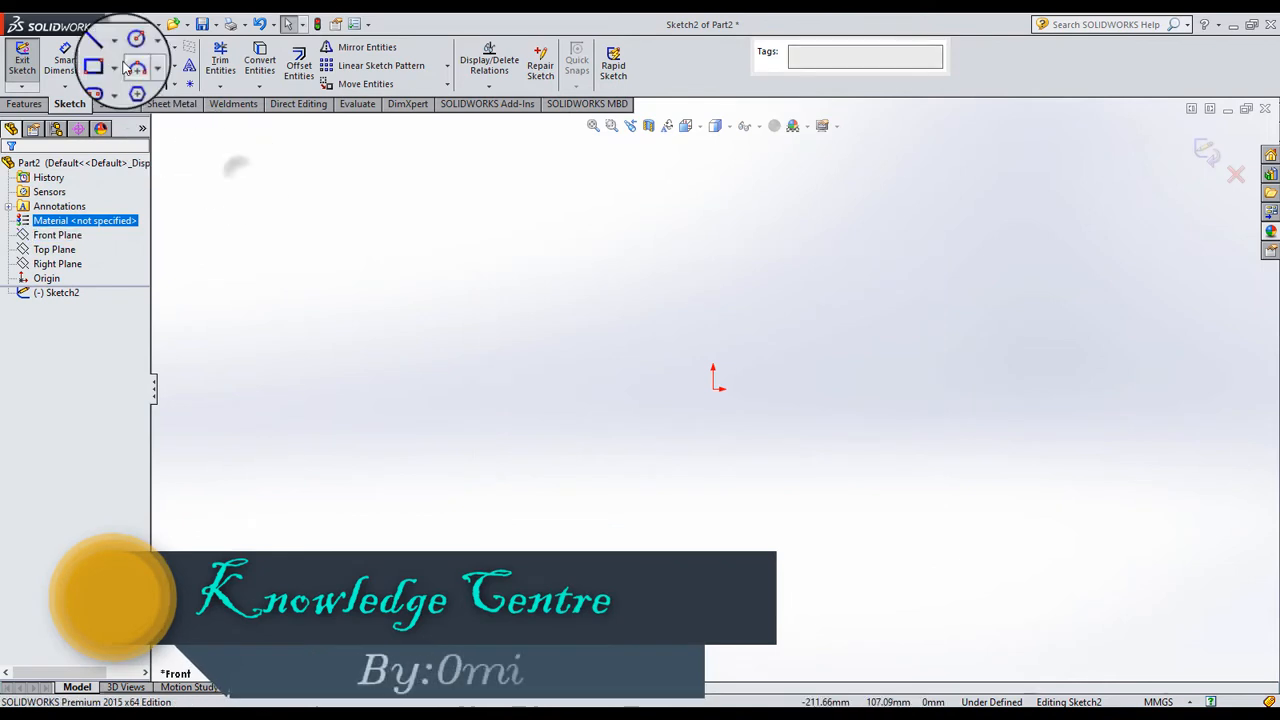
# Draw a horizontal centerline about 123 mm long passing through the origin
pyautogui.click(116, 47)
pyautogui.click(140, 77)
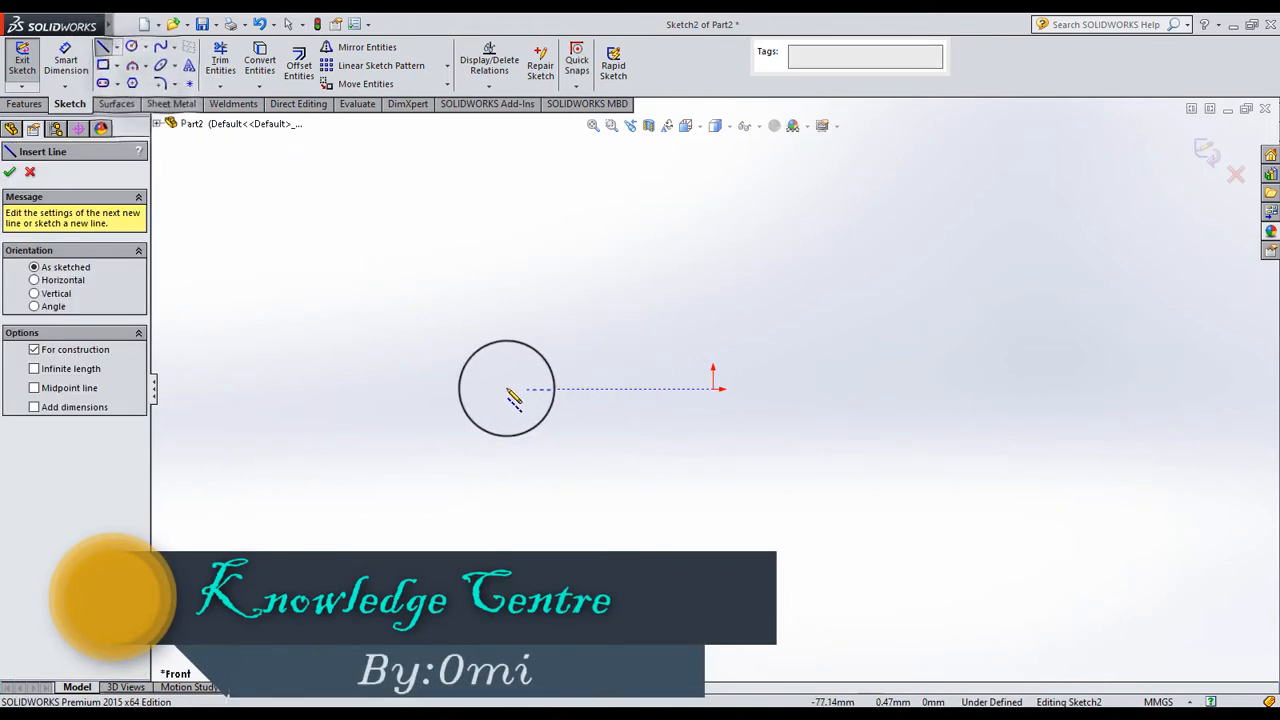
pyautogui.click(497, 388)
pyautogui.click(810, 388)
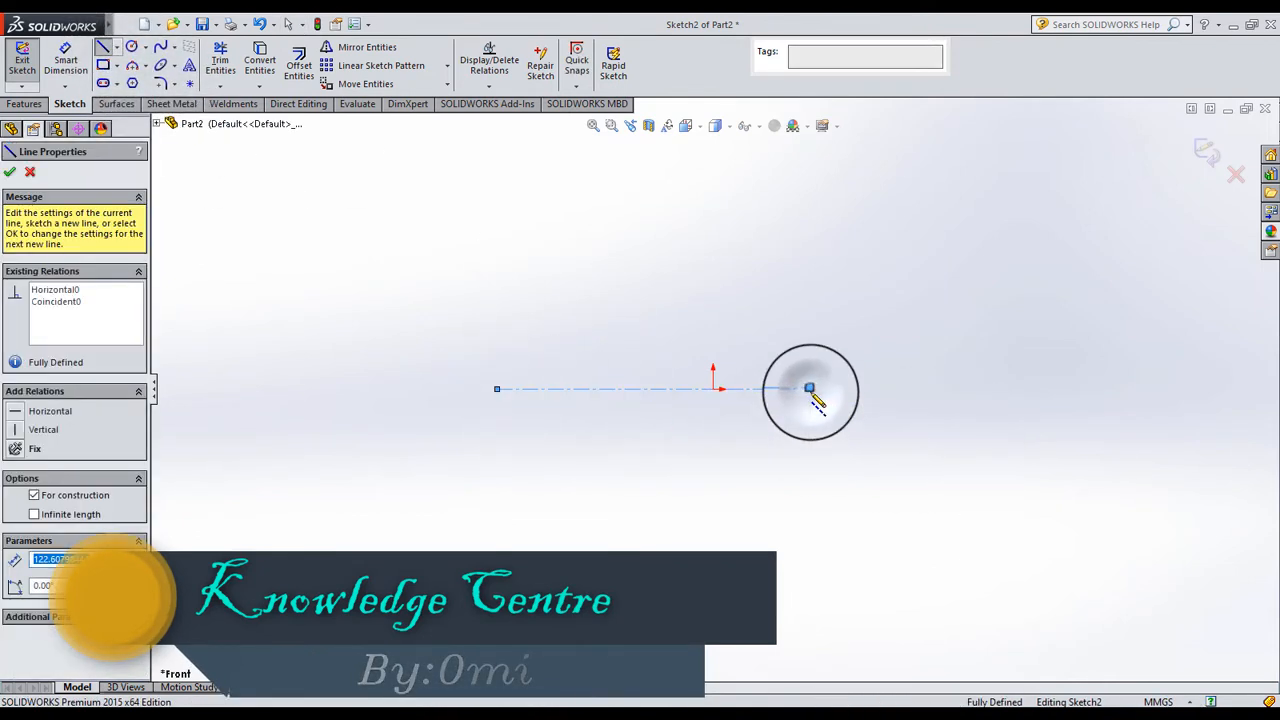
pyautogui.click(288, 23)
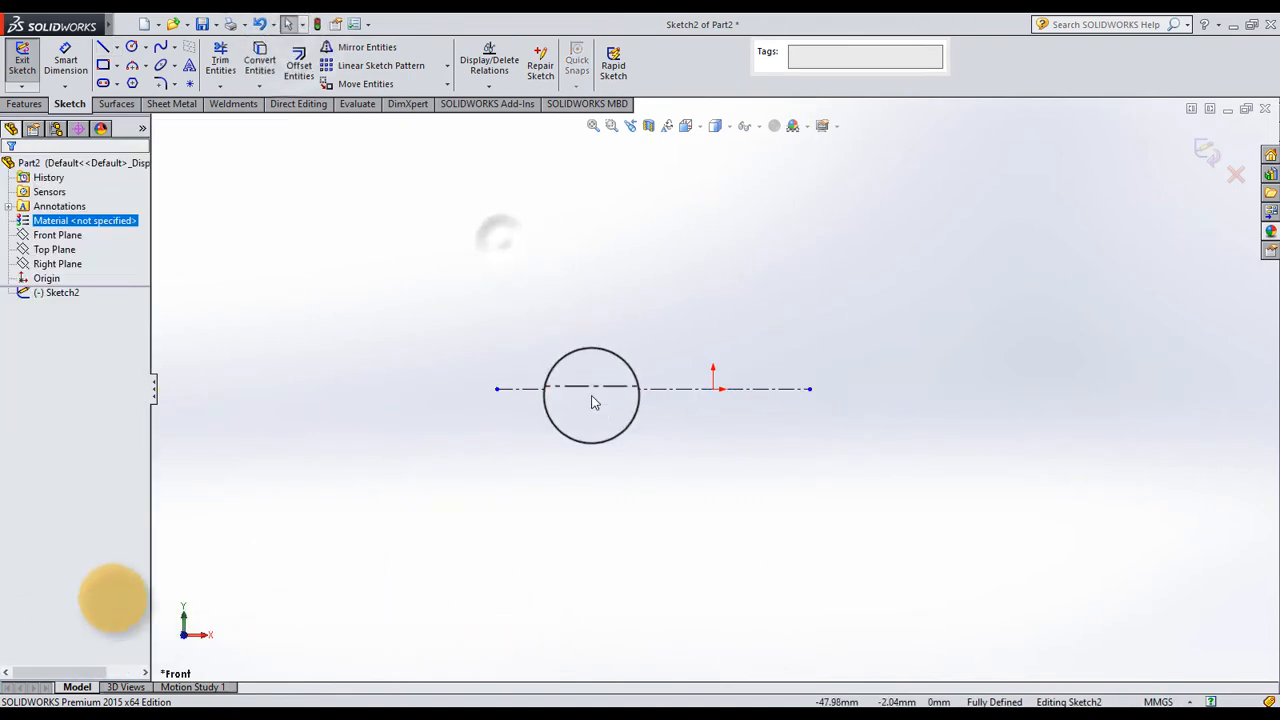
# Constrain the centerline's midpoint to coincide with the origin
pyautogui.rightClick(597, 390)
pyautogui.click(659, 443)
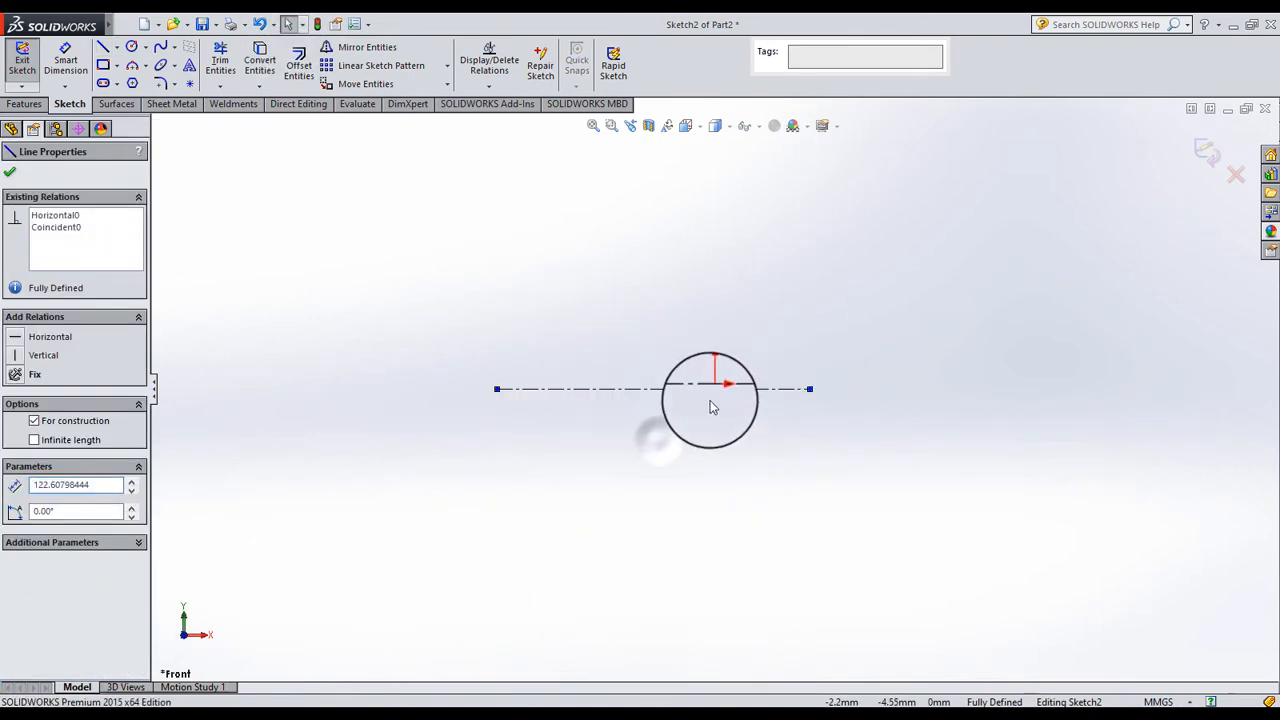
pyautogui.keyDown('ctrl'); pyautogui.click(718, 390); pyautogui.keyUp('ctrl')
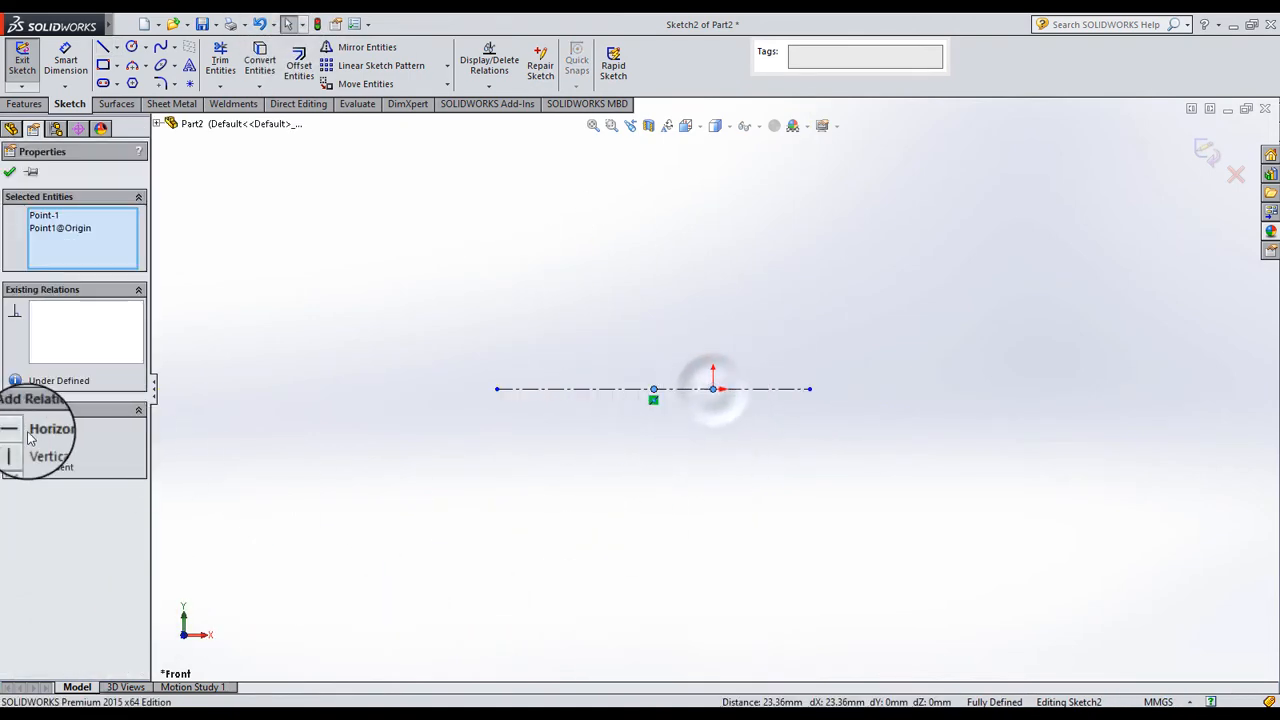
pyautogui.click(466, 453)
pyautogui.scroll(-2, 692, 372)
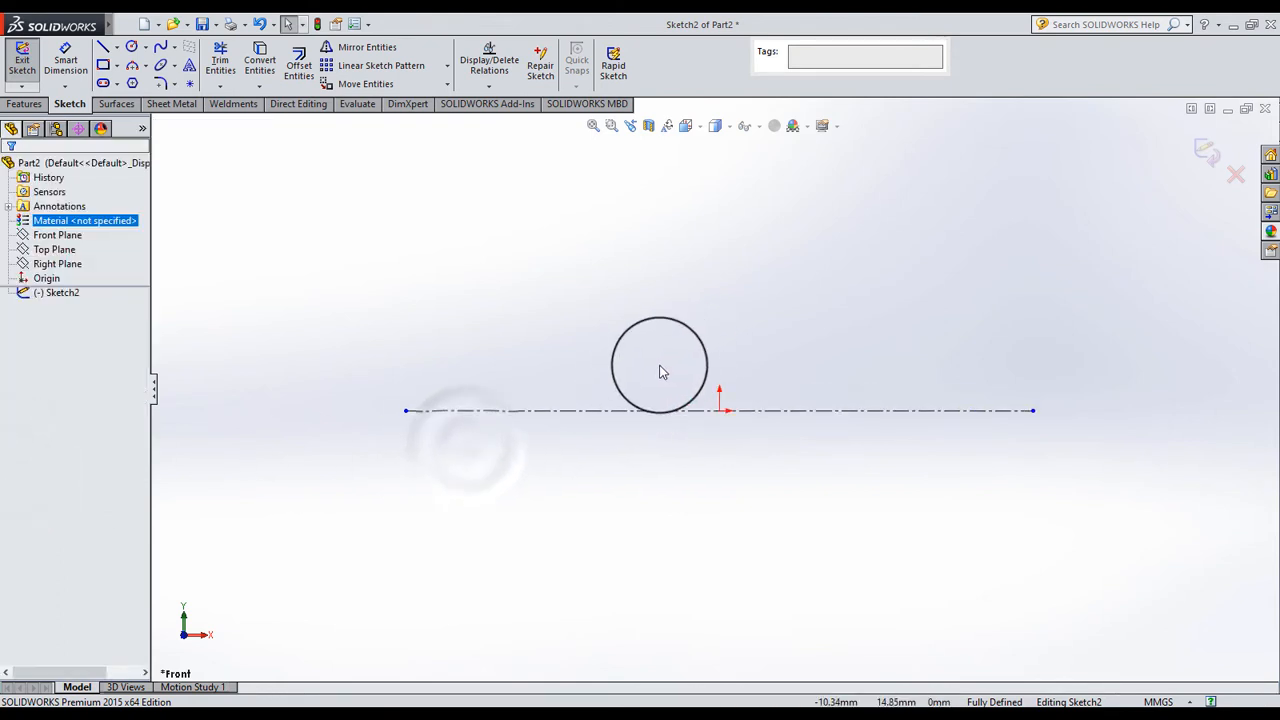
# Sketch a solid horizontal line about 169 mm long above the centerline, spanning the same width
pyautogui.click(103, 50)
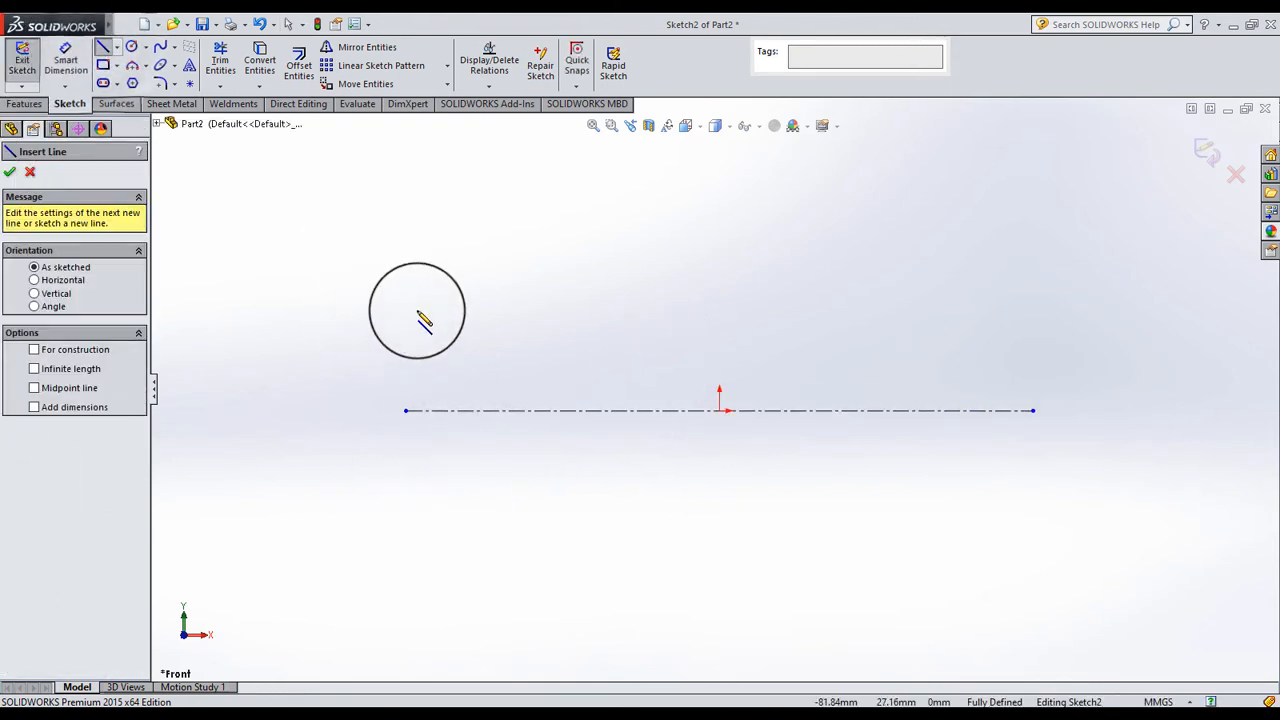
pyautogui.click(406, 295)
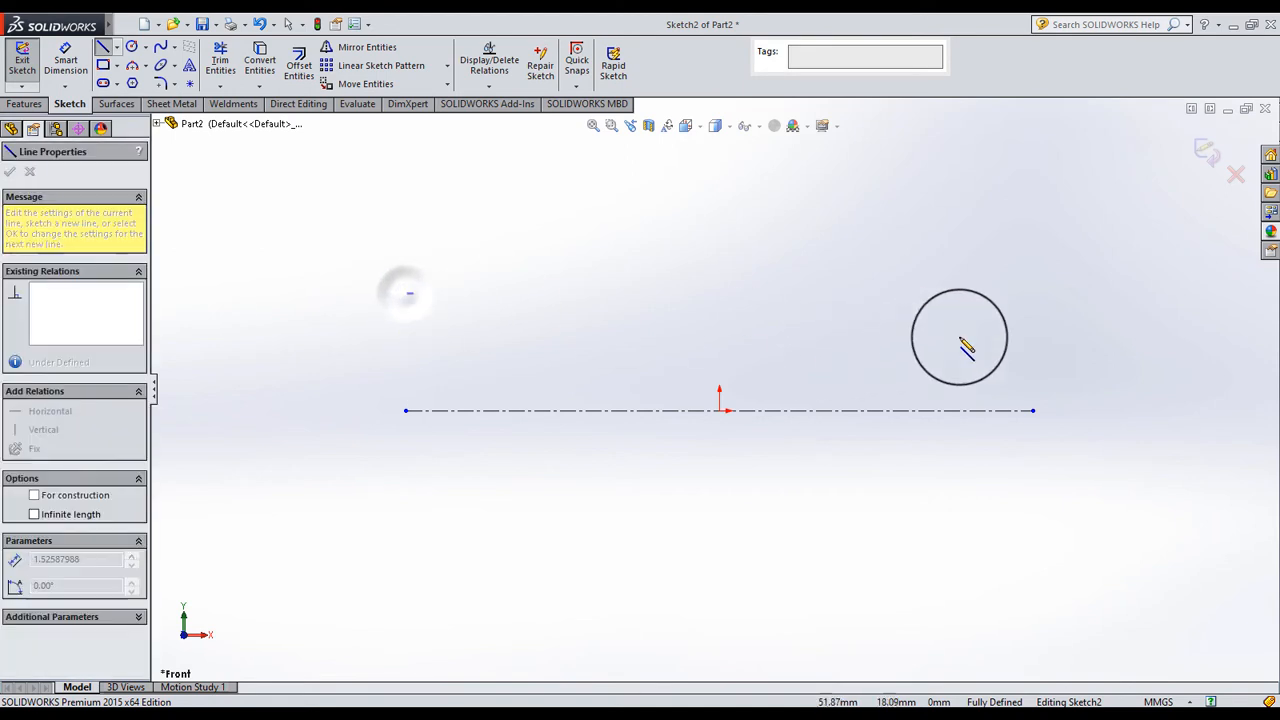
pyautogui.click(1034, 295)
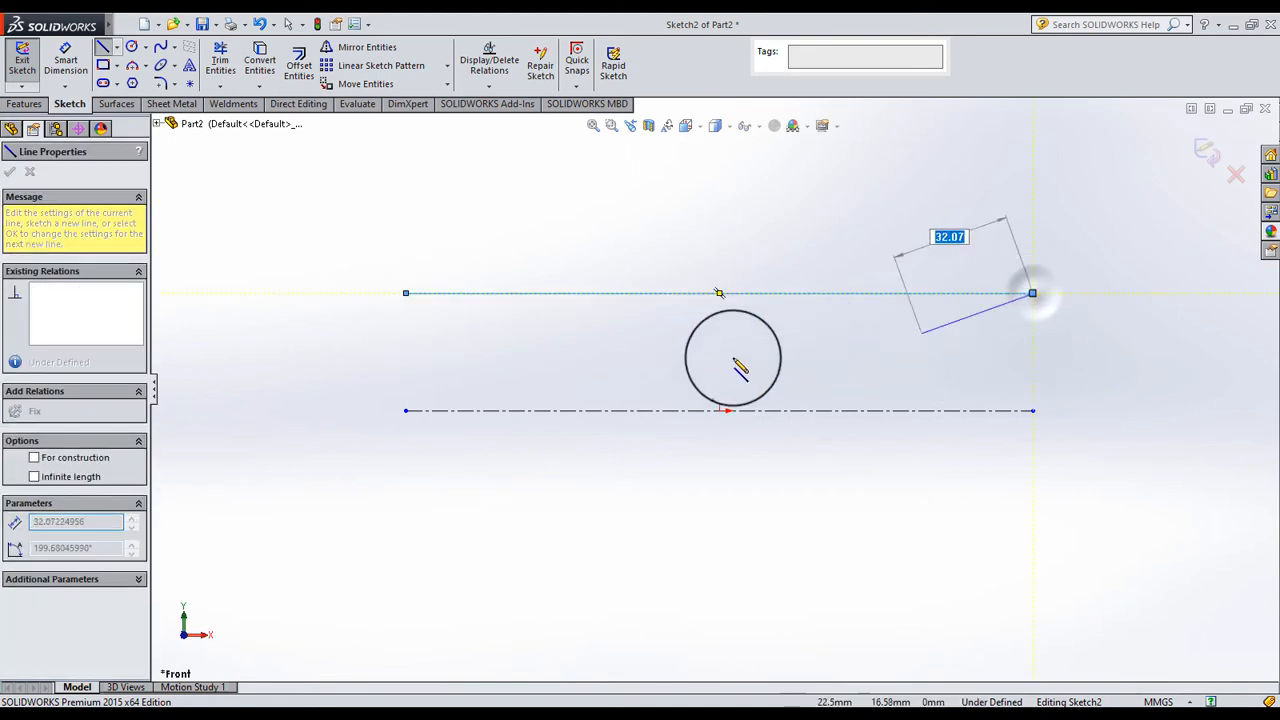
pyautogui.press('Escape')
# Align the midpoint of the upper solid line vertically with the origin
pyautogui.click(686, 294)
pyautogui.rightClick(706, 348)
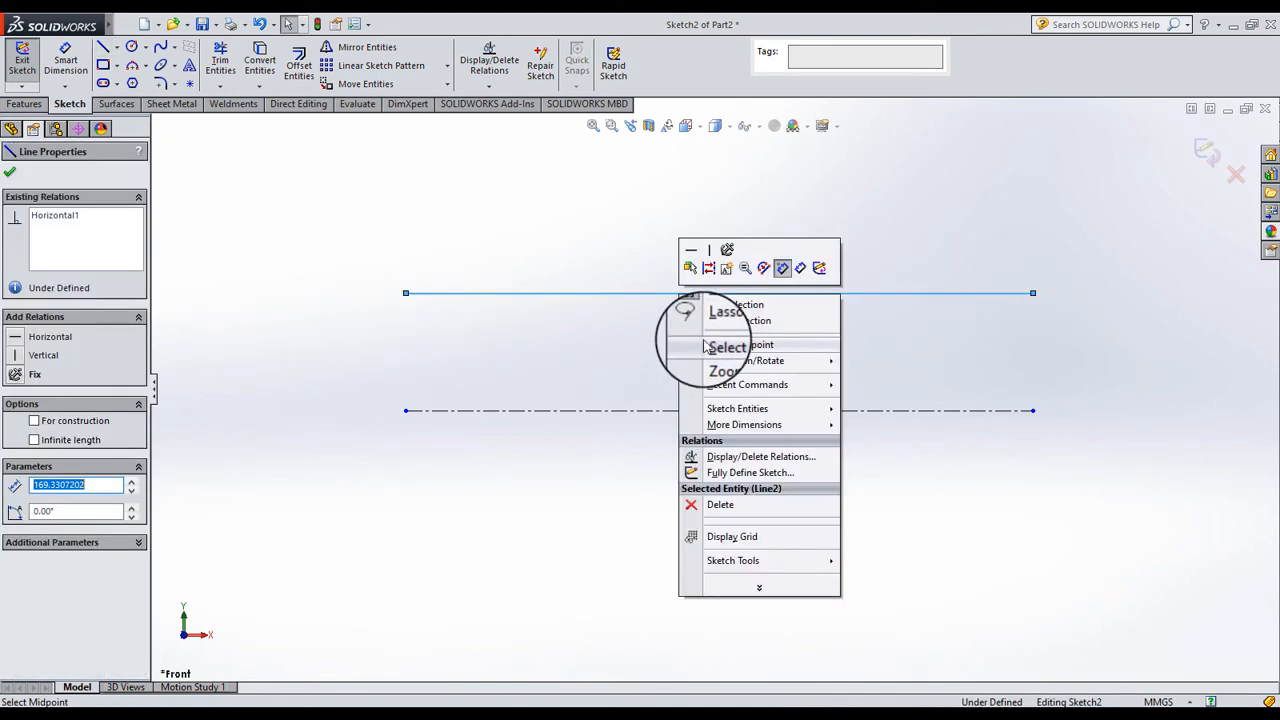
pyautogui.click(727, 345)
pyautogui.keyDown('ctrl'); pyautogui.click(720, 411); pyautogui.keyUp('ctrl')
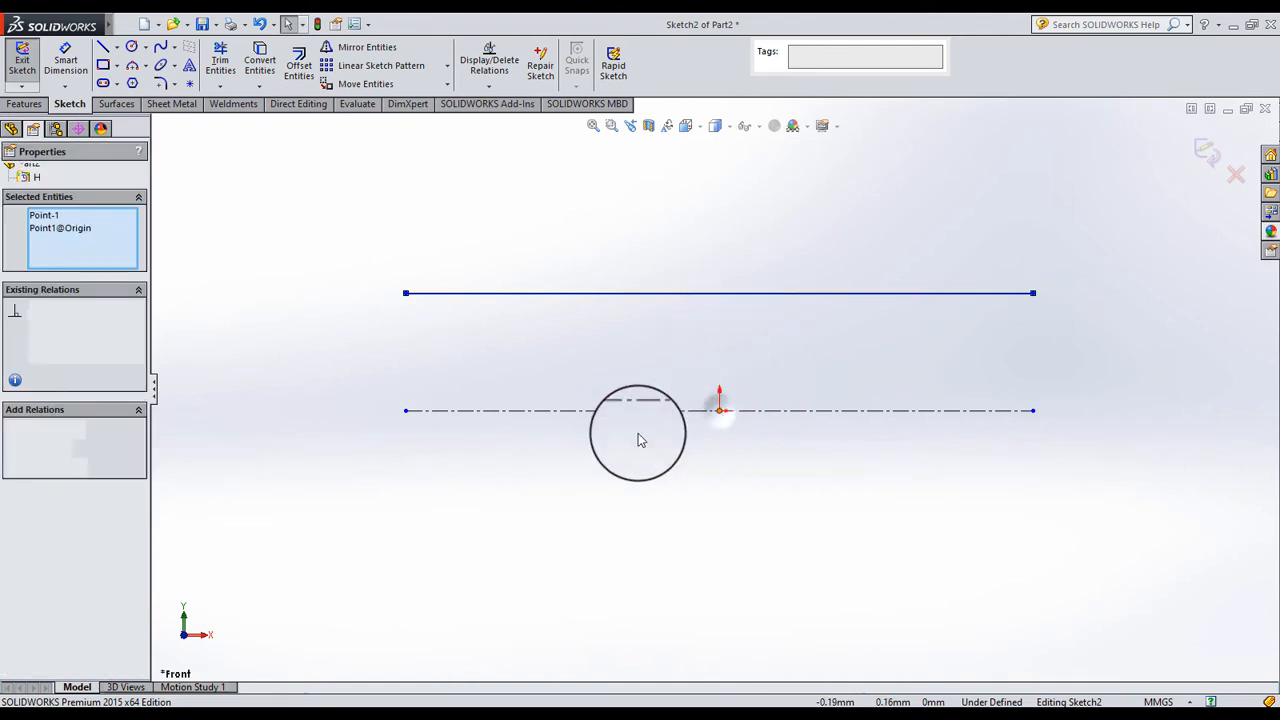
pyautogui.click(462, 585)
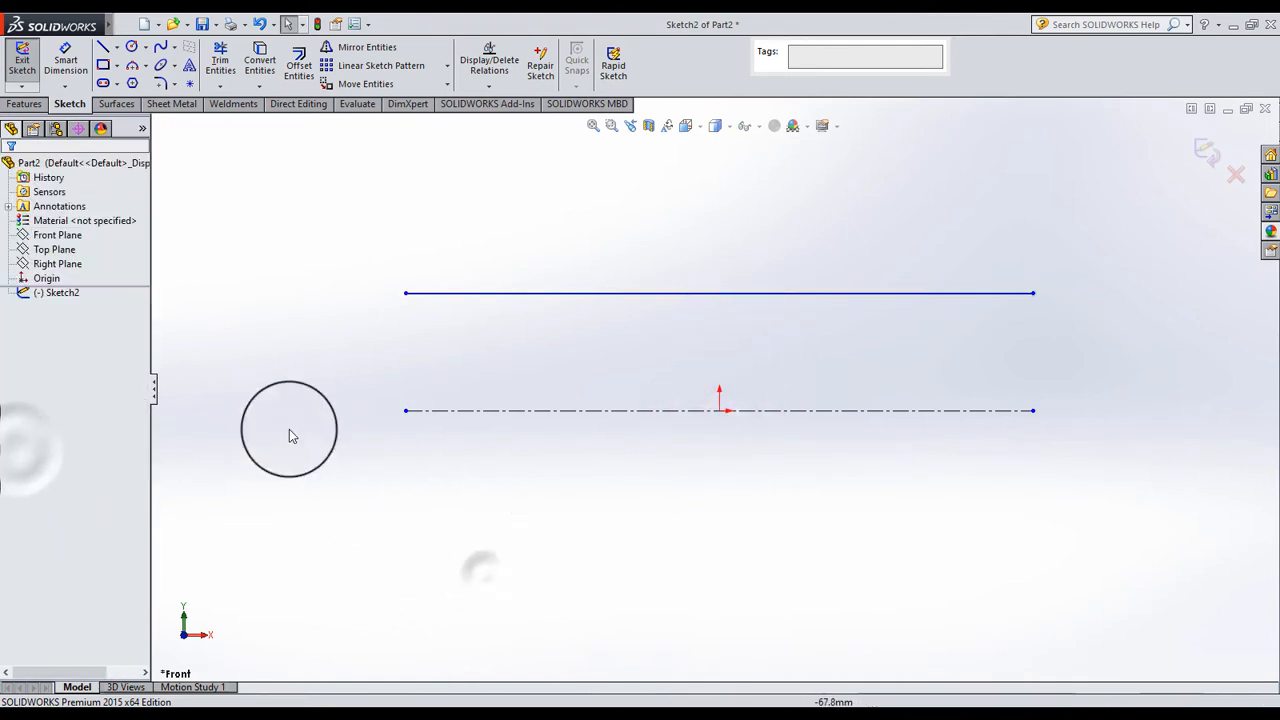
# Dimension the distance between the solid line and the centerline as 11 mm
pyautogui.click(66, 65)
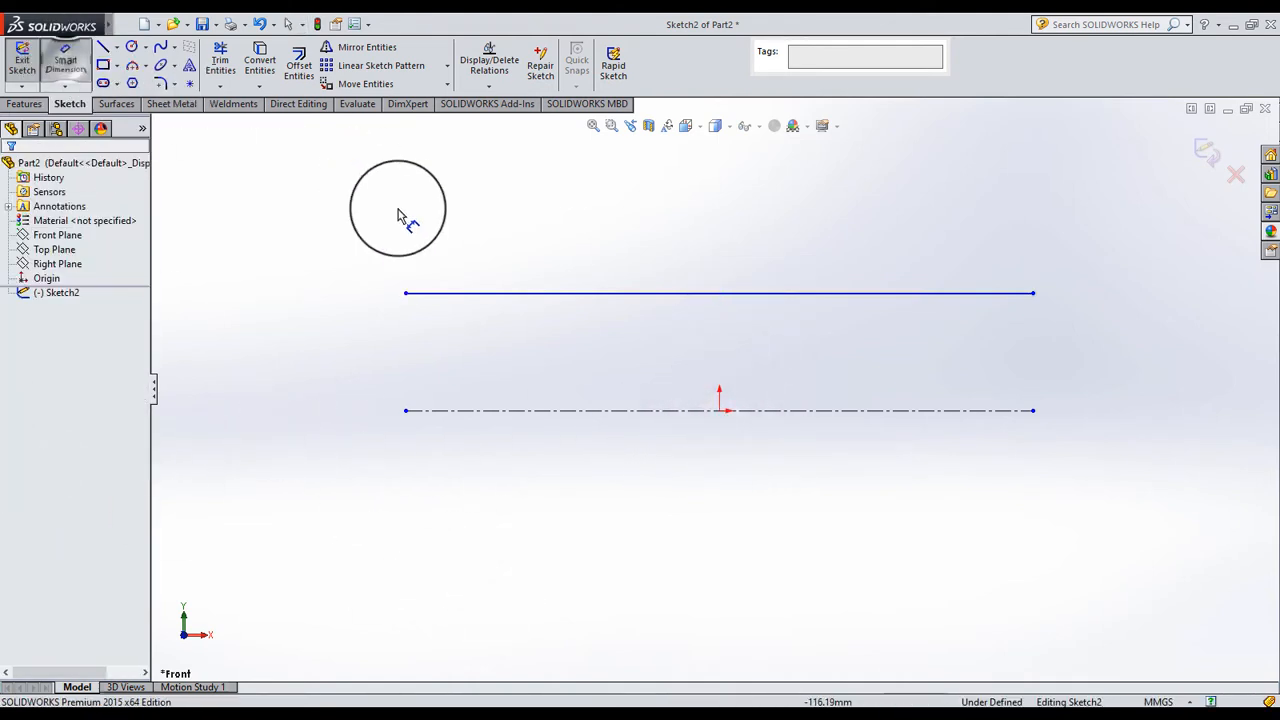
pyautogui.click(443, 294)
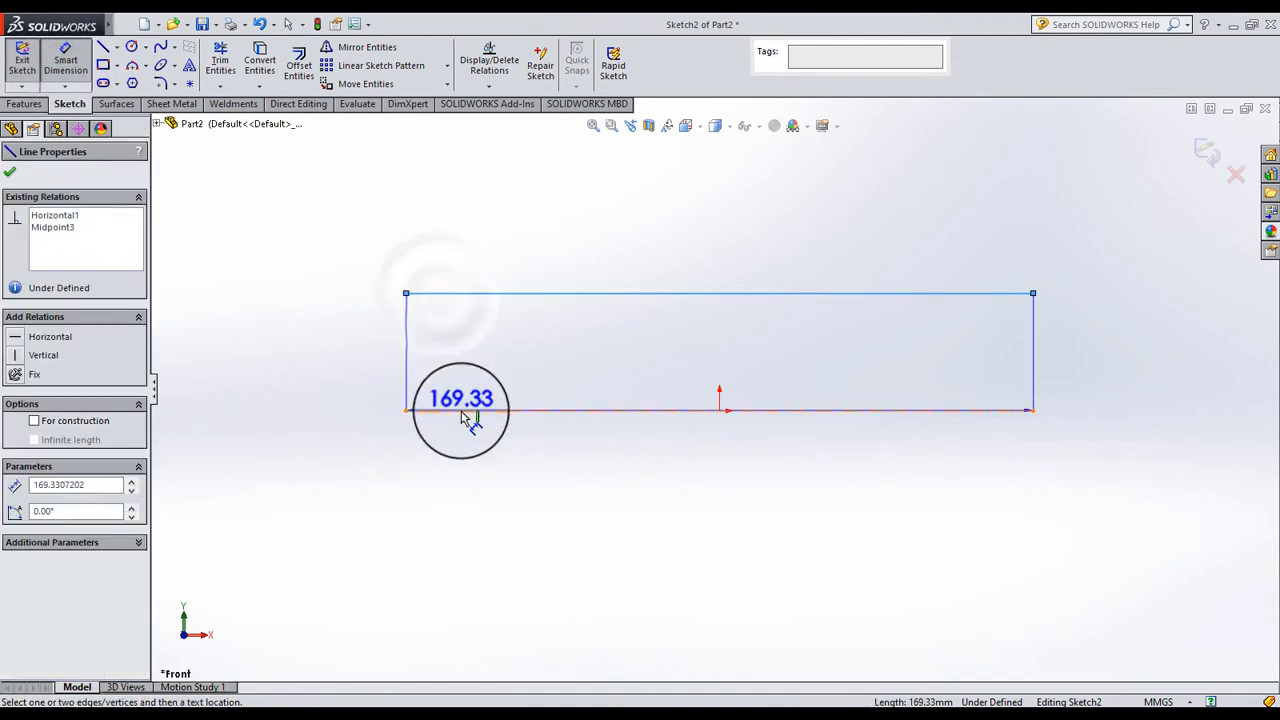
pyautogui.click(462, 411)
pyautogui.click(456, 374)
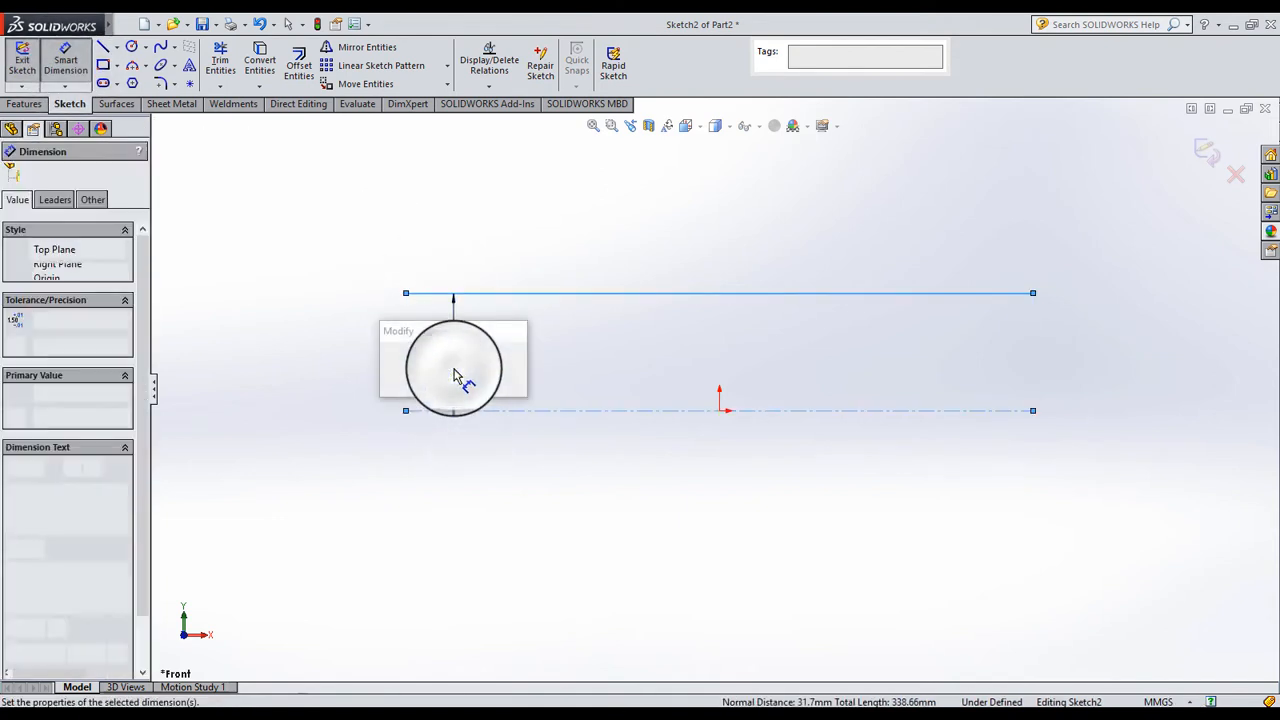
pyautogui.write('11')
pyautogui.press('Return')
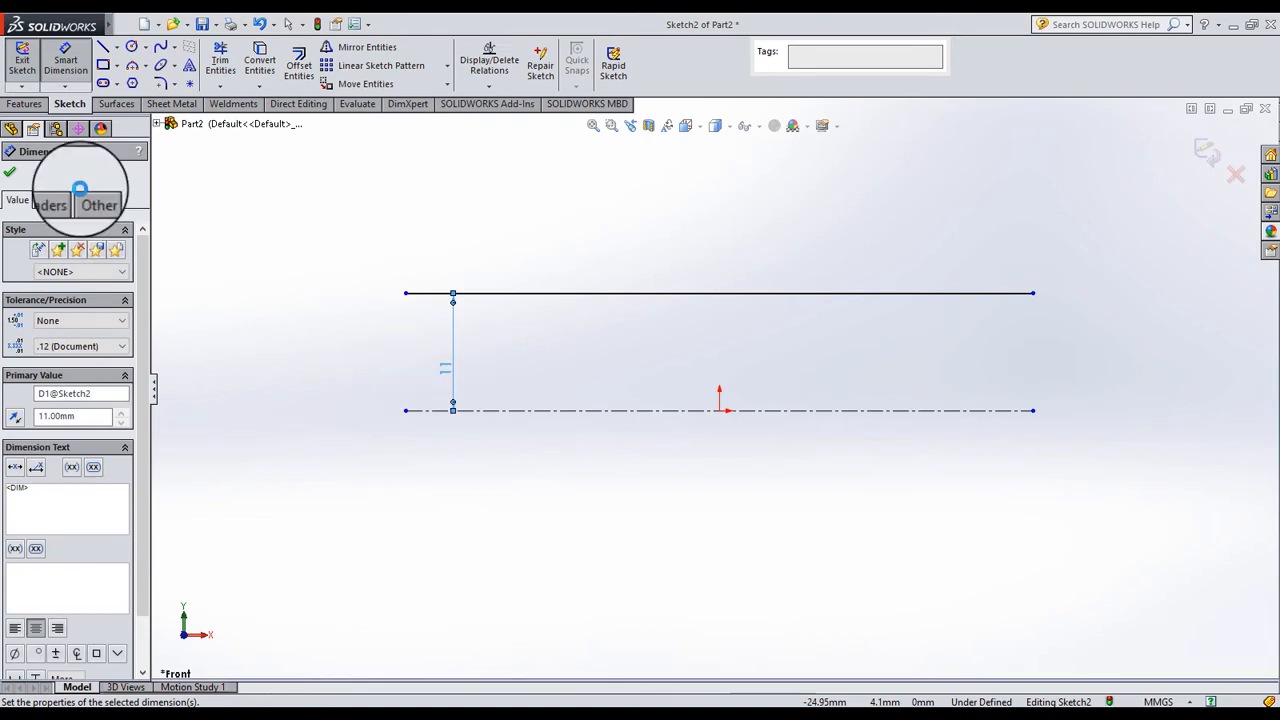
# Dimension the solid horizontal line's length as 100 mm
pyautogui.click(590, 292)
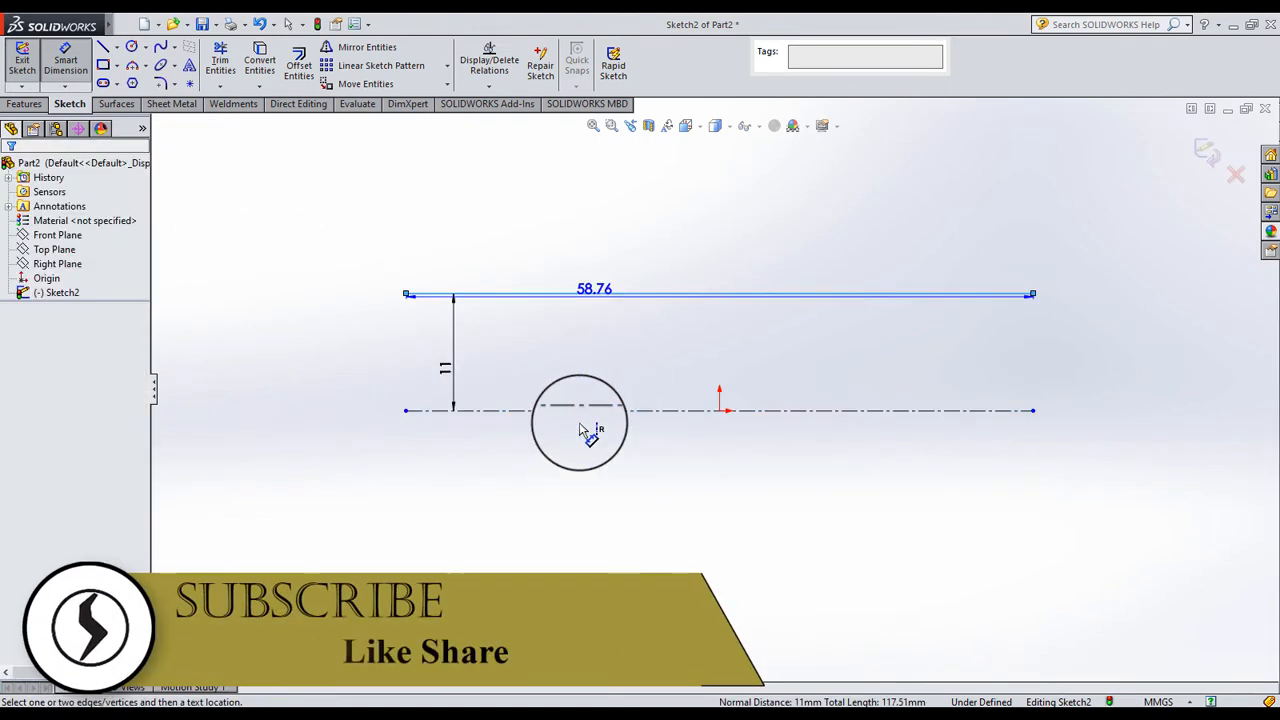
pyautogui.click(575, 487)
pyautogui.write('10')
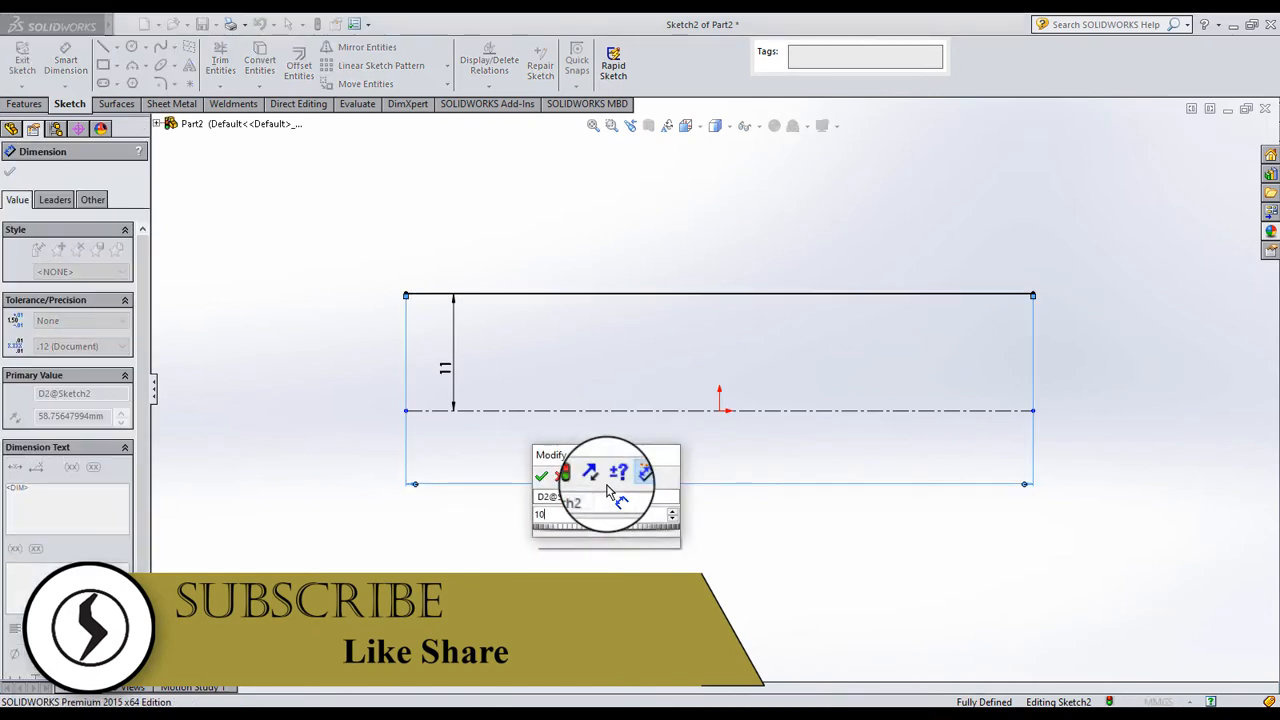
pyautogui.write('0')
pyautogui.press('Return')
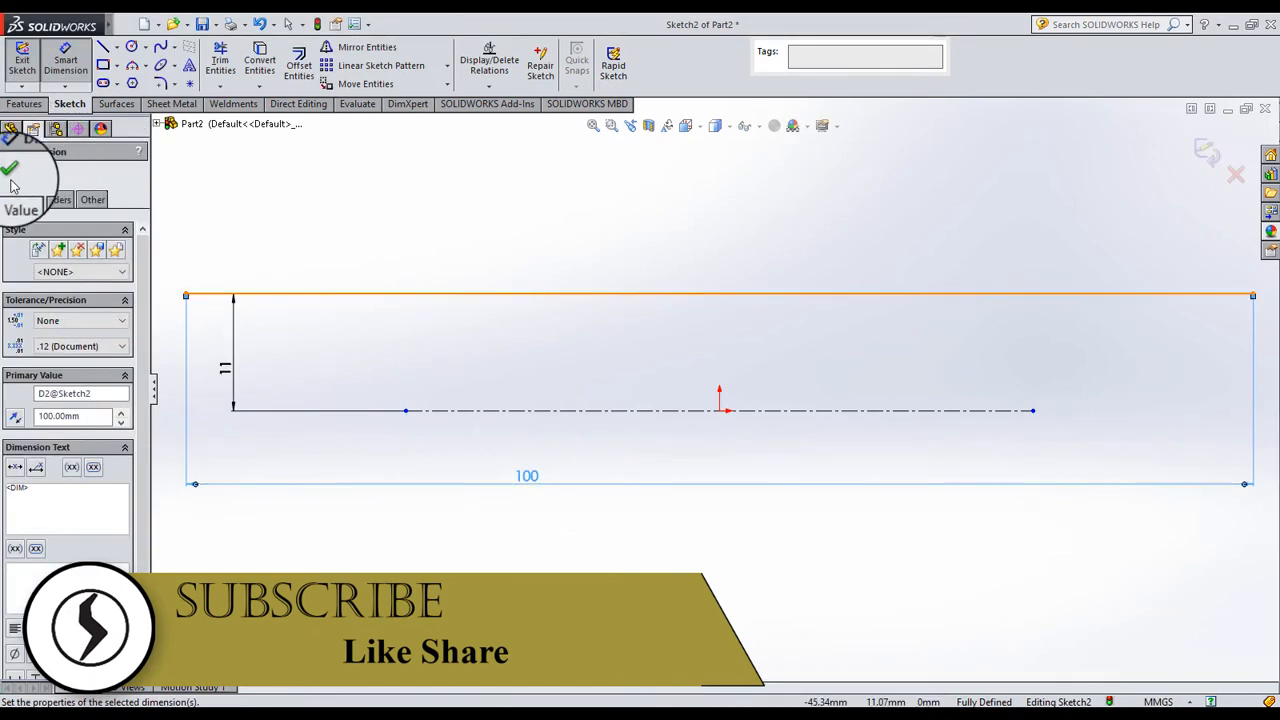
pyautogui.click(10, 172)
pyautogui.click(346, 223)
# Sketch a vertical line upward from the 100 mm line's left end, connected to a horizontal shoulder line about 21 mm long toward the right
pyautogui.press('f')
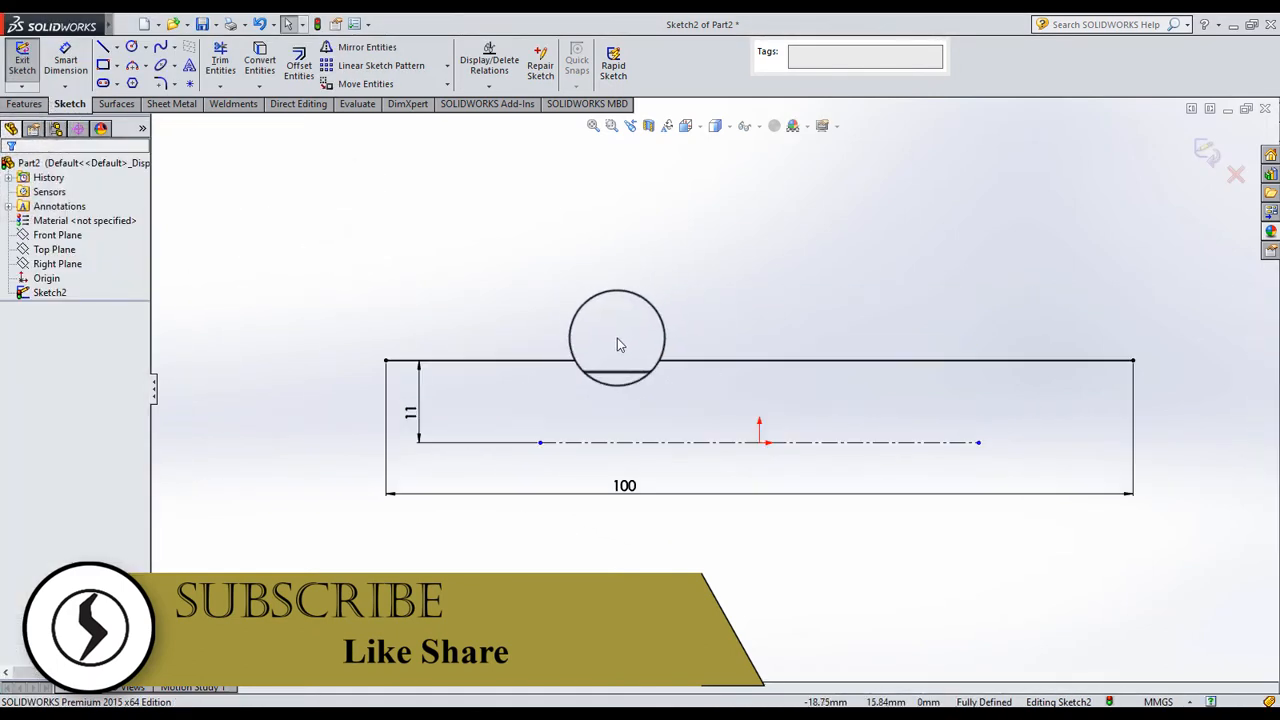
pyautogui.scroll(-5, 617, 338)
pyautogui.click(103, 50)
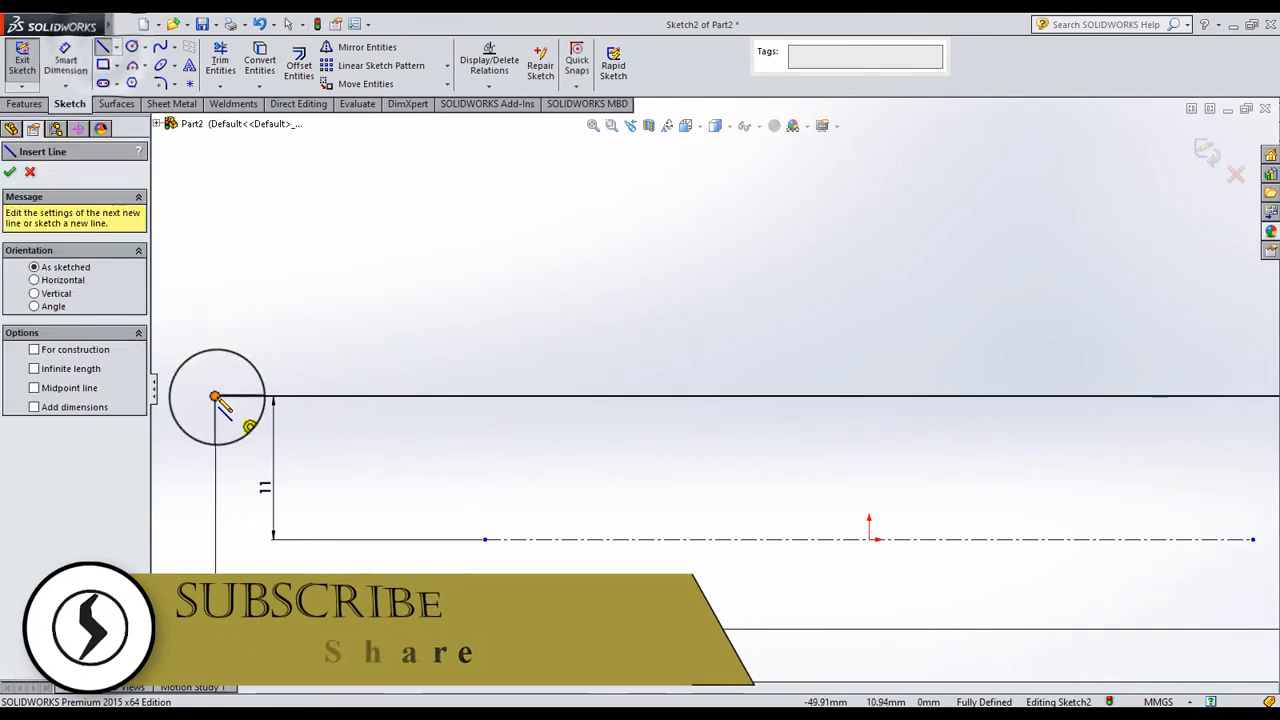
pyautogui.click(215, 397)
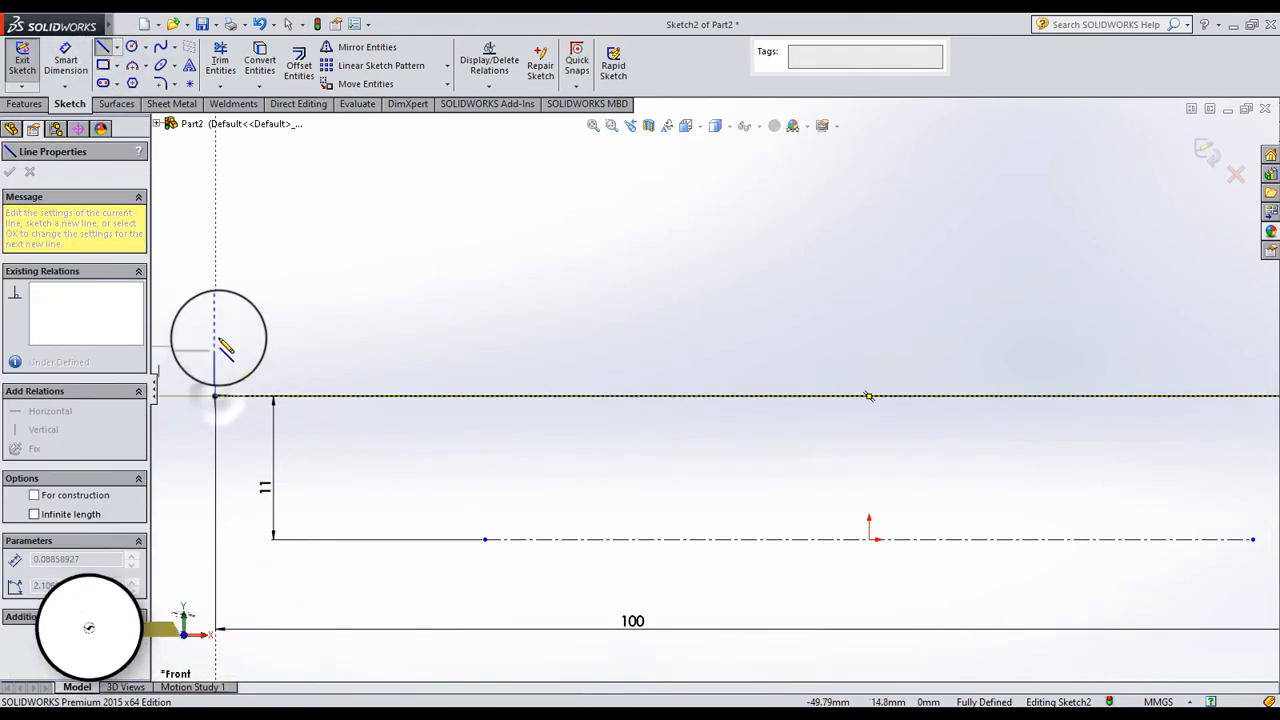
pyautogui.click(215, 275)
pyautogui.click(491, 276)
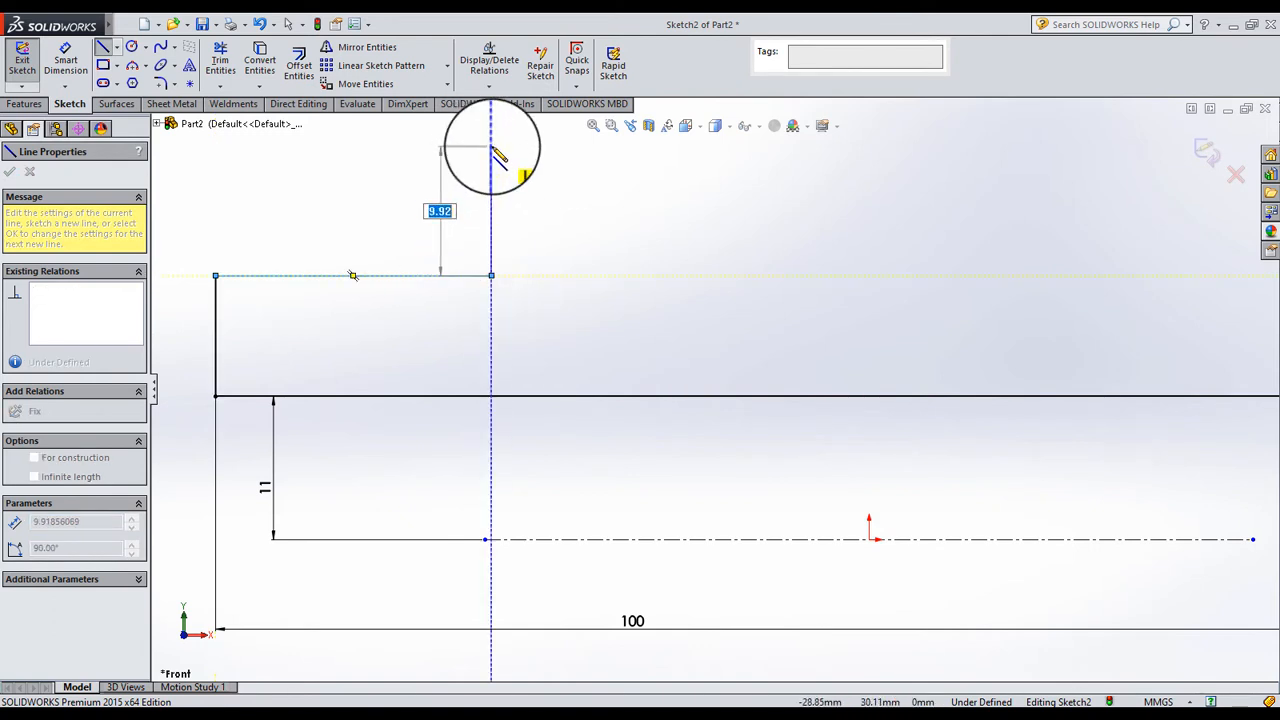
# Continue the profile with a vertical line, a small angled corner, a horizontal top about 1.9 mm long and a line sloping down to the right
pyautogui.click(491, 148)
pyautogui.click(515, 137)
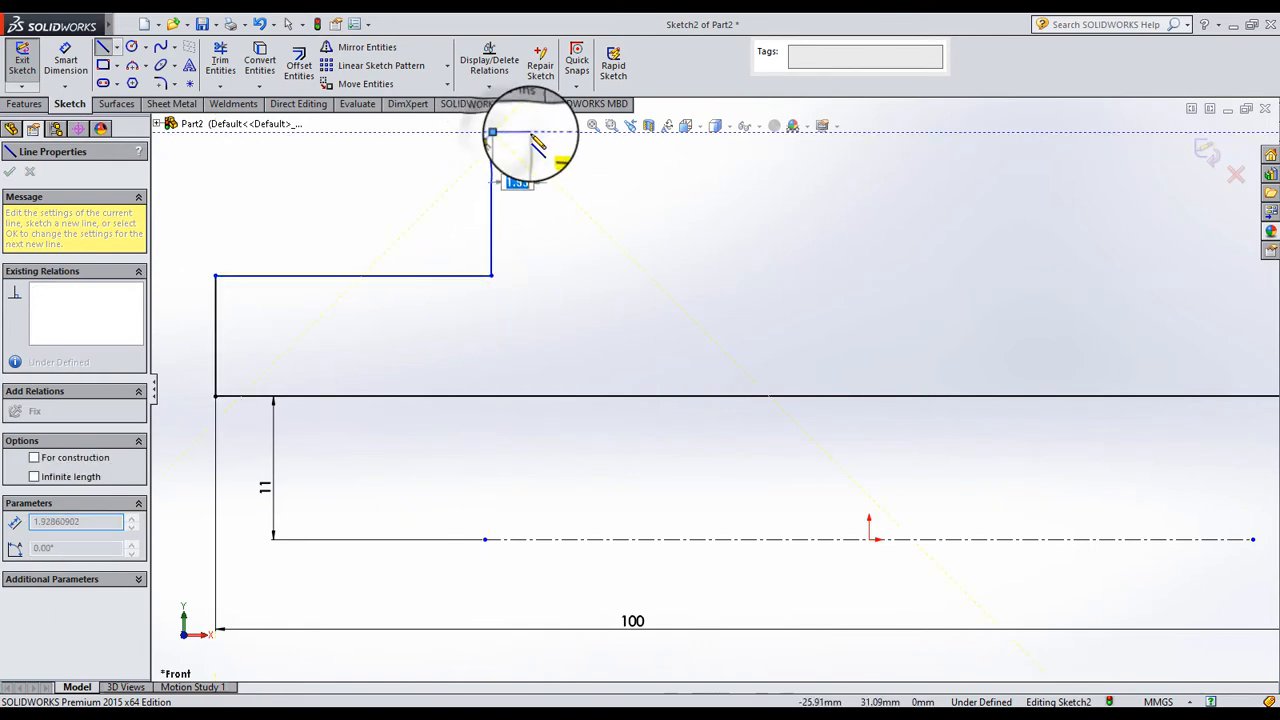
pyautogui.click(530, 131)
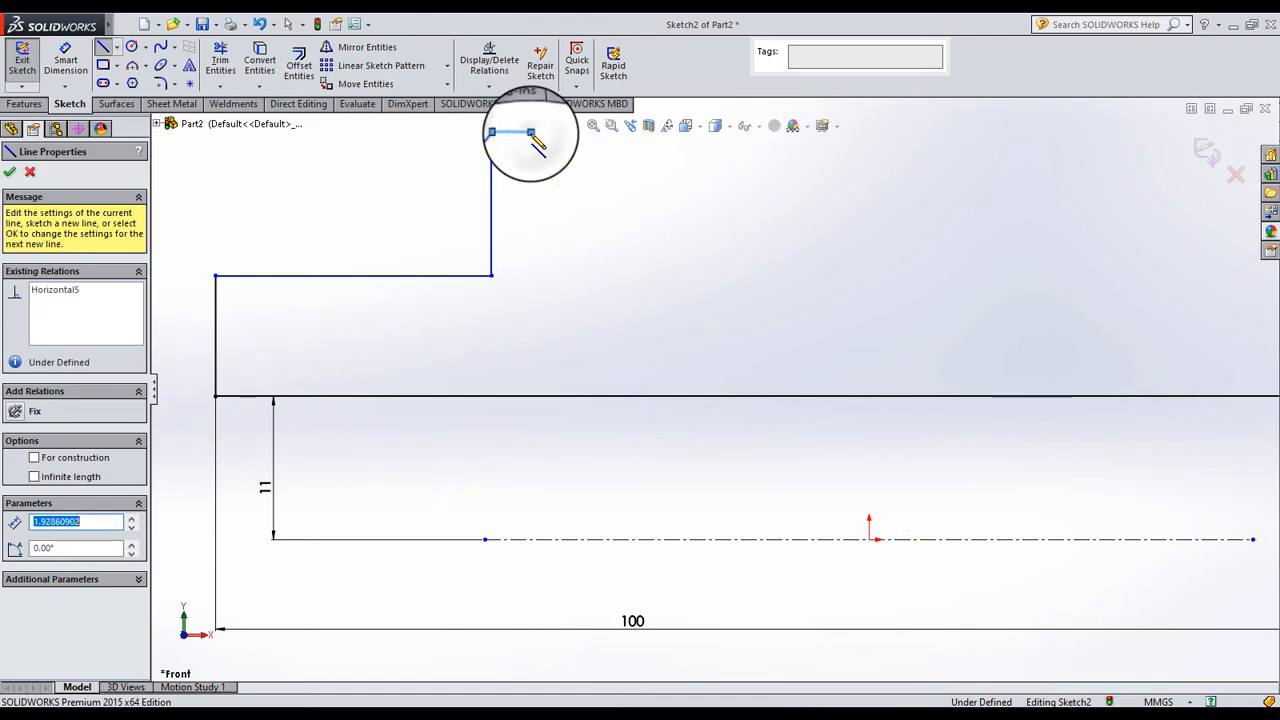
pyautogui.click(588, 242)
pyautogui.press('Escape')
# Dimension the height of the horizontal shoulder line above the centerline as 22 mm
pyautogui.click(65, 60)
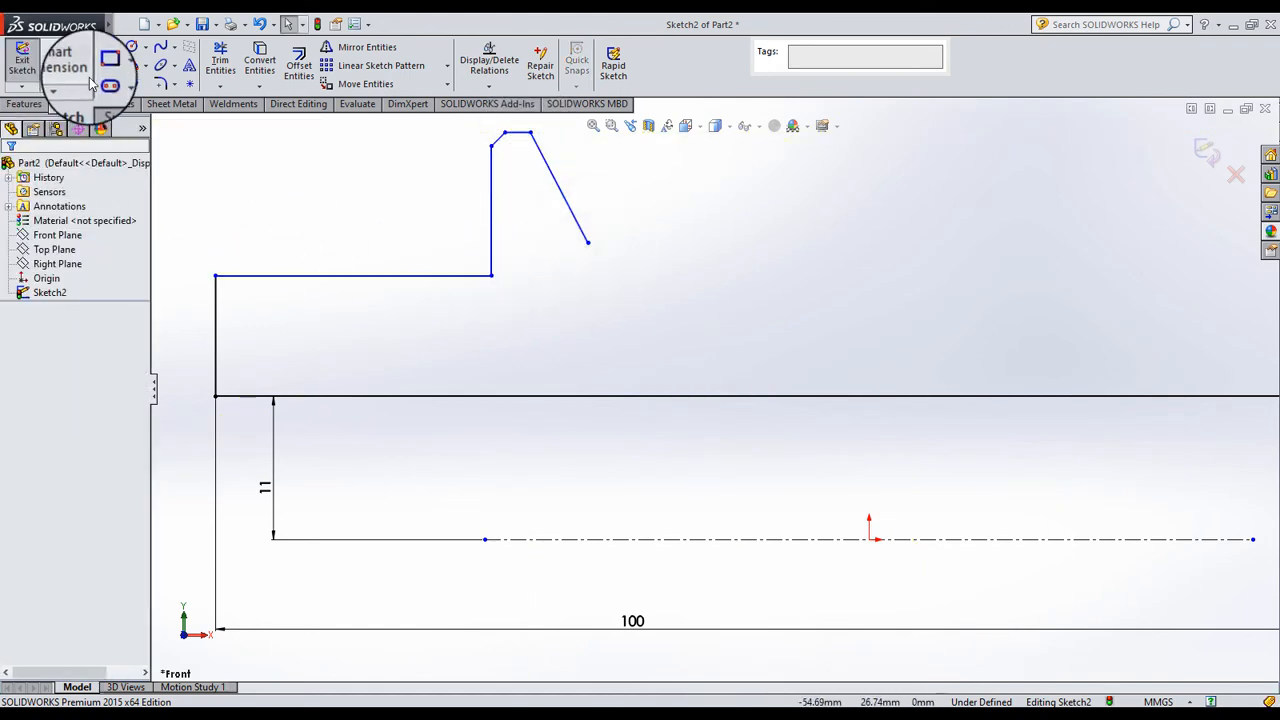
pyautogui.click(394, 274)
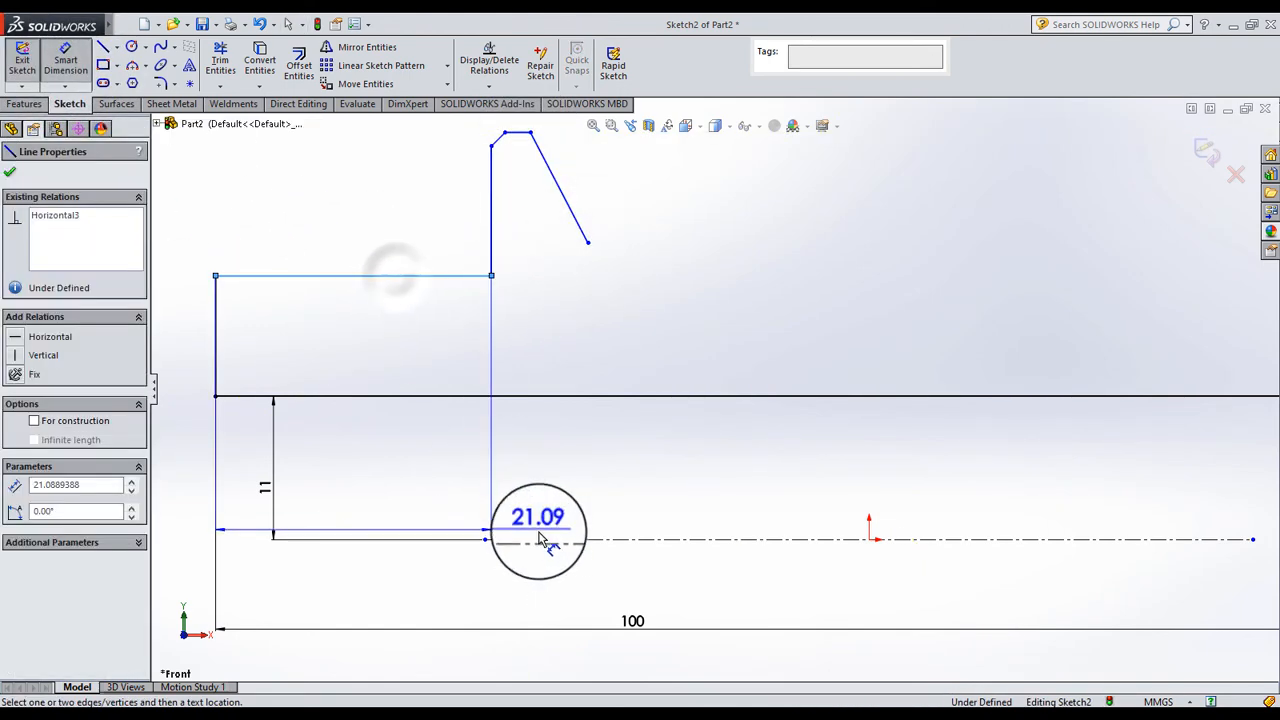
pyautogui.click(535, 541)
pyautogui.scroll(3, 341, 460)
pyautogui.click(356, 431)
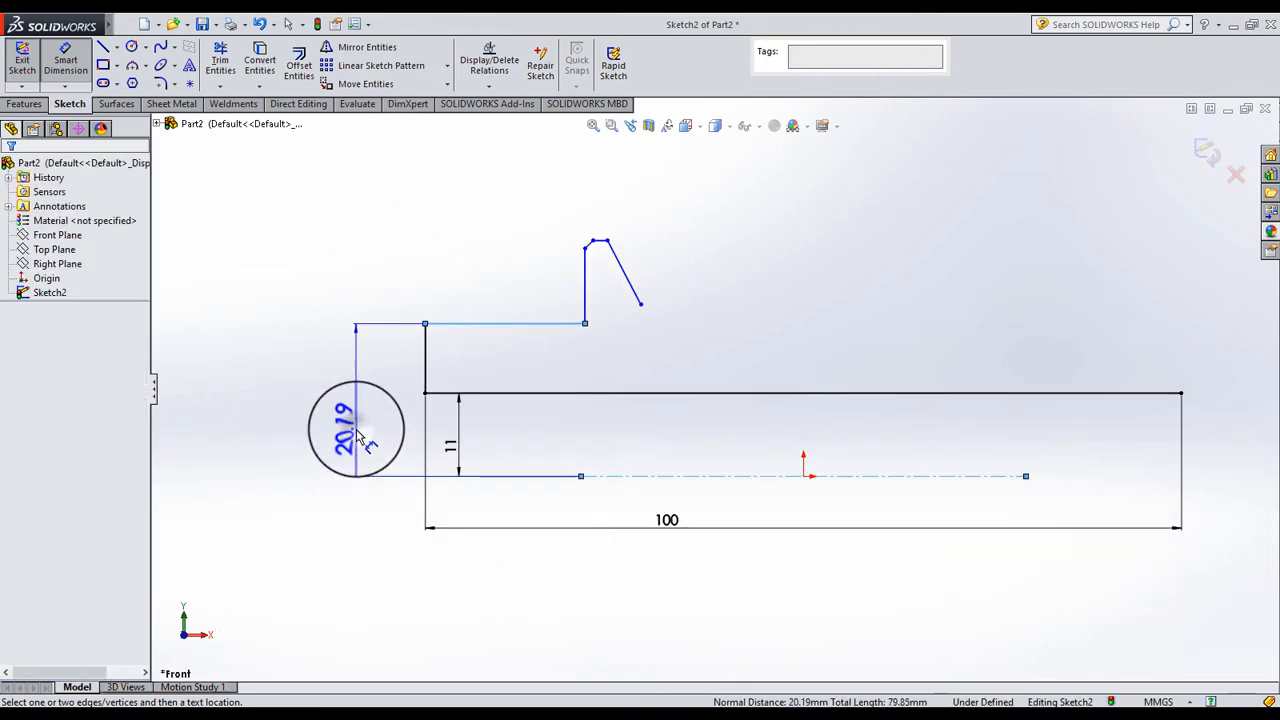
pyautogui.write('22')
pyautogui.press('Return')
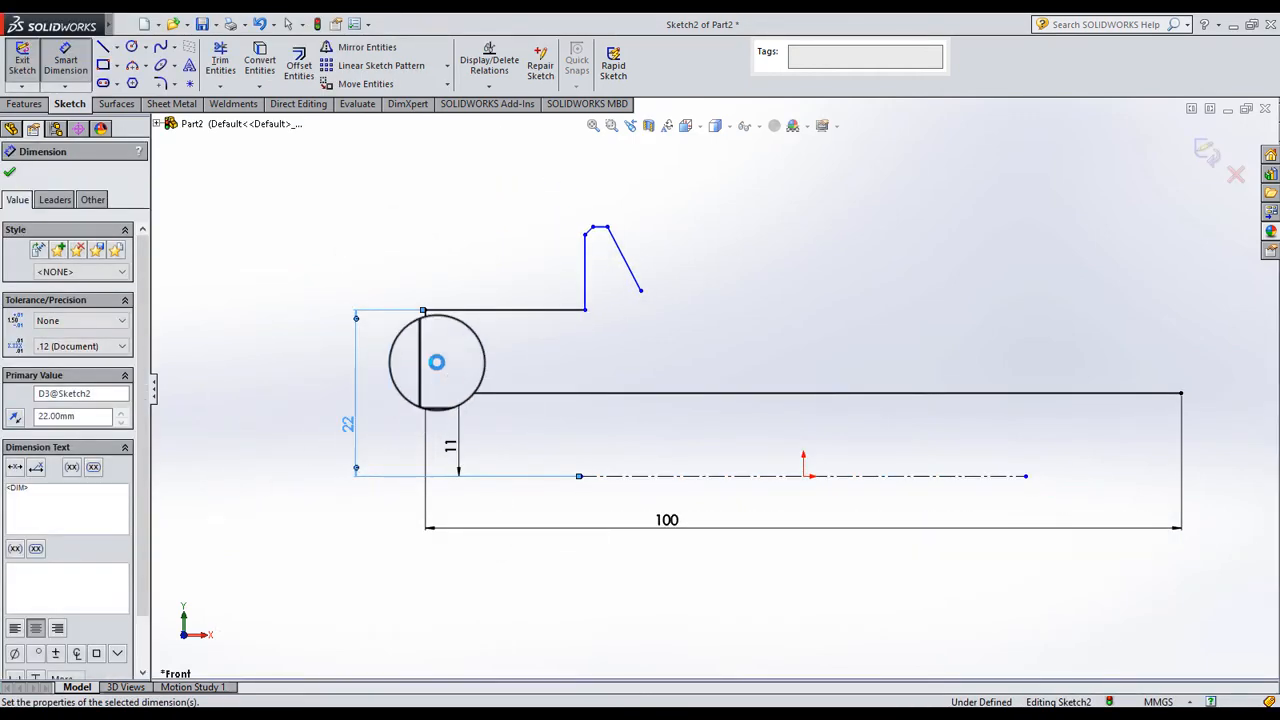
pyautogui.click(472, 358)
# Dimension the height of the profile's short top line above the centerline as 82 mm
pyautogui.scroll(-6, 623, 277)
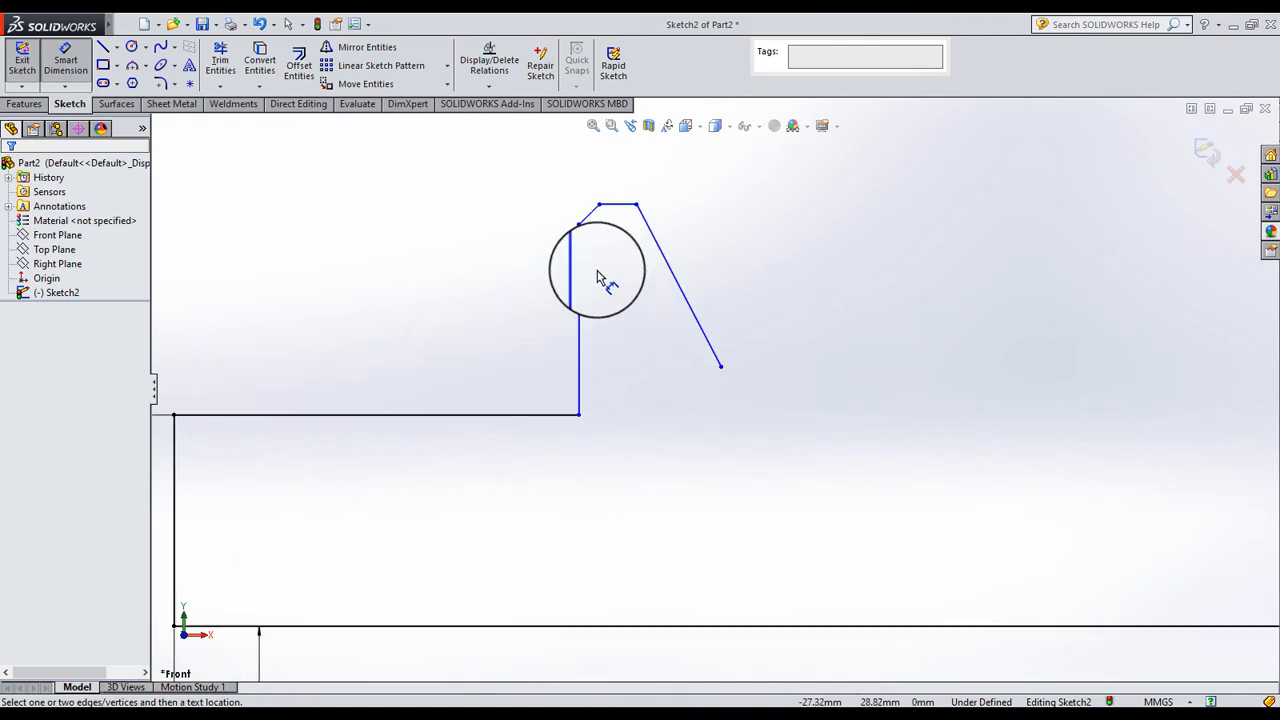
pyautogui.click(628, 199)
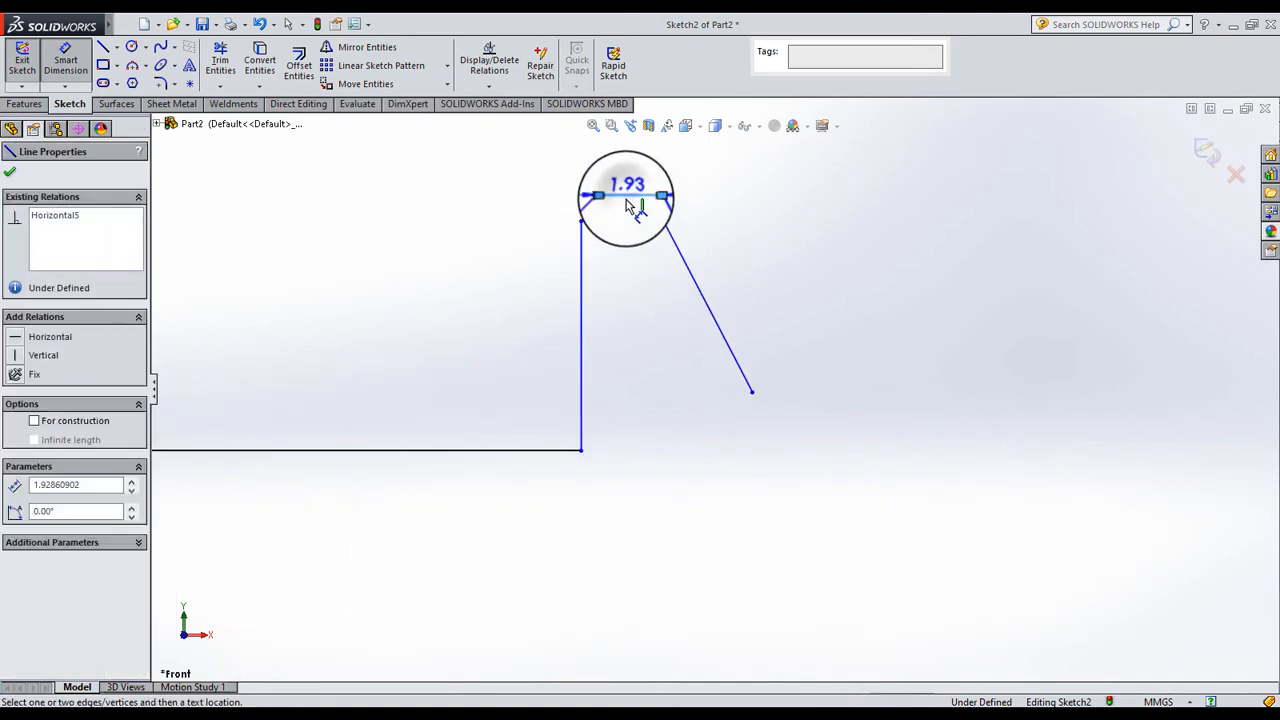
pyautogui.scroll(4, 601, 616)
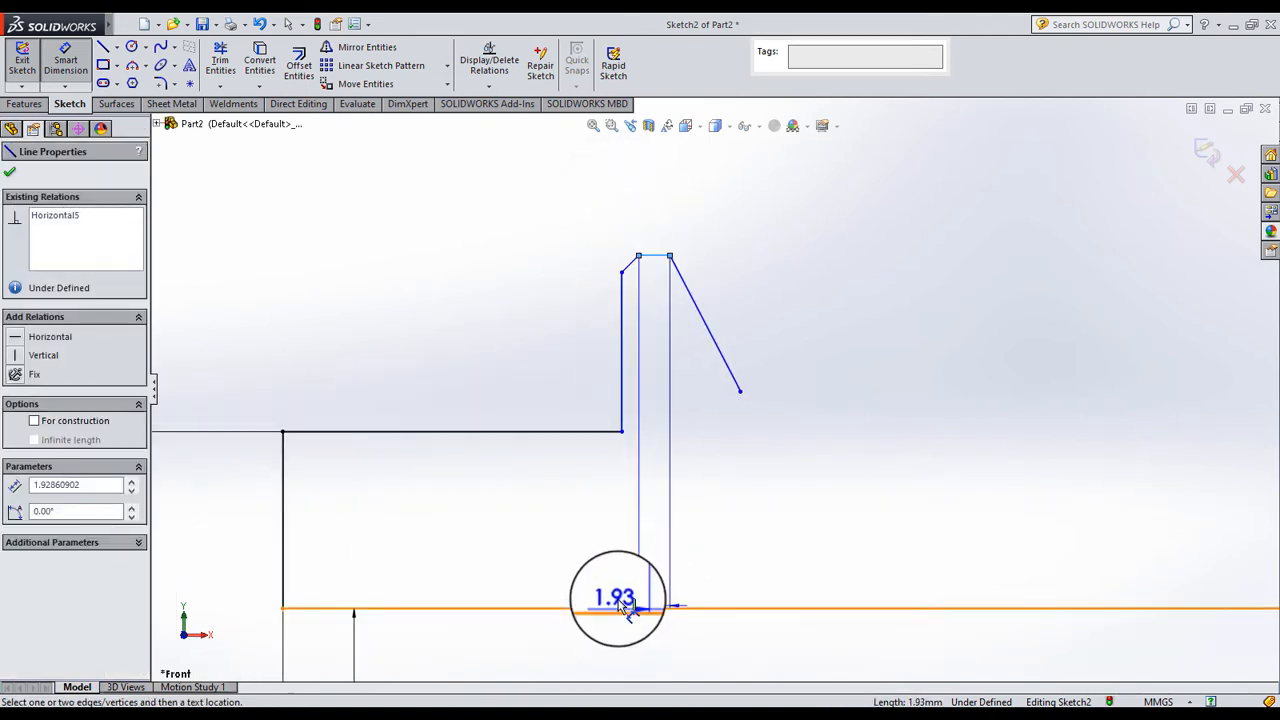
pyautogui.click(680, 619)
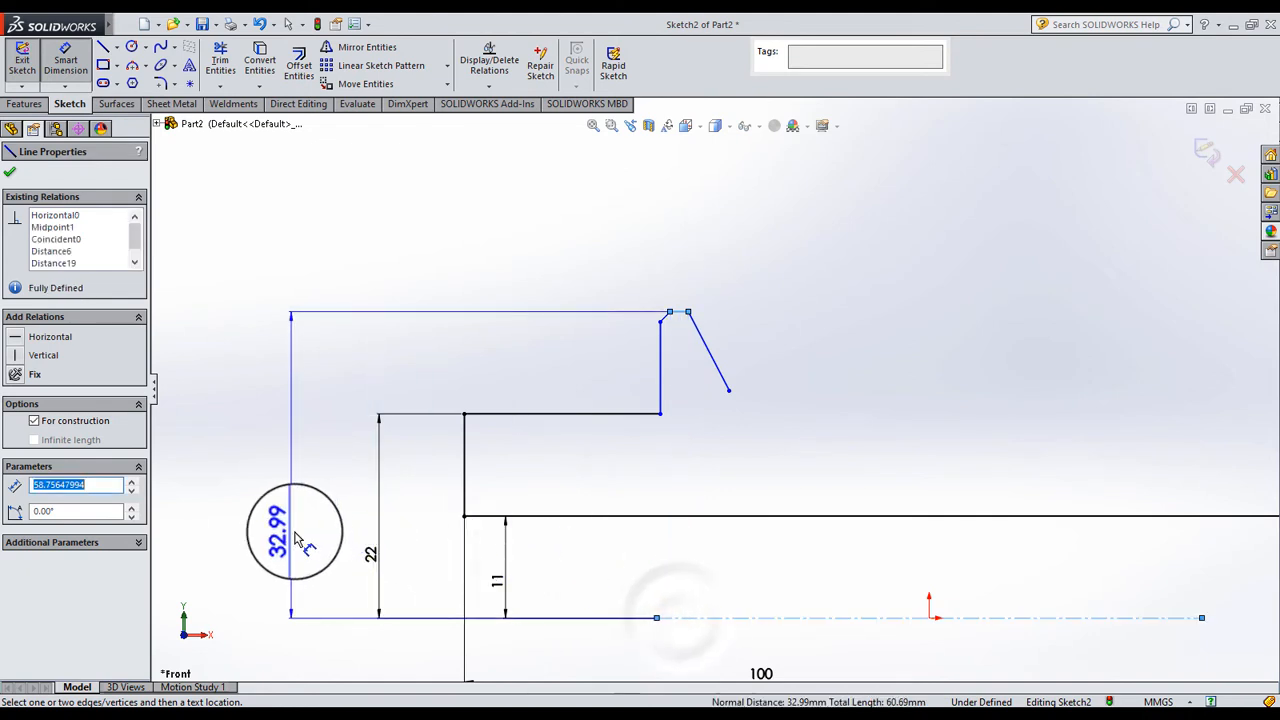
pyautogui.click(312, 533)
pyautogui.write('82')
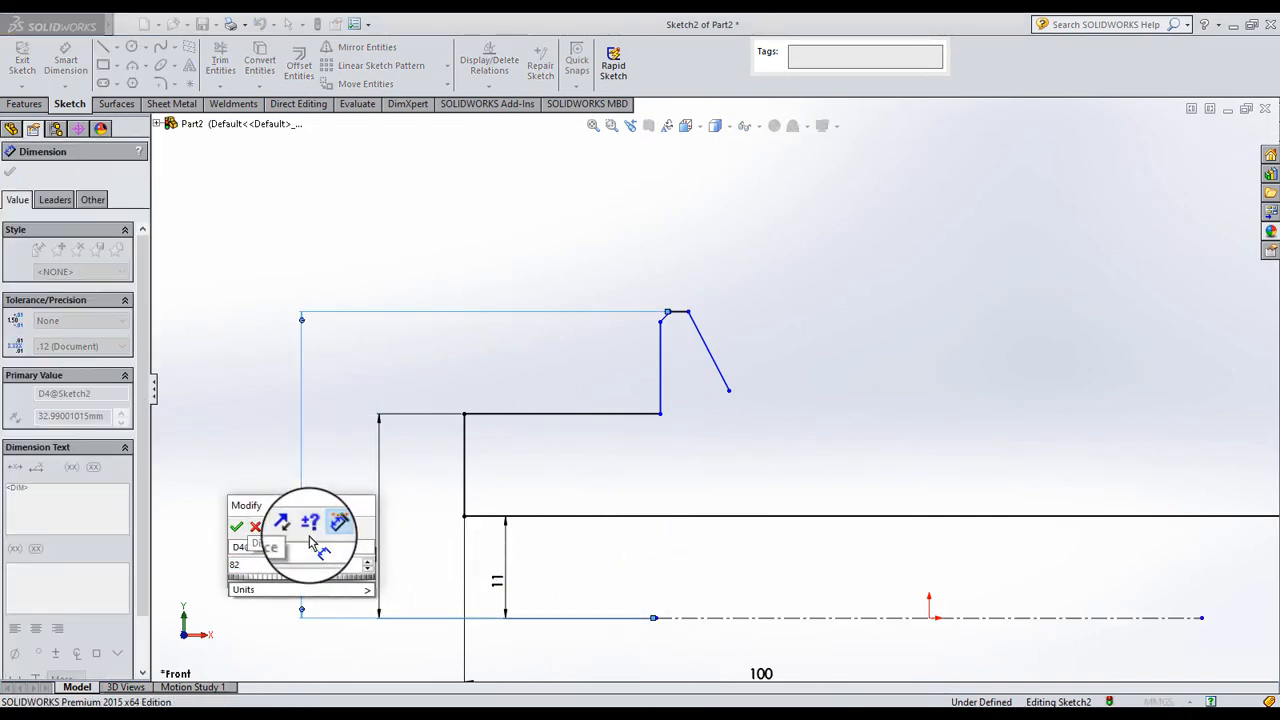
pyautogui.press('Return')
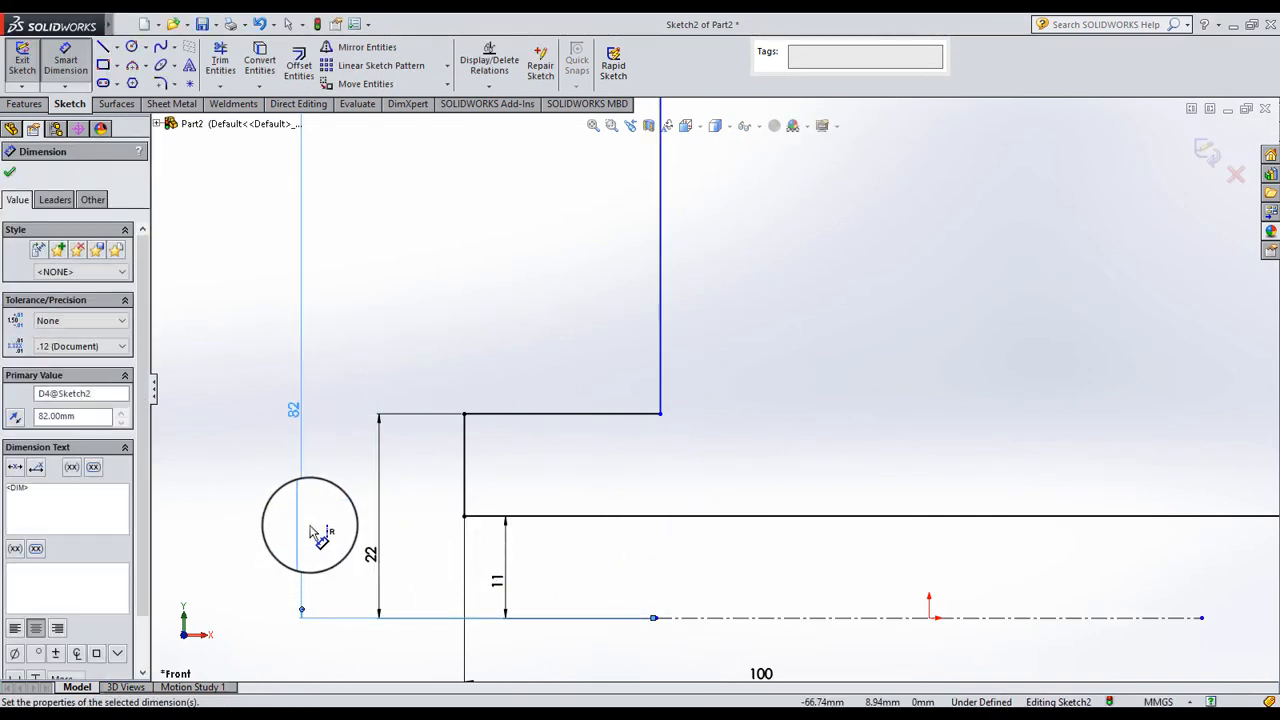
# Set the height dimension of the profile's short top line above the centerline to 41 mm
pyautogui.scroll(-5, 557, 388)
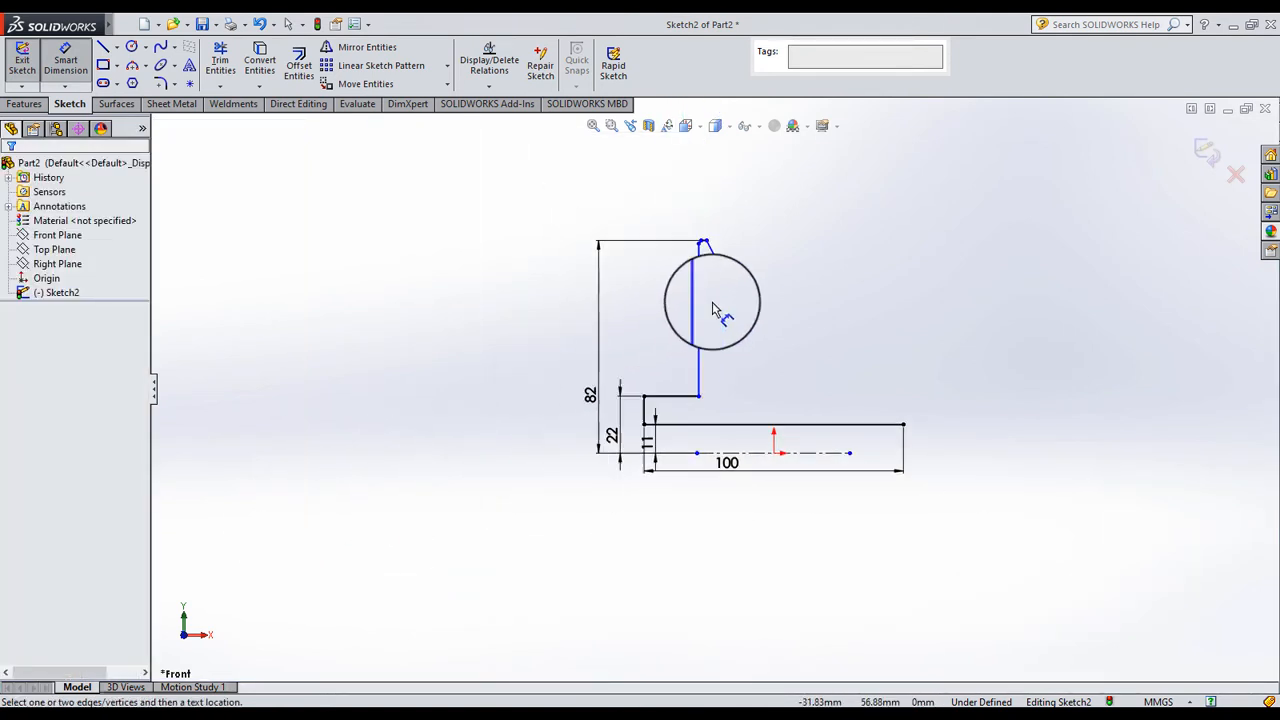
pyautogui.scroll(2, 774, 358)
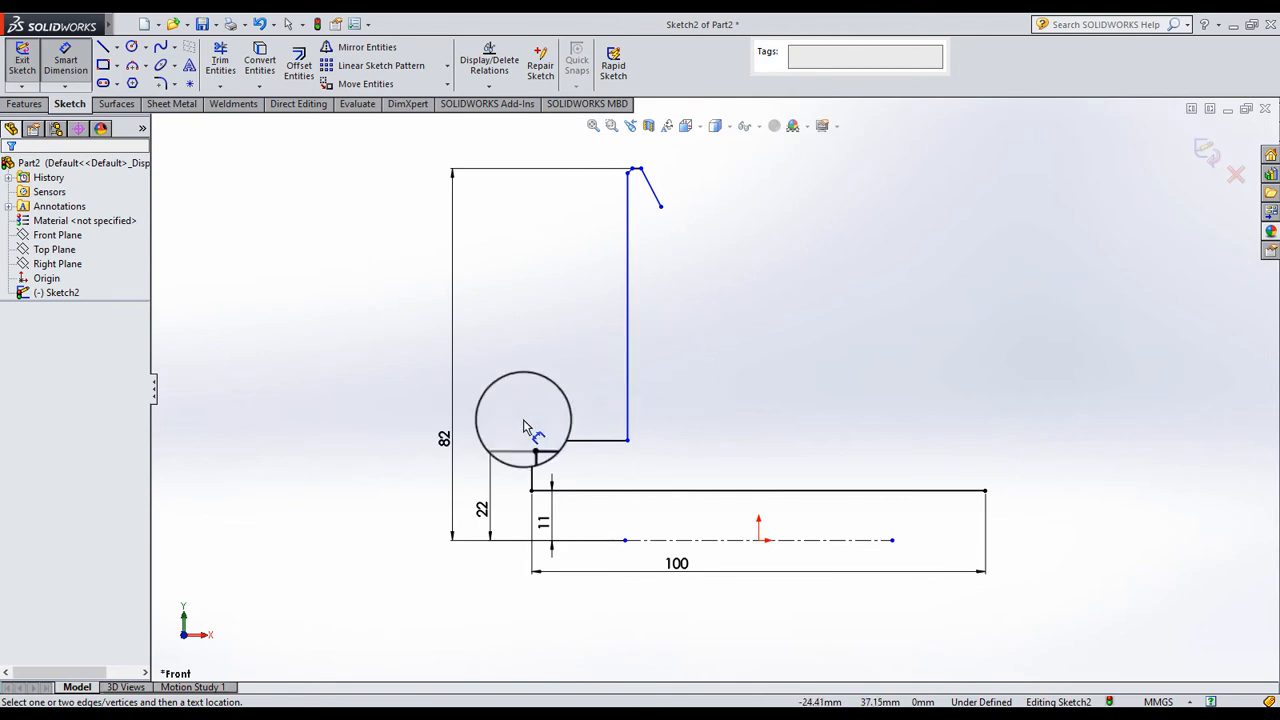
pyautogui.click(452, 440)
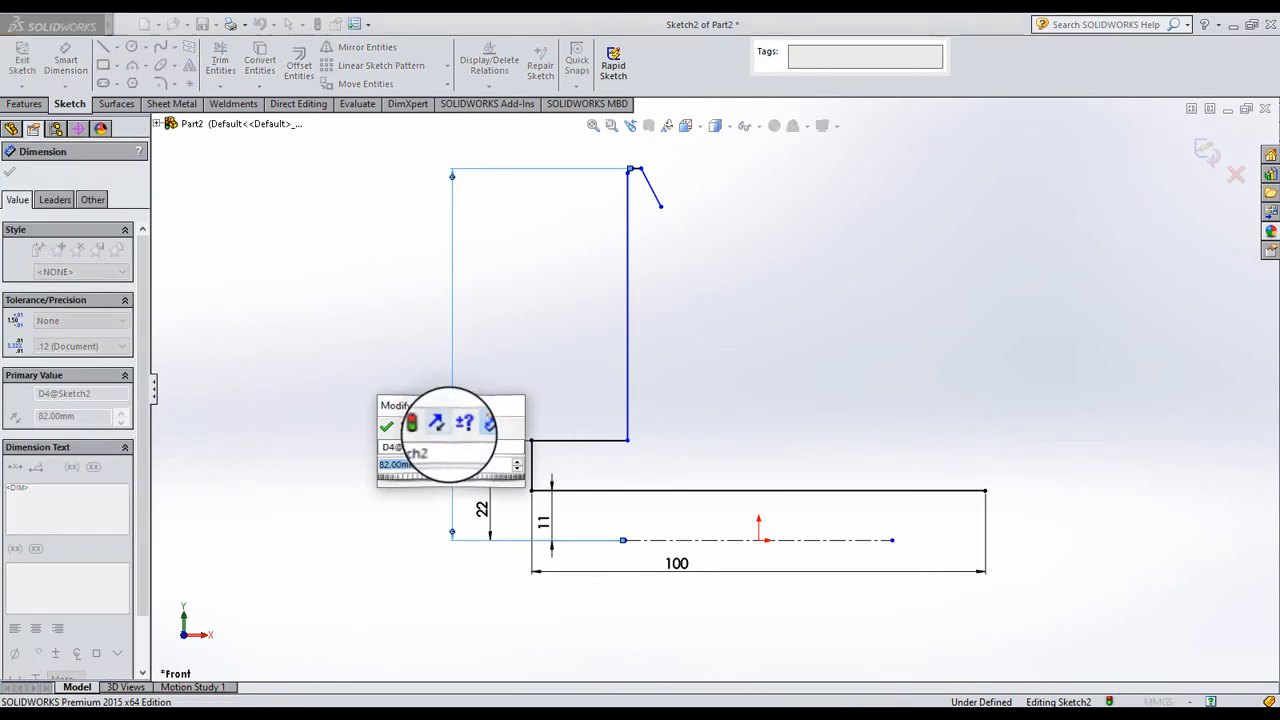
pyautogui.press('Return')
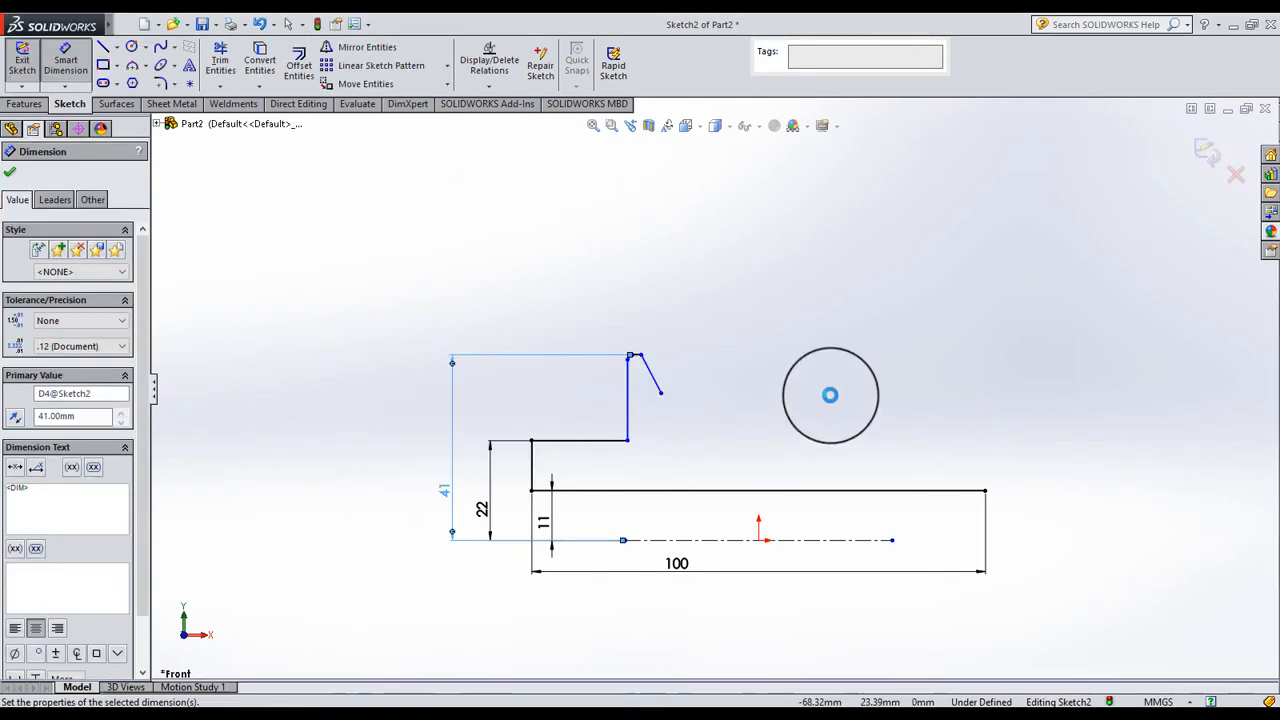
pyautogui.click(816, 393)
# Dimension the horizontal distance from the upper vertical line to the right end of the short top line as 5 mm
pyautogui.scroll(-6, 635, 395)
pyautogui.scroll(4, 672, 442)
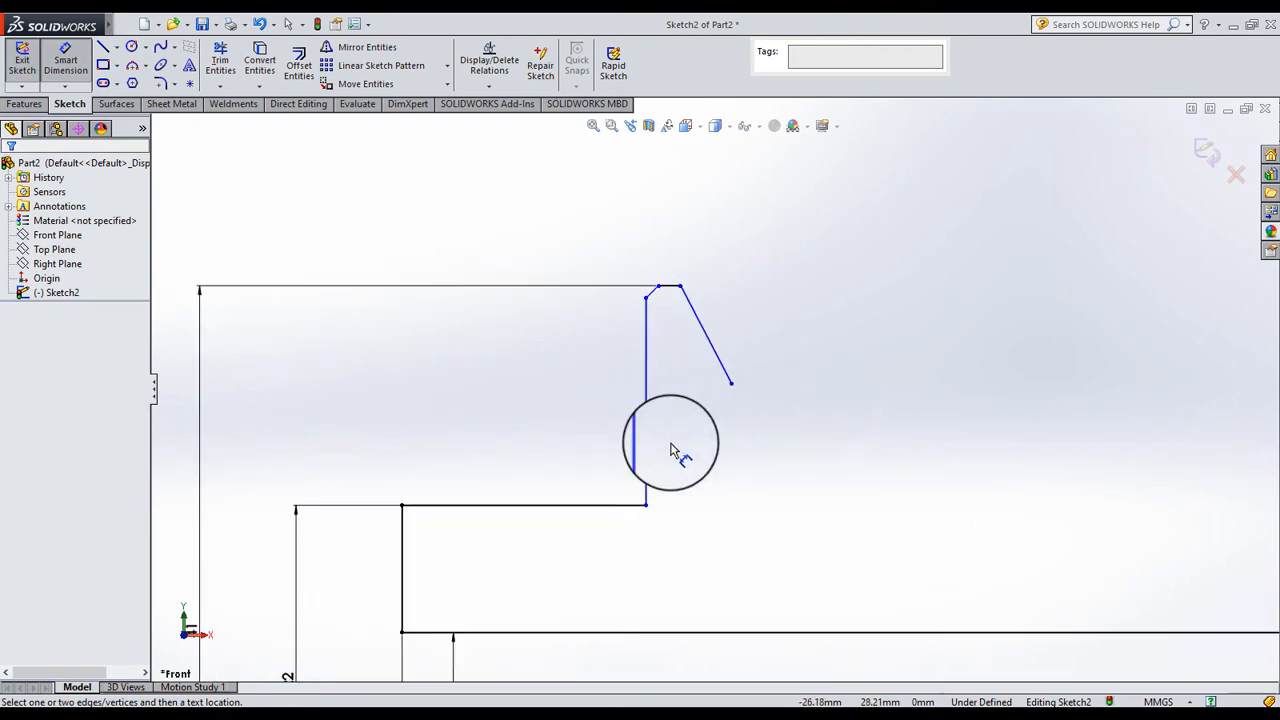
pyautogui.scroll(-4, 740, 420)
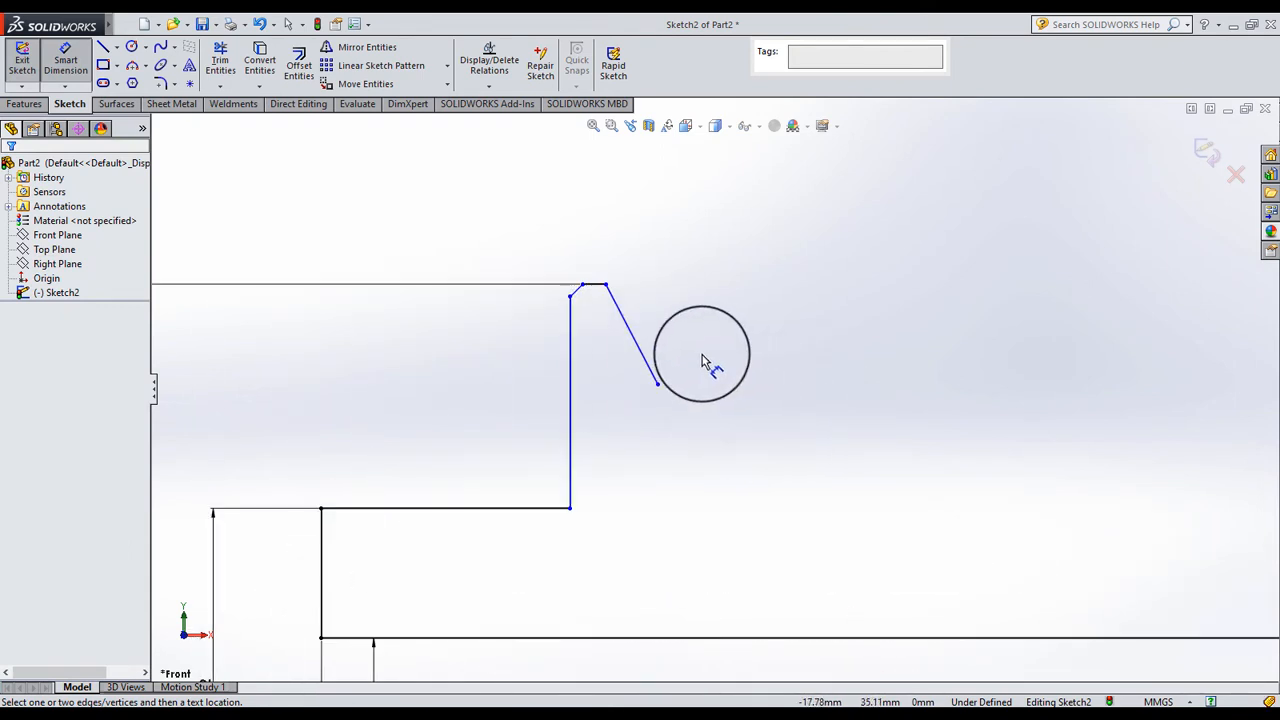
pyautogui.click(571, 328)
pyautogui.click(605, 290)
pyautogui.click(586, 250)
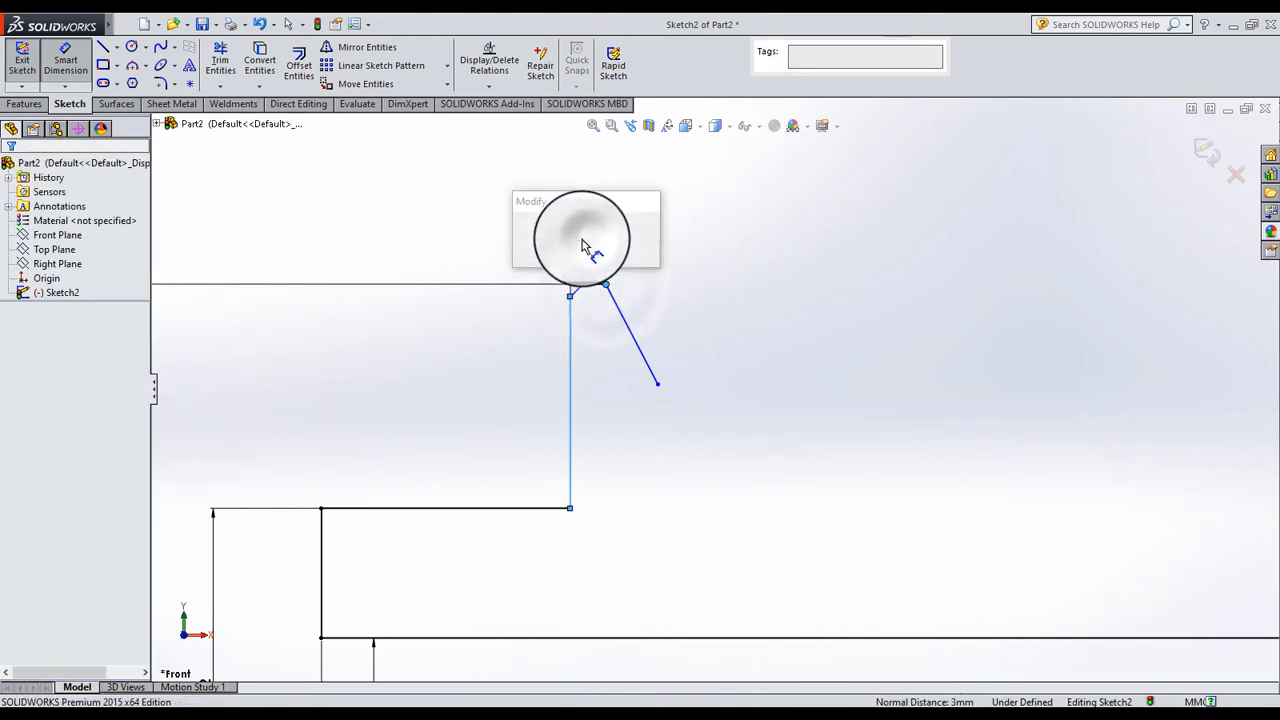
pyautogui.write('5')
pyautogui.press('Return')
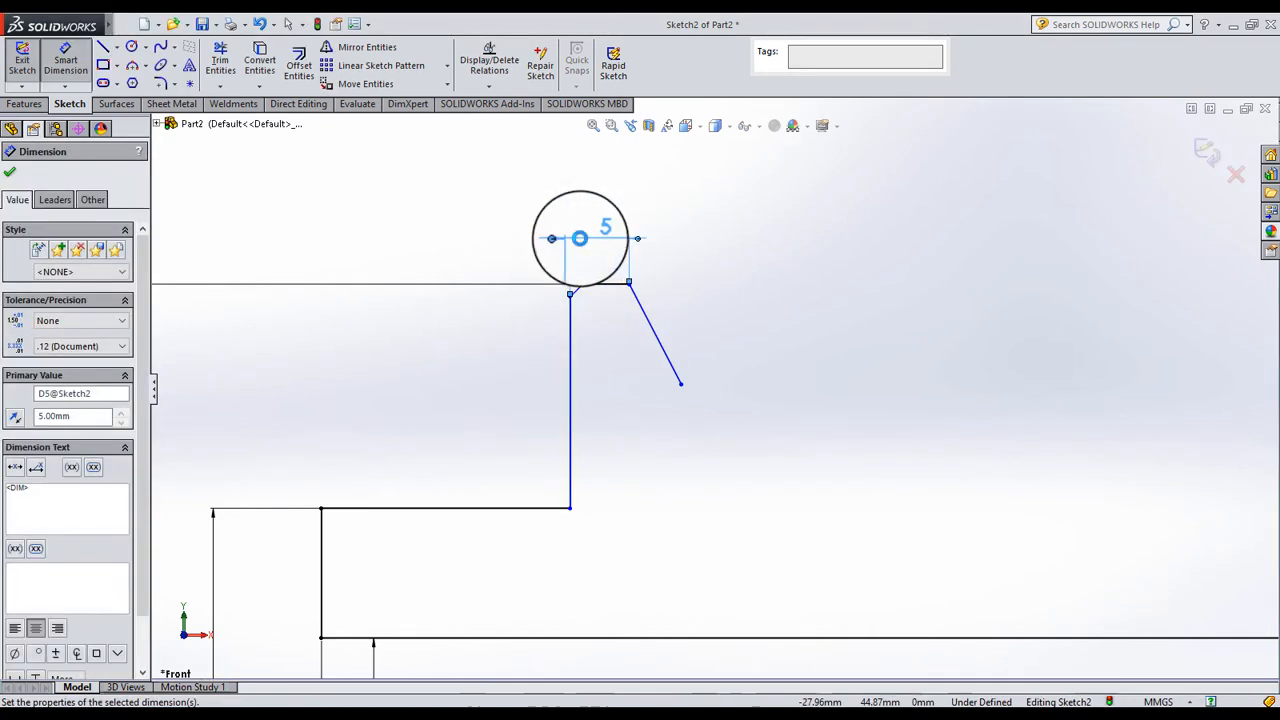
pyautogui.click(12, 172)
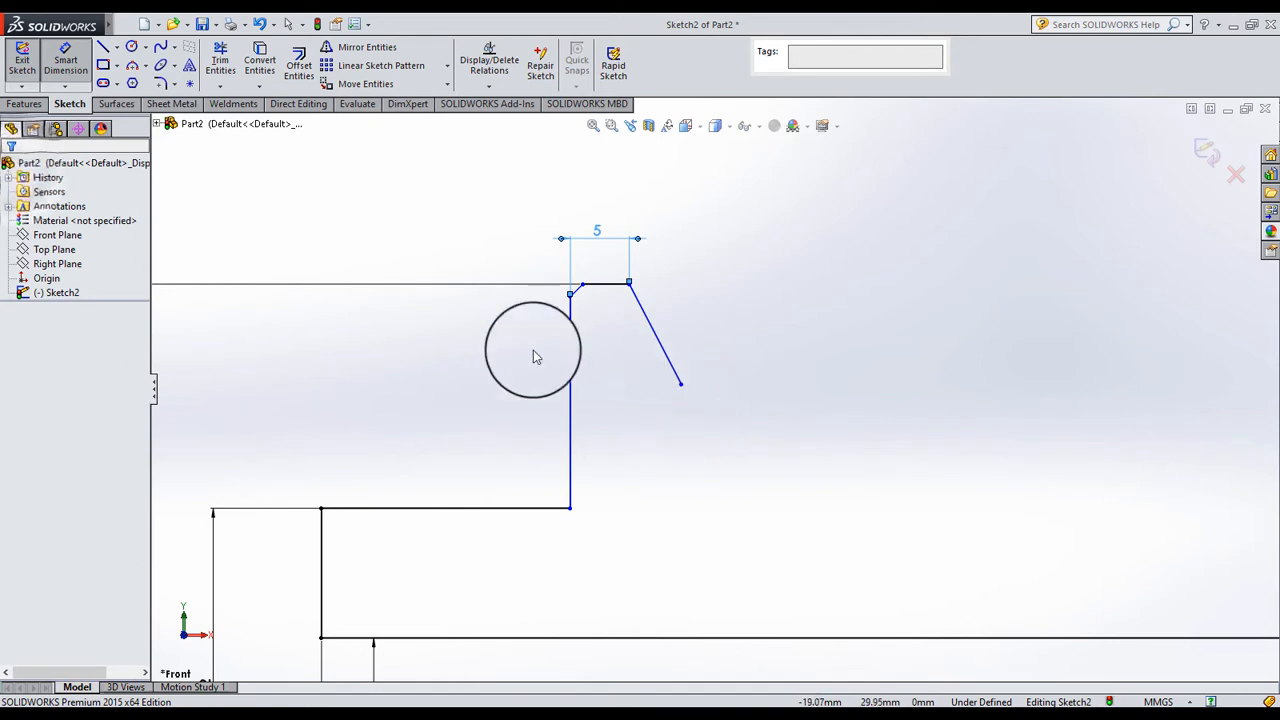
# Continue the profile with a horizontal valley line, a rising line about 15.6 mm long, a top about 2.7 mm long and a line sloping down right
pyautogui.press('Escape')
pyautogui.press('l')
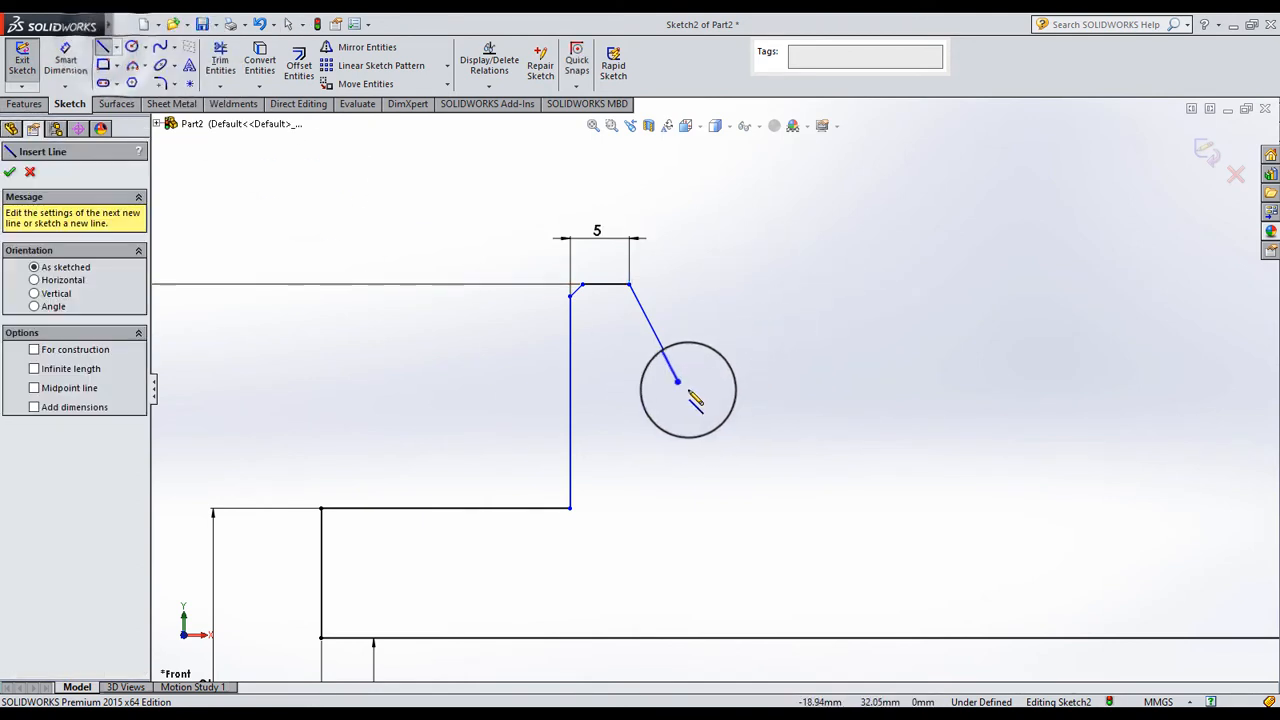
pyautogui.click(681, 383)
pyautogui.click(745, 383)
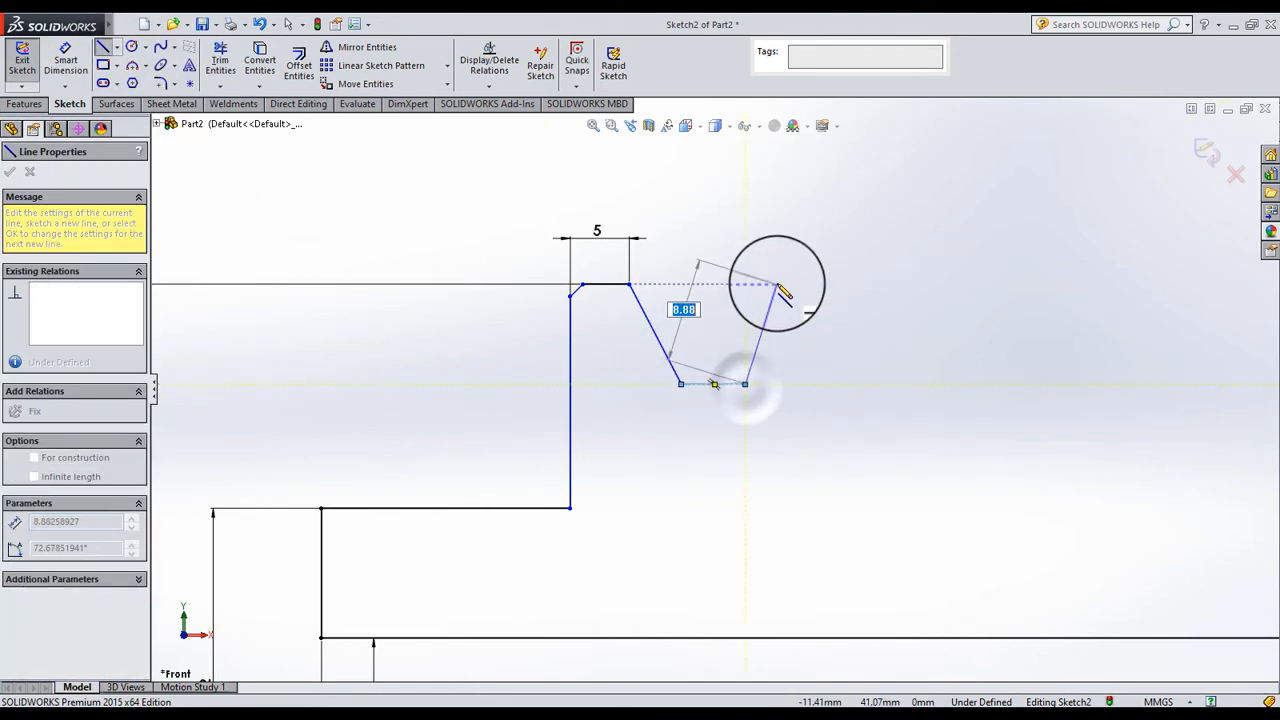
pyautogui.click(783, 204)
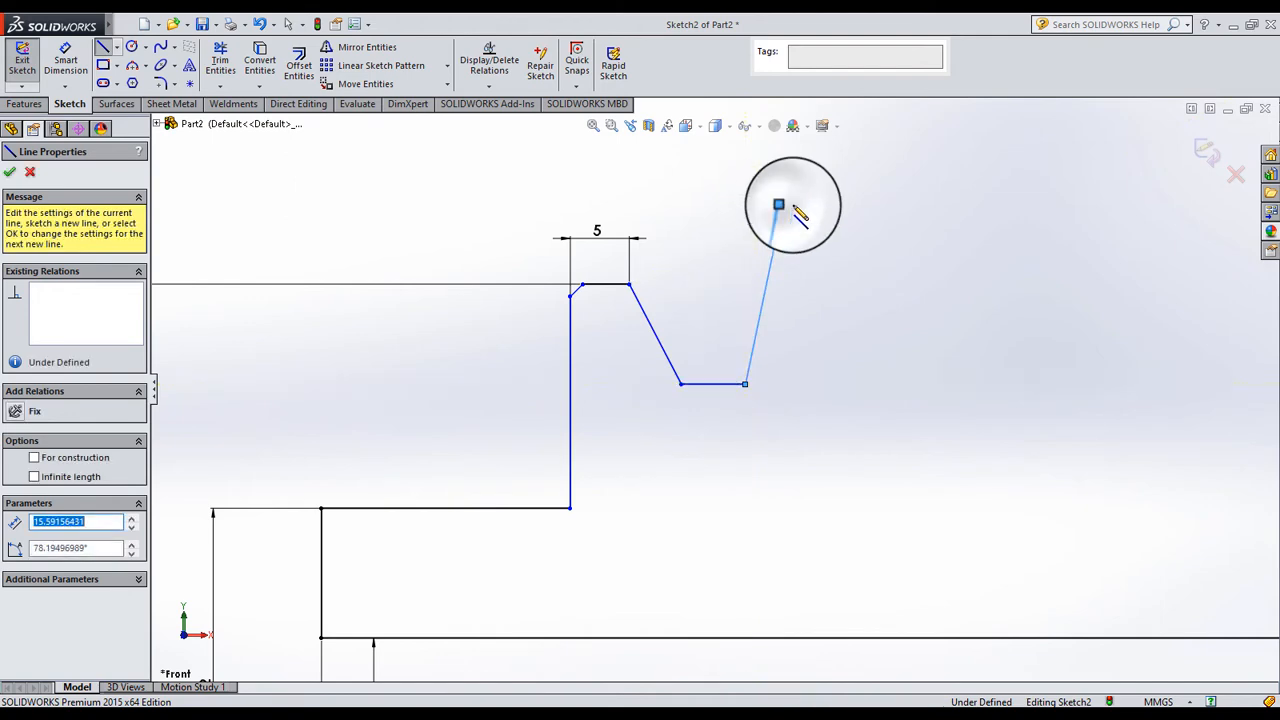
pyautogui.click(815, 204)
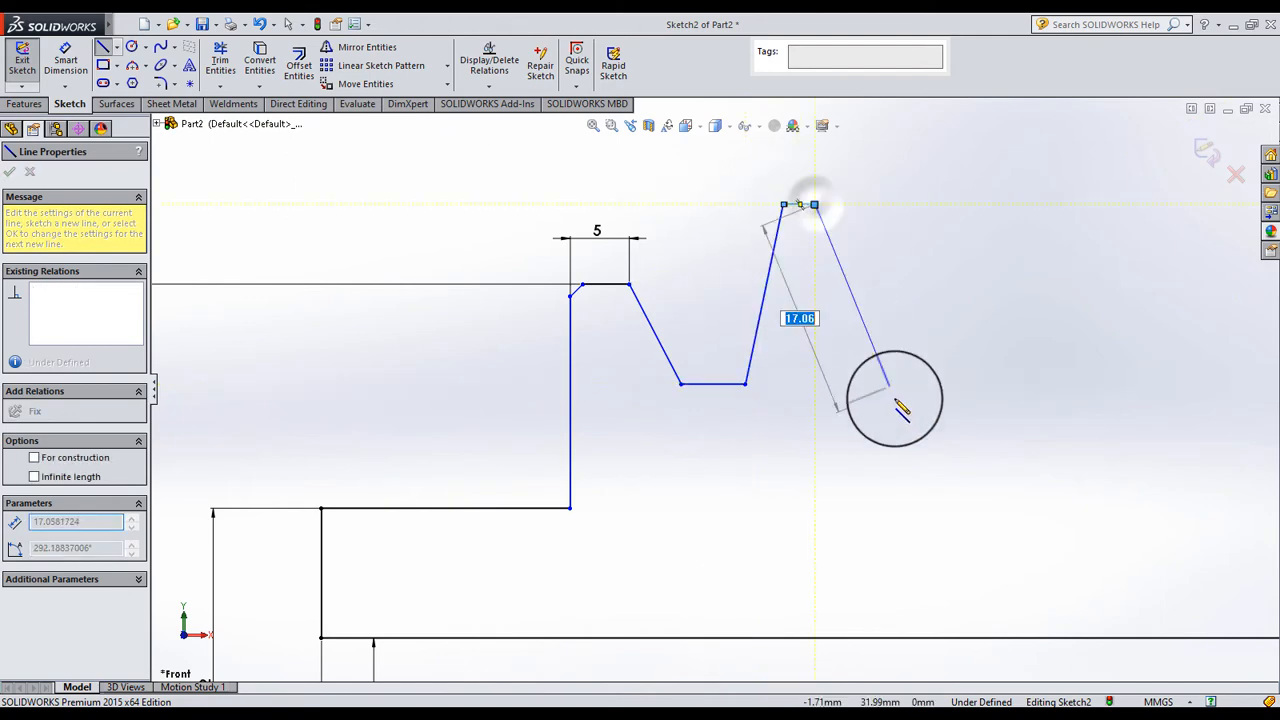
pyautogui.click(880, 352)
pyautogui.press('Escape')
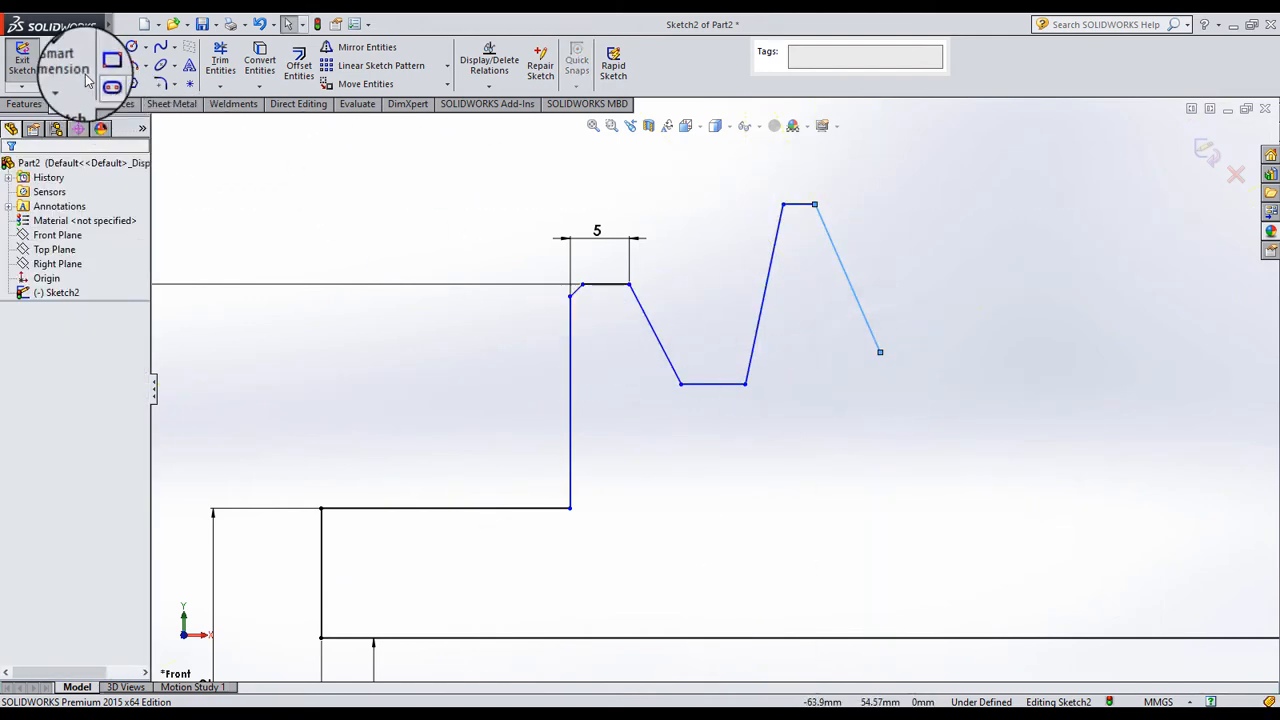
# Dimension the horizontal distance between the upper and lower ends of the first downward-sloping line as 5 mm
pyautogui.click(65, 64)
pyautogui.click(629, 285)
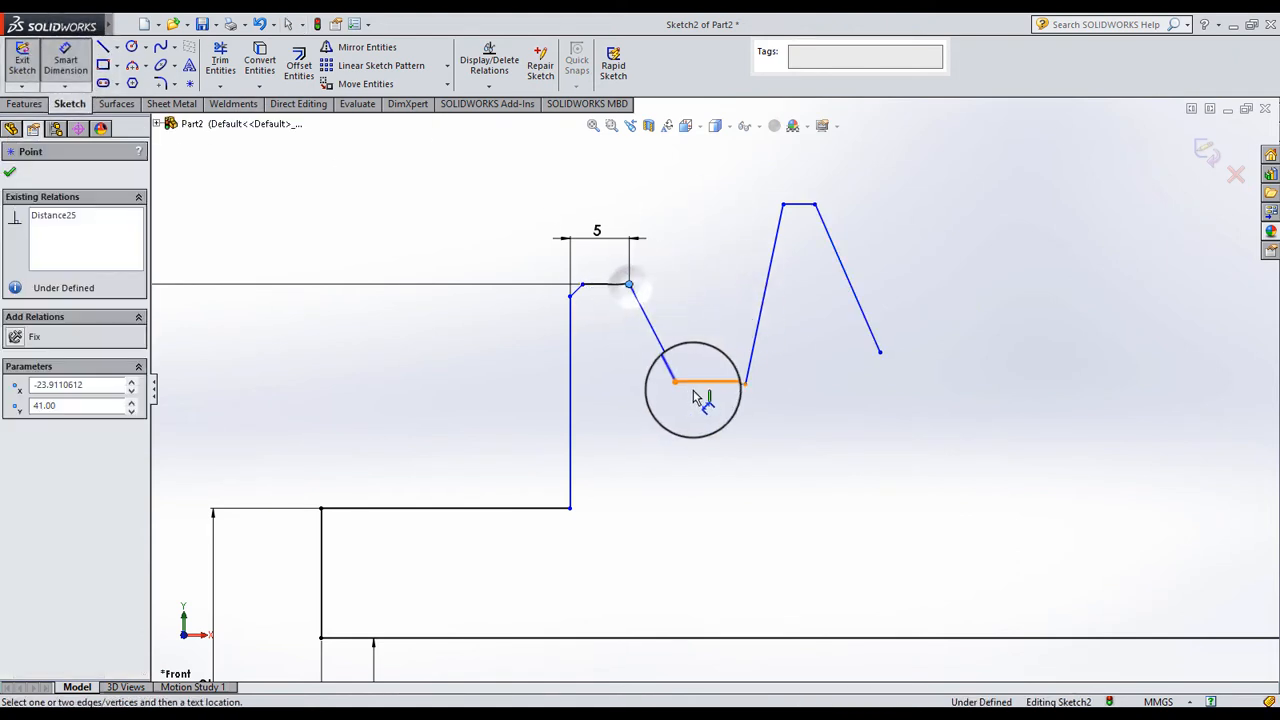
pyautogui.click(681, 385)
pyautogui.click(666, 196)
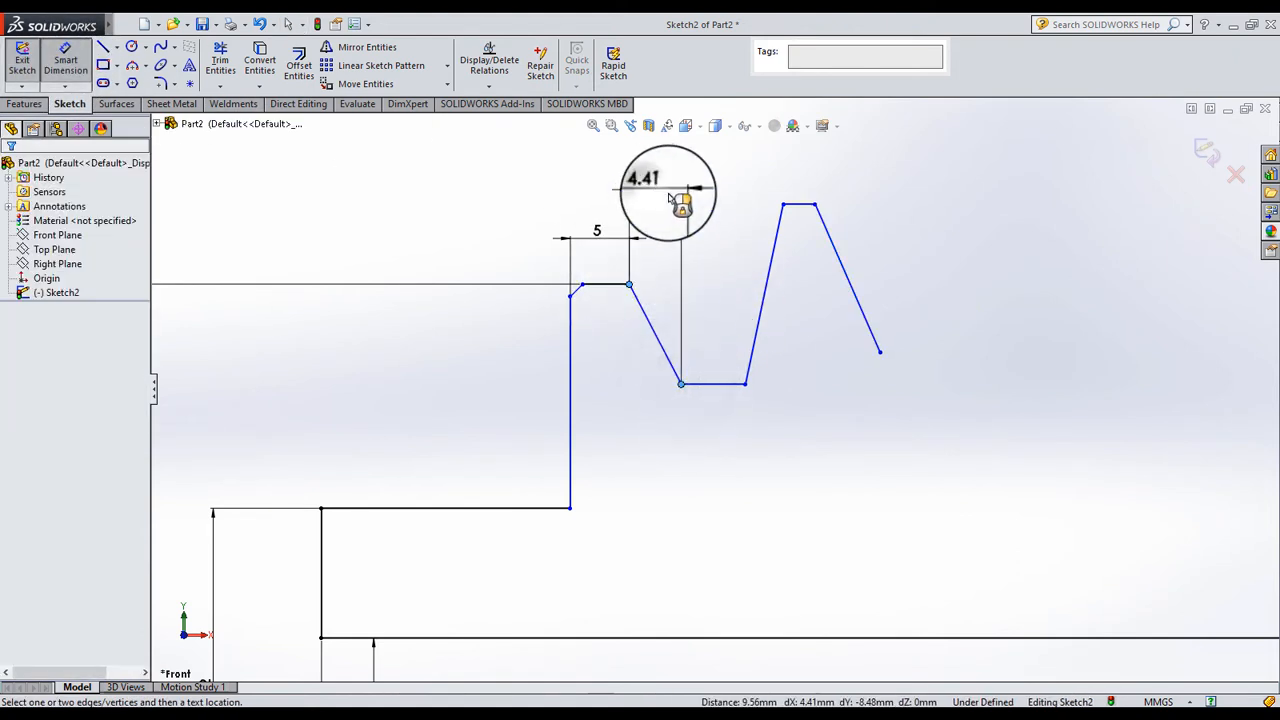
pyautogui.write('5')
pyautogui.press('Return')
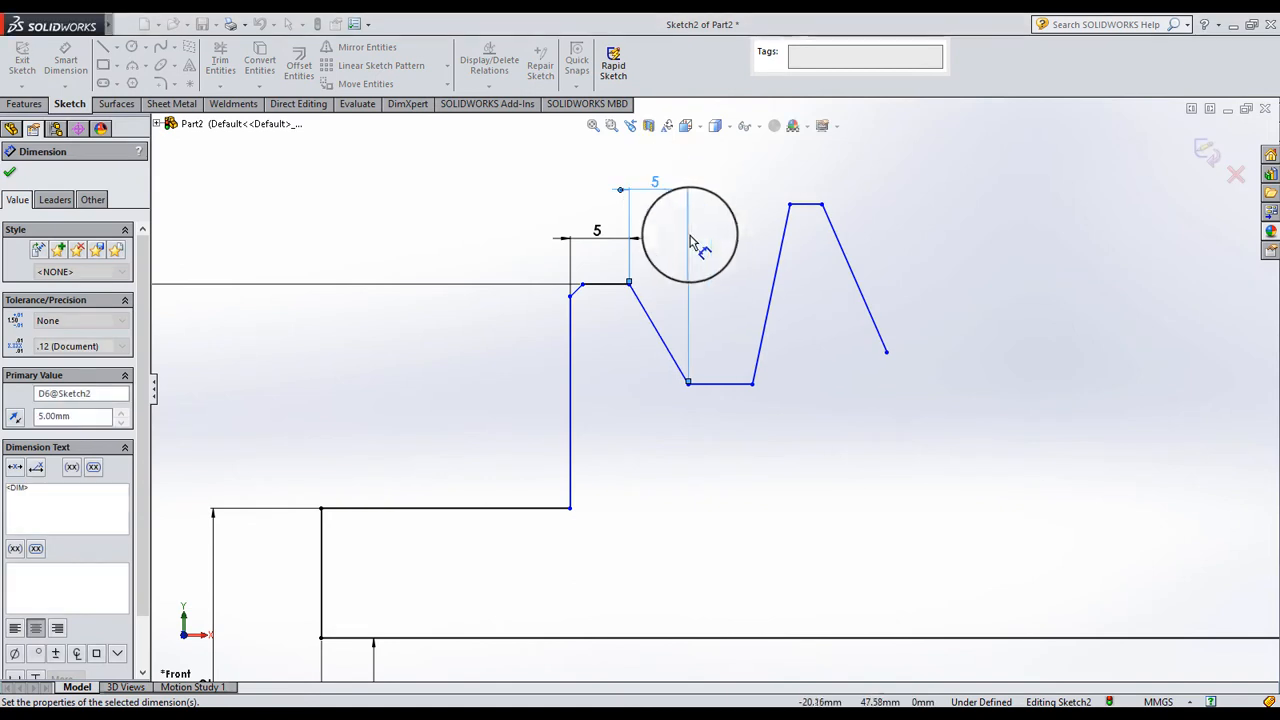
# Dimension the length of the horizontal valley line as 3 mm
pyautogui.click(723, 381)
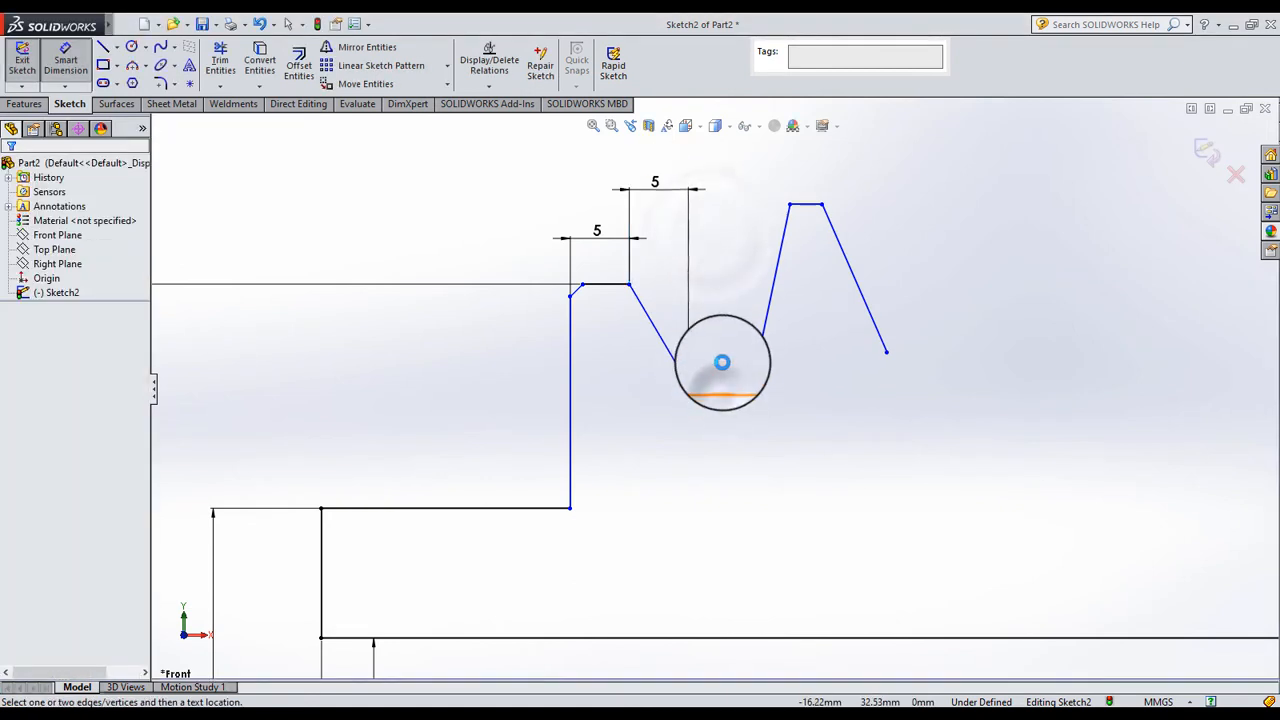
pyautogui.click(709, 308)
pyautogui.write('3')
pyautogui.press('Return')
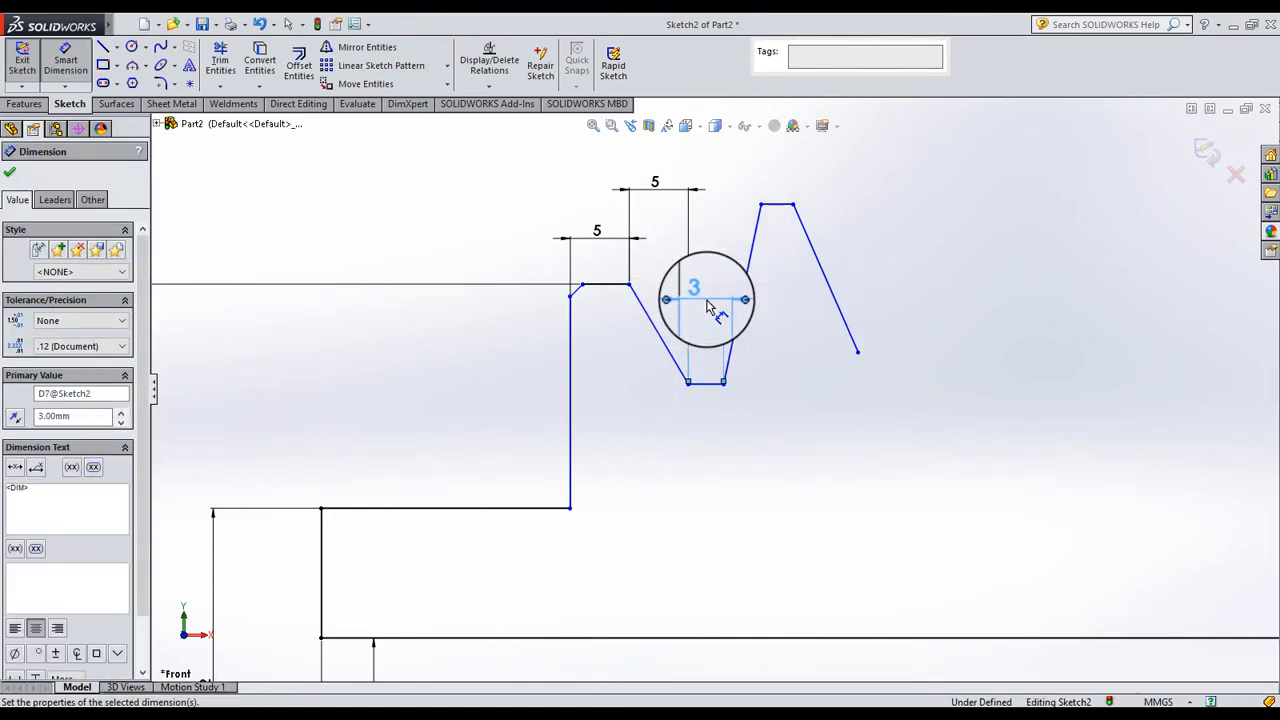
pyautogui.click(742, 347)
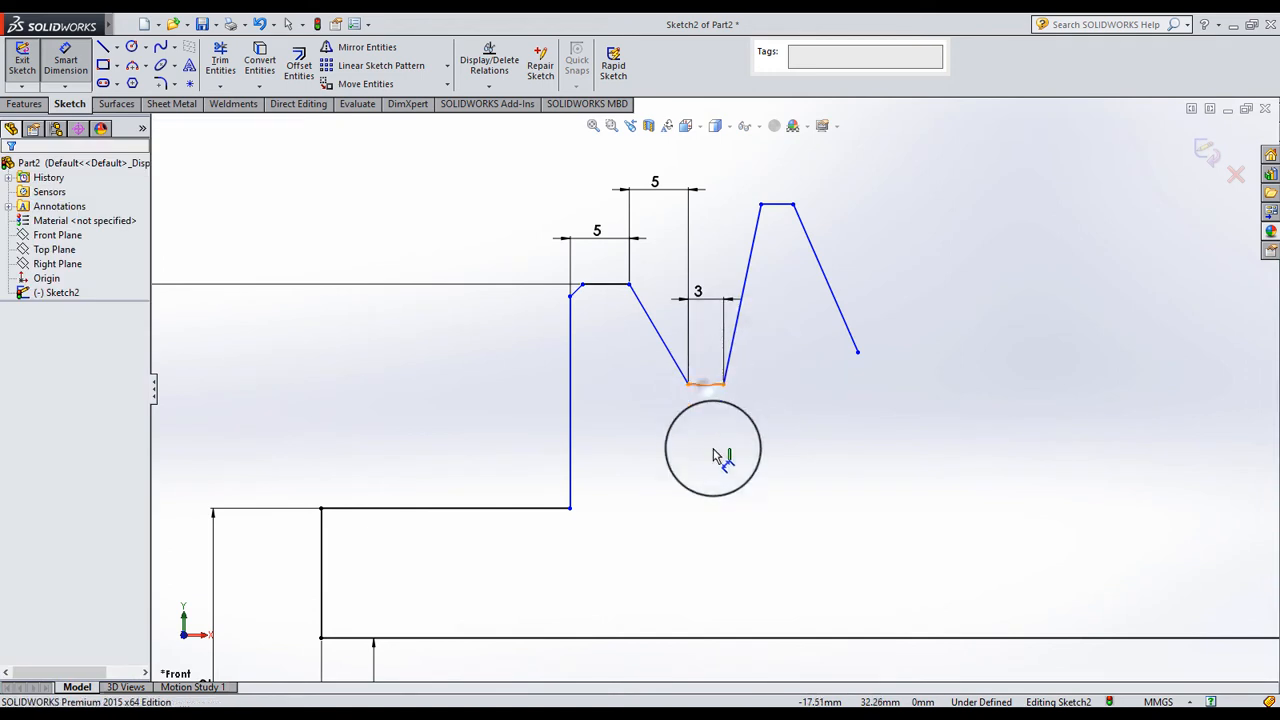
pyautogui.click(706, 384)
pyautogui.scroll(3, 737, 486)
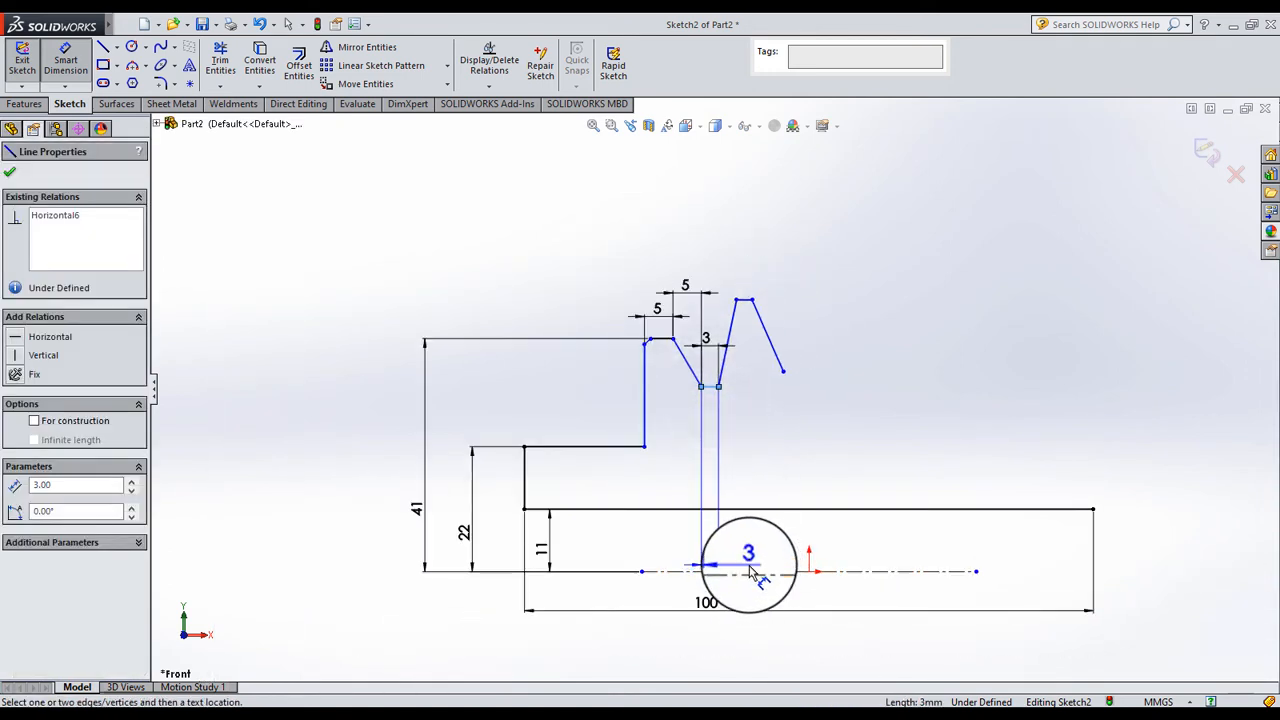
pyautogui.click(752, 570)
pyautogui.click(763, 303)
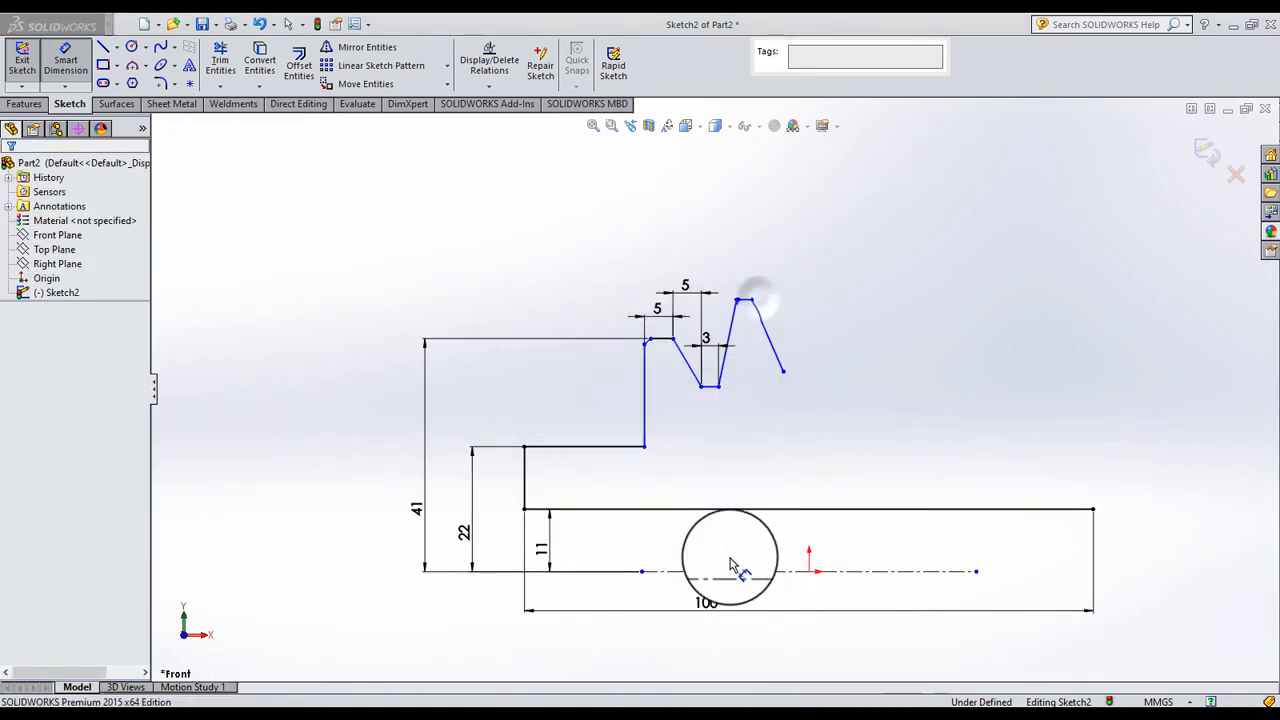
# Dimension the height of the horizontal valley line above the centerline as 48.5 mm
pyautogui.click(708, 389)
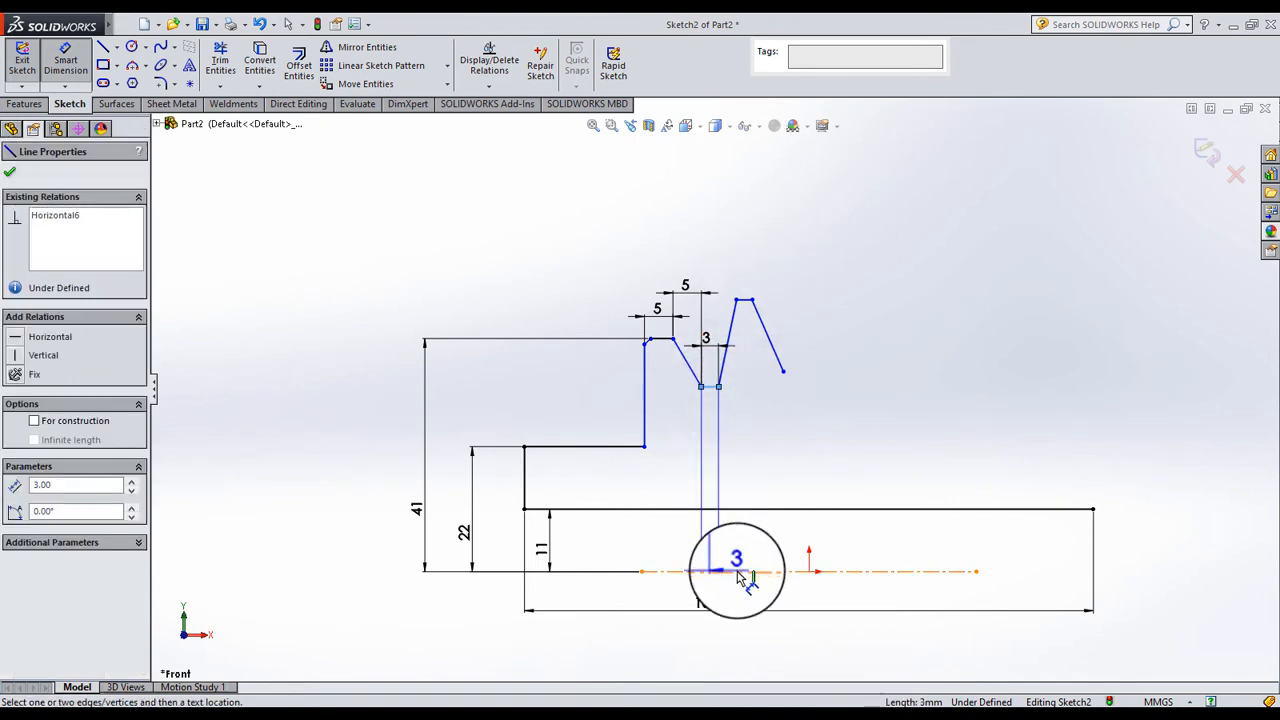
pyautogui.click(741, 573)
pyautogui.click(710, 482)
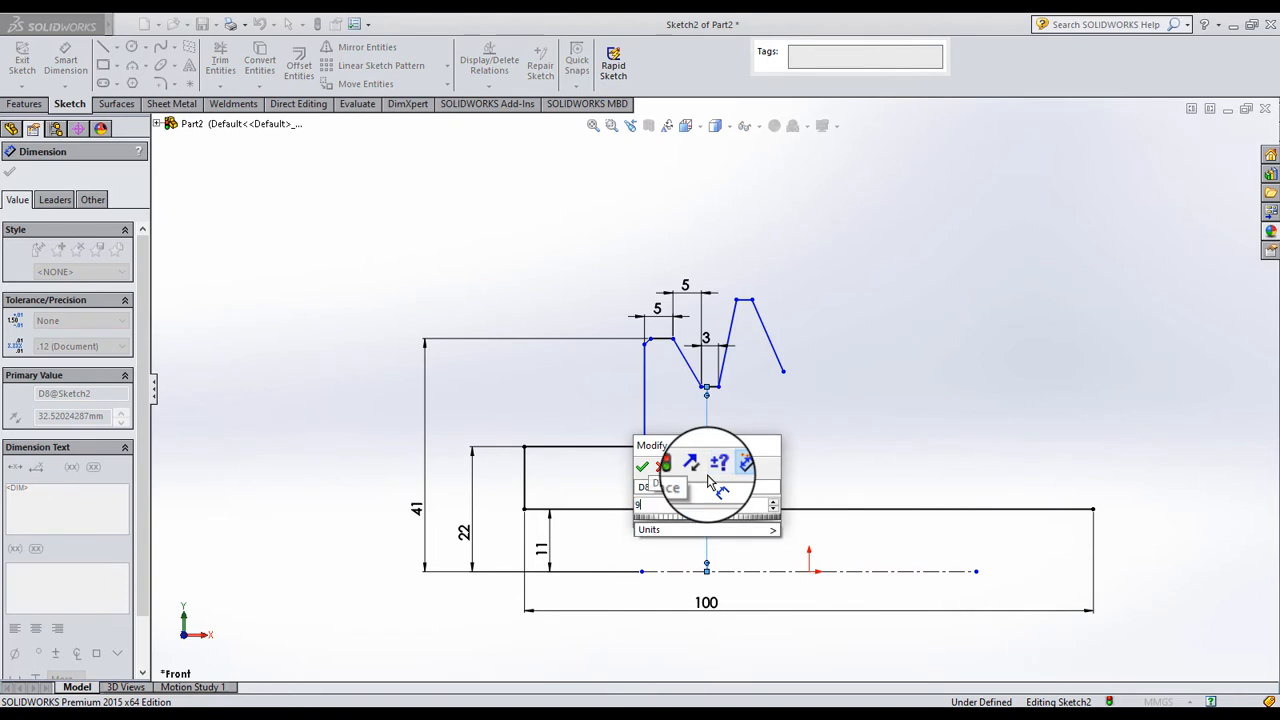
pyautogui.press('Return')
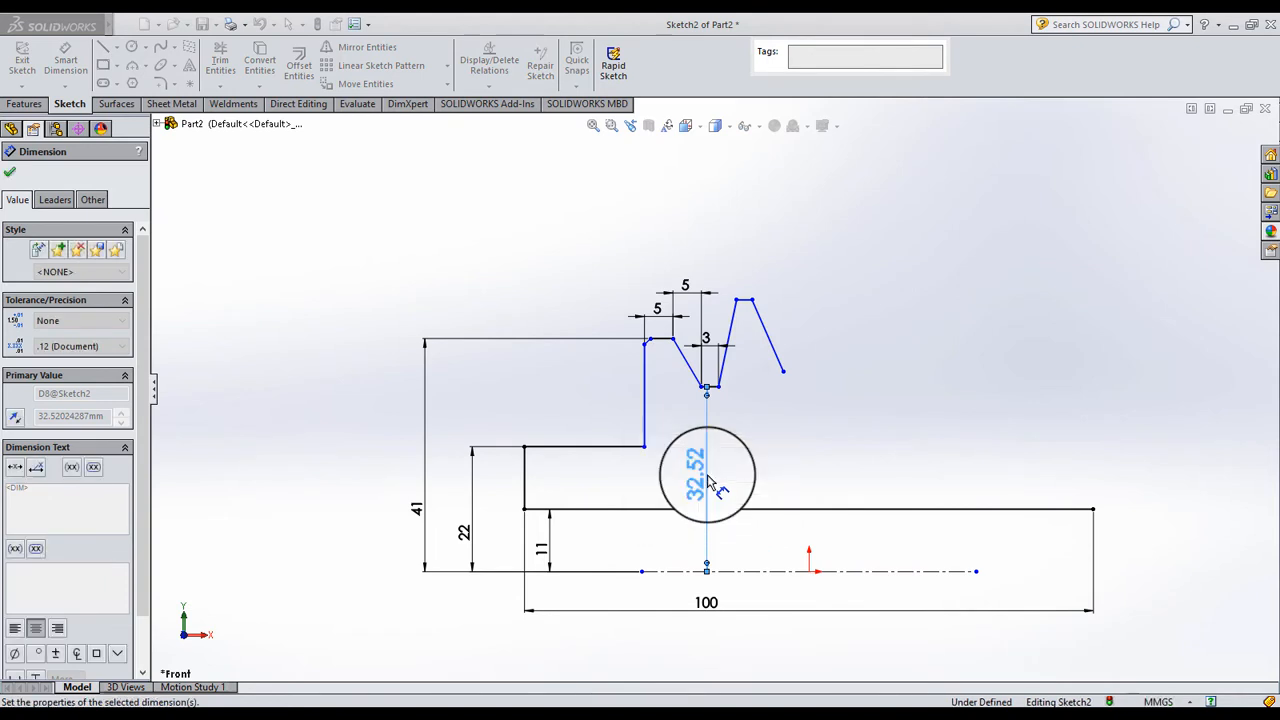
pyautogui.click(765, 418)
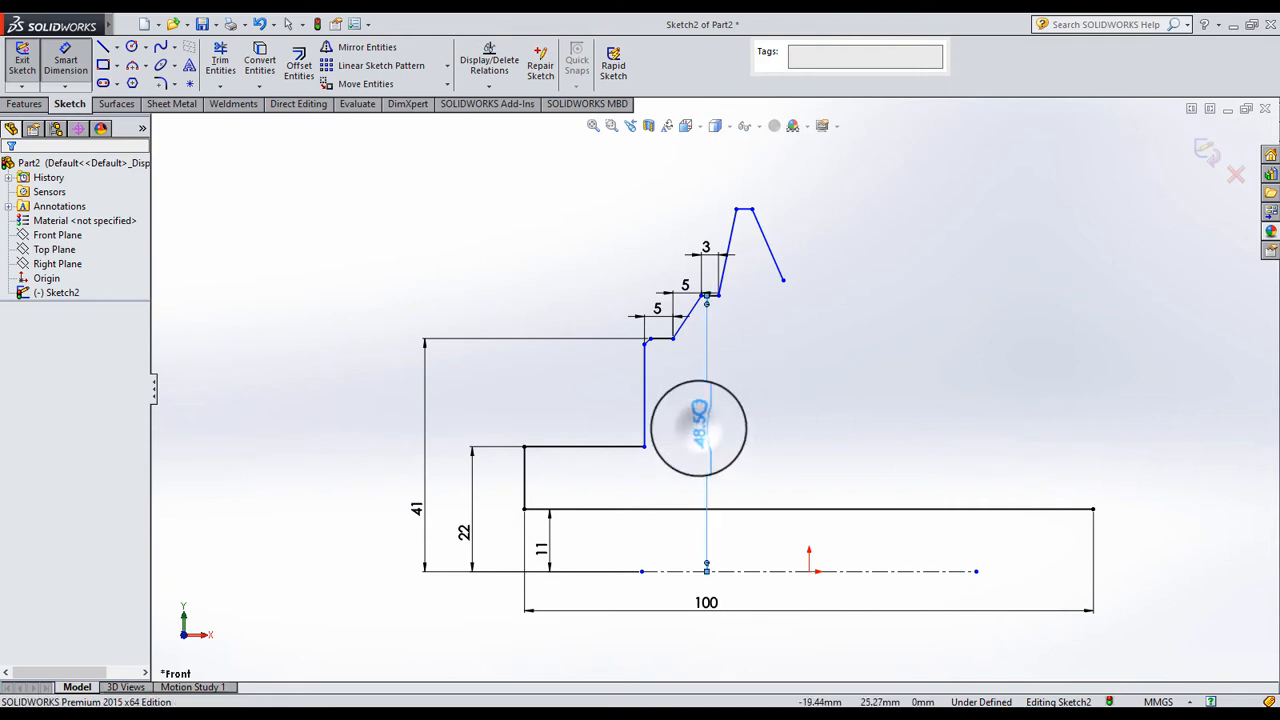
# Set the valley line's height dimension to 54/2, giving 27 mm
pyautogui.doubleClick(699, 422)
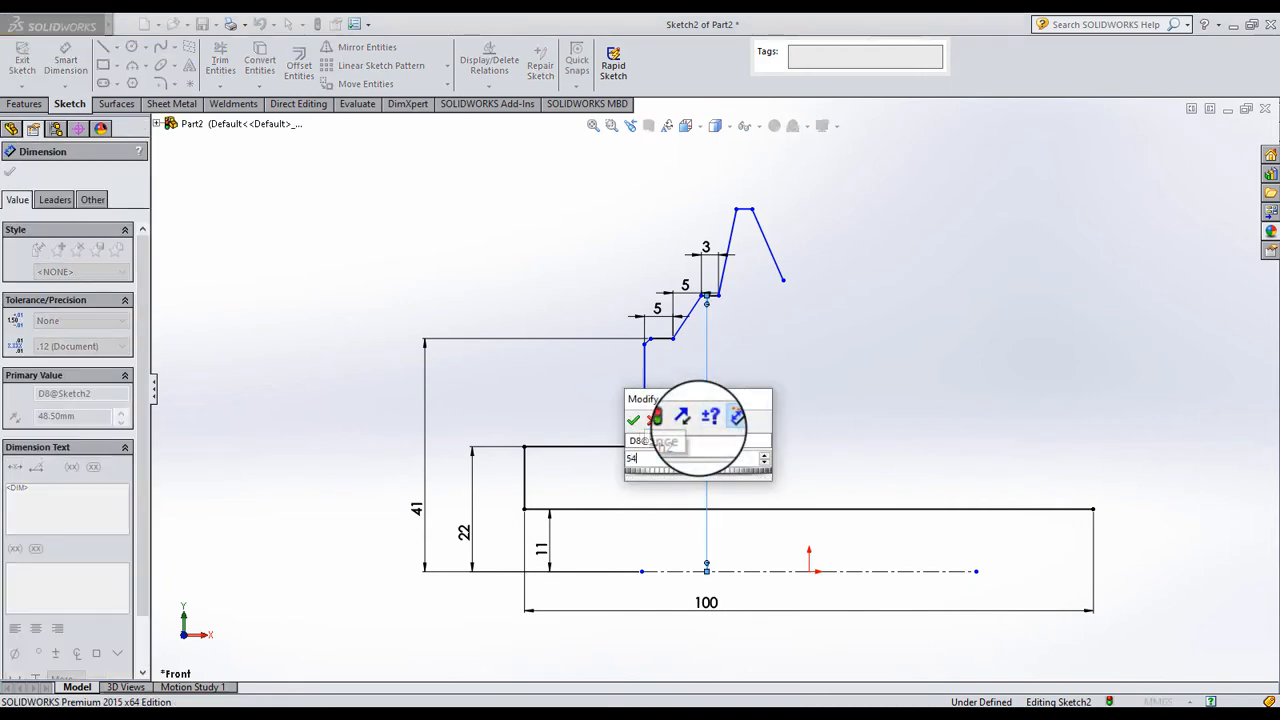
pyautogui.write('54/2')
pyautogui.press('Return')
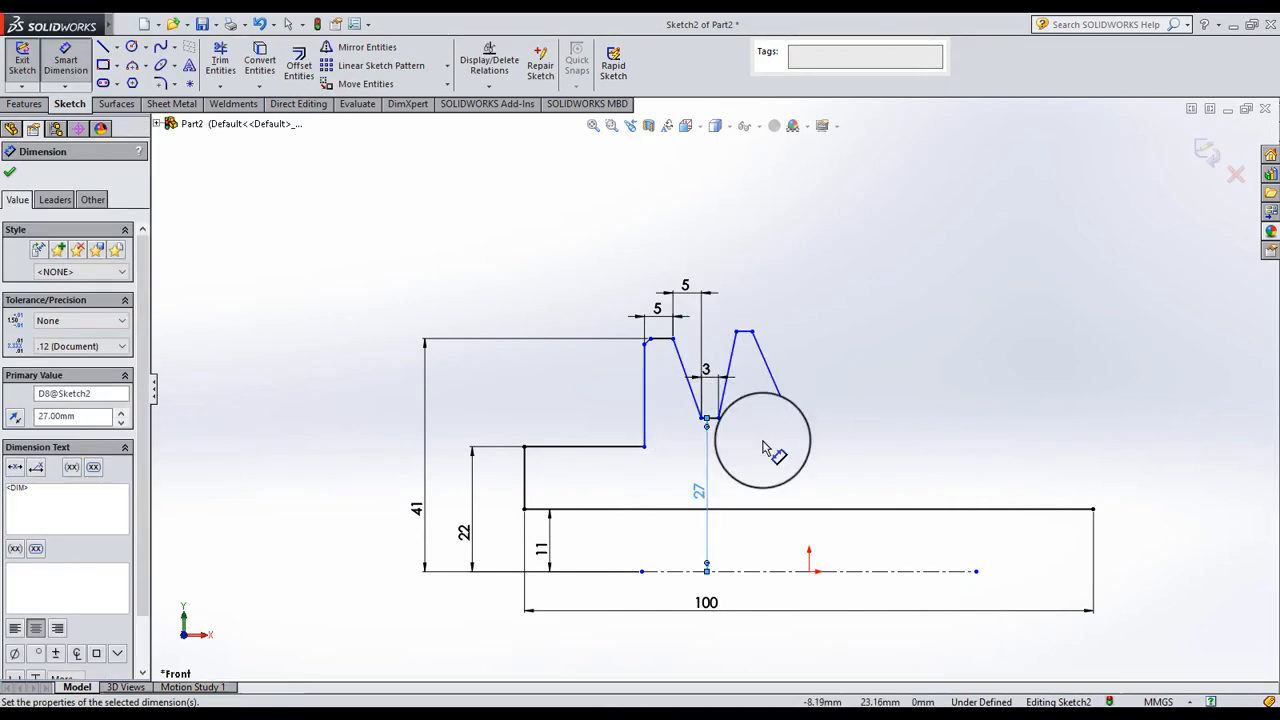
pyautogui.click(760, 444)
# Dimension the horizontal distance from the first top line's right end to the second top line's left end as 16 mm
pyautogui.scroll(4, 722, 395)
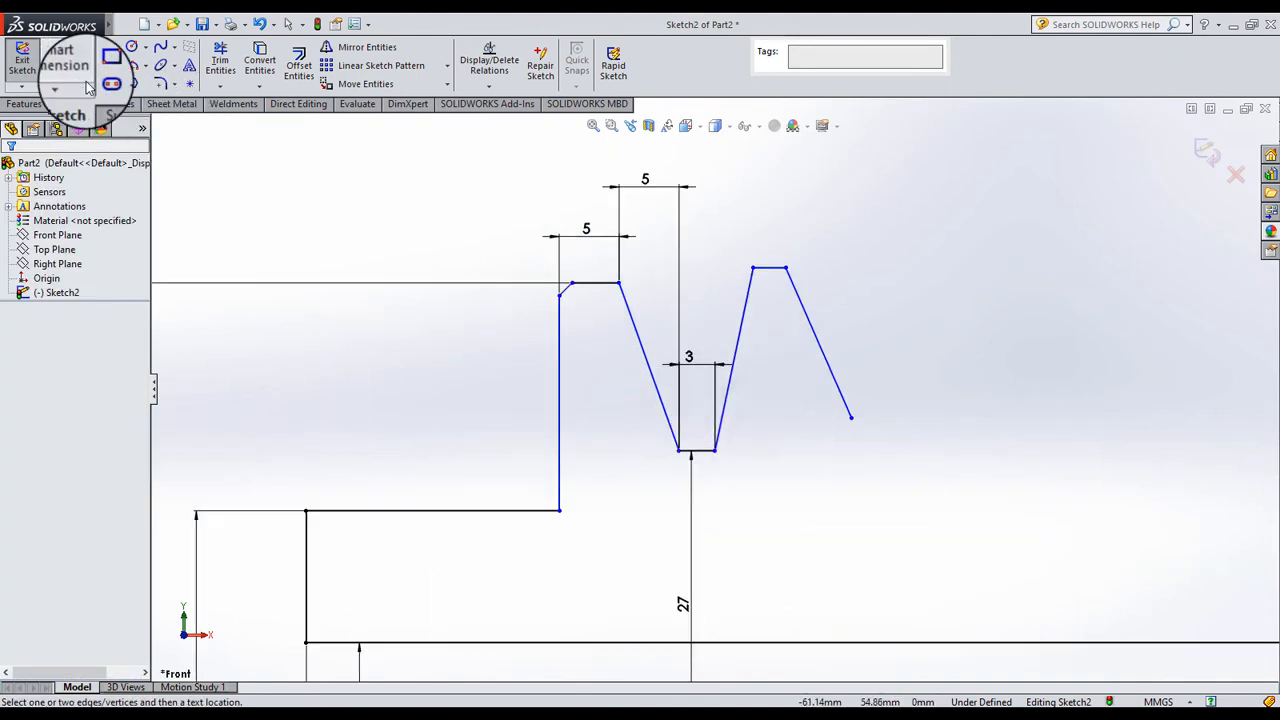
pyautogui.click(619, 285)
pyautogui.click(752, 268)
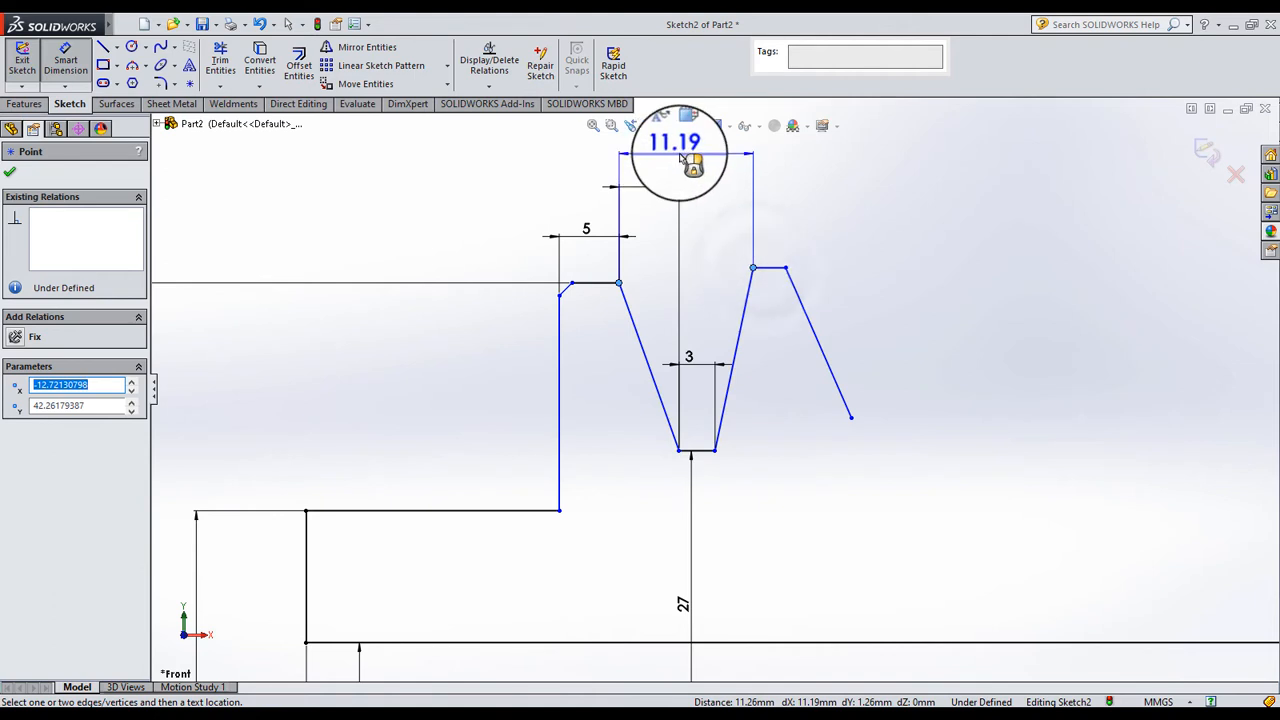
pyautogui.click(680, 155)
pyautogui.write('16')
pyautogui.press('Return')
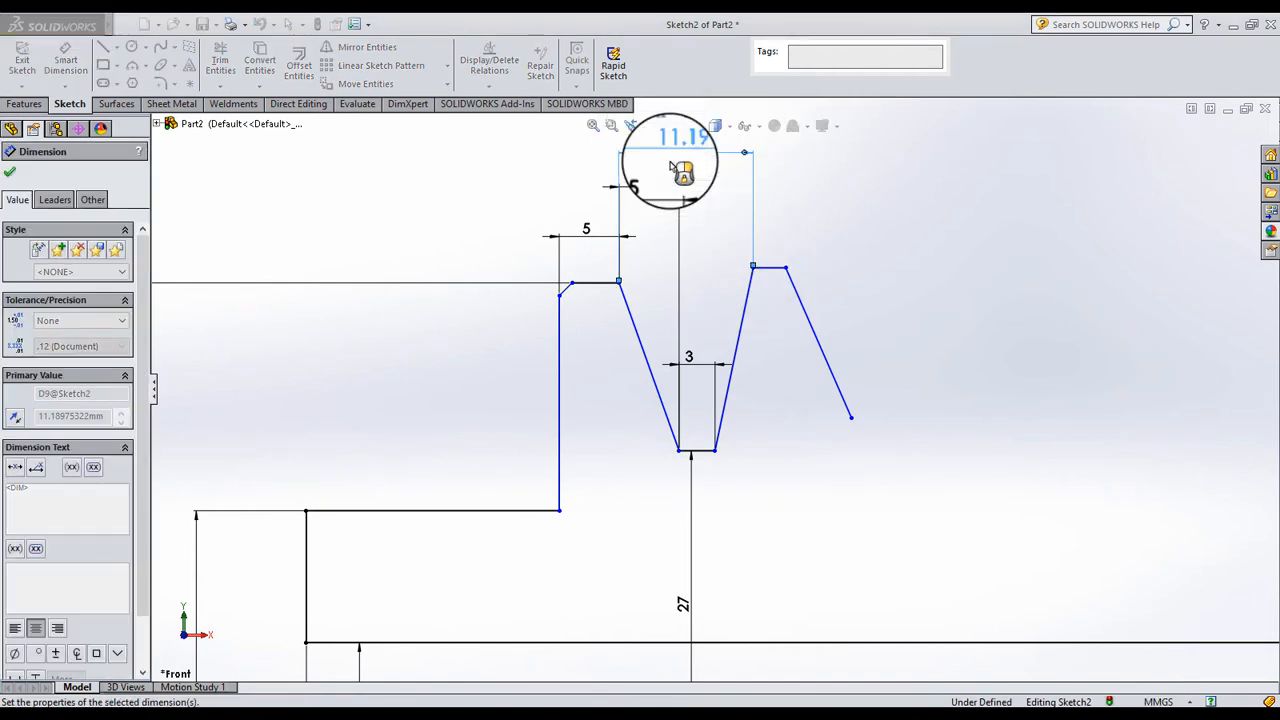
pyautogui.click(743, 240)
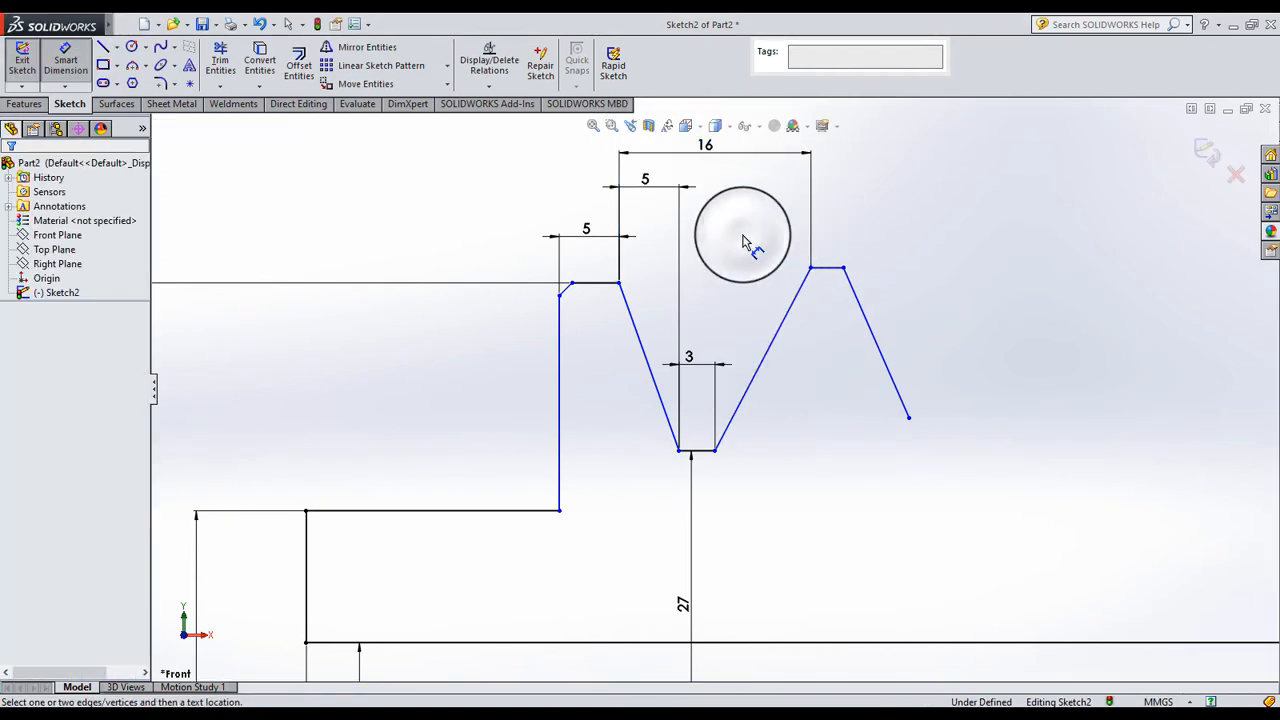
# Dimension the height of the second short top line above the centerline as 48.5 mm
pyautogui.click(828, 268)
pyautogui.scroll(4, 880, 400)
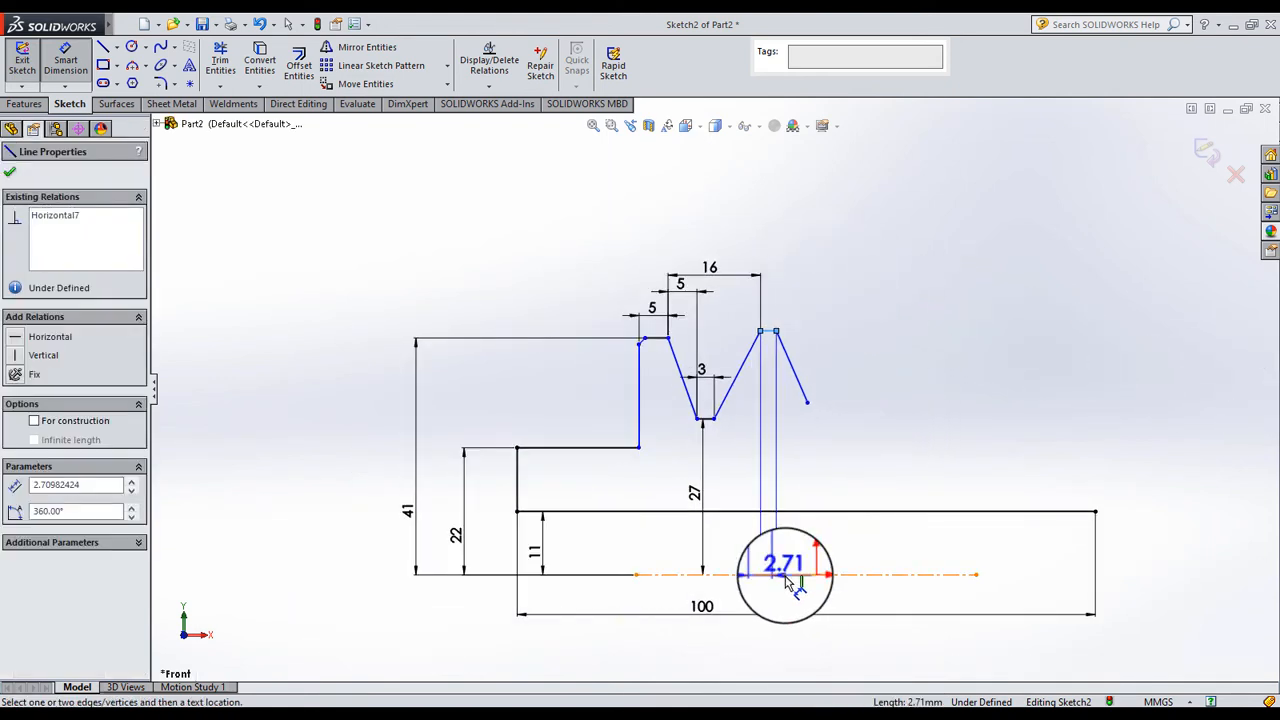
pyautogui.click(787, 576)
pyautogui.click(766, 445)
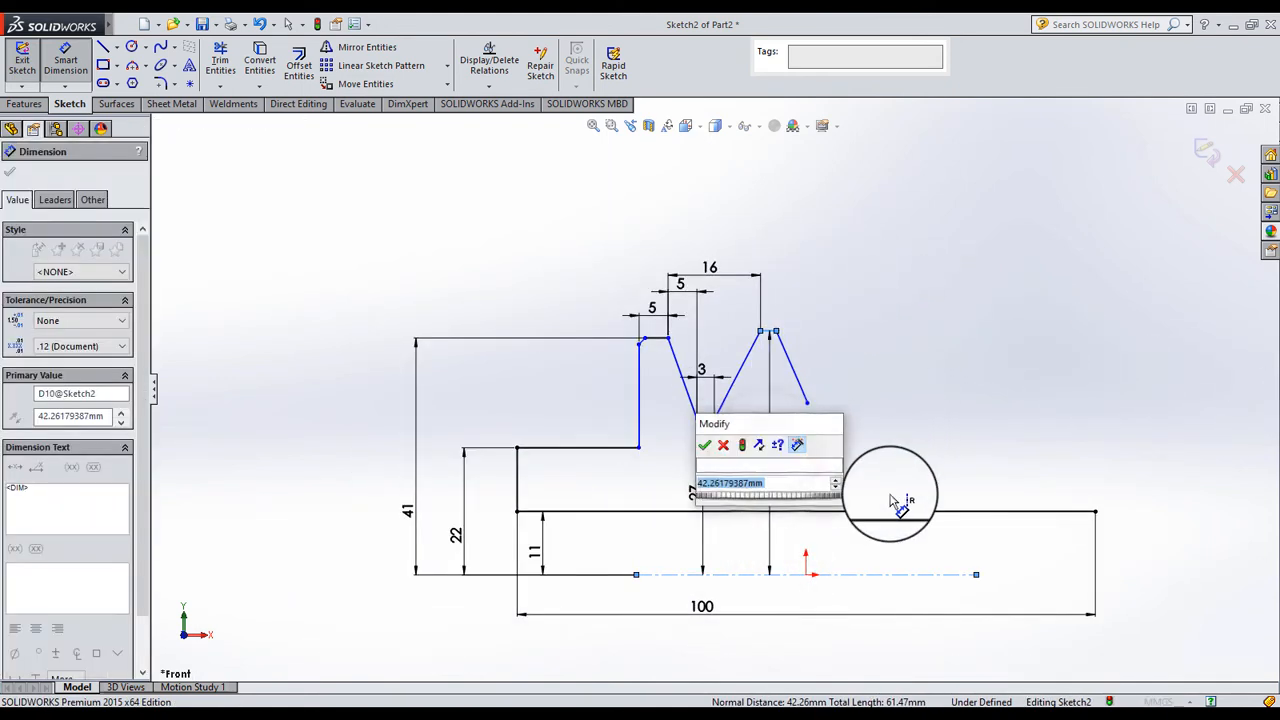
pyautogui.write('48.5')
pyautogui.press('Return')
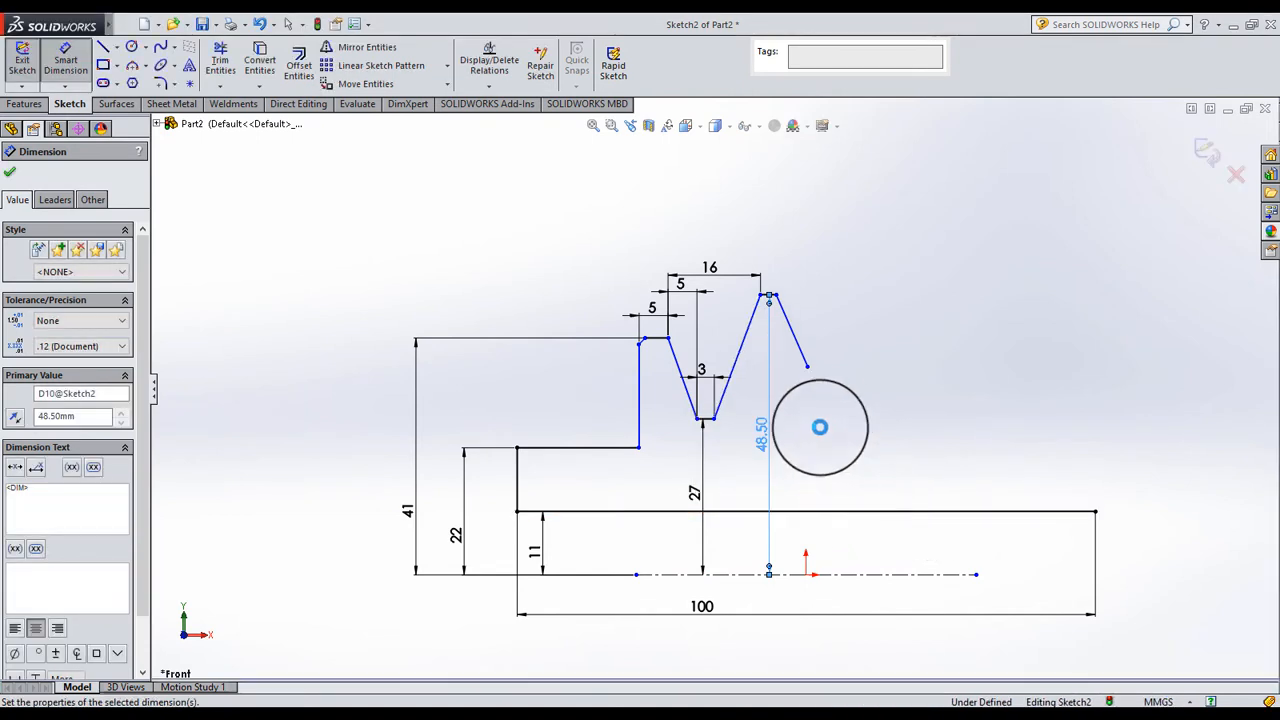
# Continue the profile from its open end with a second valley line about 4.9 mm long, a rising line, a short top line and a descending line
pyautogui.click(828, 400)
pyautogui.scroll(-2, 829, 371)
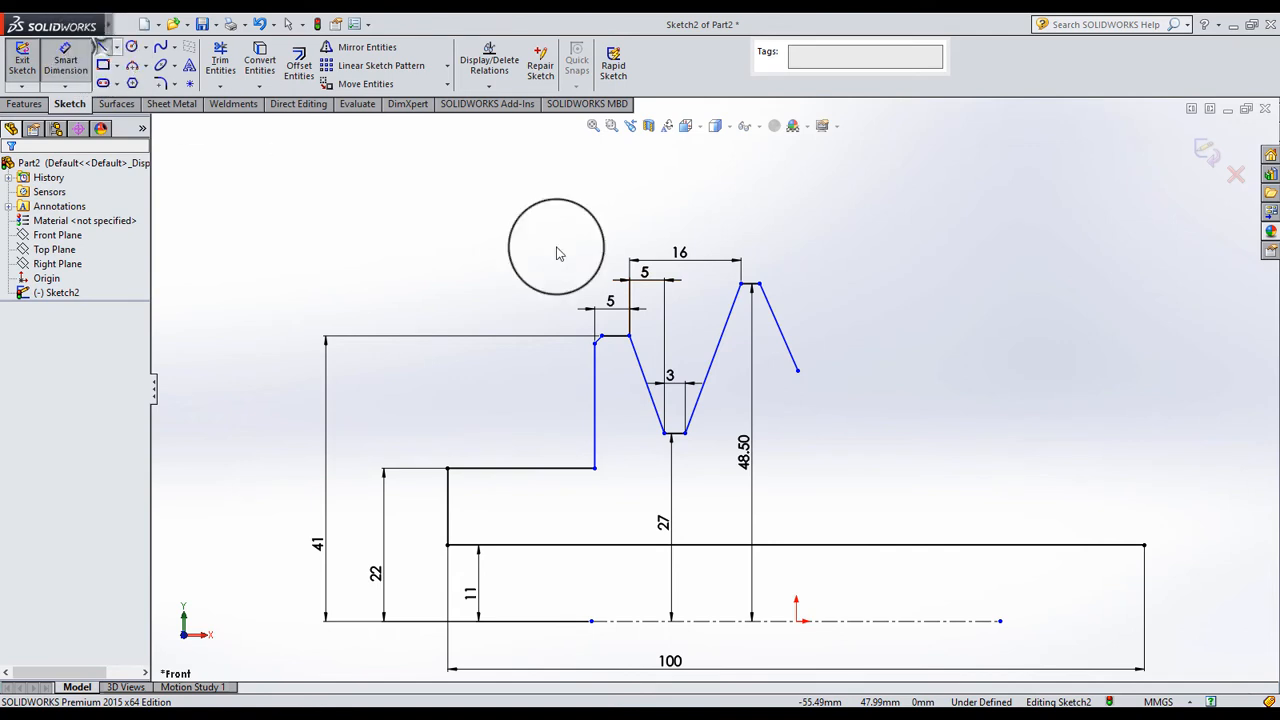
pyautogui.press('l')
pyautogui.click(797, 370)
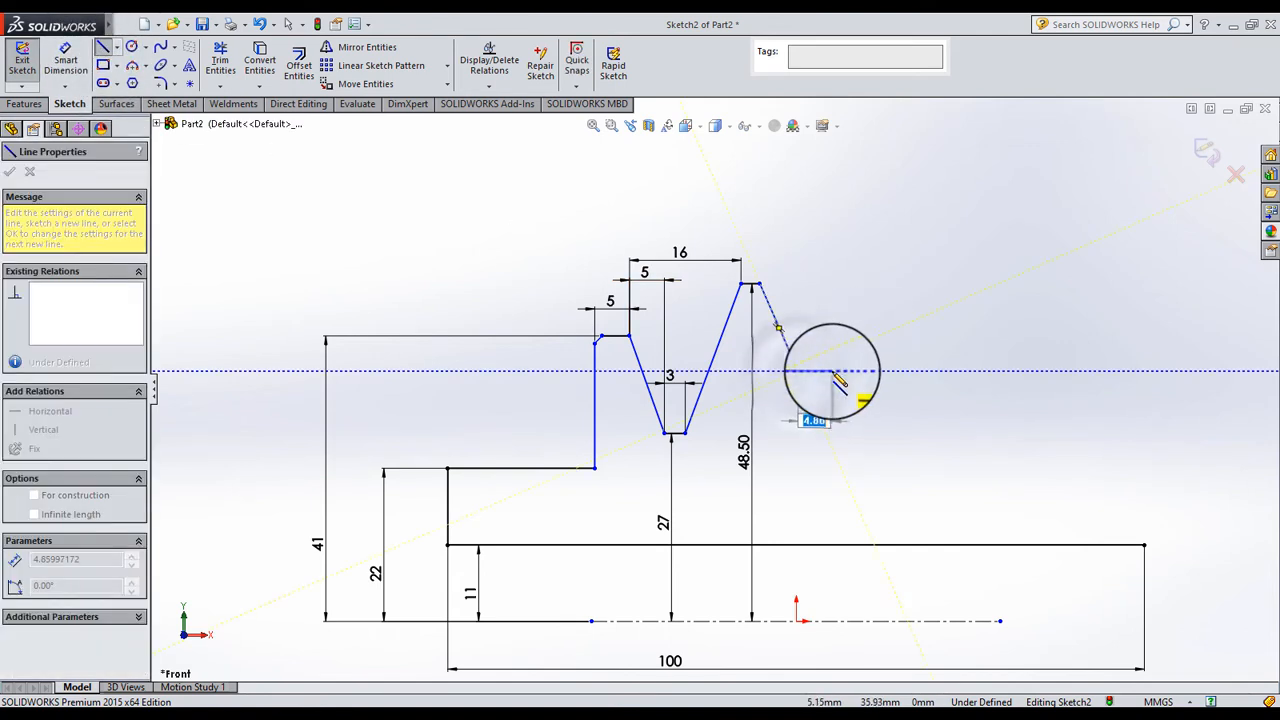
pyautogui.click(833, 371)
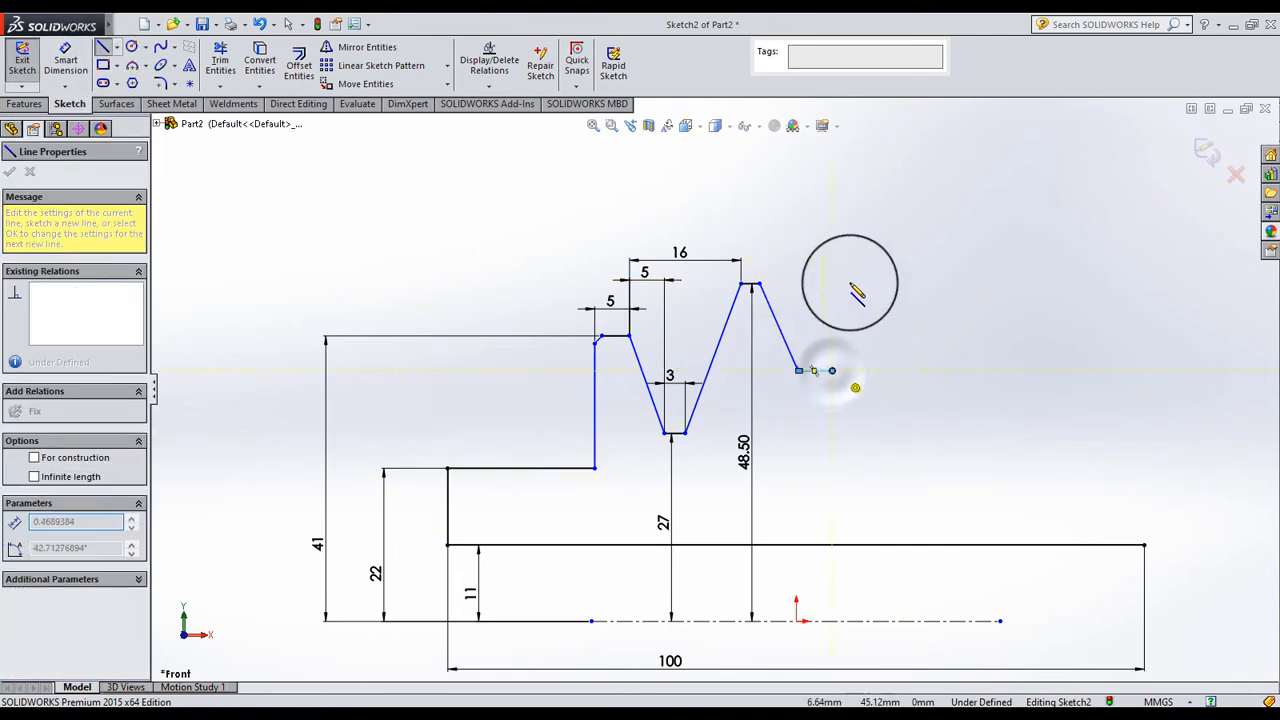
pyautogui.click(874, 216)
pyautogui.click(897, 216)
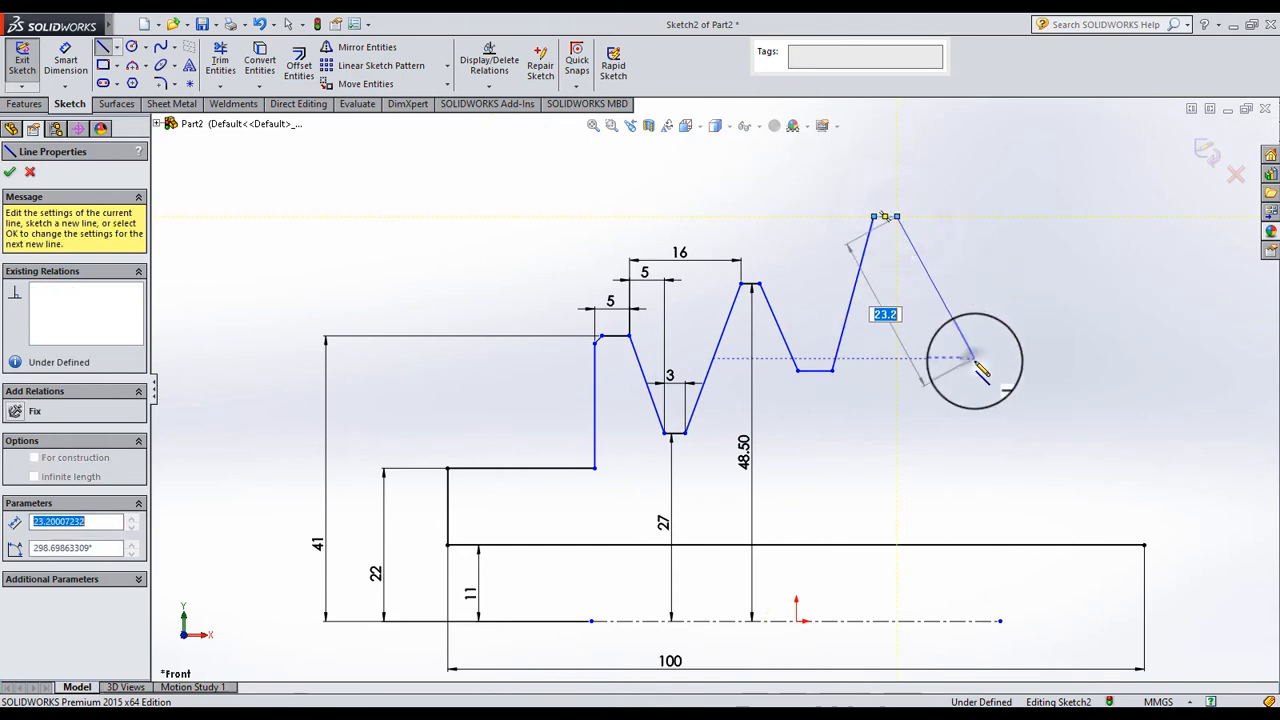
pyautogui.click(975, 358)
pyautogui.click(288, 30)
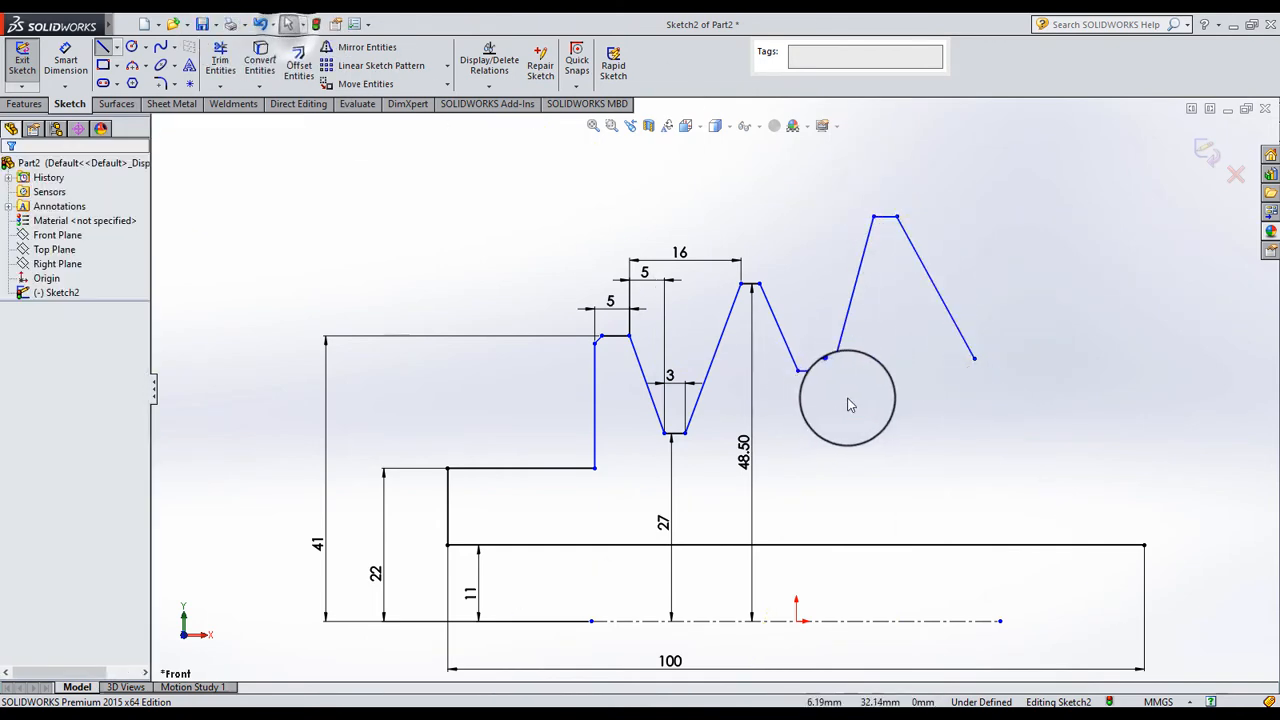
# Dimension the length of the second short top line as 3 mm
pyautogui.click(62, 57)
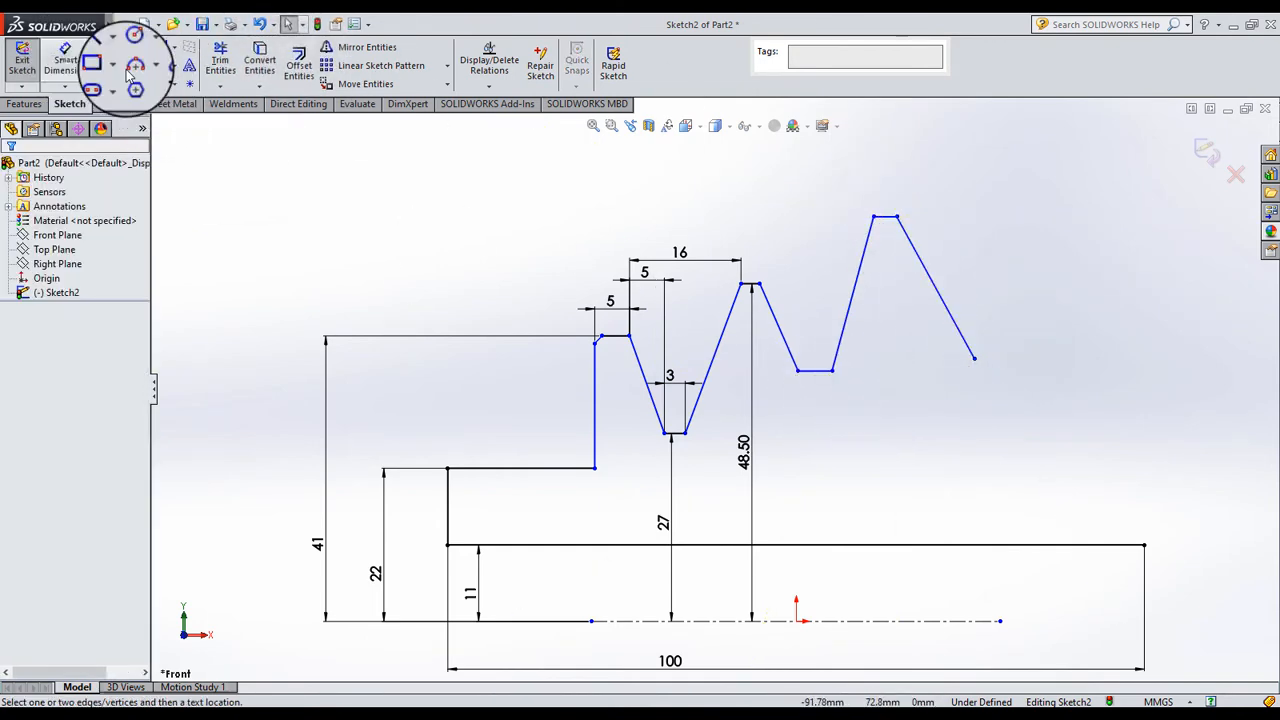
pyautogui.click(759, 285)
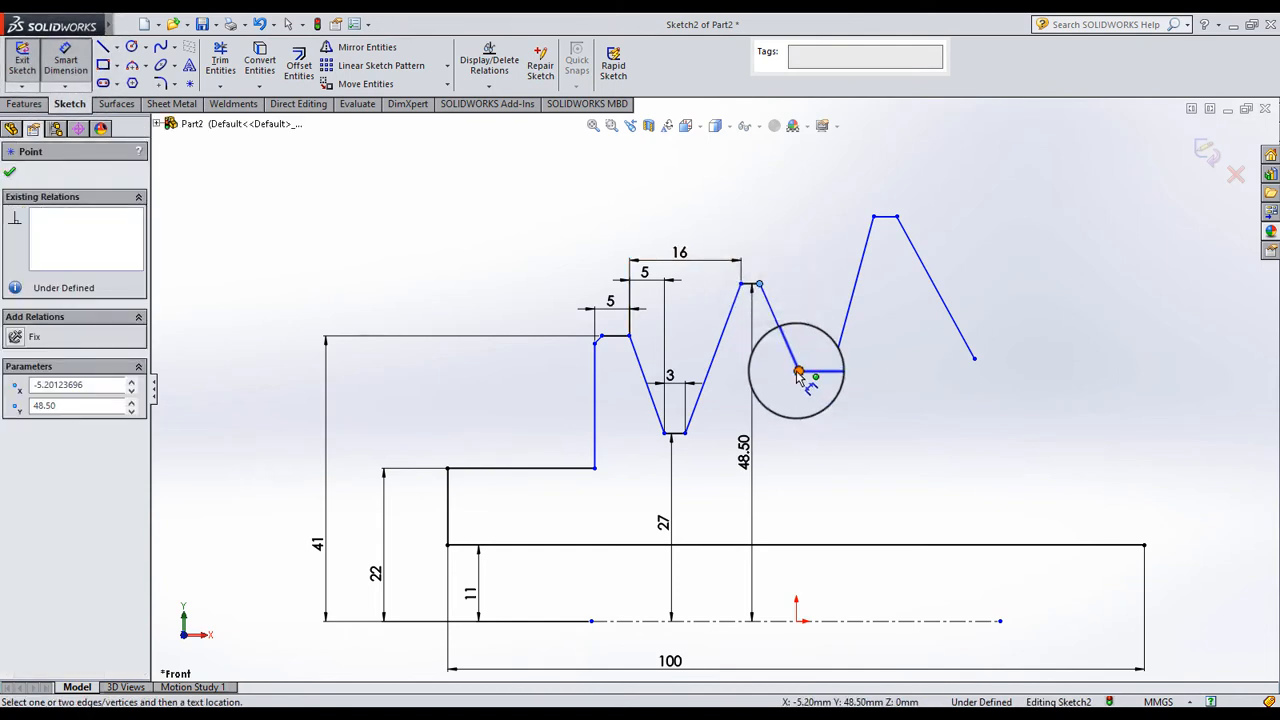
pyautogui.press('Escape')
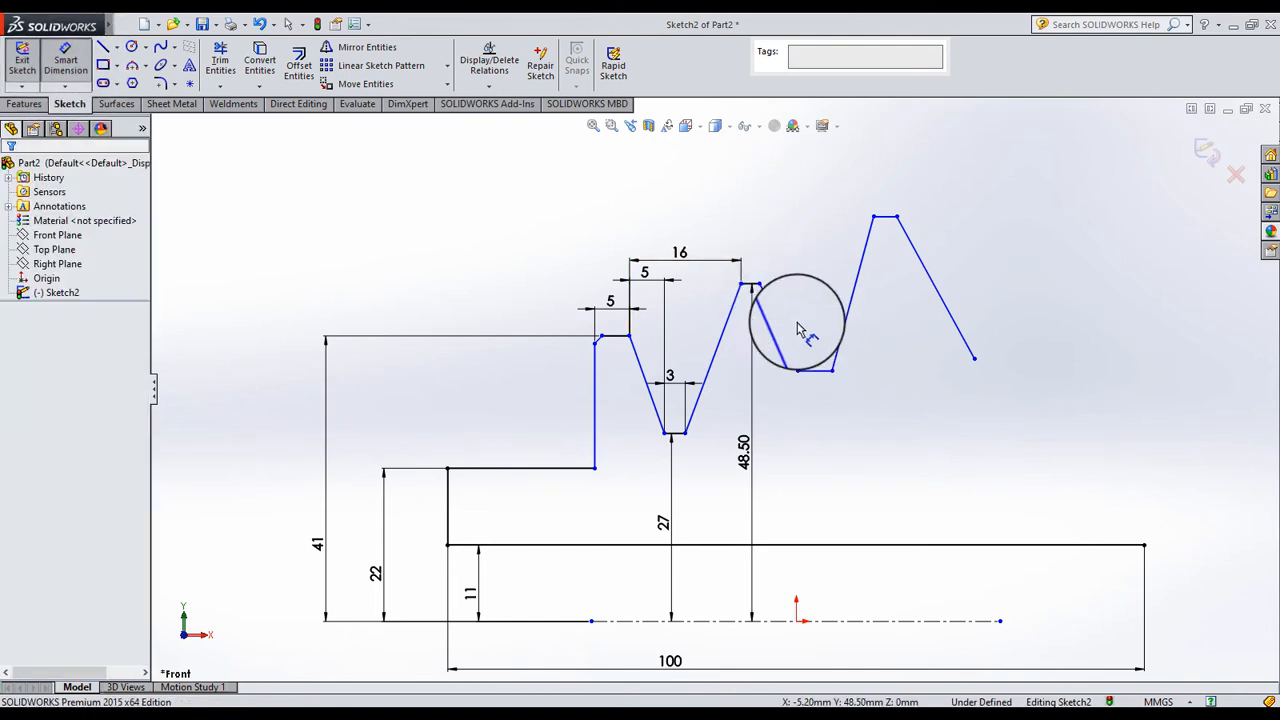
pyautogui.click(753, 288)
pyautogui.click(753, 226)
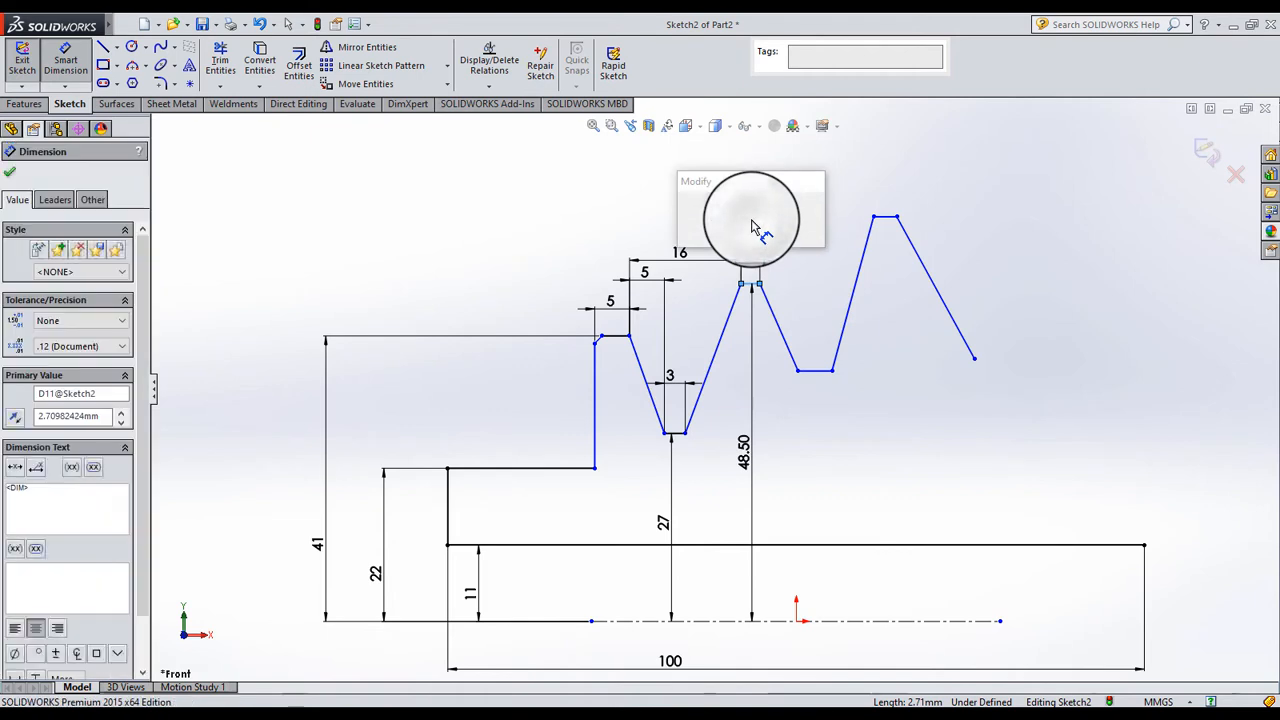
pyautogui.write('3')
pyautogui.press('Return')
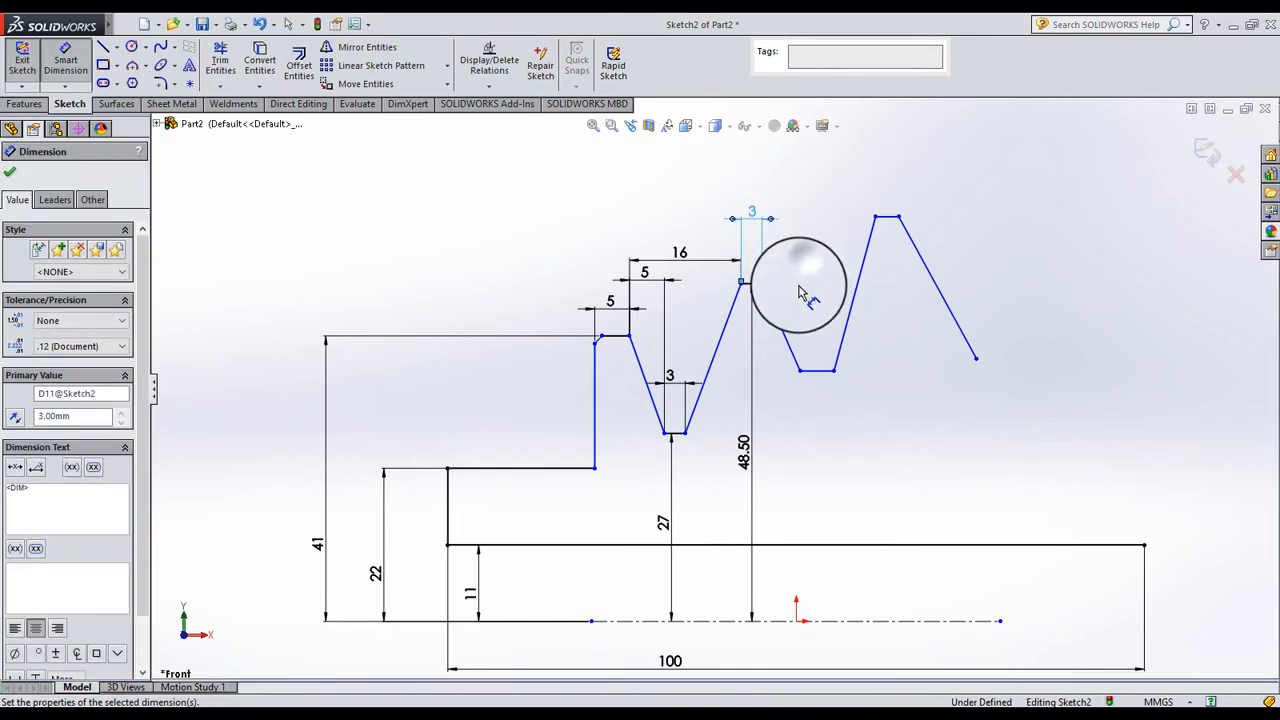
pyautogui.press('Escape')
# Dimension the horizontal distance from the second top line's right end to the second valley line's left end as 5 mm
pyautogui.scroll(-2, 800, 292)
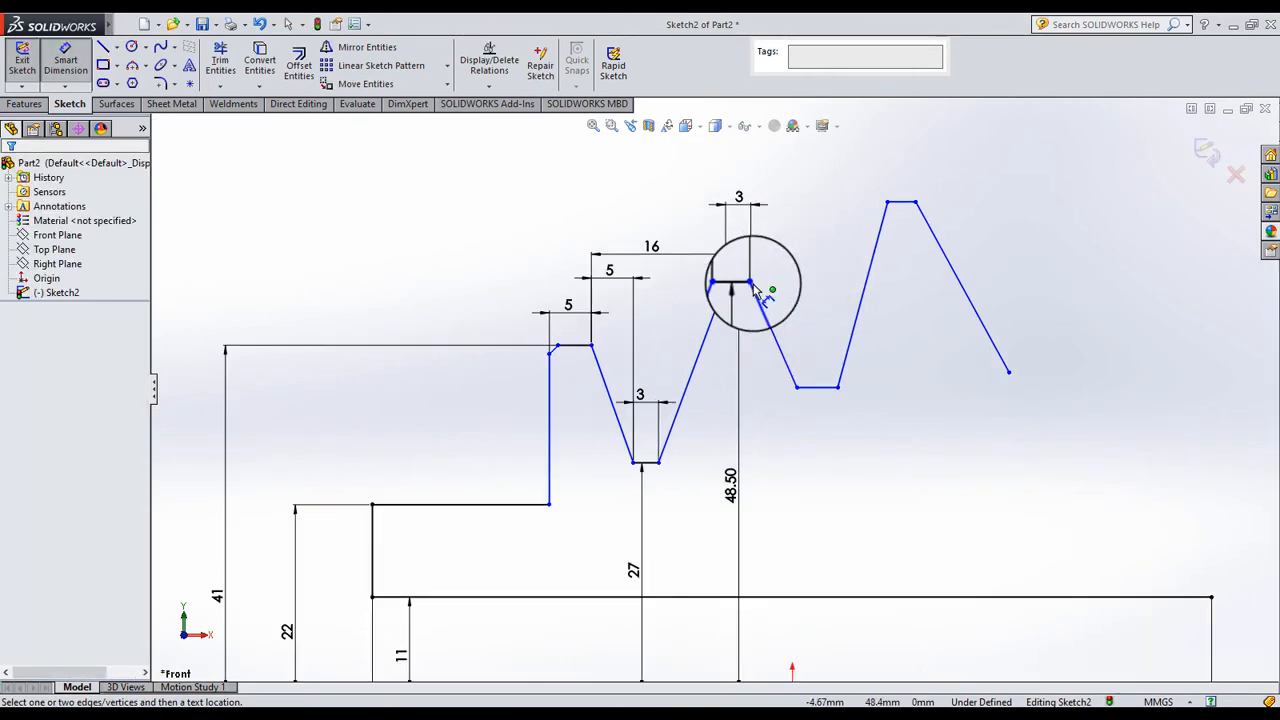
pyautogui.moveTo(793, 370); pyautogui.dragTo(755, 290)
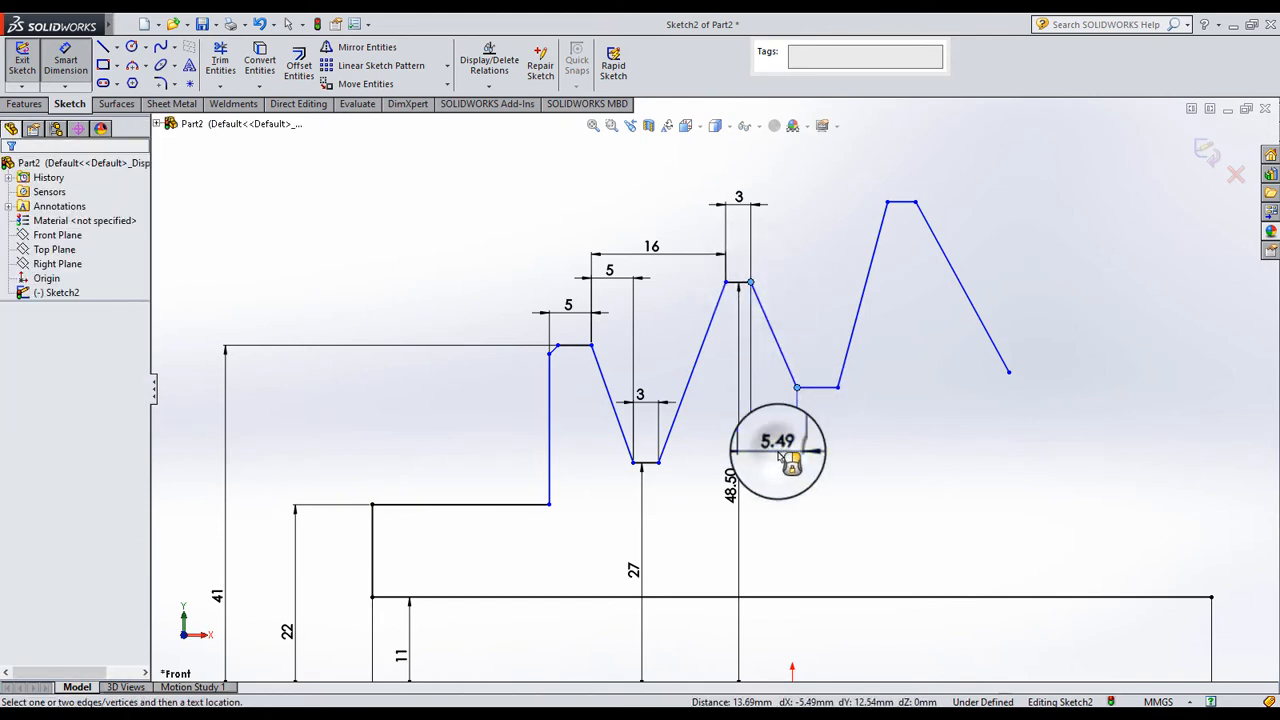
pyautogui.click(784, 455)
pyautogui.press('Return')
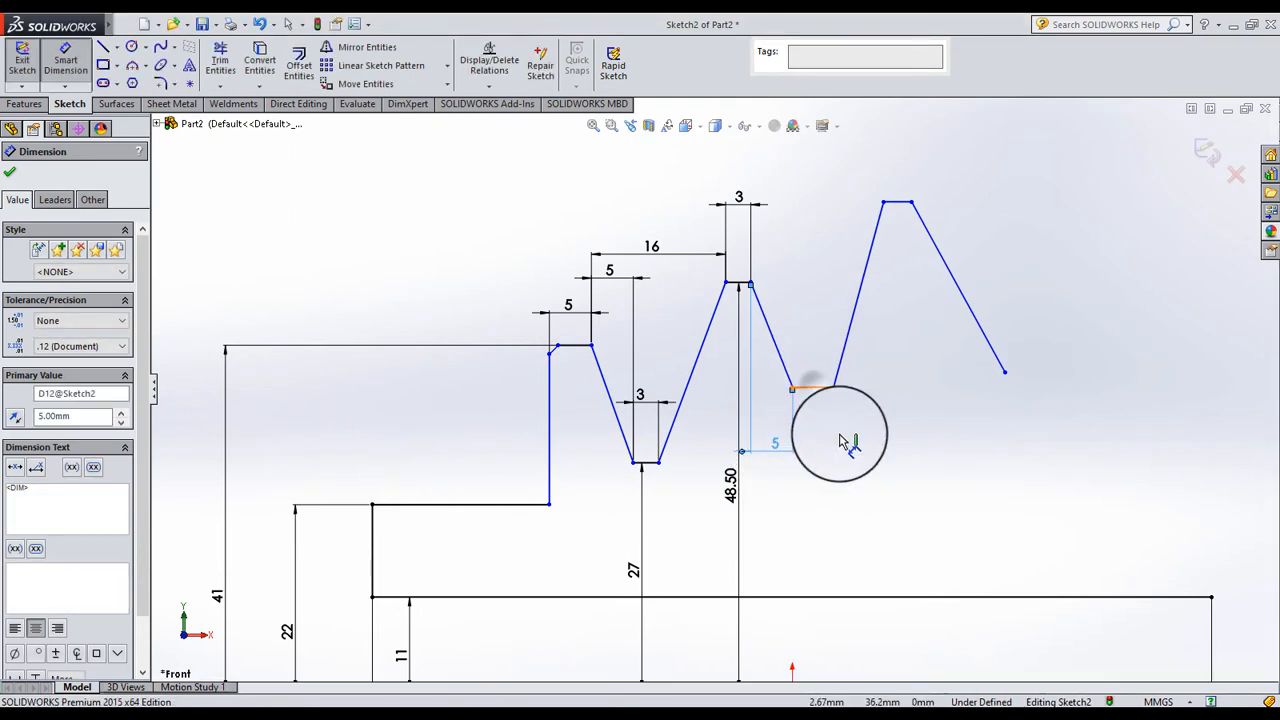
# Dimension the length of the second valley line as 3 mm
pyautogui.click(822, 388)
pyautogui.click(829, 440)
pyautogui.write('3')
pyautogui.press('Return')
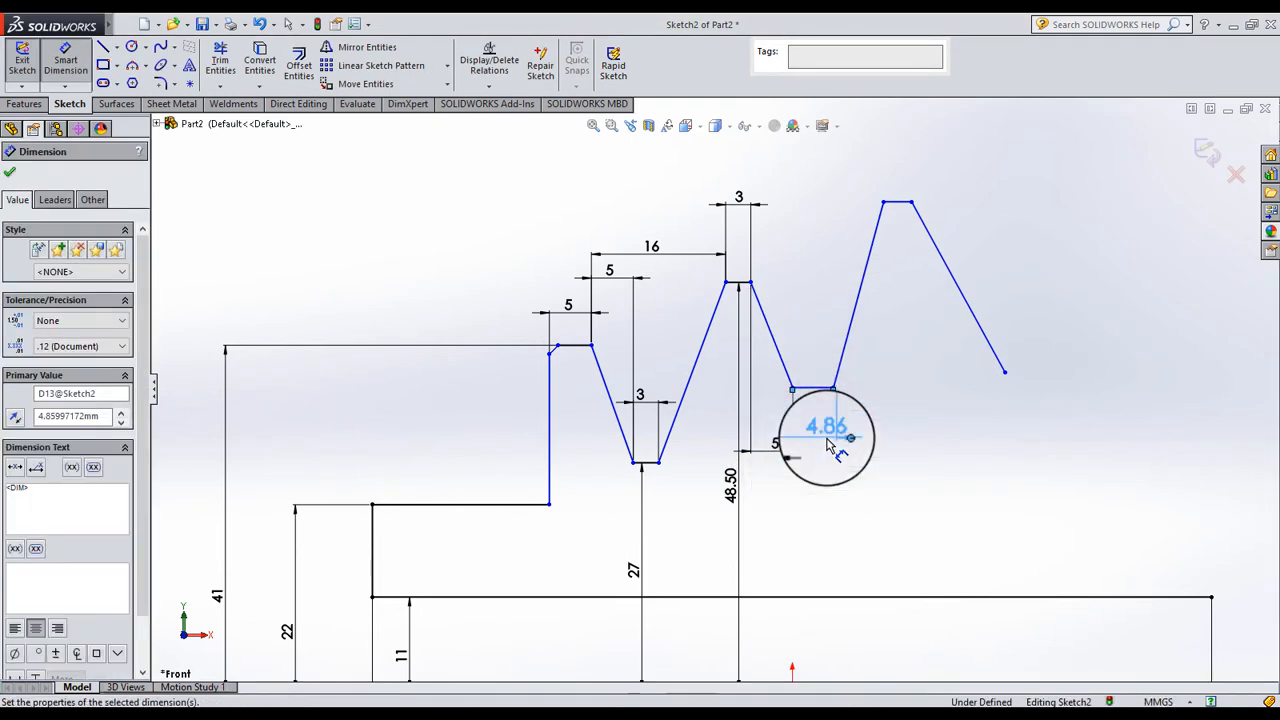
pyautogui.click(874, 430)
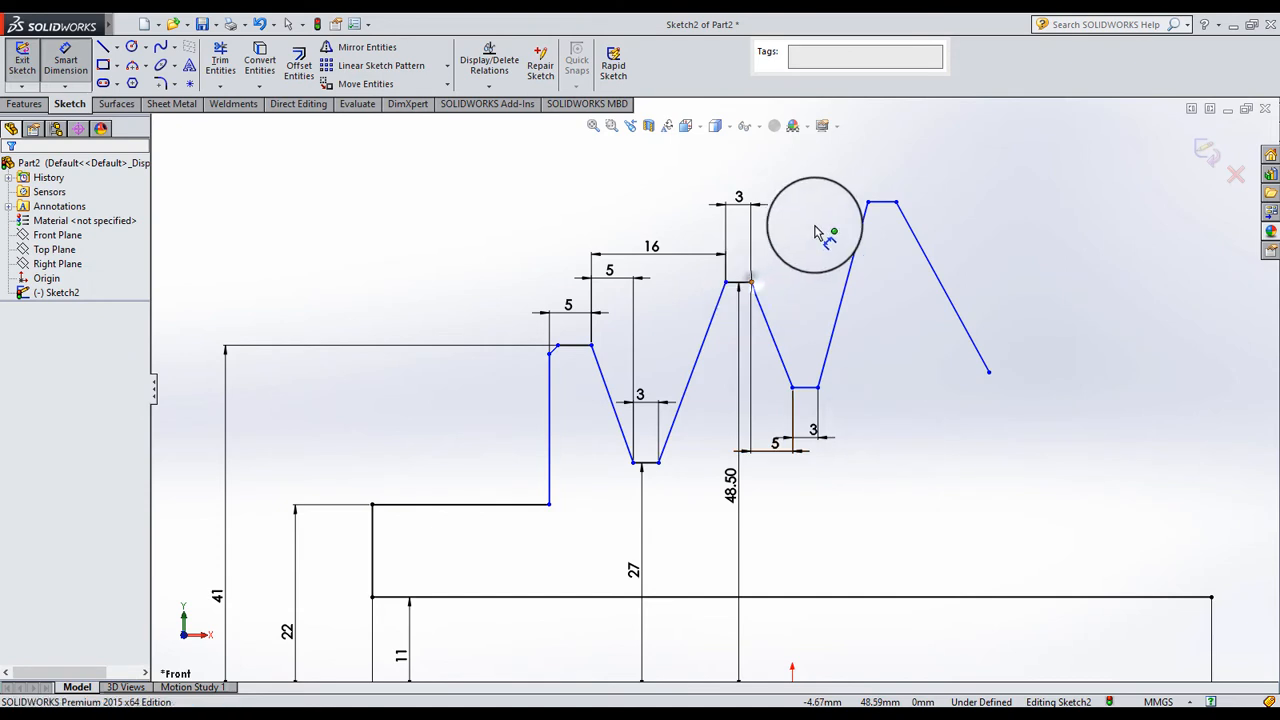
# Dimension the horizontal distance from the second top line's right end to the third top line's left end as 16 mm
pyautogui.click(868, 202)
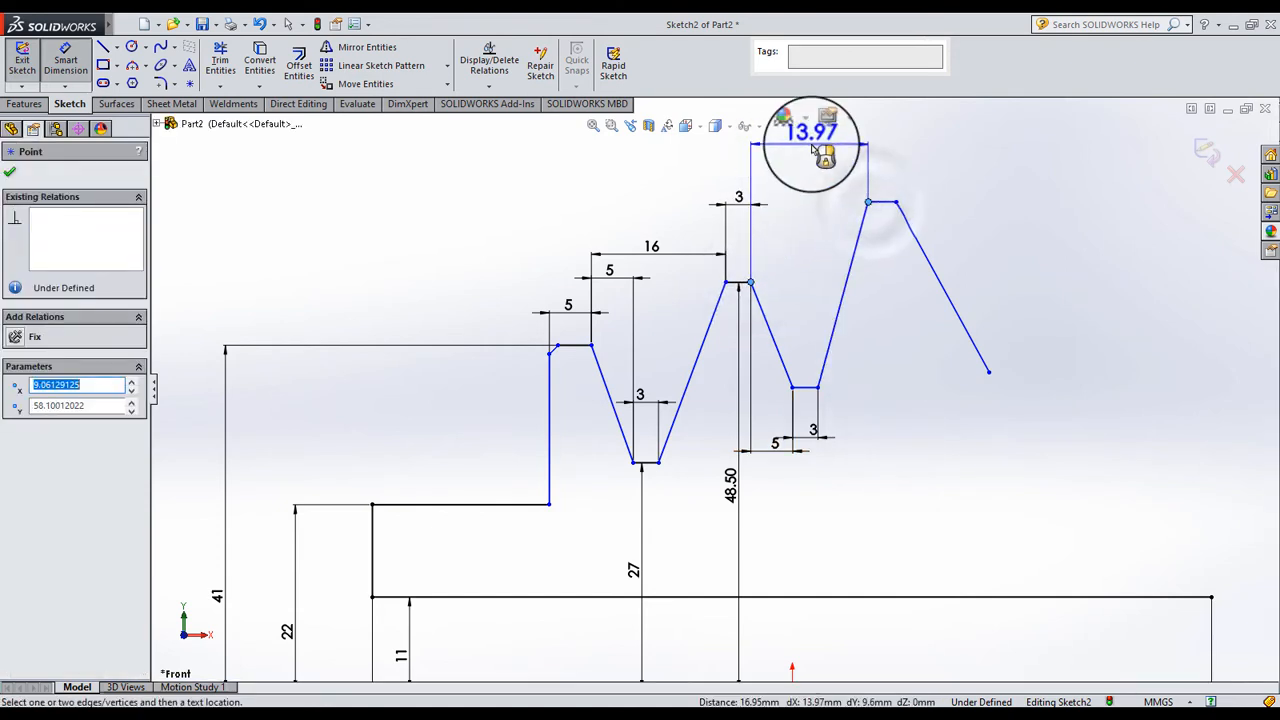
pyautogui.click(800, 166)
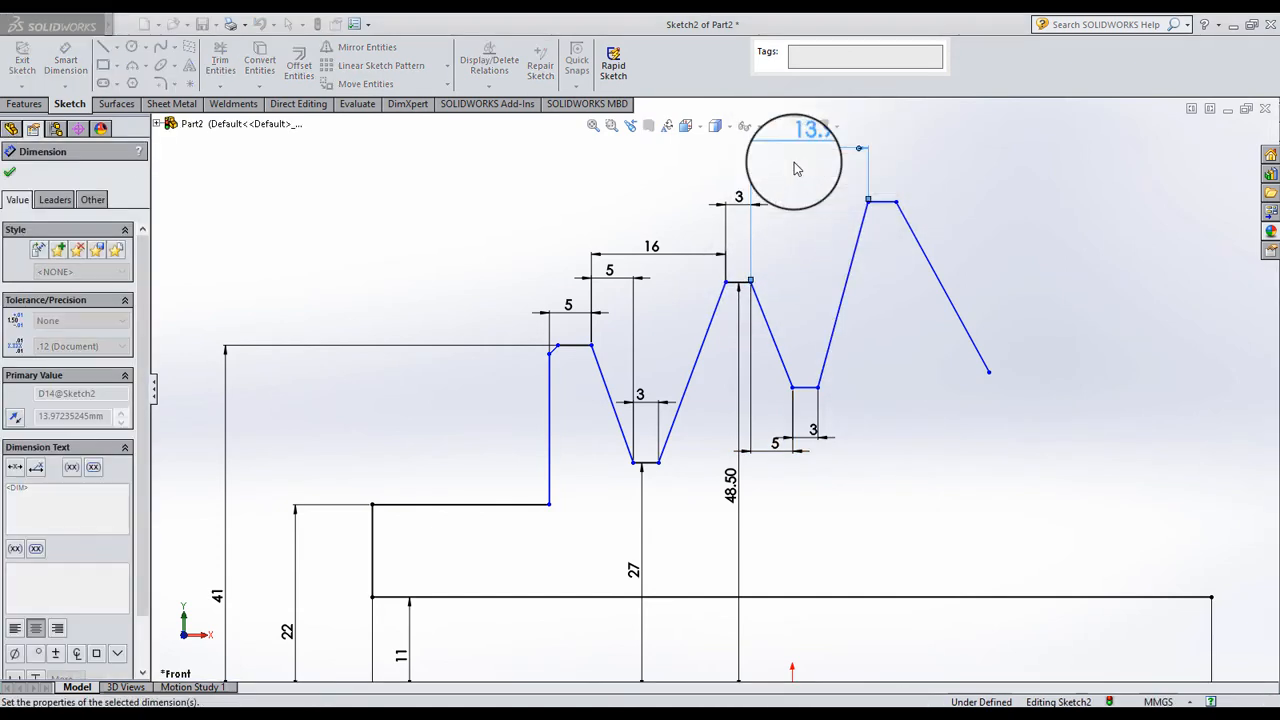
pyautogui.write('16')
pyautogui.press('Return')
pyautogui.click(766, 257)
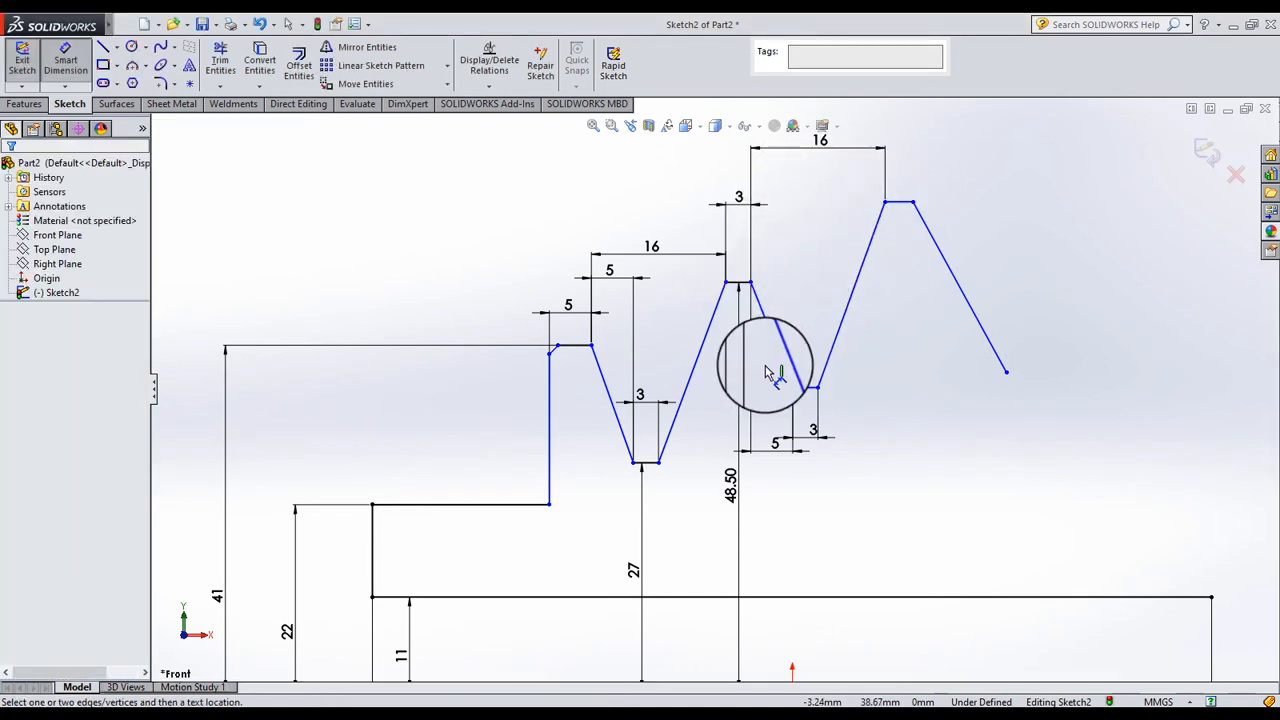
# Dimension the height of the second valley line above the centerline as 71/2, giving 35.5 mm
pyautogui.click(804, 391)
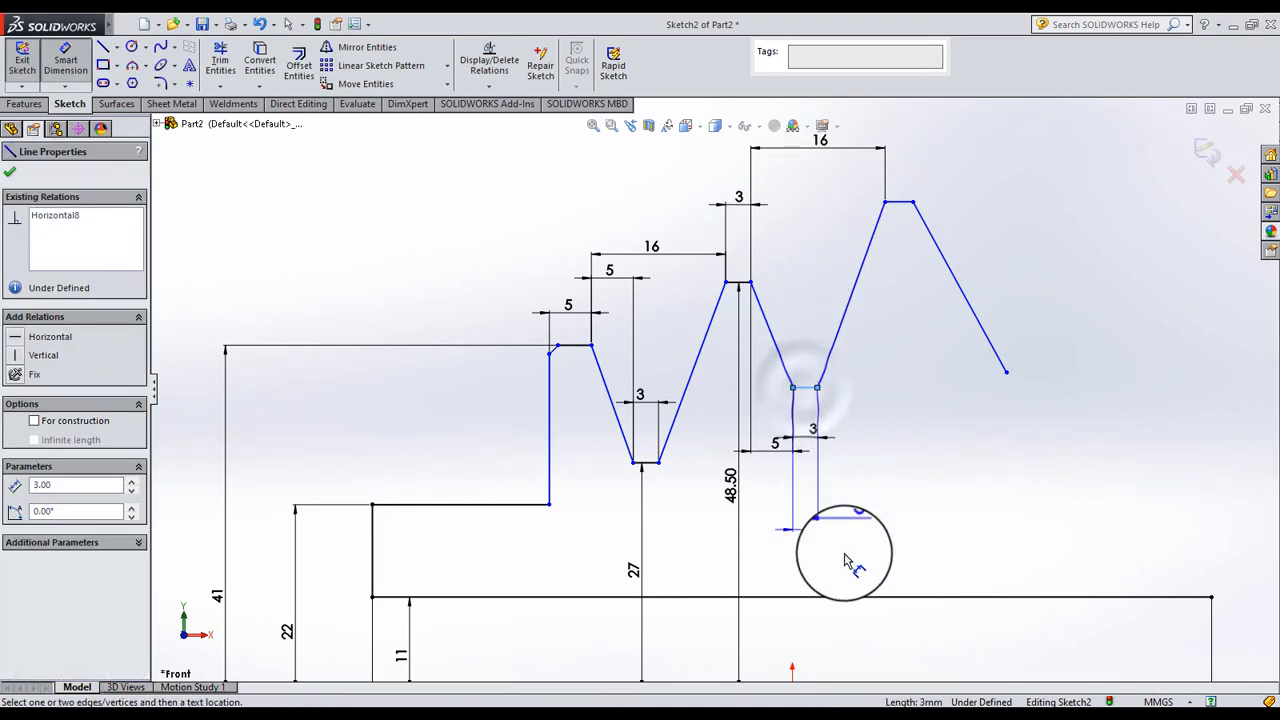
pyautogui.scroll(4, 830, 550)
pyautogui.scroll(-3, 790, 540)
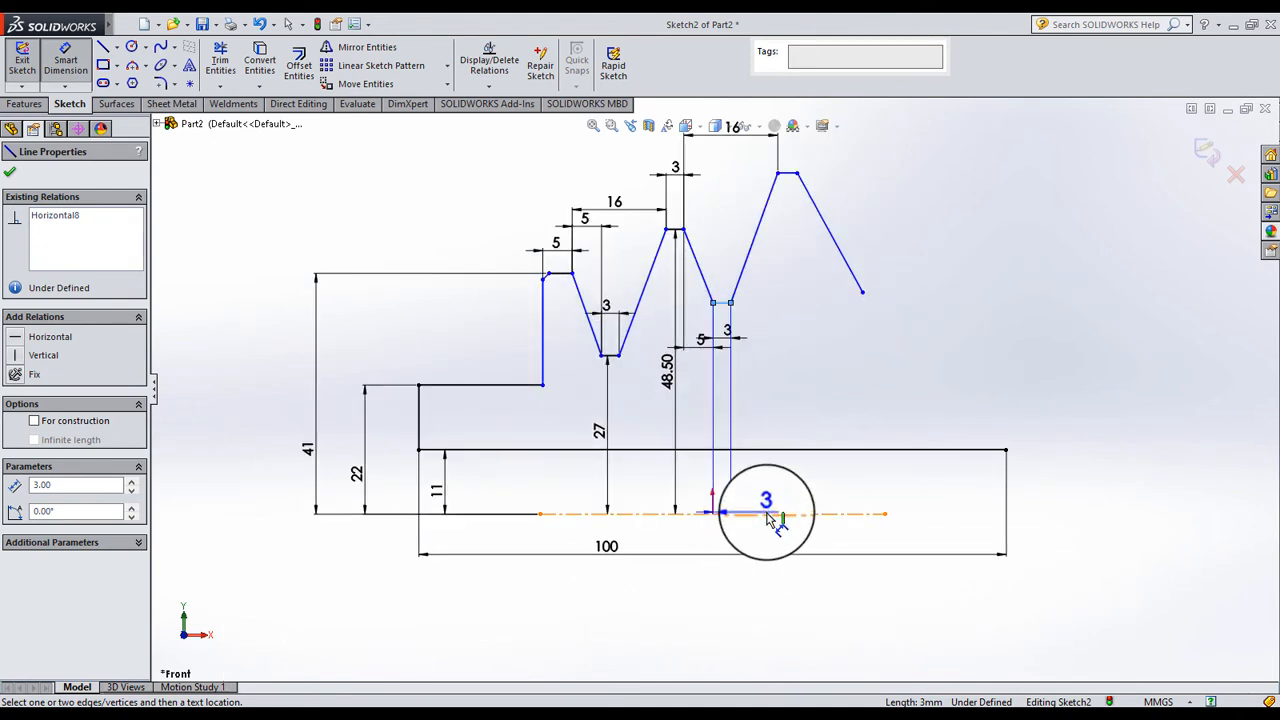
pyautogui.click(768, 514)
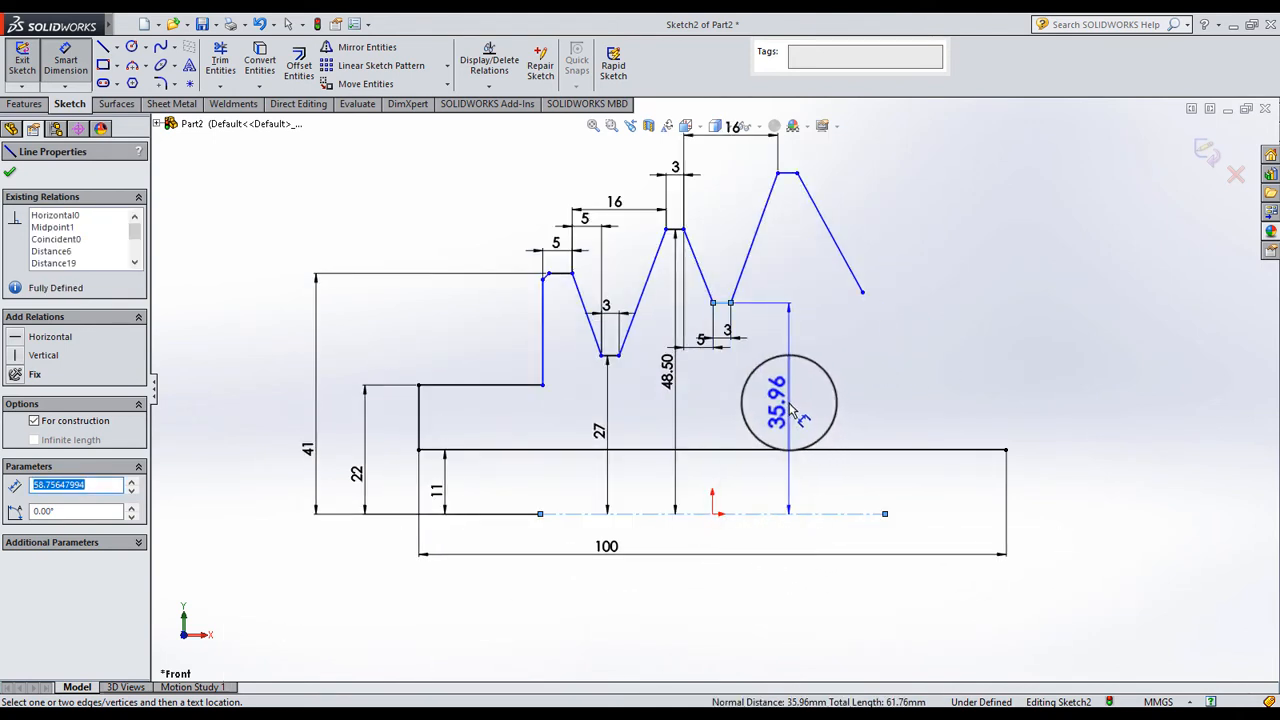
pyautogui.click(790, 410)
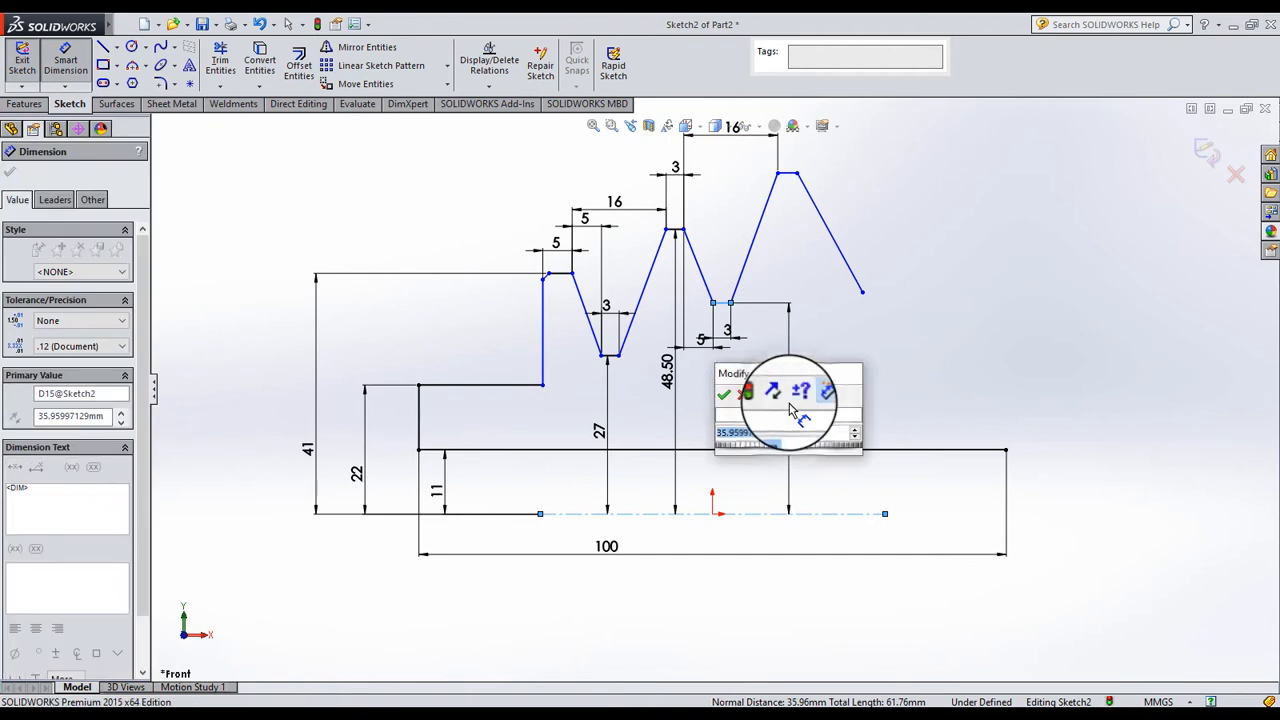
pyautogui.write('71/2')
pyautogui.press('Return')
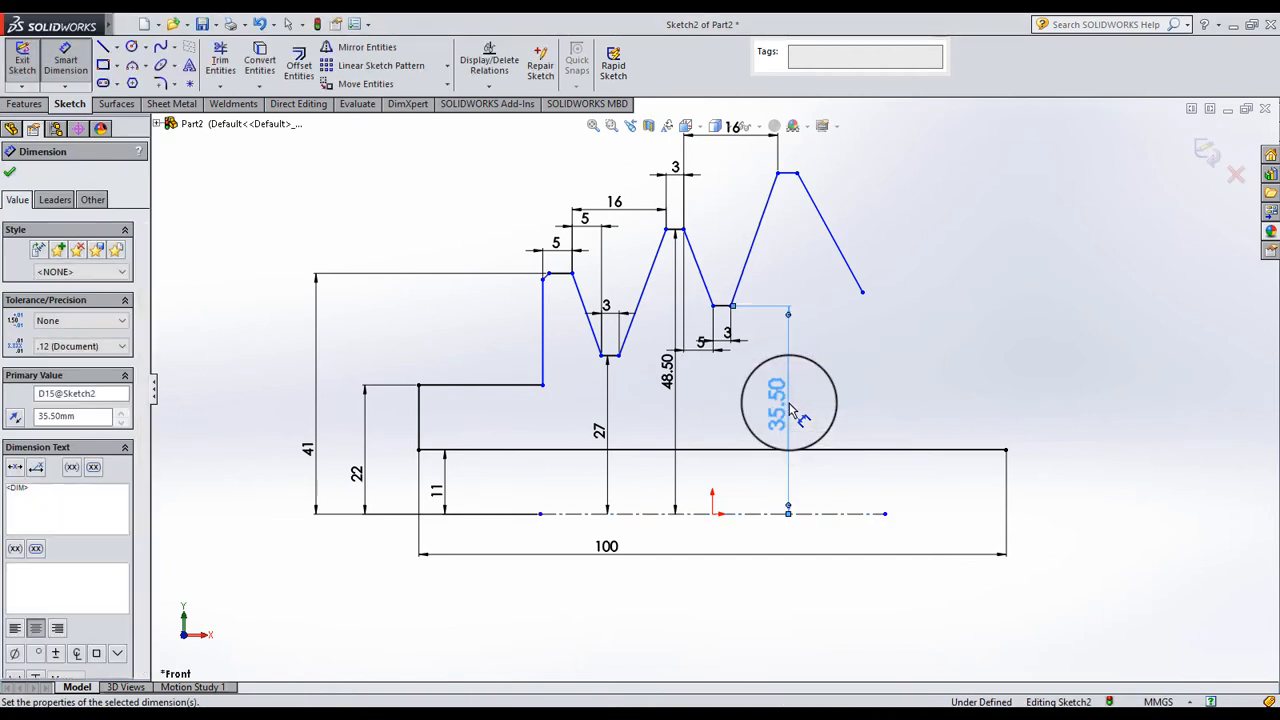
pyautogui.click(822, 385)
pyautogui.click(786, 338)
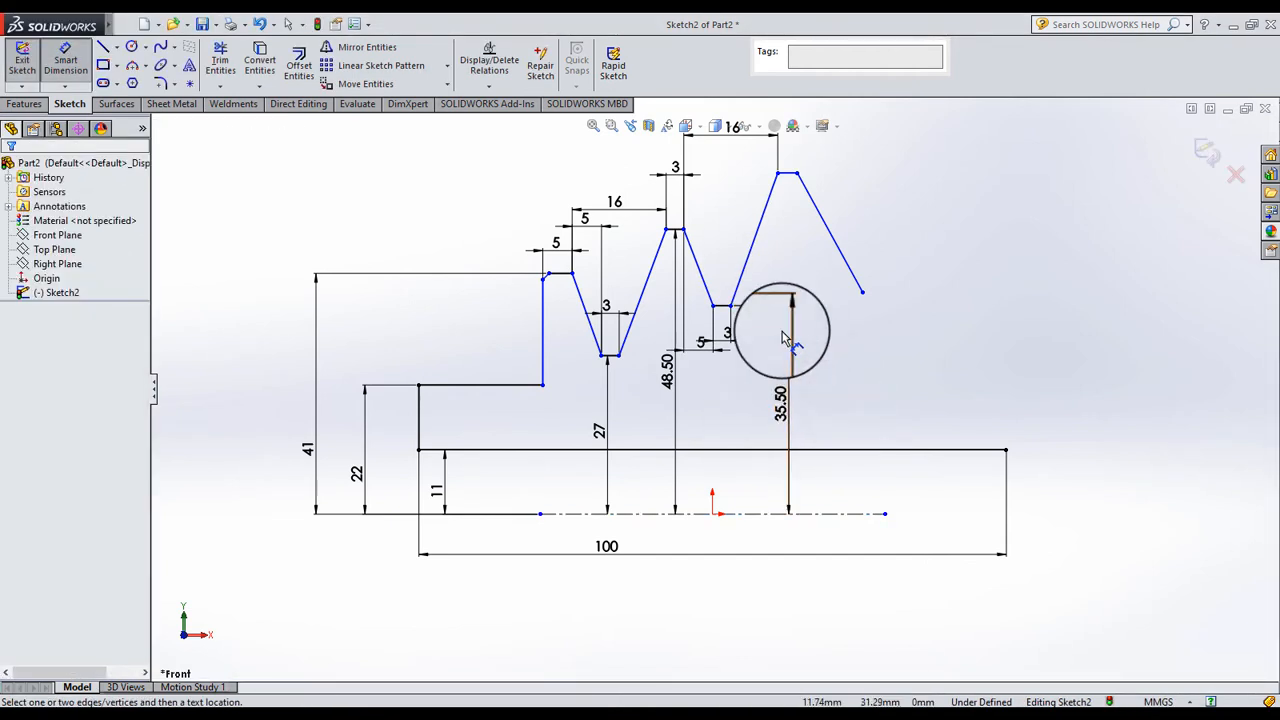
# Dimension the length of the third short top line as 3 mm
pyautogui.click(786, 176)
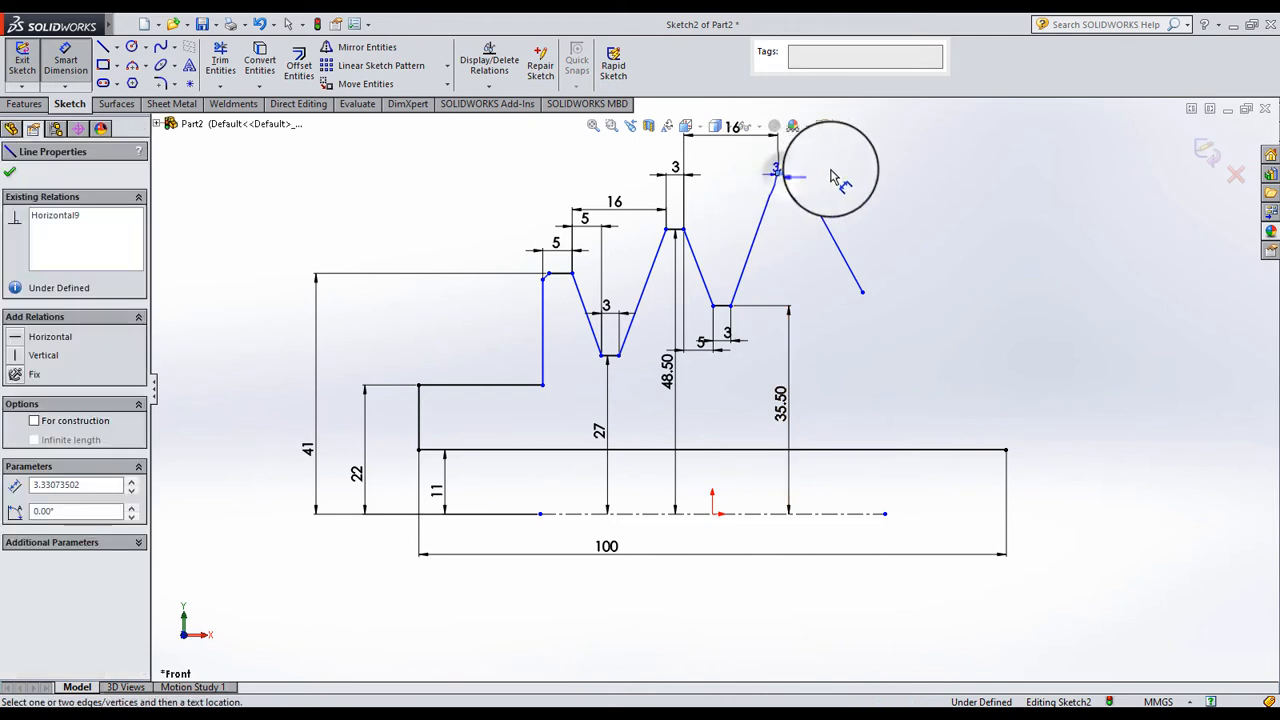
pyautogui.click(782, 167)
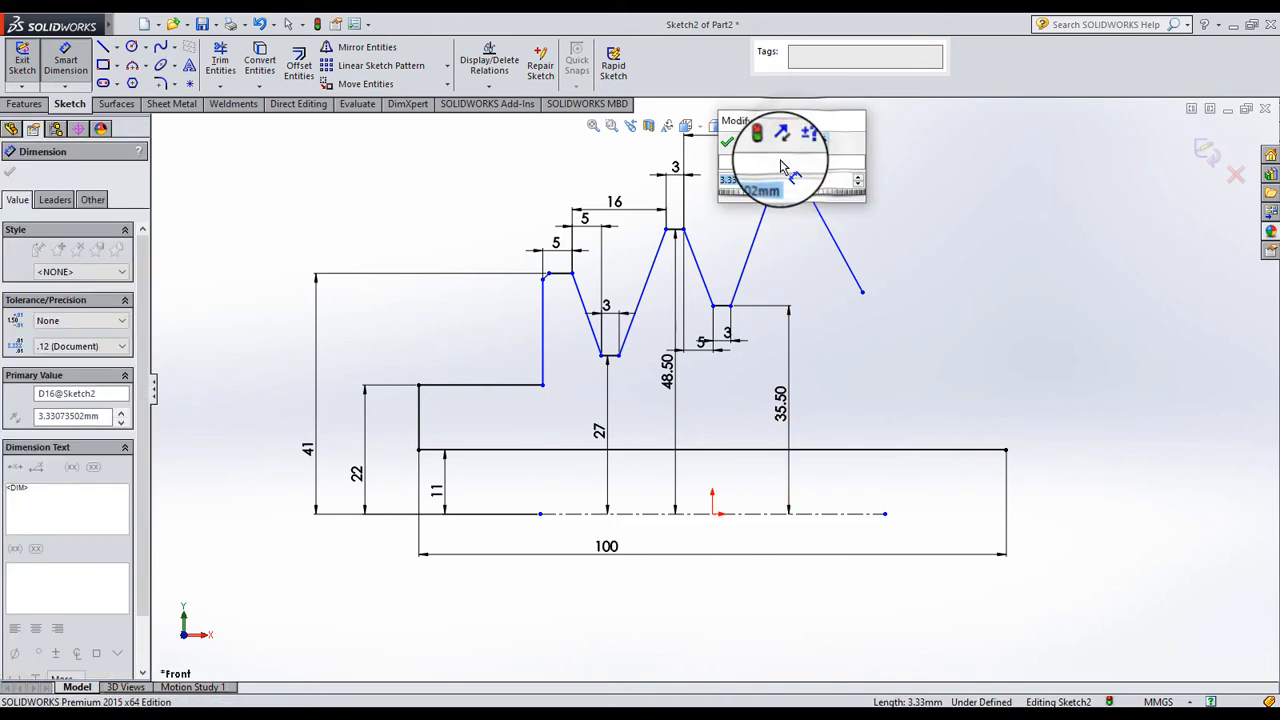
pyautogui.write('3')
pyautogui.press('Return')
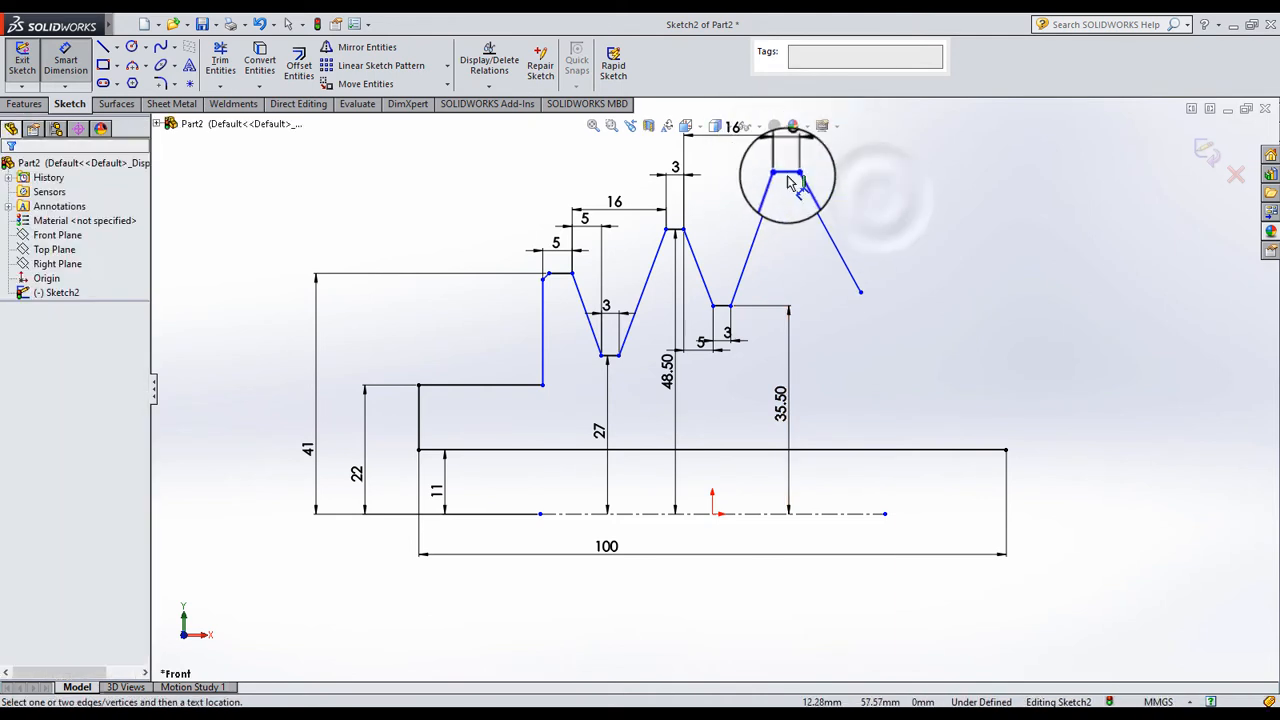
# Dimension the height of the third top line above the centerline as 57 mm
pyautogui.click(826, 493)
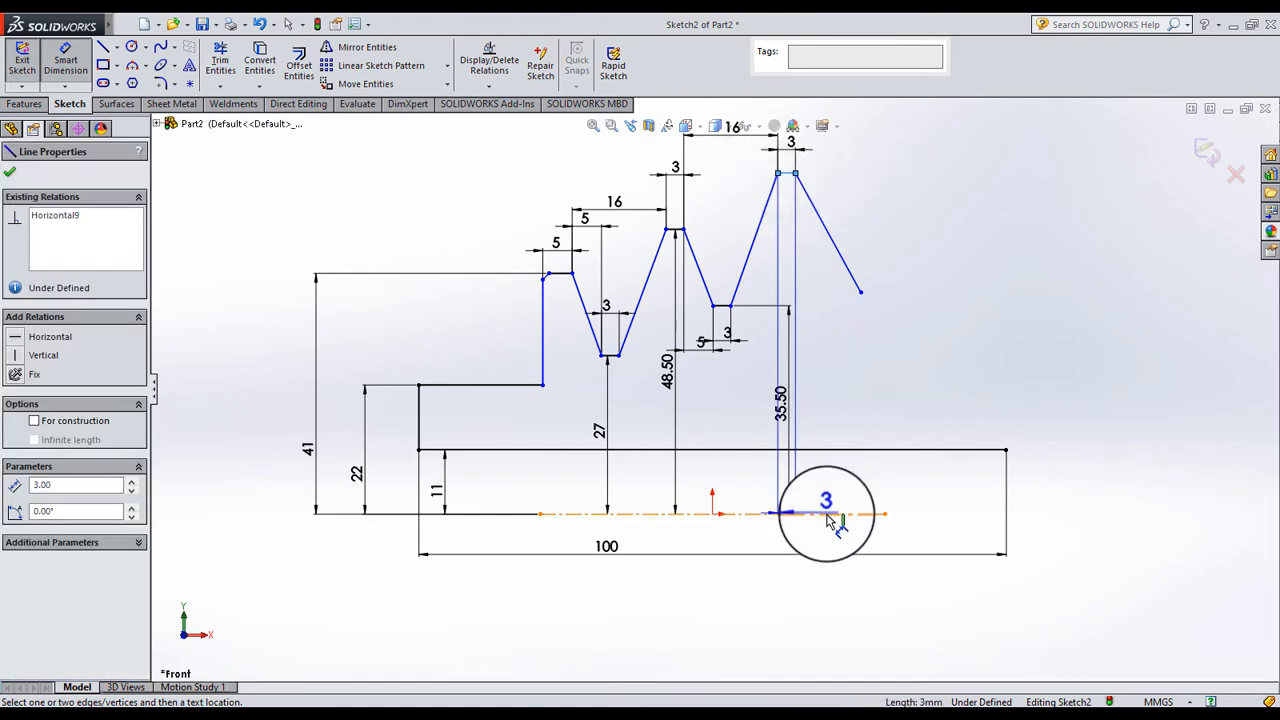
pyautogui.click(892, 314)
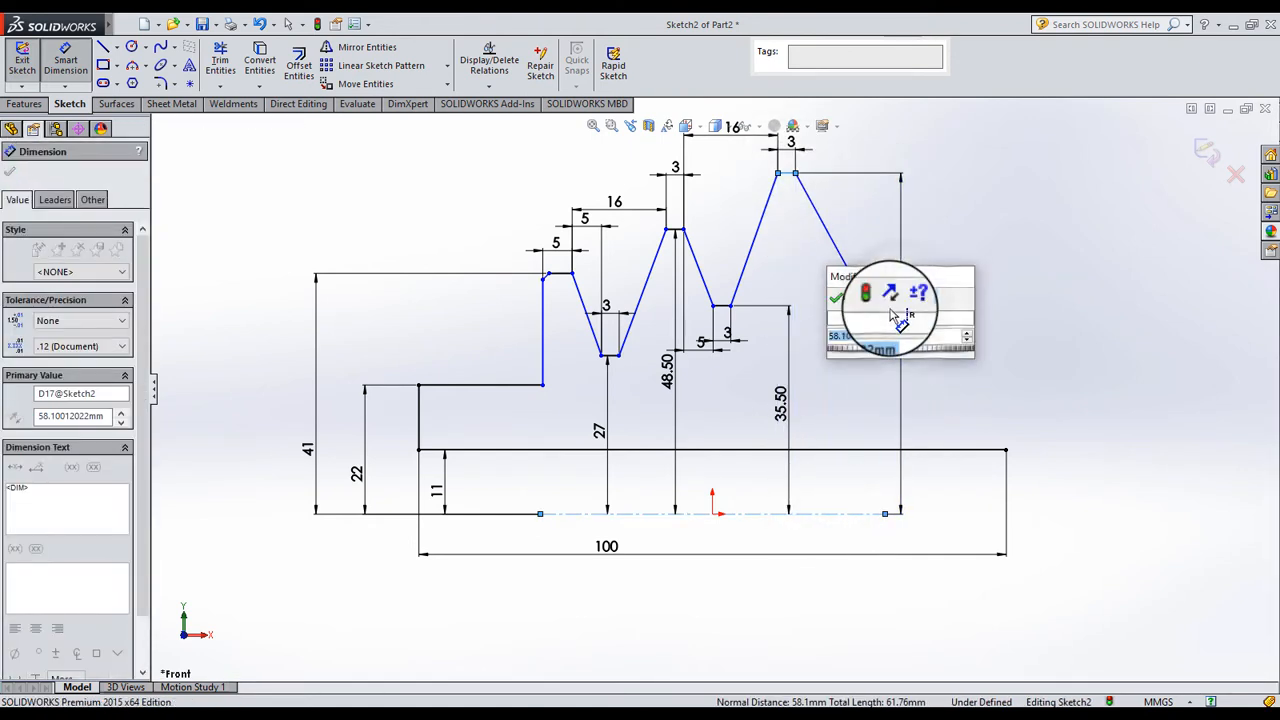
pyautogui.press('Return')
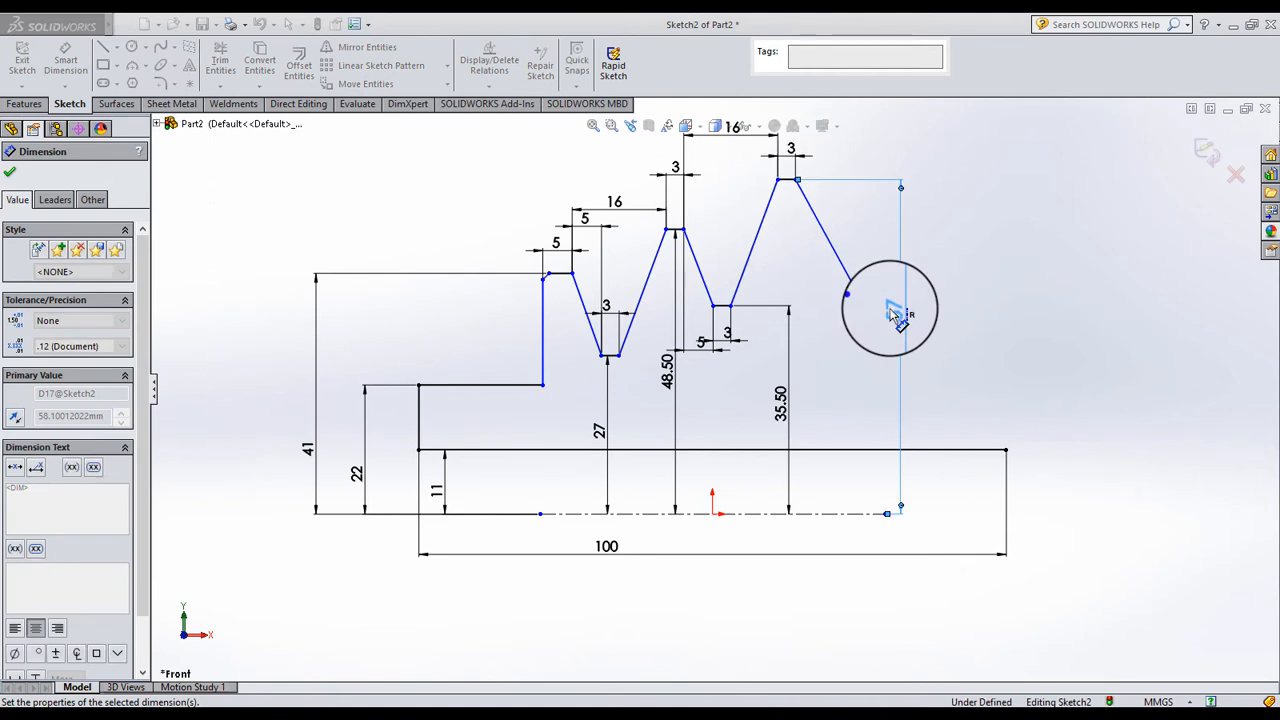
pyautogui.click(830, 325)
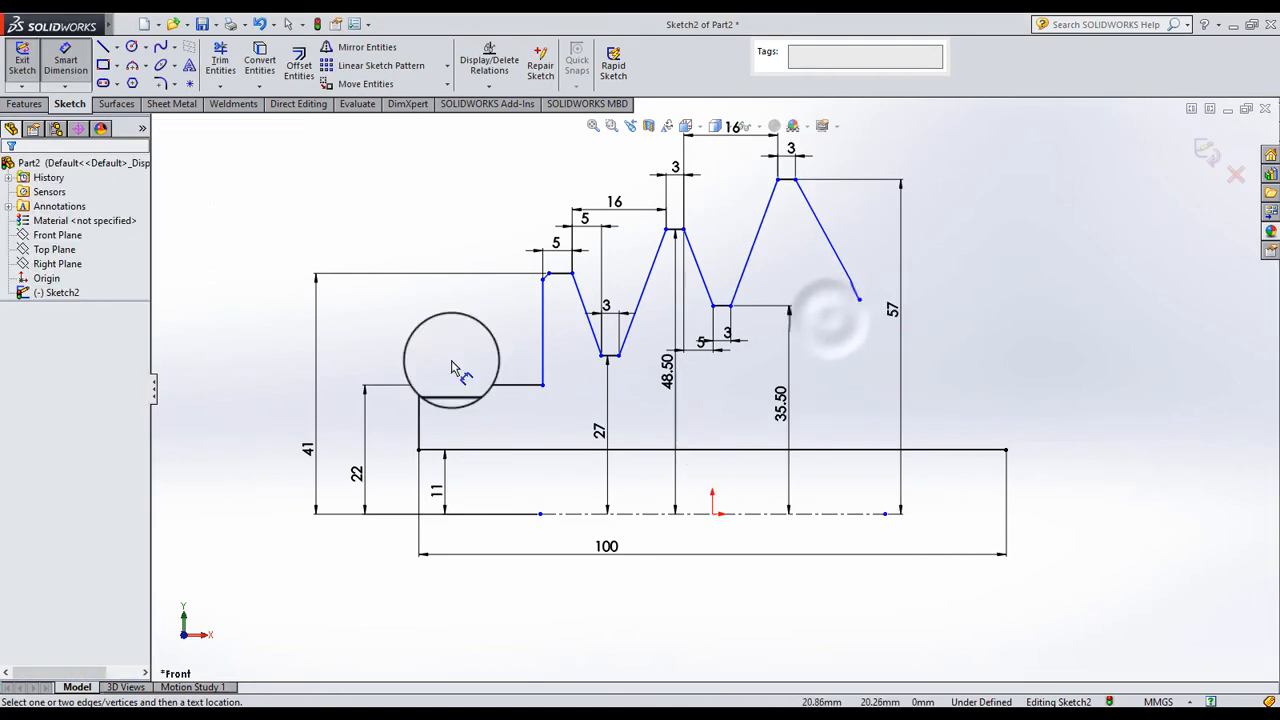
# Continue the profile with a third valley line, a rising flank, a fourth top line about 5 mm long, a chamfer and a vertical line about 21 mm long
pyautogui.click(103, 46)
pyautogui.click(860, 298)
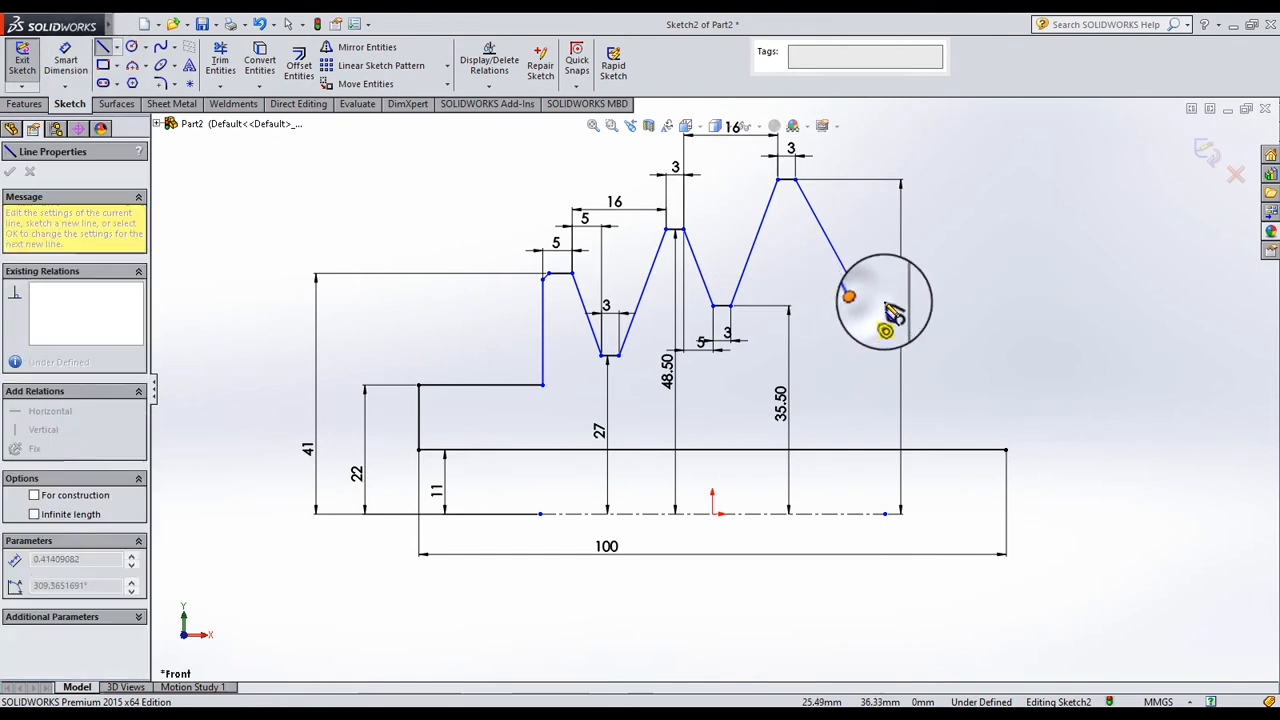
pyautogui.click(891, 298)
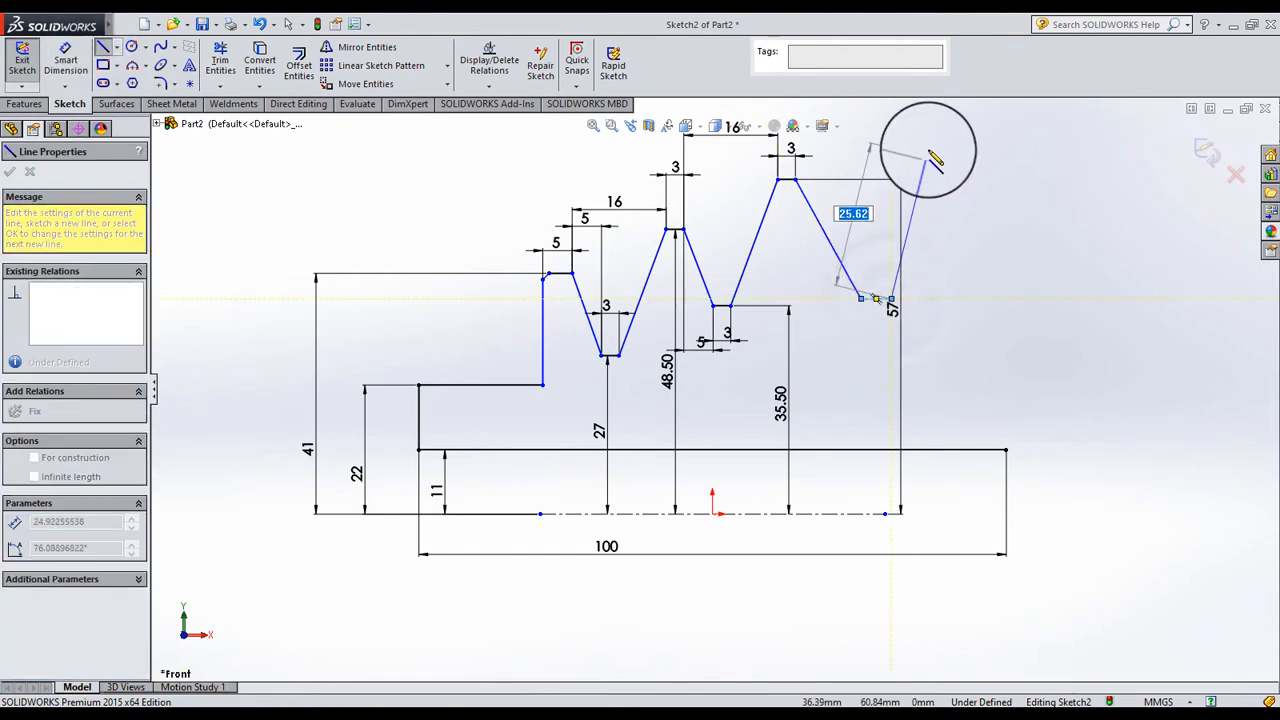
pyautogui.click(907, 138)
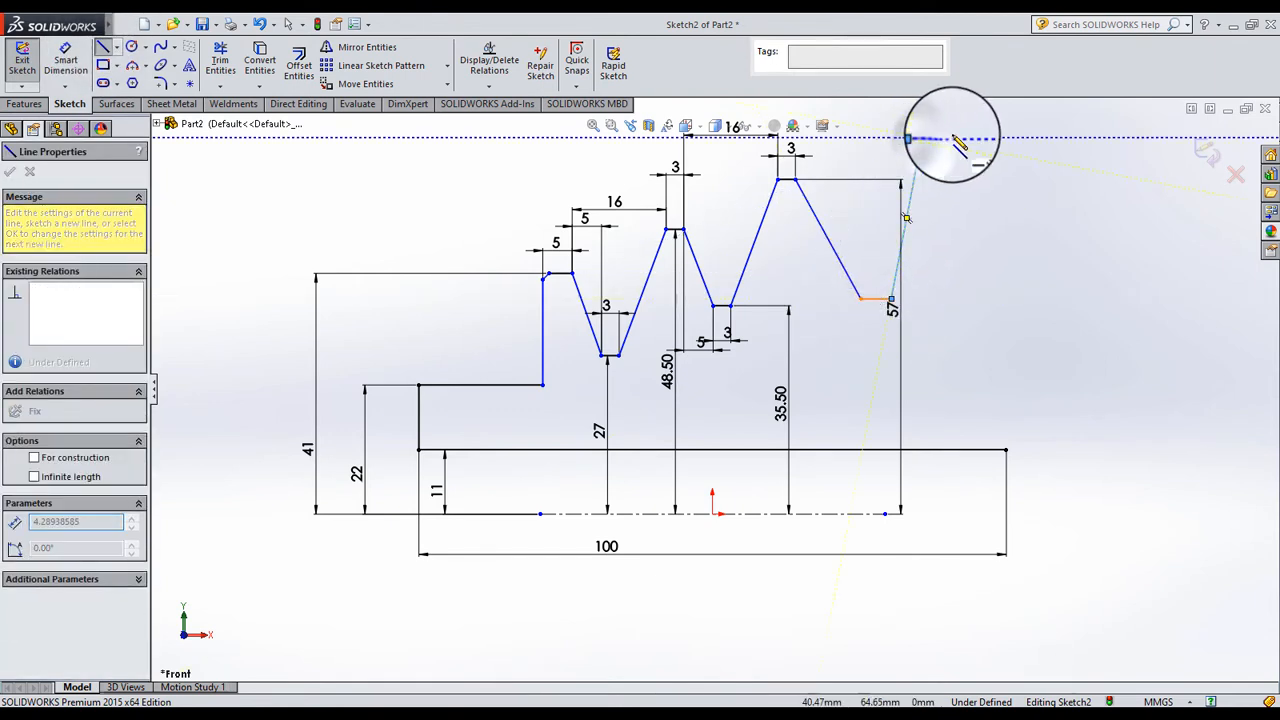
pyautogui.click(951, 138)
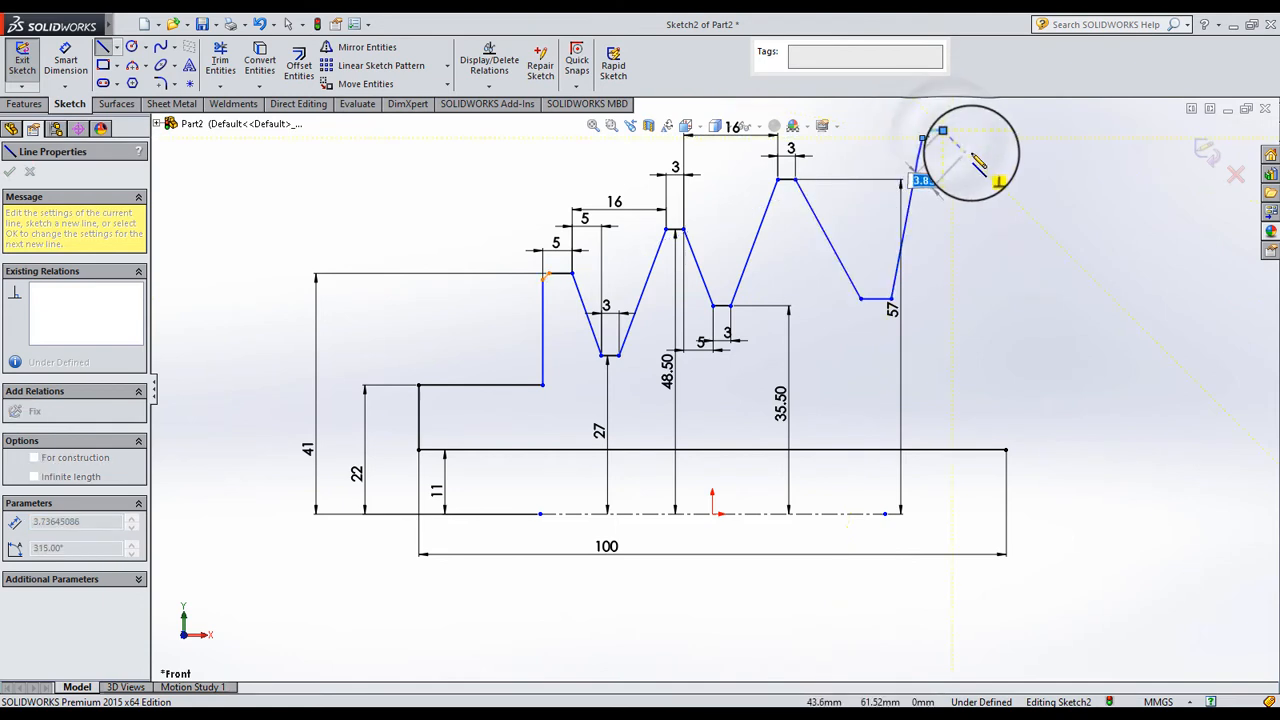
pyautogui.click(969, 153)
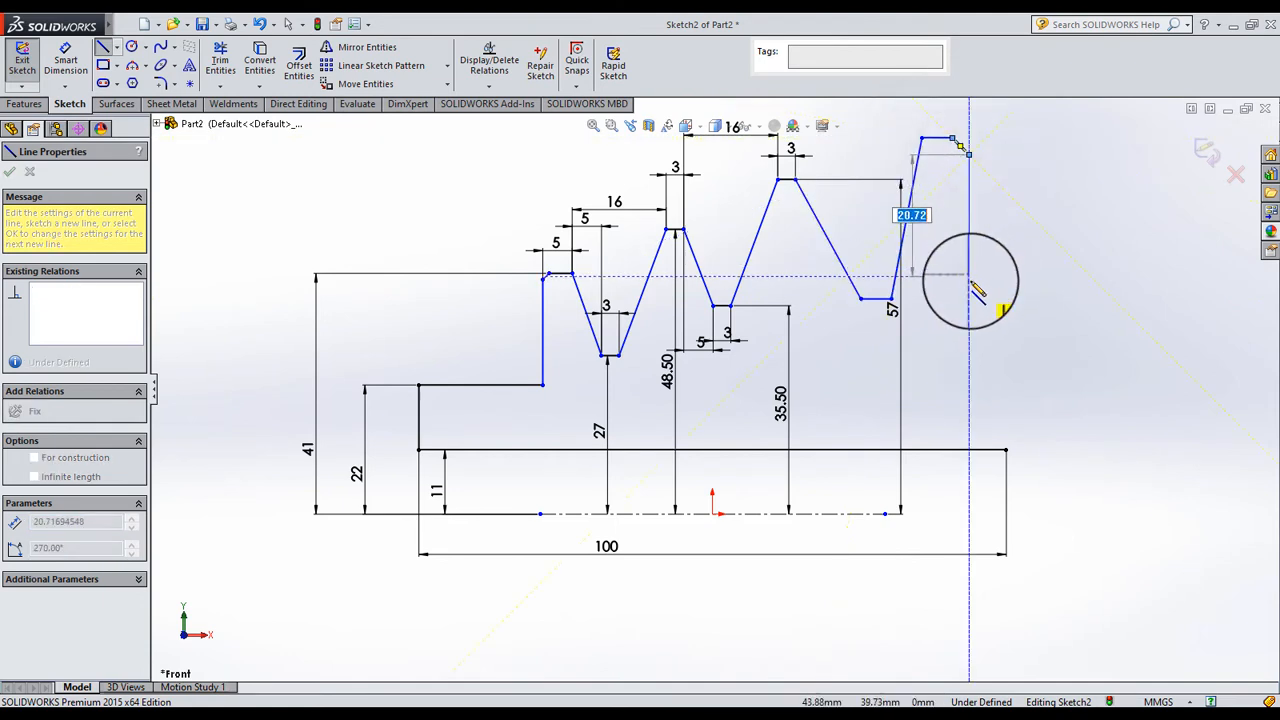
pyautogui.click(969, 276)
pyautogui.click(288, 28)
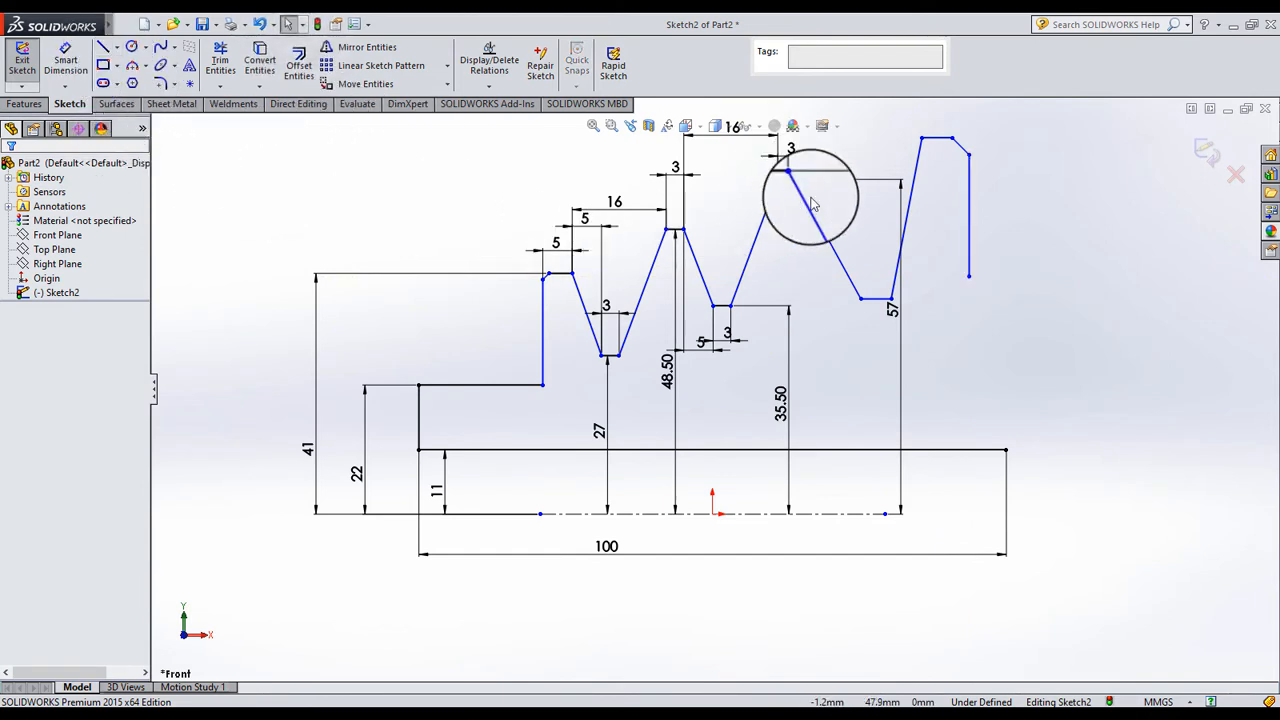
pyautogui.click(977, 185)
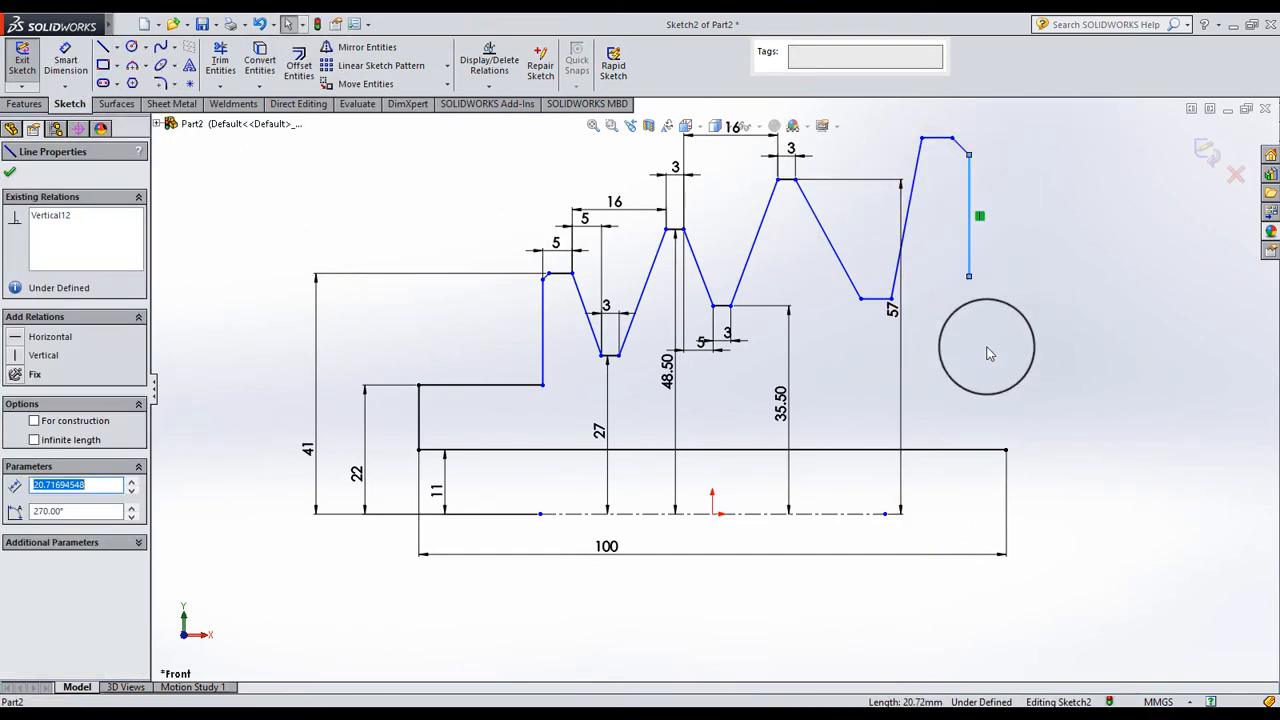
pyautogui.click(989, 353)
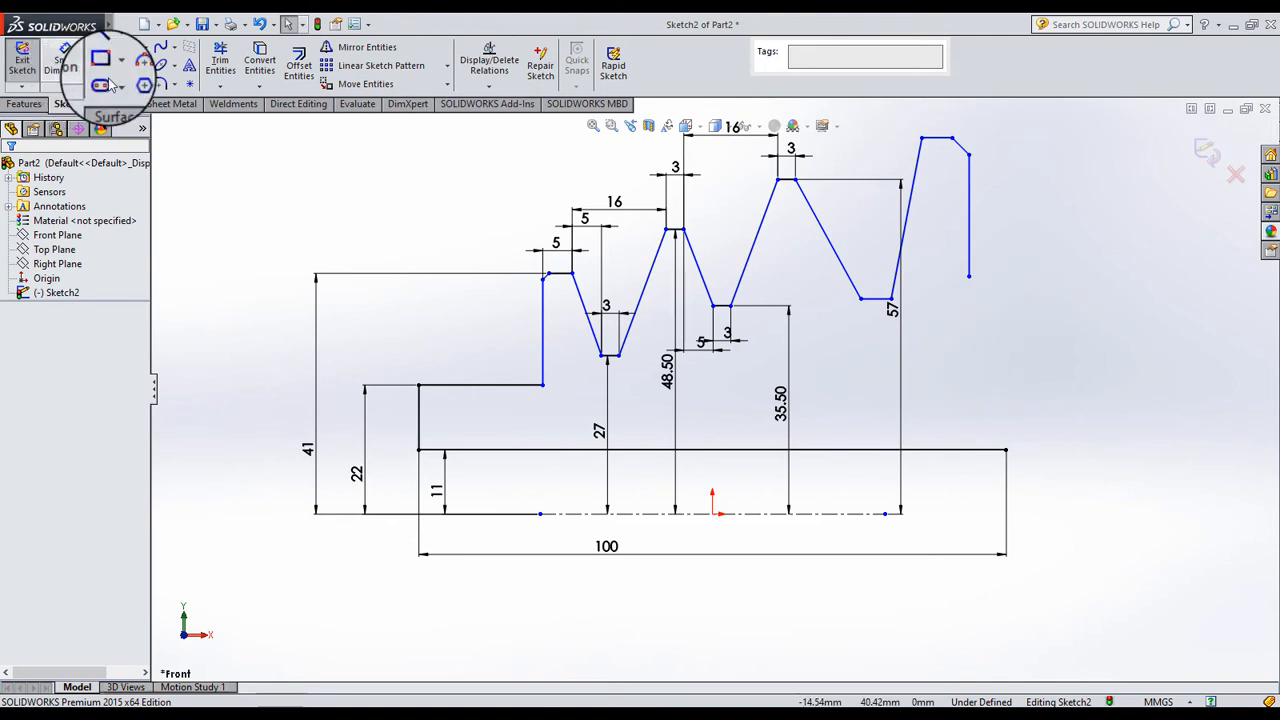
# Dimension the height of the third valley line above the centerline as 86/2, giving 43 mm
pyautogui.click(65, 62)
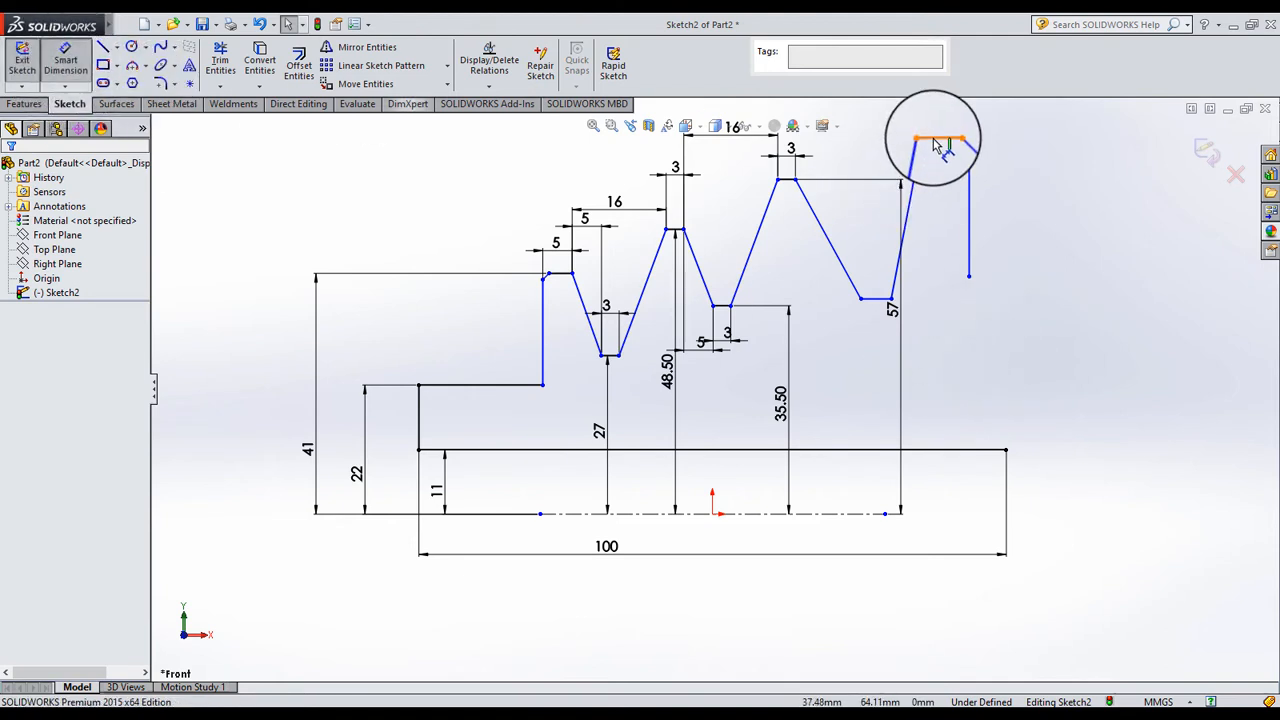
pyautogui.click(937, 141)
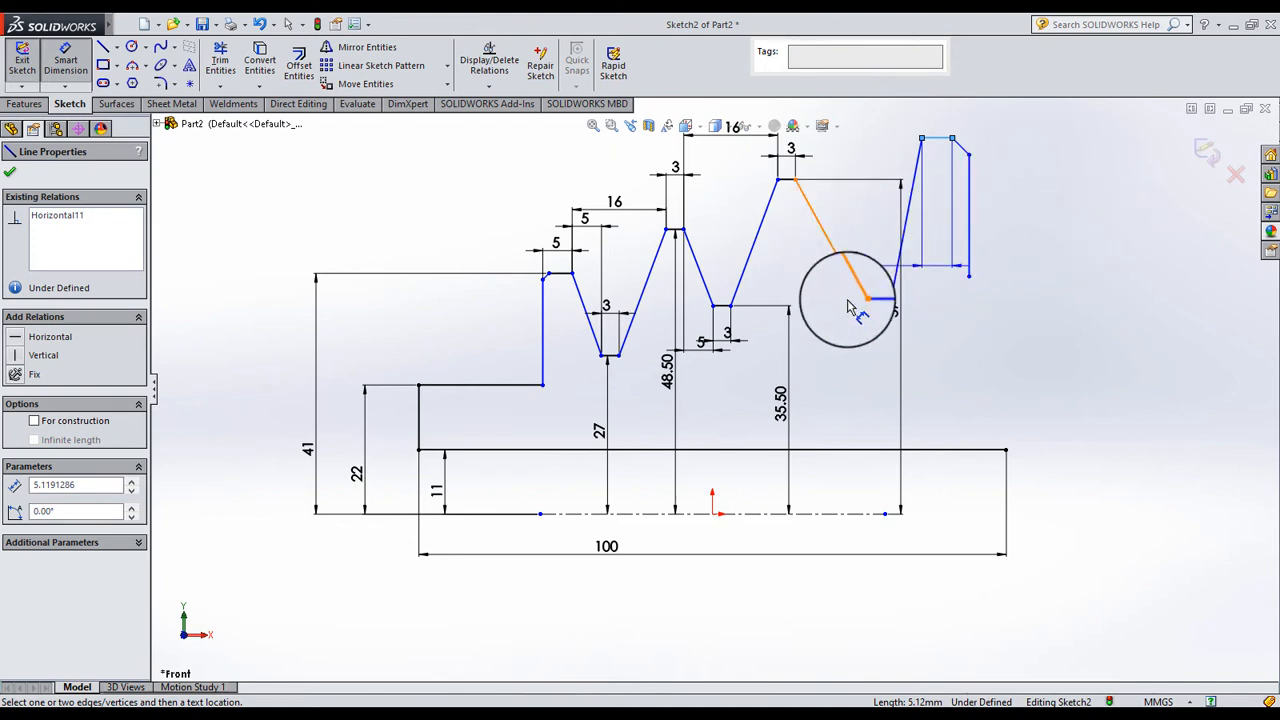
pyautogui.press('Escape')
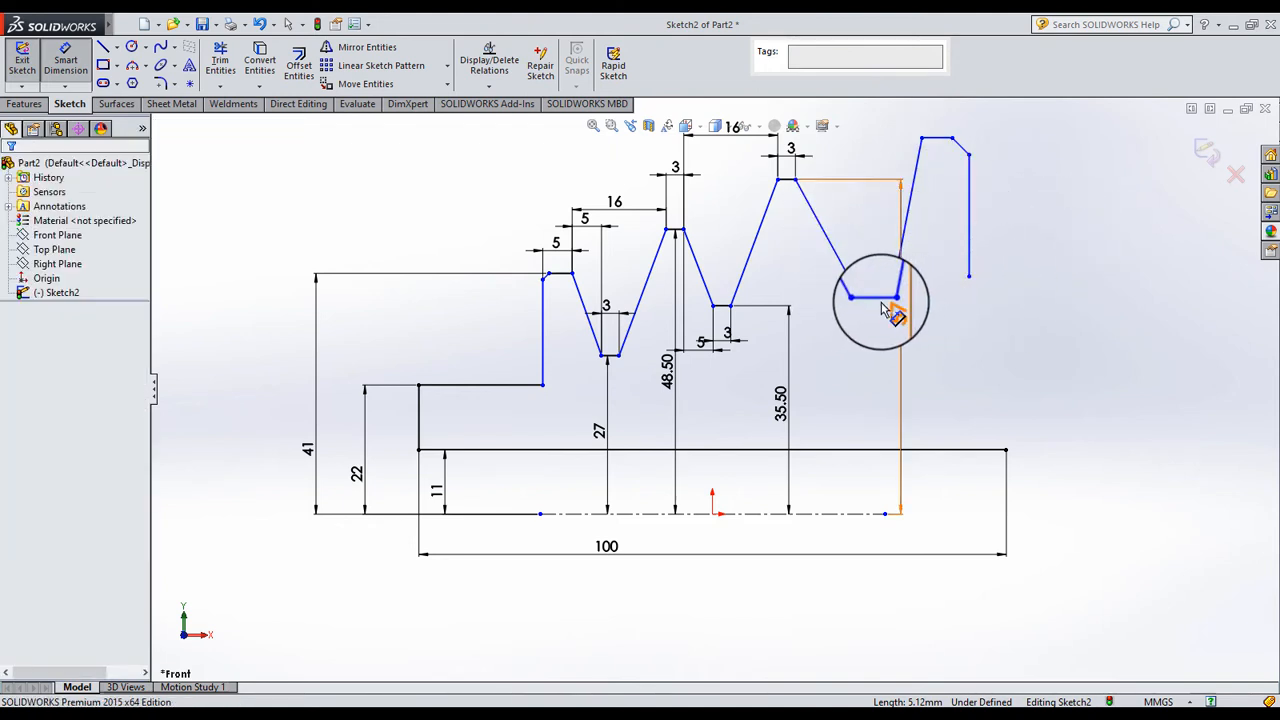
pyautogui.click(878, 299)
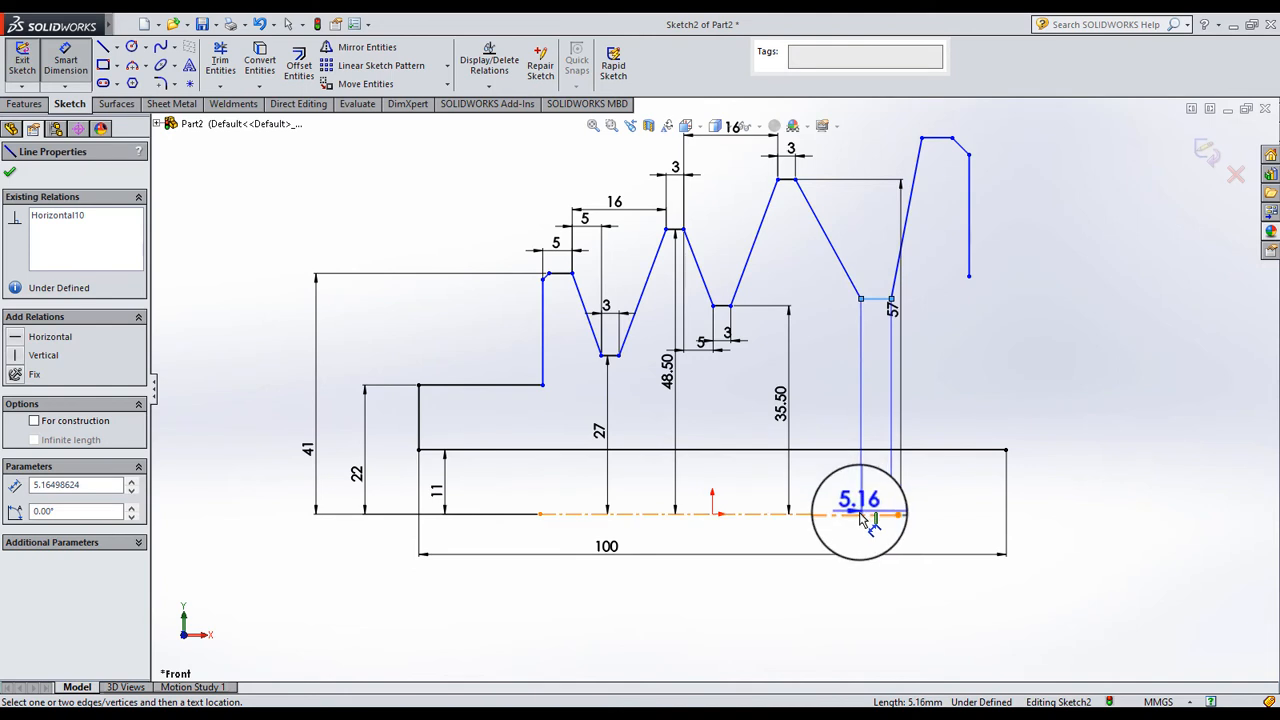
pyautogui.click(860, 514)
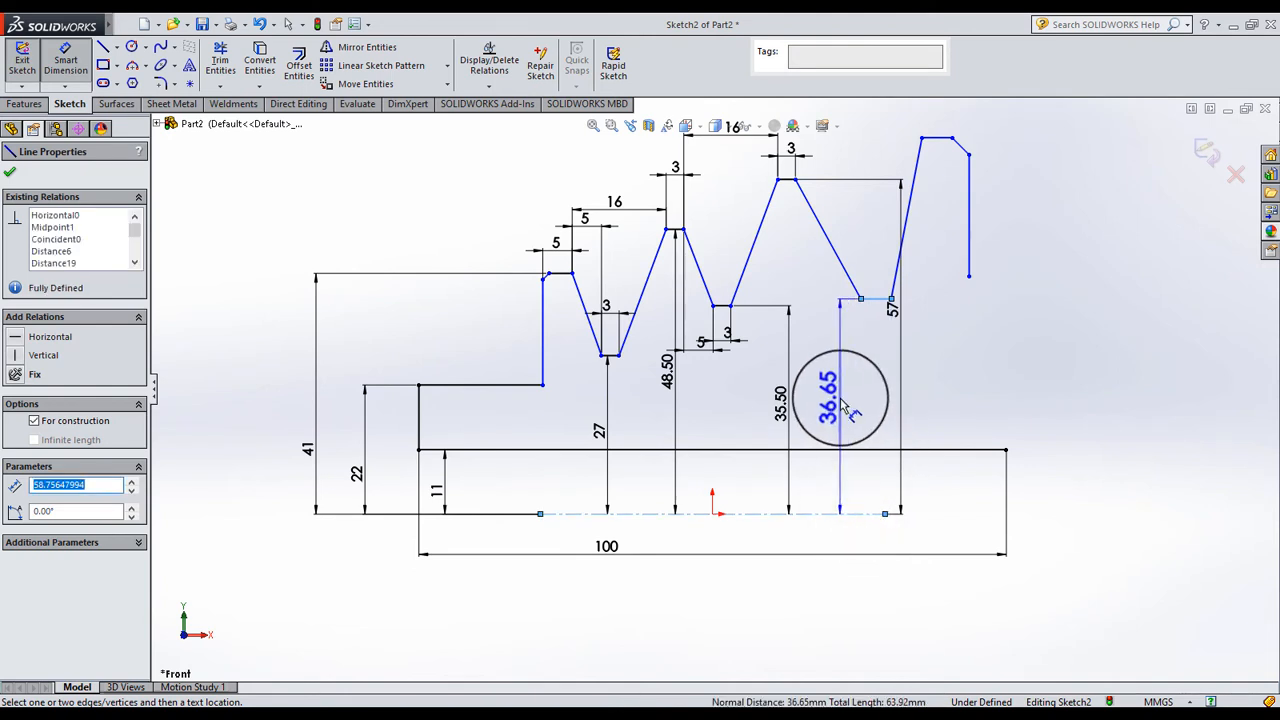
pyautogui.click(843, 405)
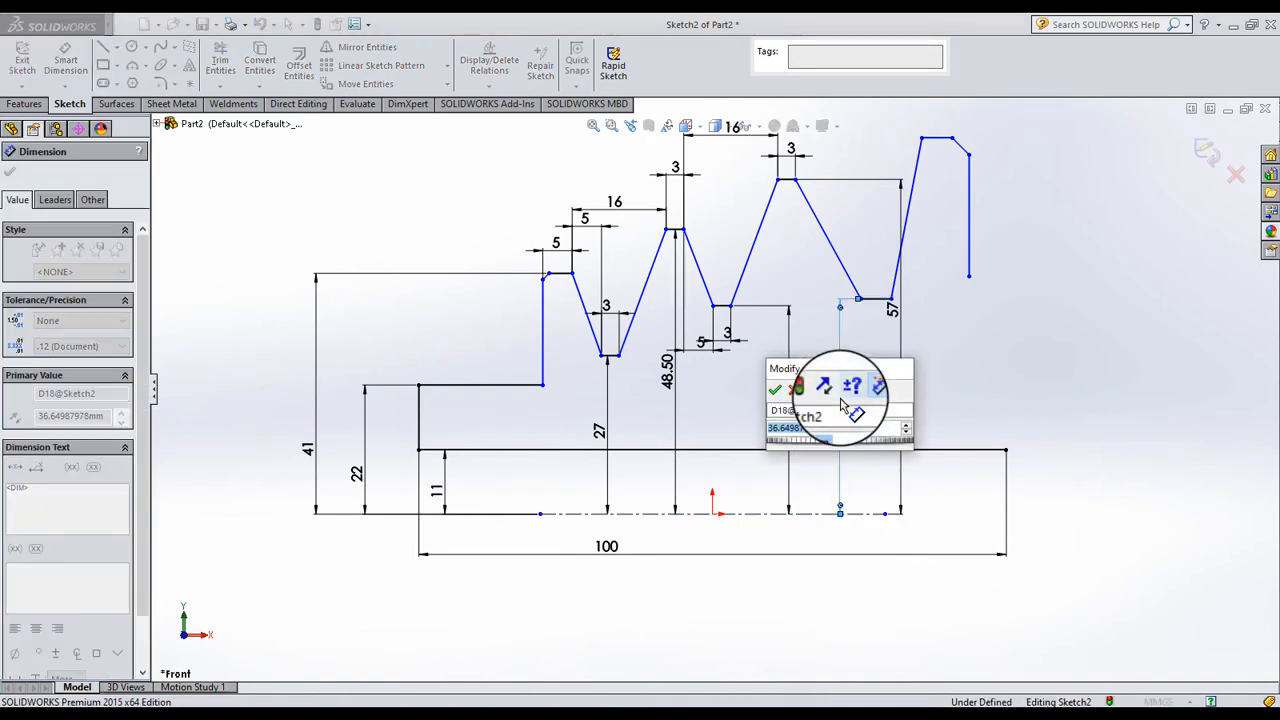
pyautogui.write('86/2')
pyautogui.press('Return')
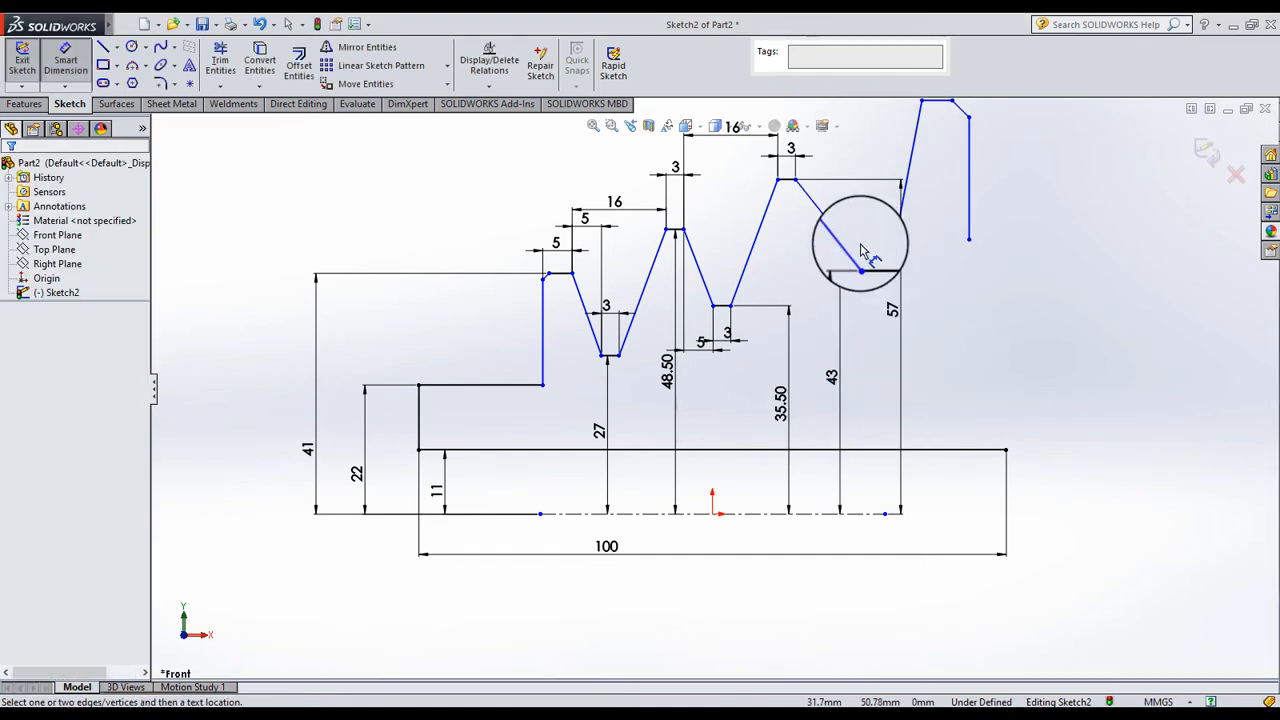
# Dimension the horizontal span of the falling flank between the third top line and the third valley line as 5 mm
pyautogui.scroll(-2, 848, 258)
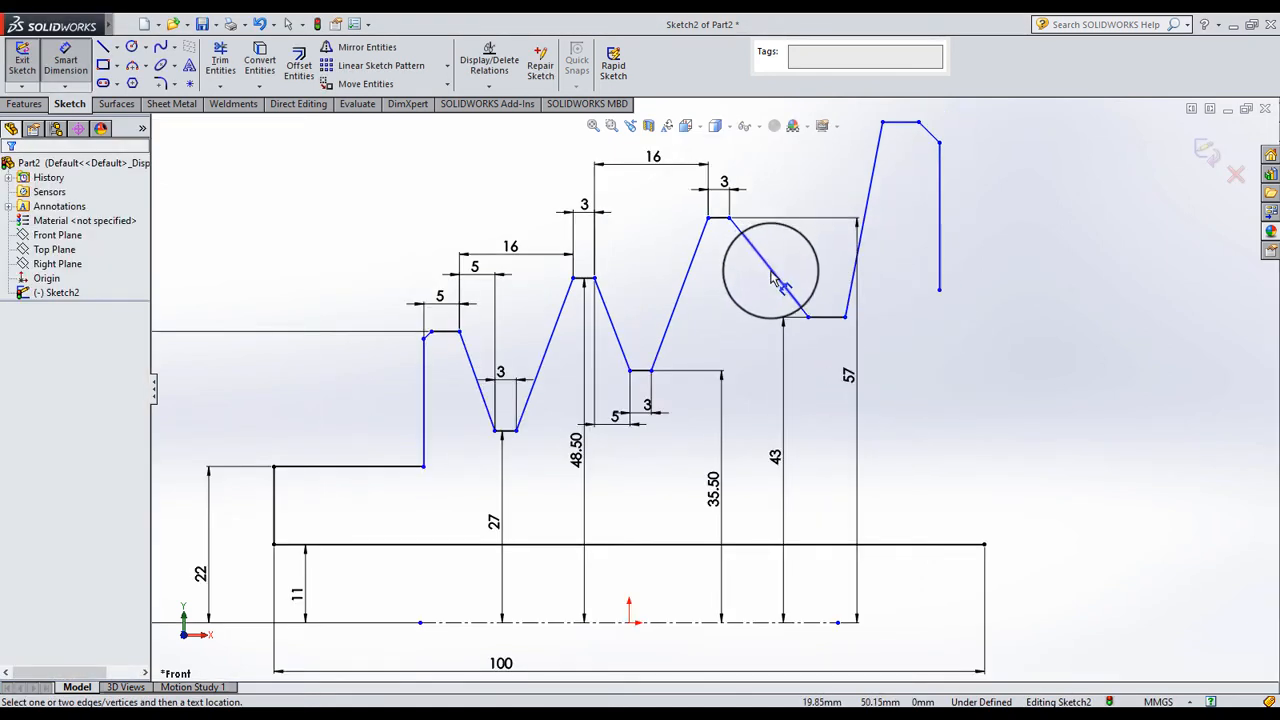
pyautogui.click(775, 280)
pyautogui.click(771, 352)
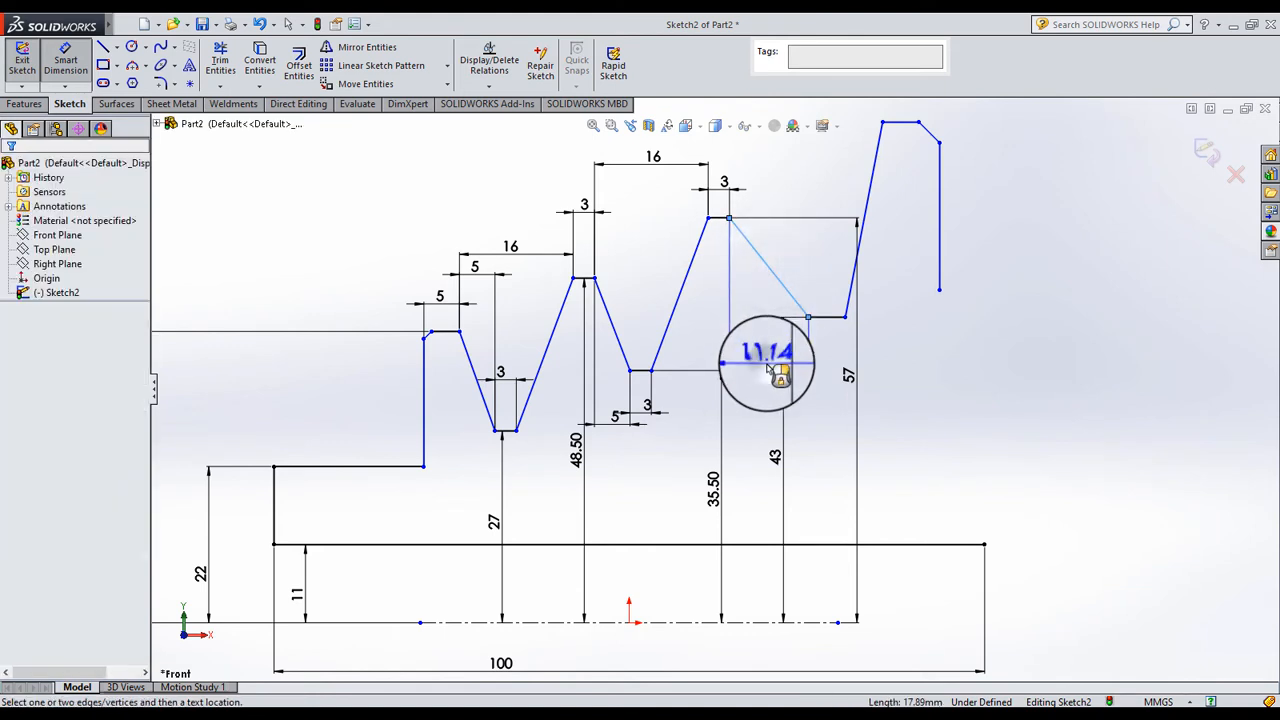
pyautogui.write('5')
pyautogui.press('Return')
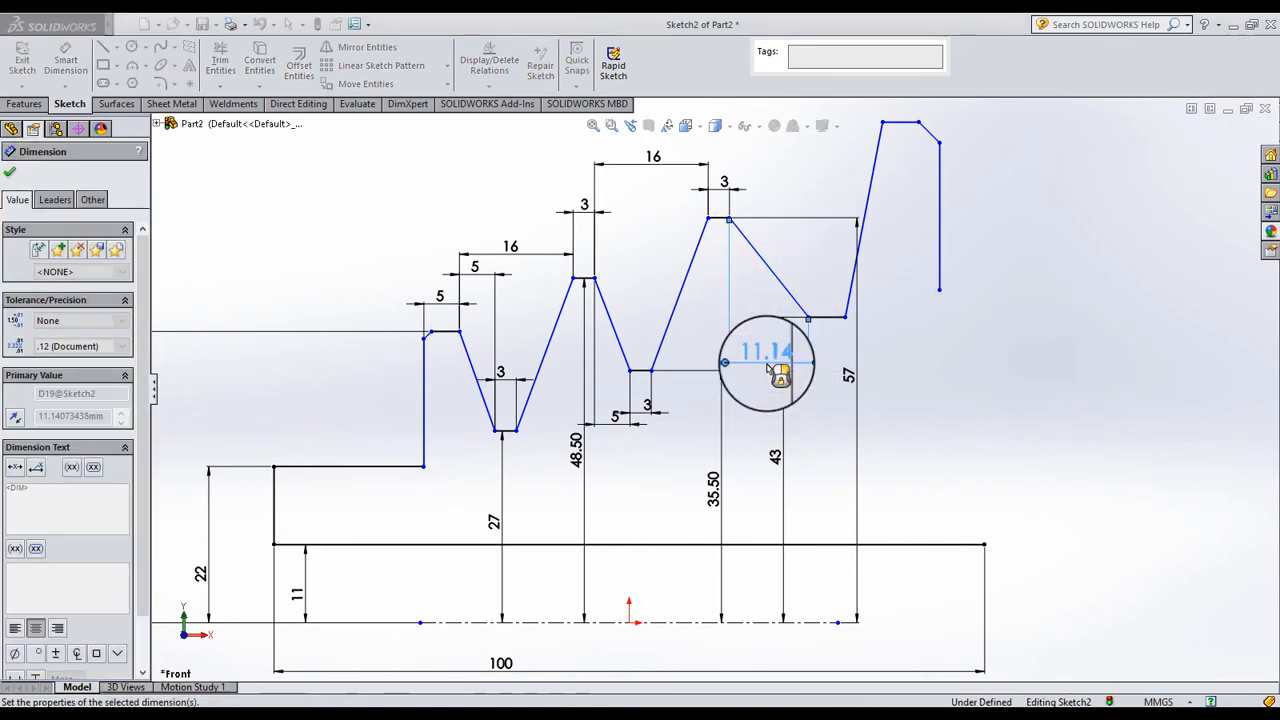
# Dimension the length of the third valley line as 3 mm
pyautogui.click(800, 317)
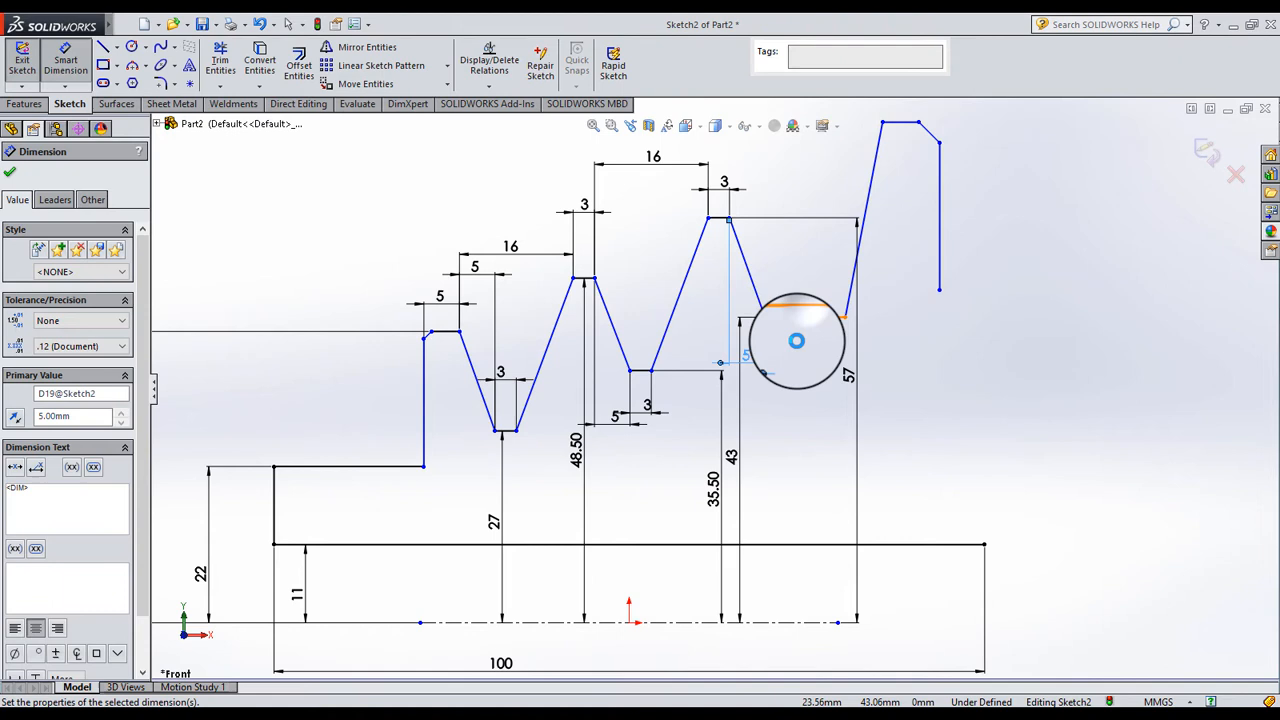
pyautogui.click(800, 368)
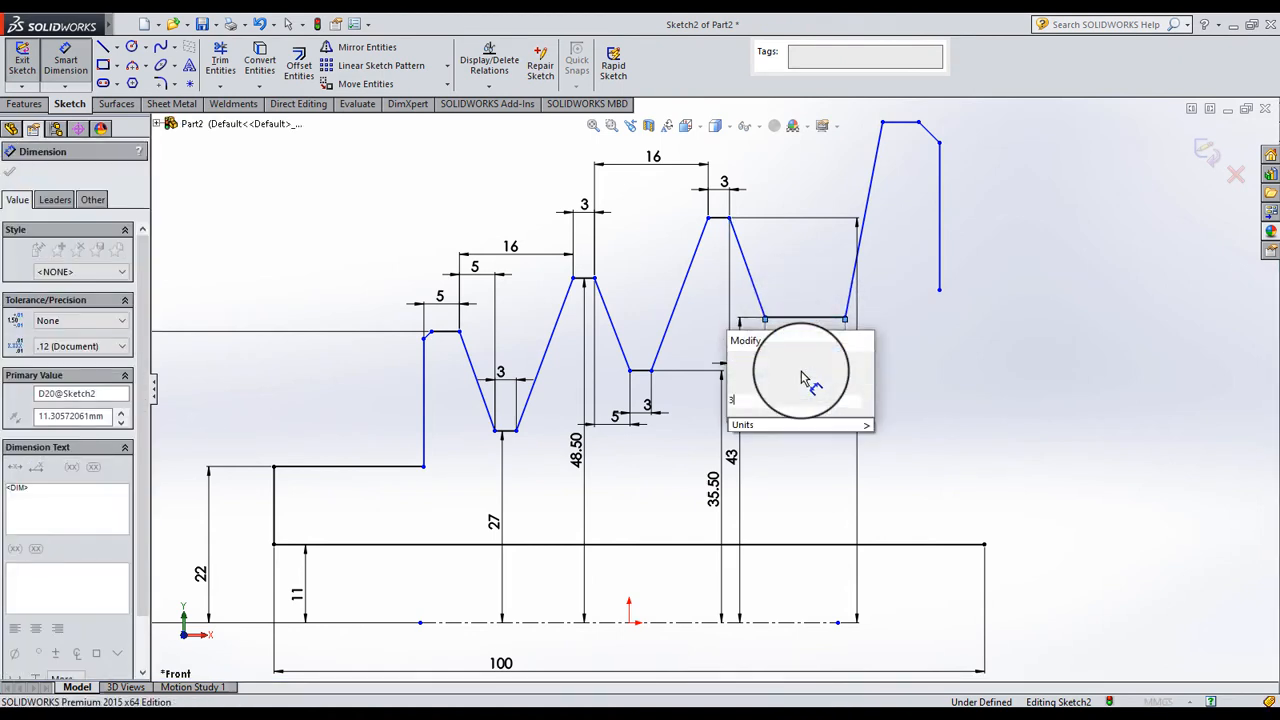
pyautogui.press('Return')
pyautogui.click(908, 358)
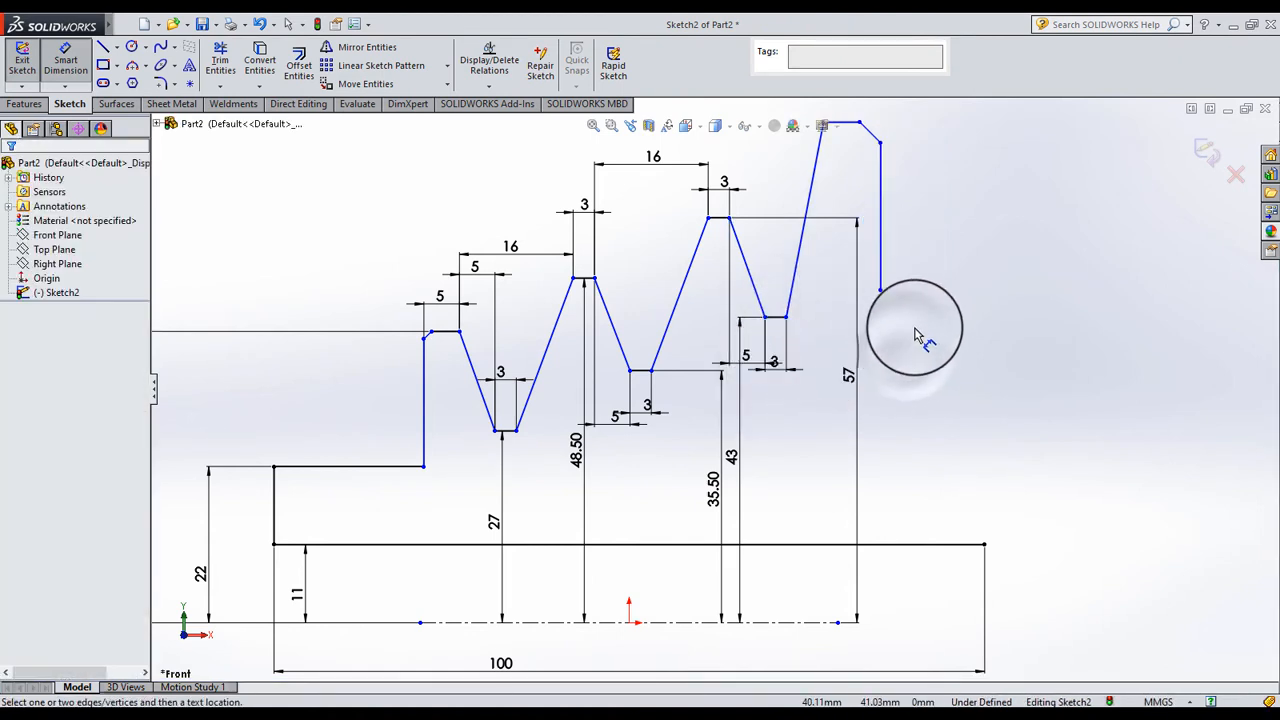
pyautogui.press('Escape')
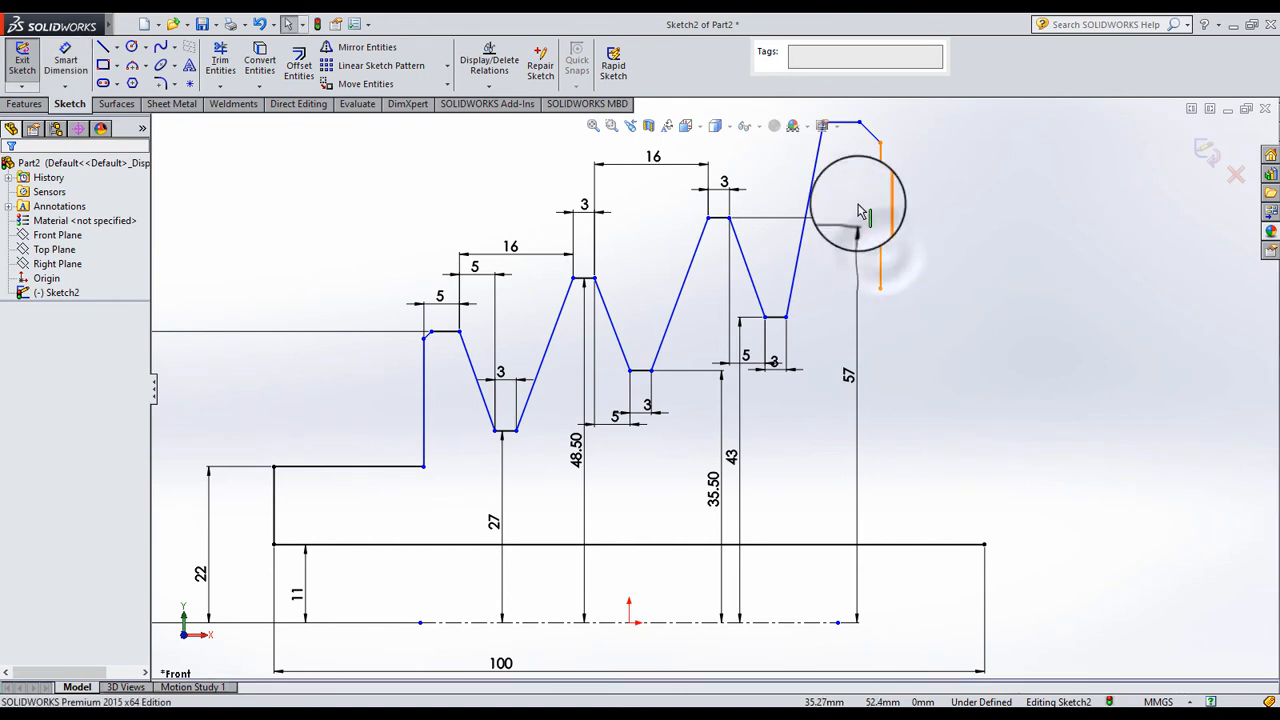
# Delete the vertical end line and the chamfer line after the fourth top line
pyautogui.click(878, 205)
pyautogui.press('Delete')
pyautogui.click(872, 134)
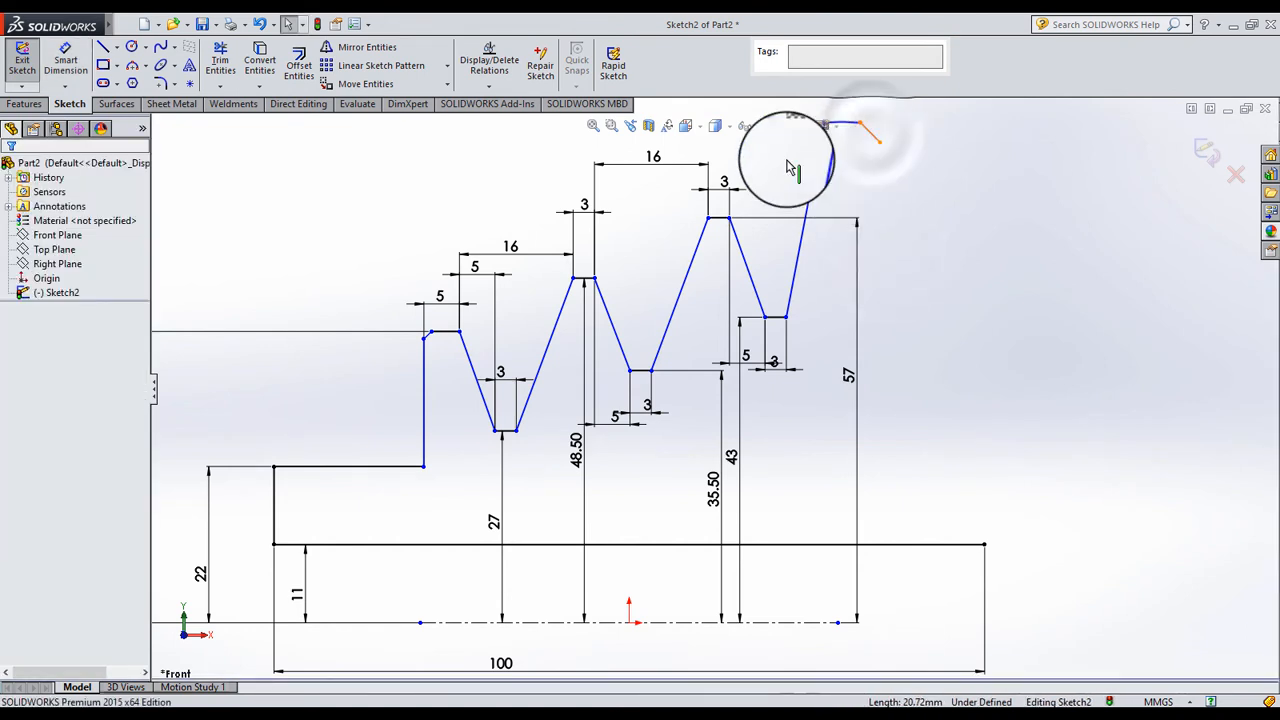
pyautogui.press('Delete')
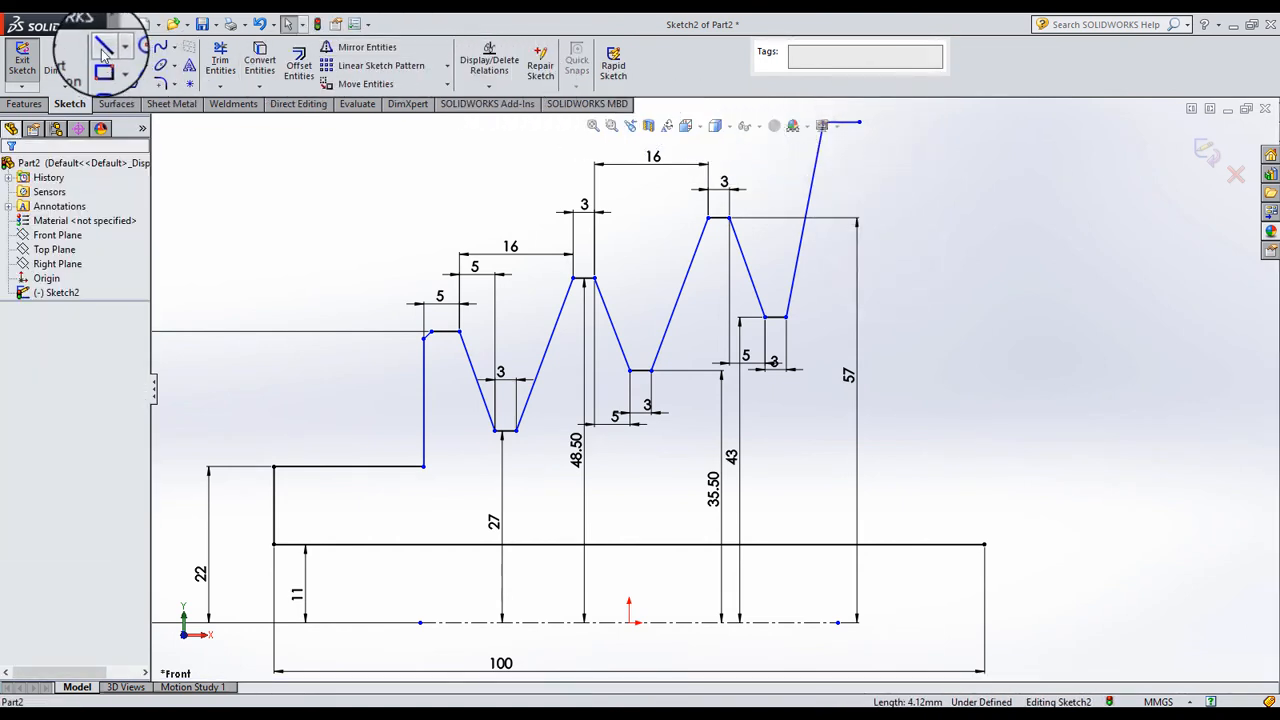
# Extend the profile from the fourth top line with a fourth valley, a rising flank, a fifth top line, a chamfer and a vertical line about 23 mm long
pyautogui.click(102, 47)
pyautogui.click(858, 122)
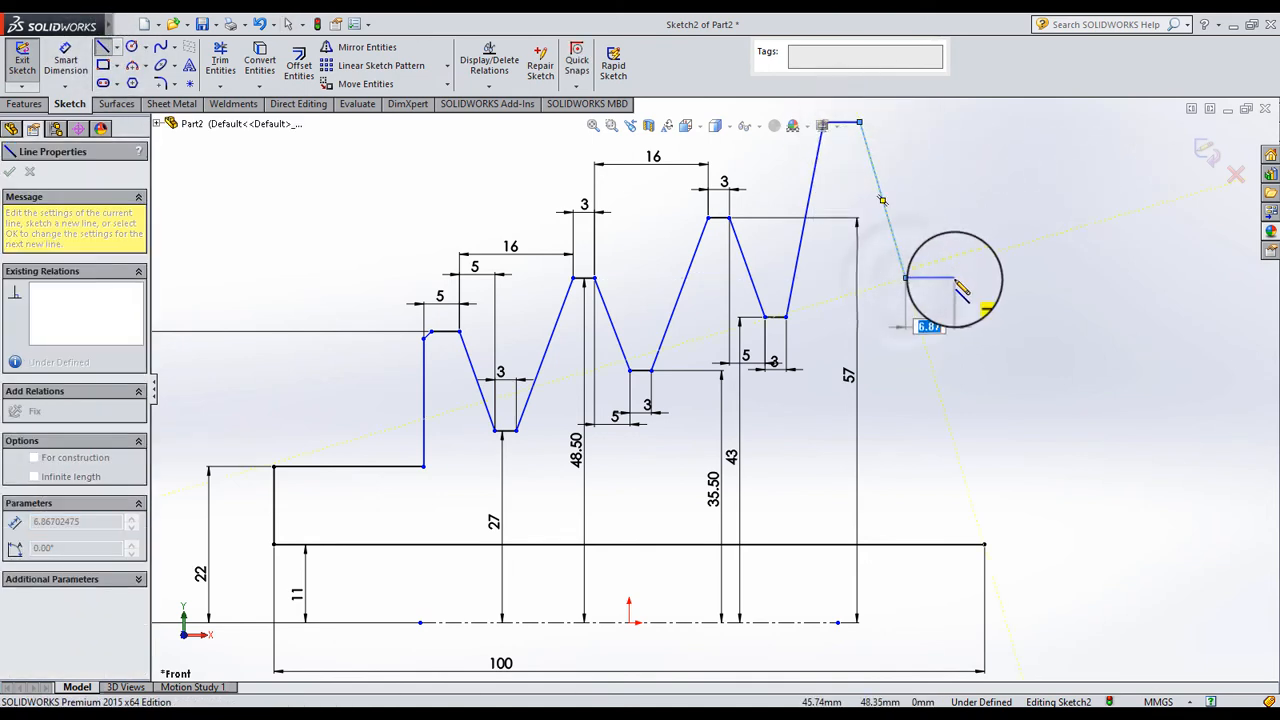
pyautogui.click(904, 272)
pyautogui.scroll(2, 967, 195)
pyautogui.scroll(1, 961, 187)
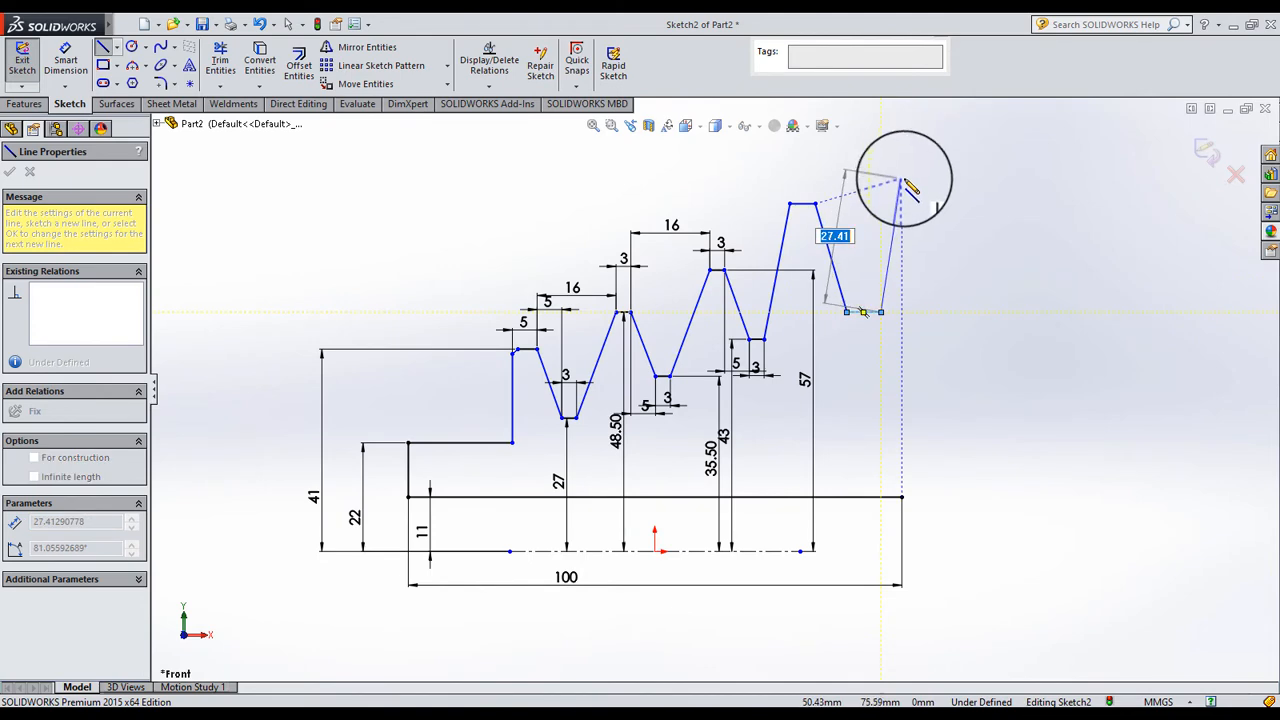
pyautogui.click(902, 180)
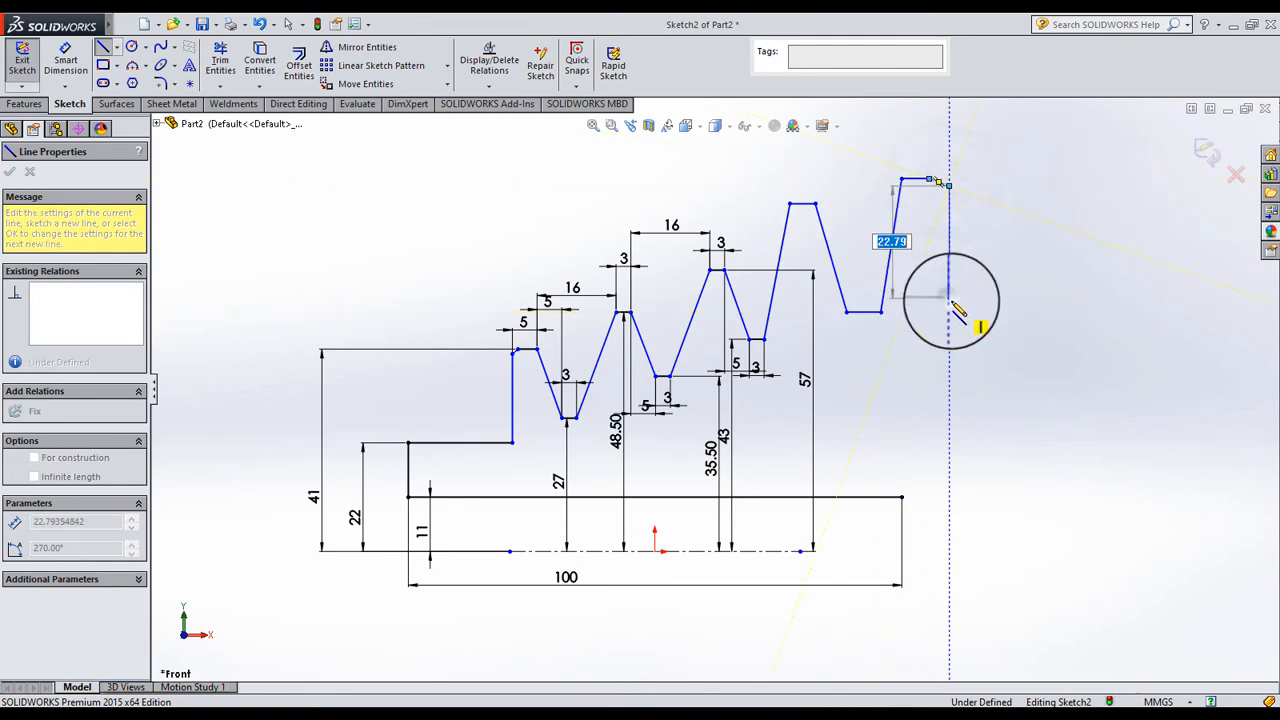
pyautogui.click(949, 298)
pyautogui.press('Escape')
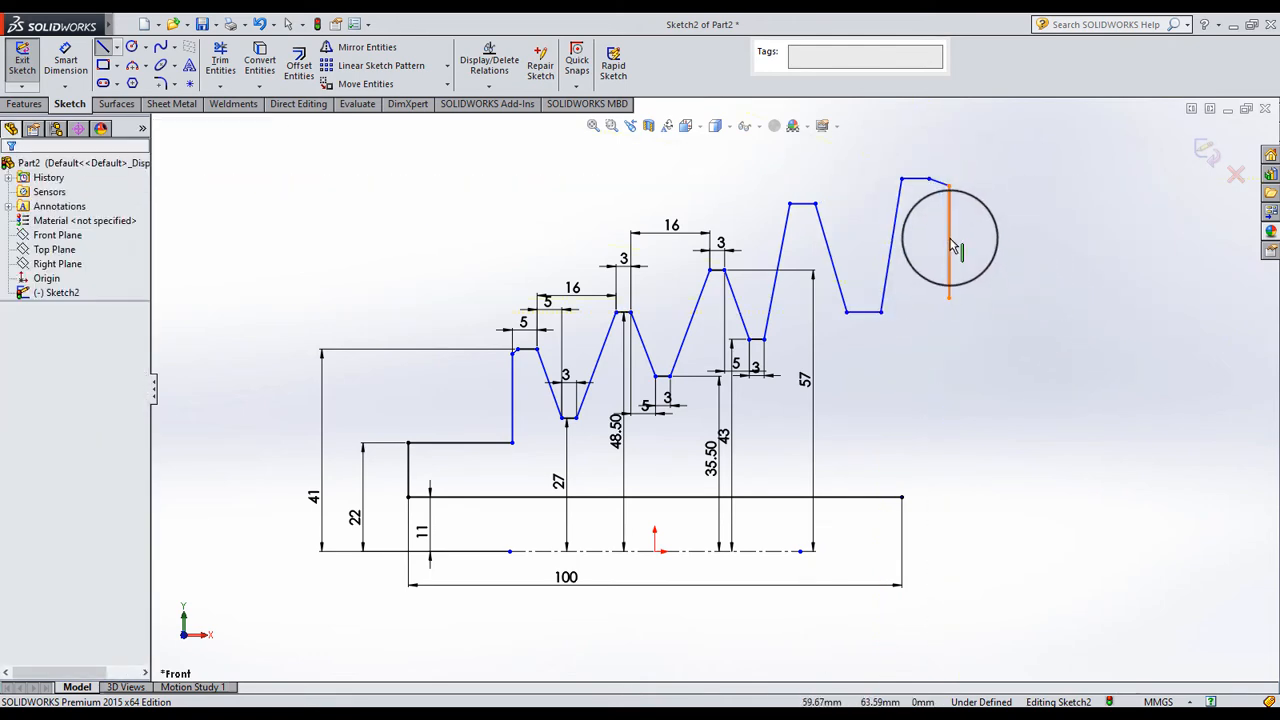
pyautogui.click(950, 243)
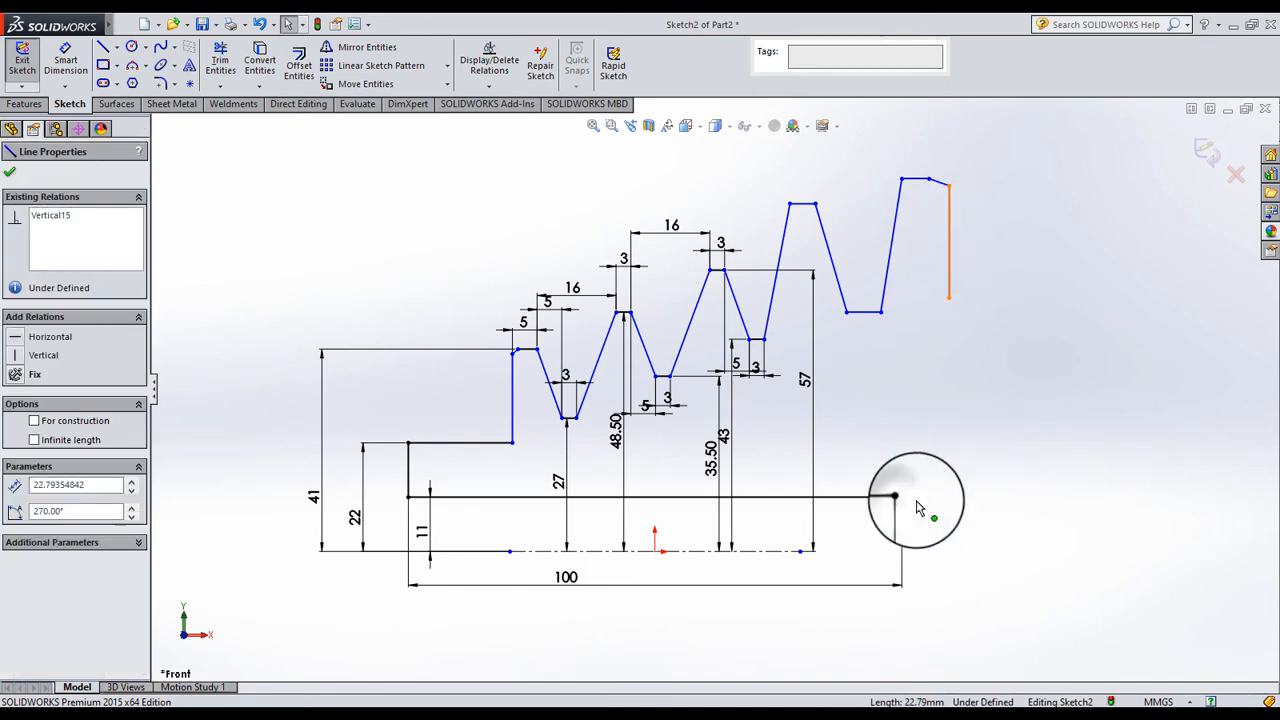
pyautogui.keyDown('ctrl'); pyautogui.click(901, 497); pyautogui.keyUp('ctrl')
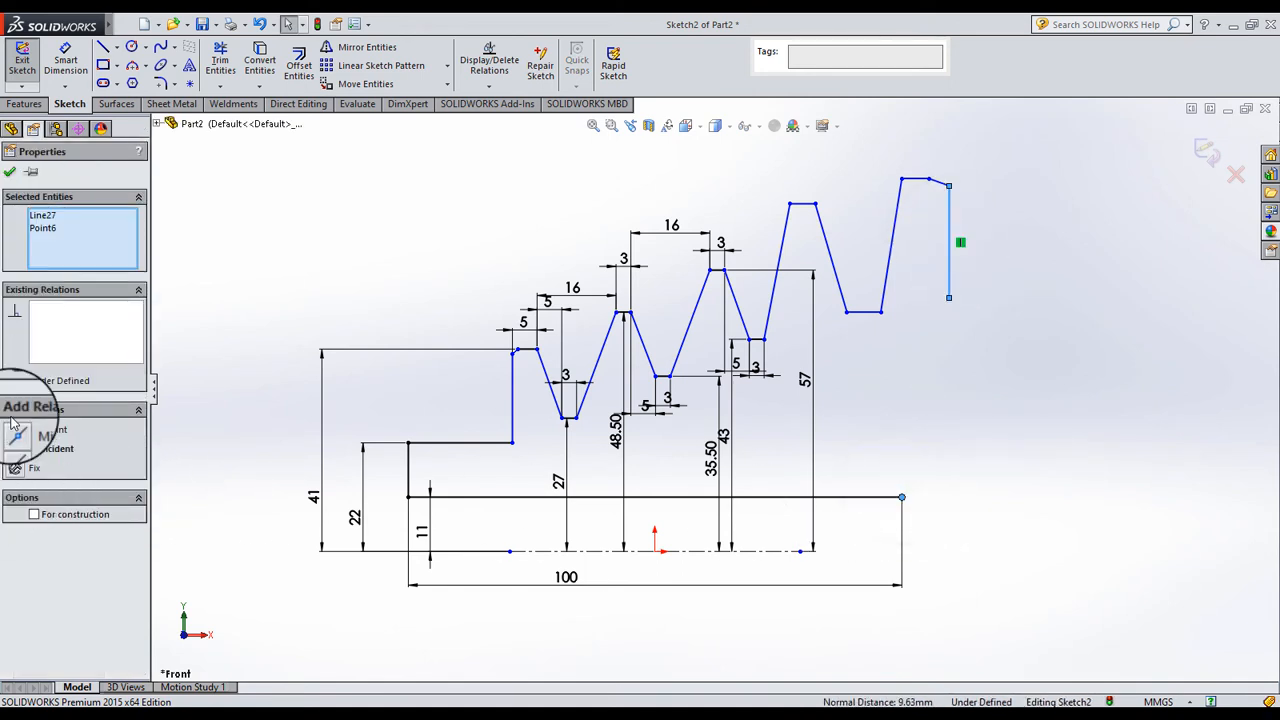
pyautogui.click(957, 300)
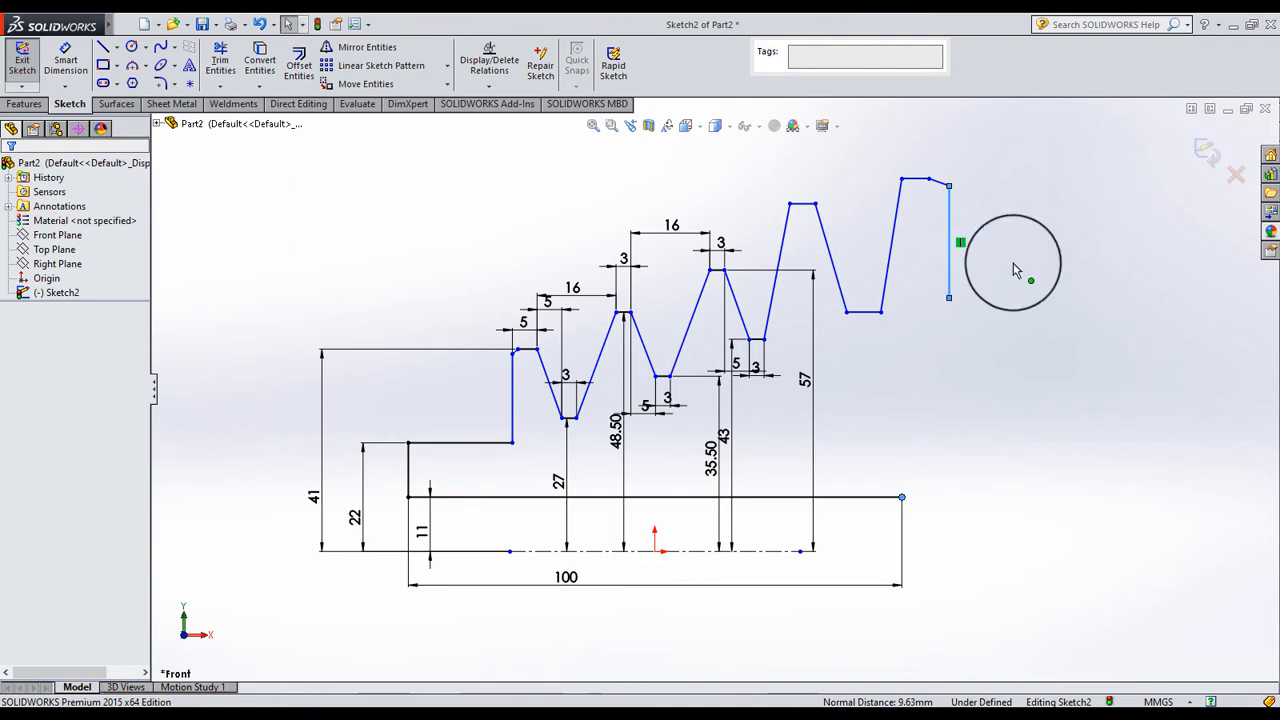
pyautogui.click(1064, 249)
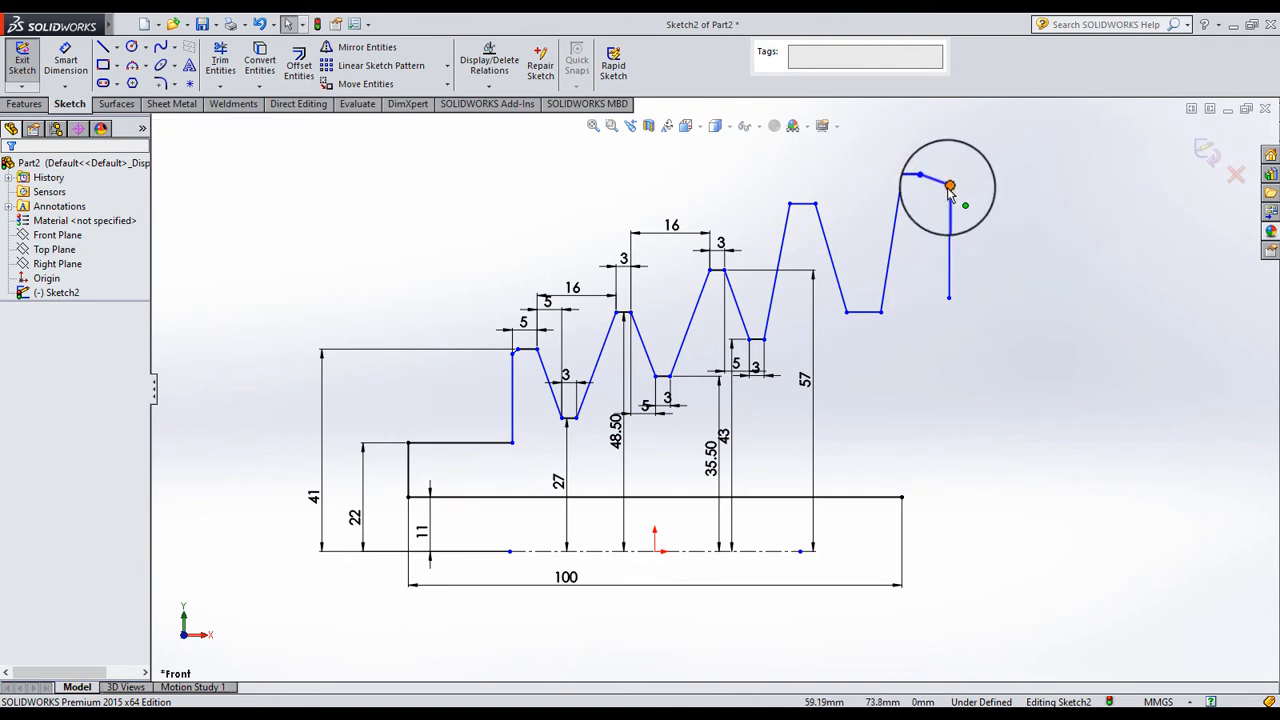
# Make the new vertical end line coincident with the right endpoint of the 100 mm base line
pyautogui.keyDown('ctrl'); pyautogui.click(902, 497); pyautogui.keyUp('ctrl')
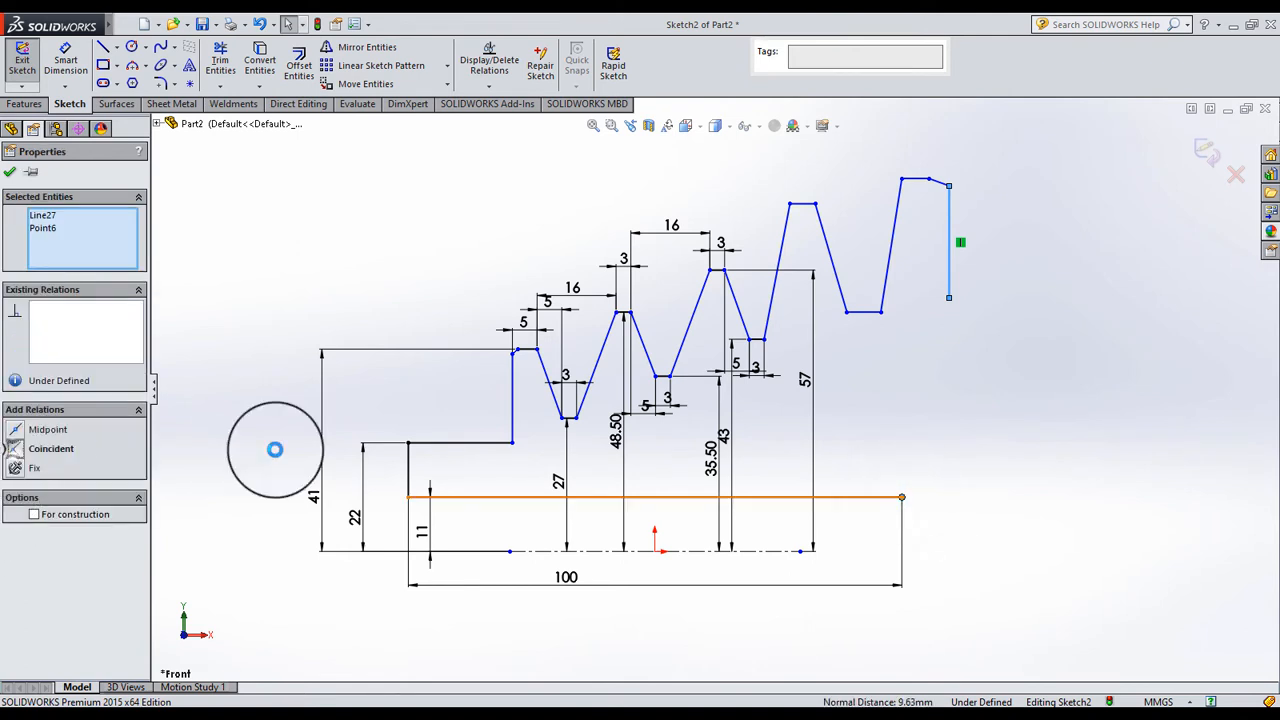
pyautogui.click(15, 448)
pyautogui.click(960, 384)
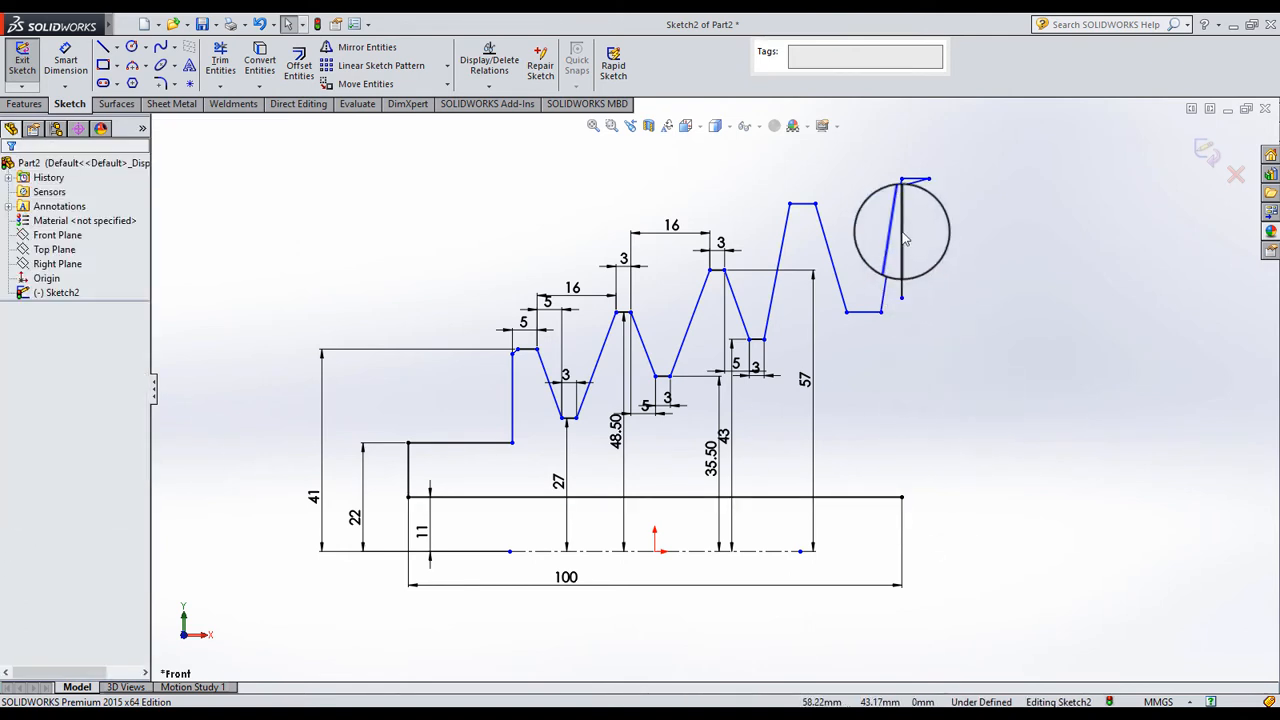
pyautogui.scroll(2, 903, 280)
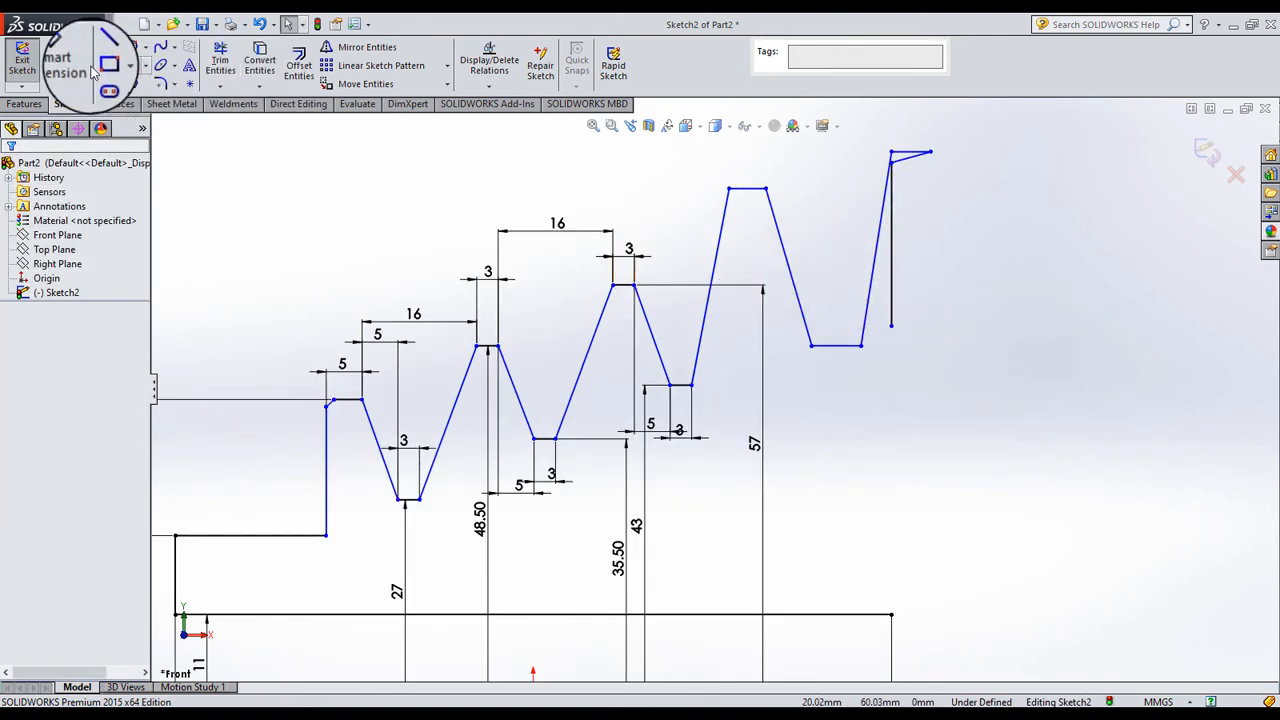
# Dimension the horizontal distance from the right end of the third top line to the left end of the fourth as 16 mm
pyautogui.click(65, 60)
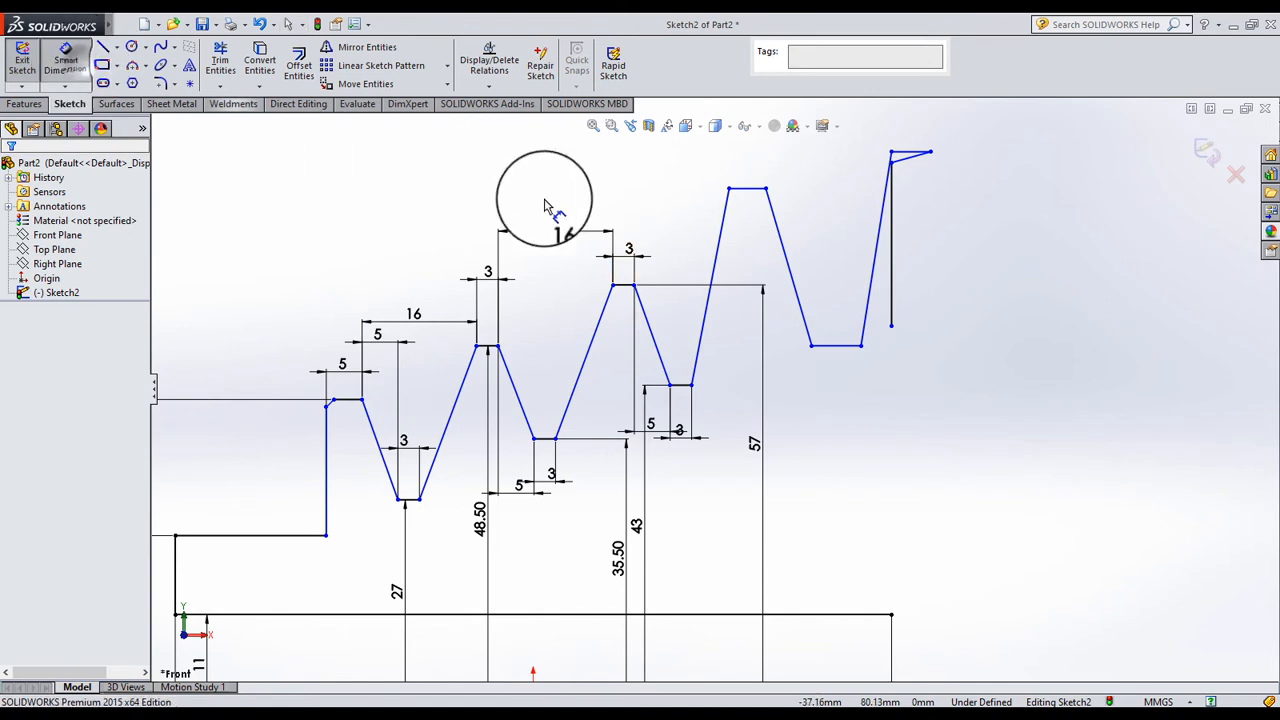
pyautogui.click(632, 285)
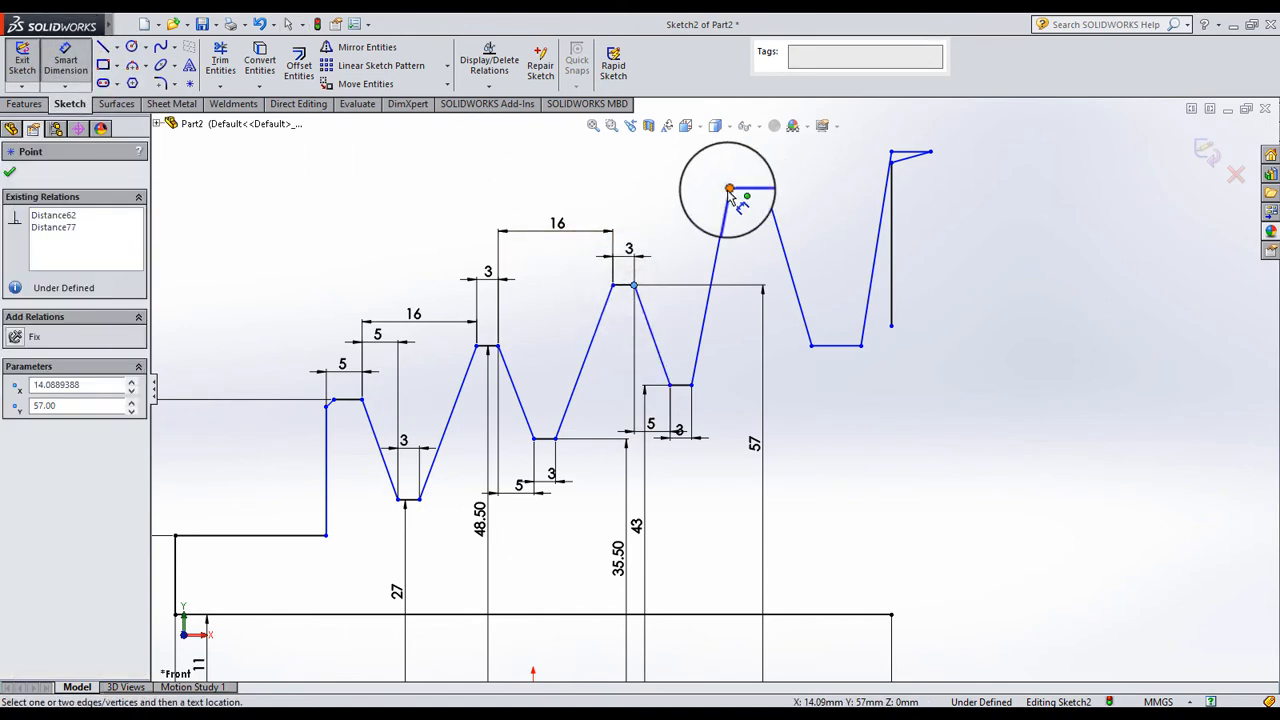
pyautogui.click(729, 189)
pyautogui.click(692, 185)
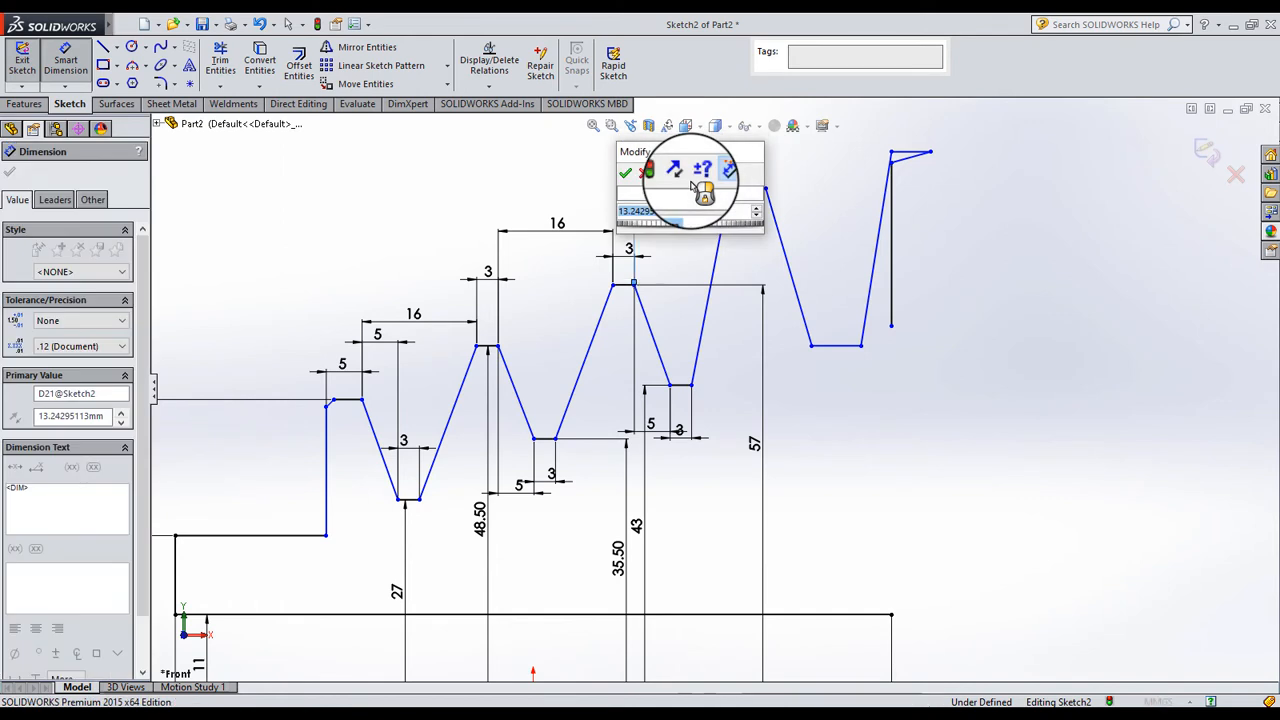
pyautogui.write('16')
pyautogui.press('Return')
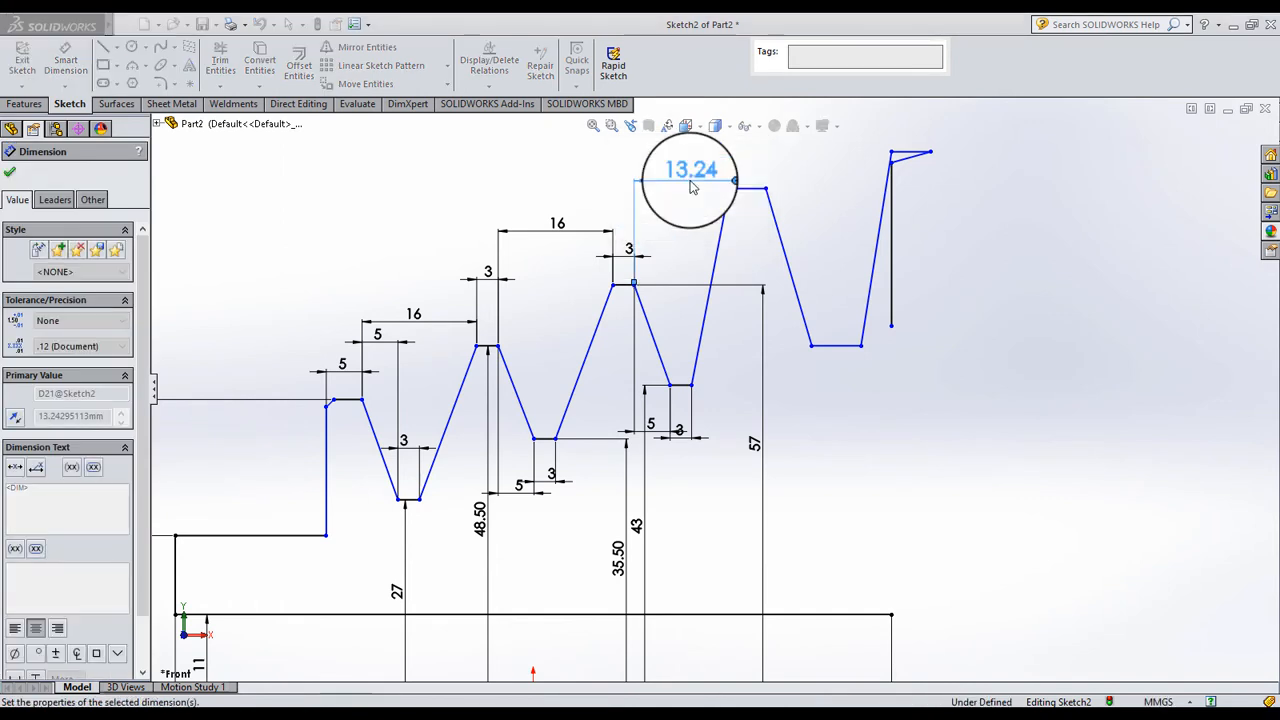
pyautogui.press('Escape')
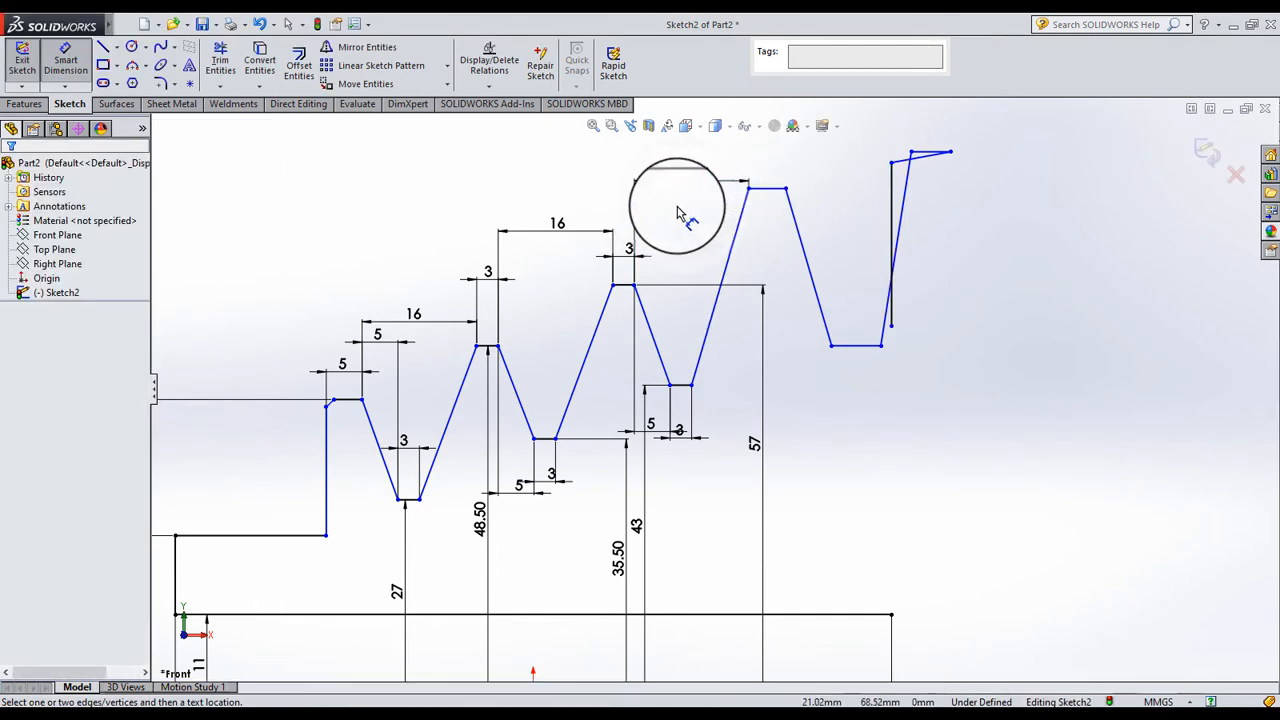
# Dimension the length of the fourth top line as 3 mm
pyautogui.click(66, 62)
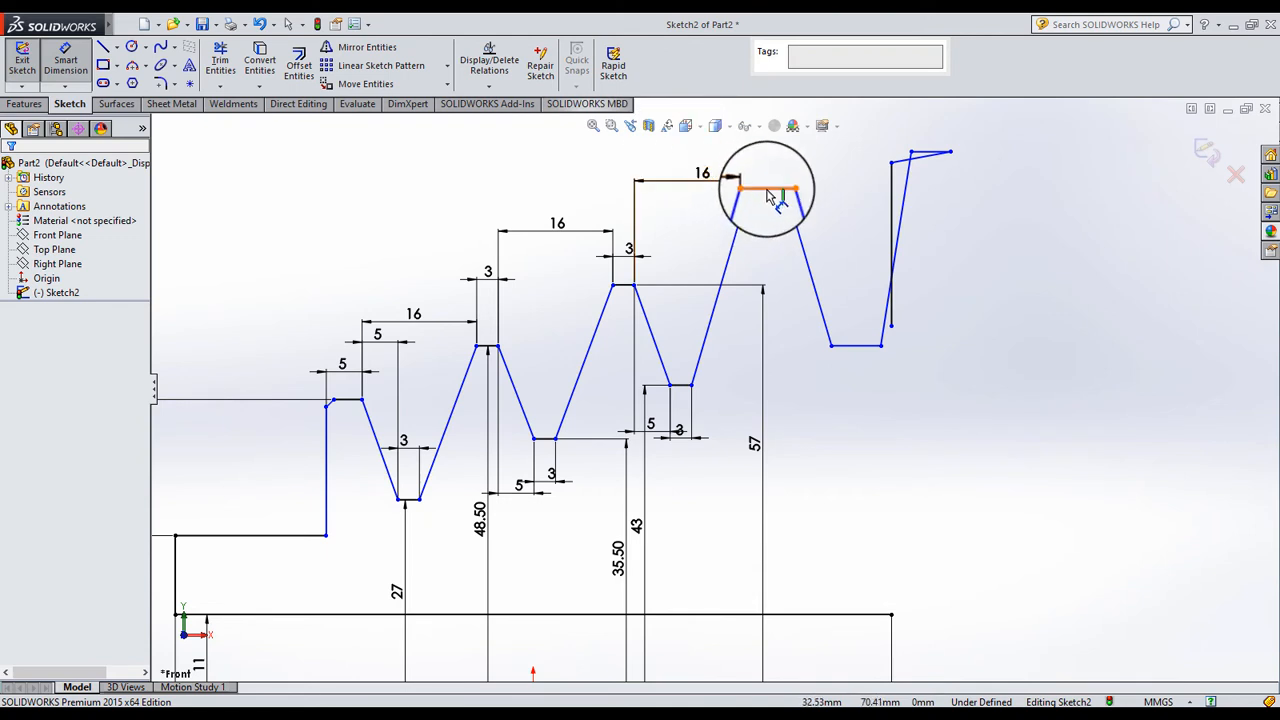
pyautogui.click(770, 189)
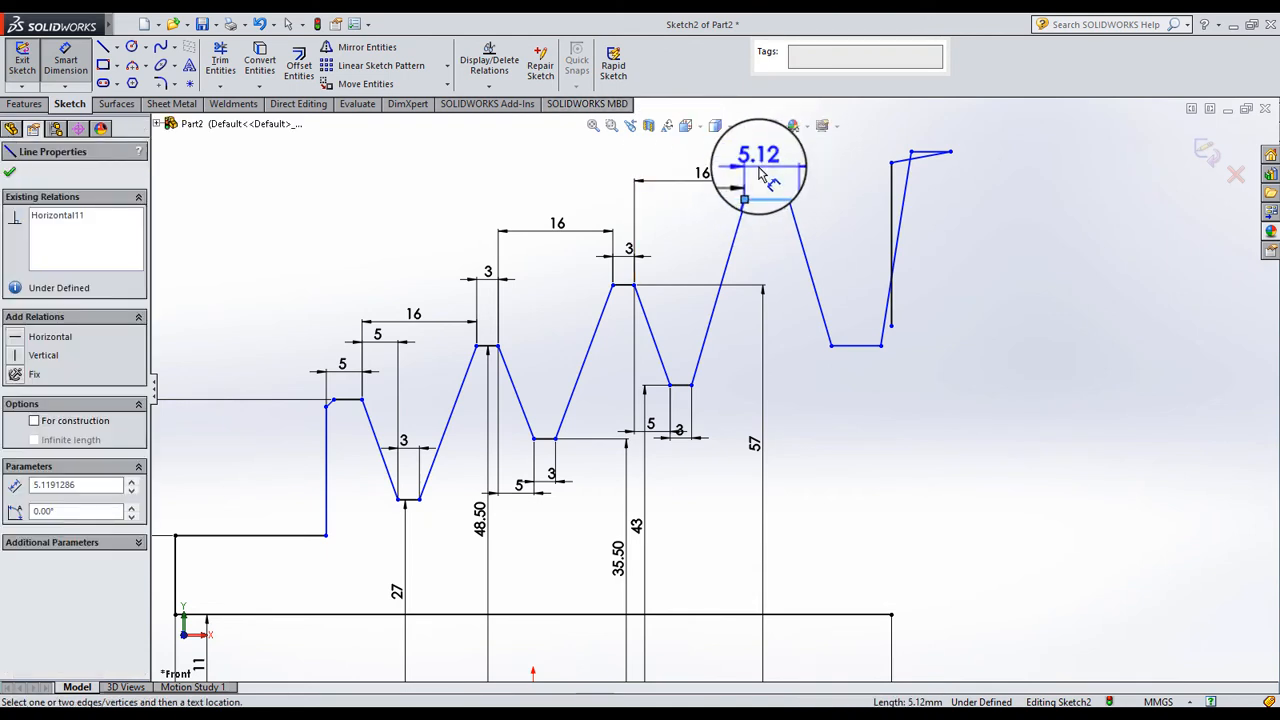
pyautogui.click(760, 172)
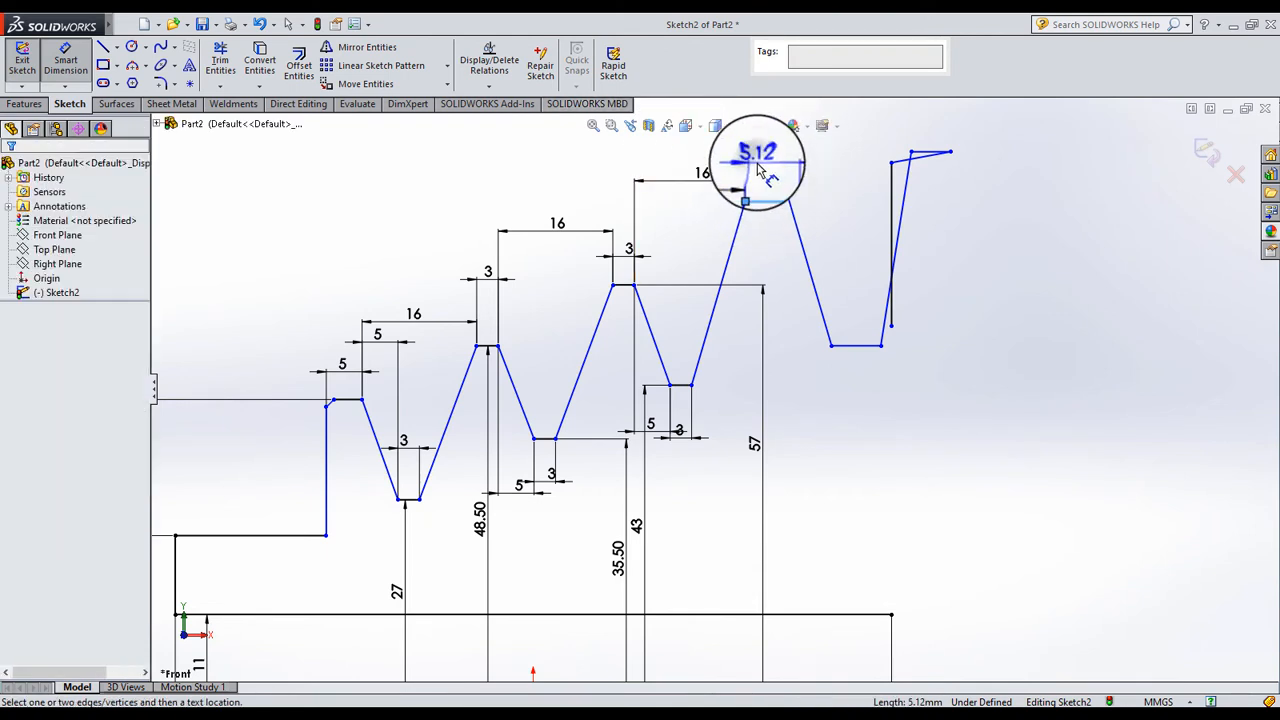
pyautogui.write('3')
pyautogui.press('Return')
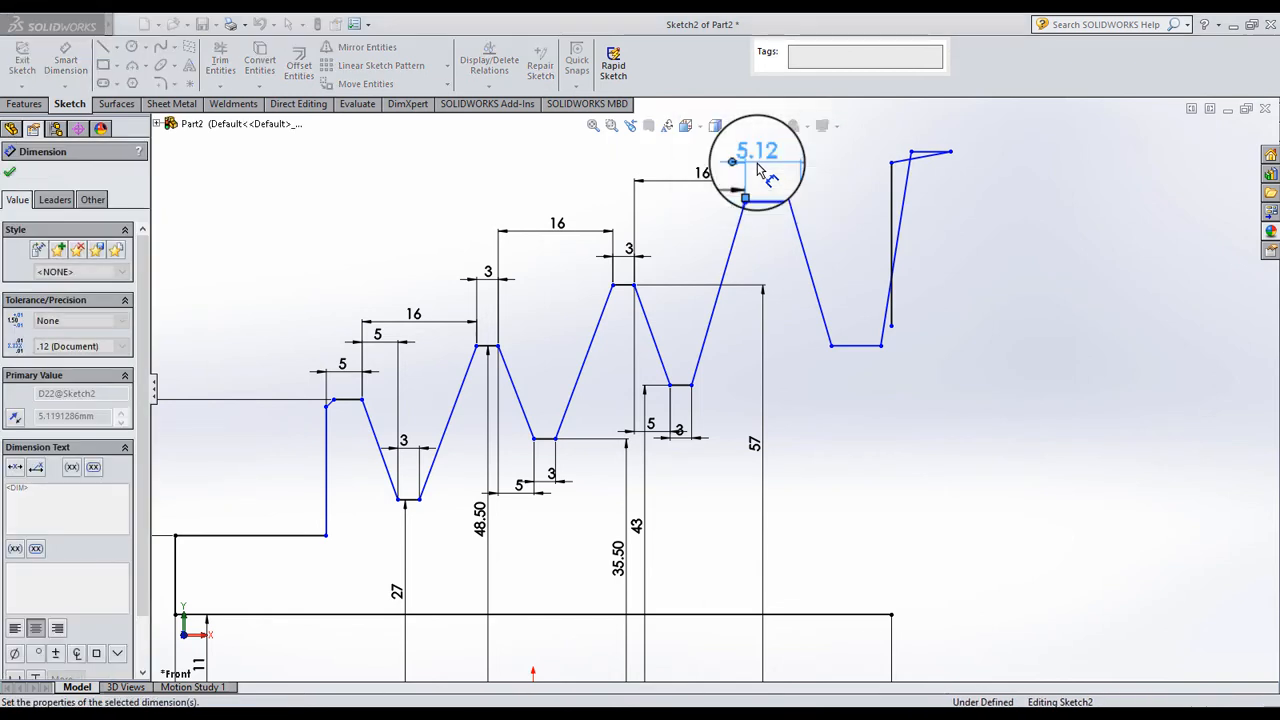
pyautogui.press('Escape')
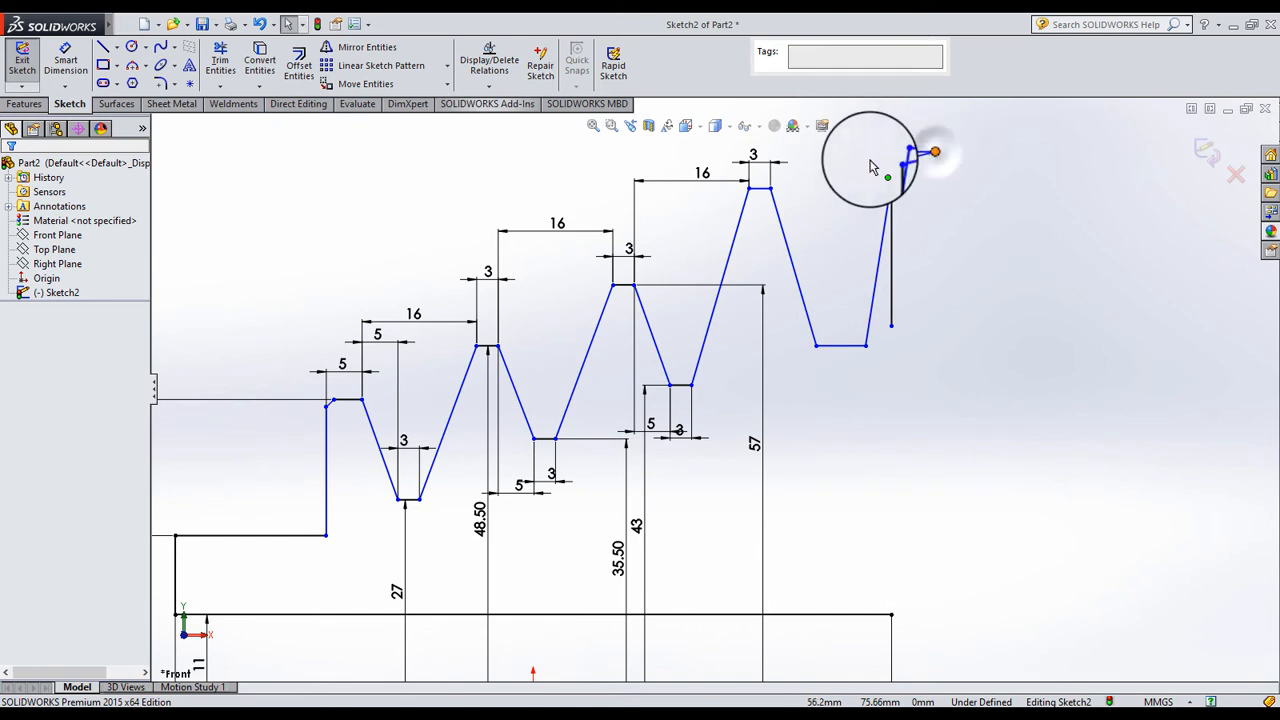
# Shorten the fourth valley line and pull the fifth top line and its chamfer to the inner side of the vertical end line
pyautogui.click(904, 160)
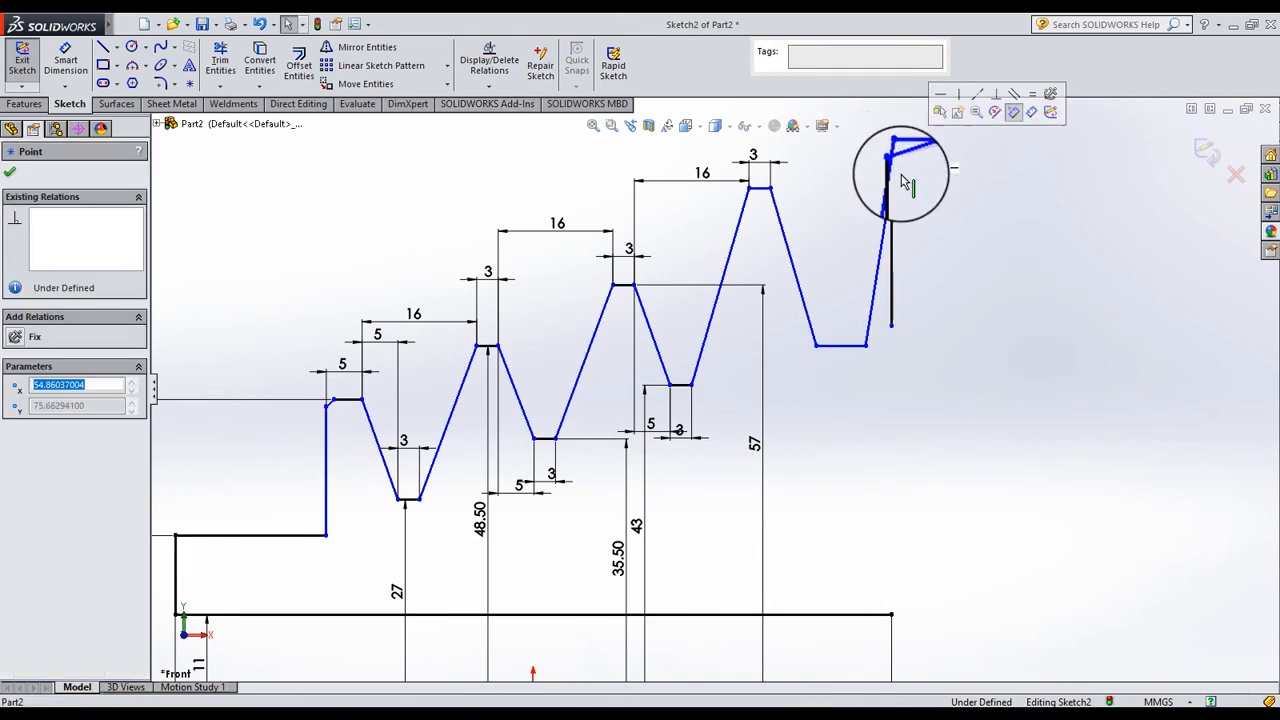
pyautogui.moveTo(869, 350); pyautogui.dragTo(833, 343)
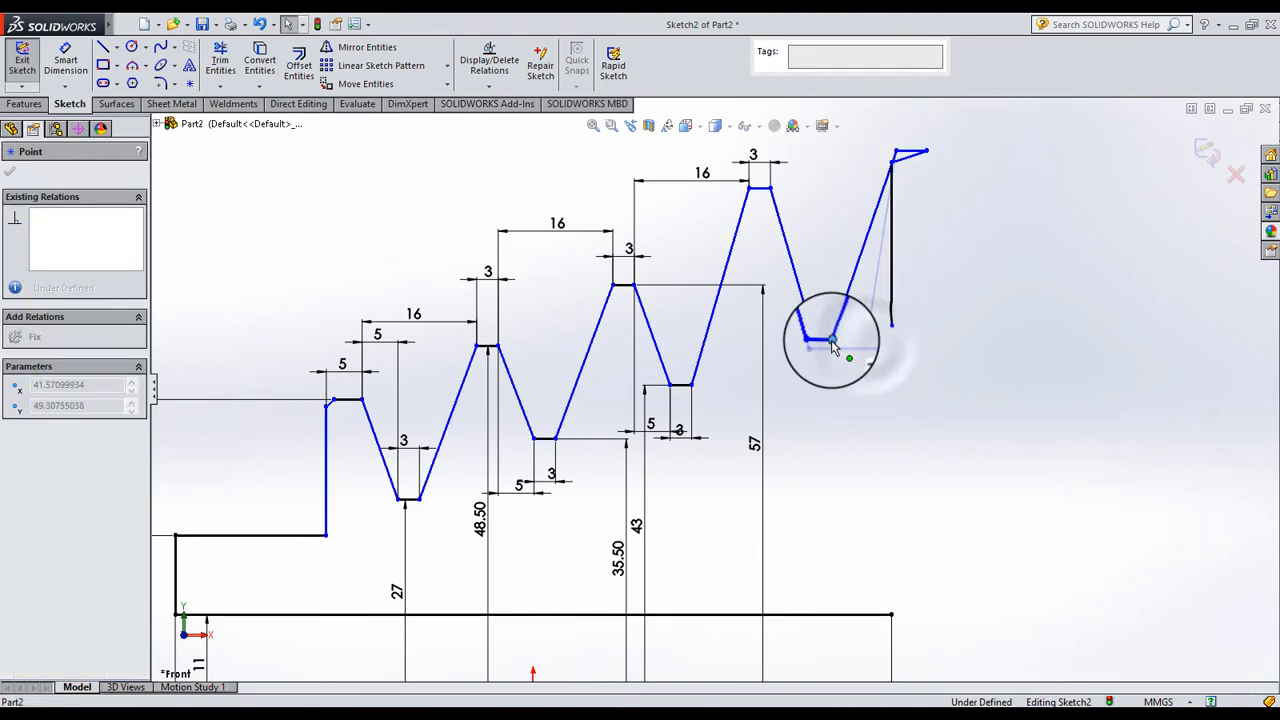
pyautogui.click(900, 153)
pyautogui.moveTo(904, 151); pyautogui.dragTo(895, 212)
pyautogui.press('Escape')
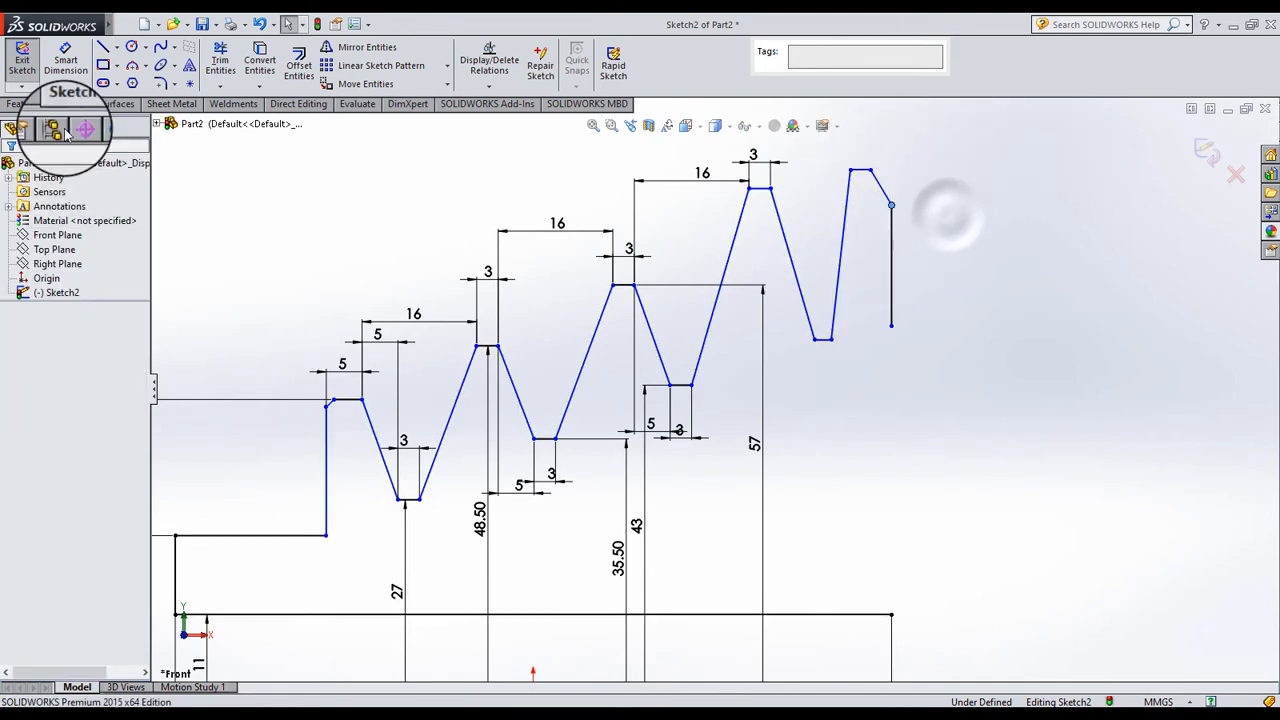
# Dimension the horizontal distance from the right end of the fourth top line to the left end of the fifth as 13 mm
pyautogui.click(62, 60)
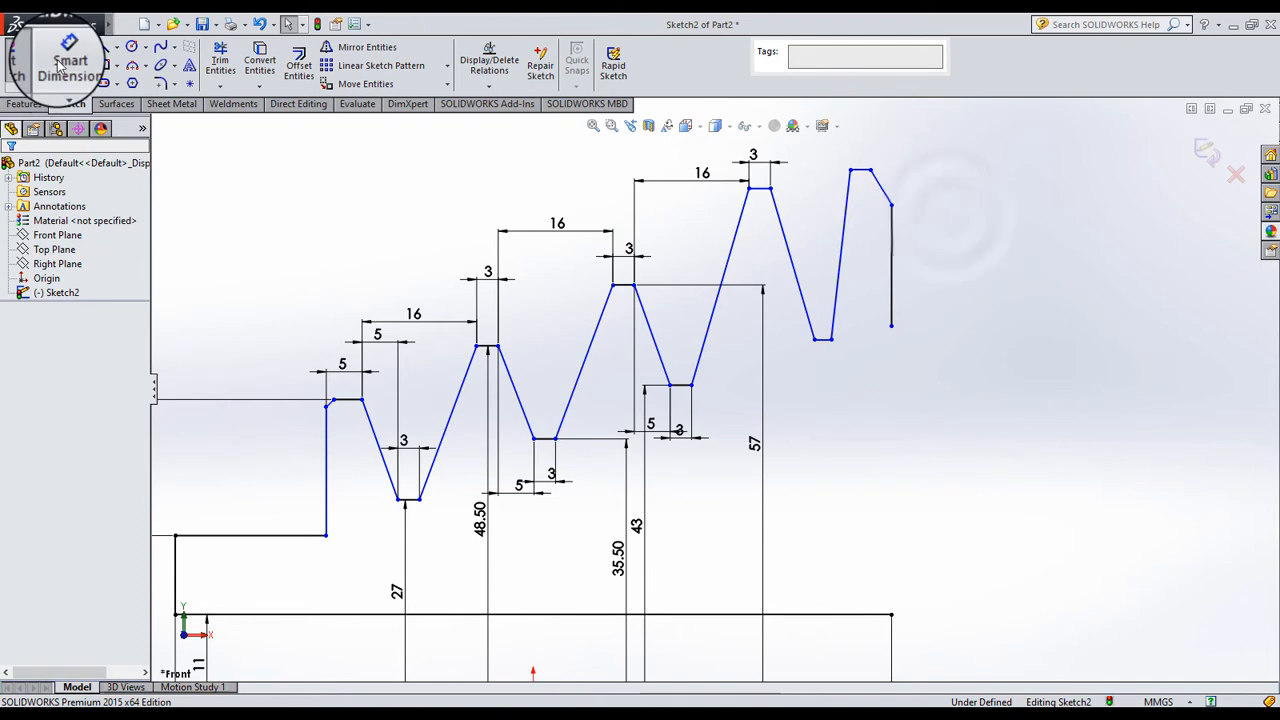
pyautogui.click(771, 192)
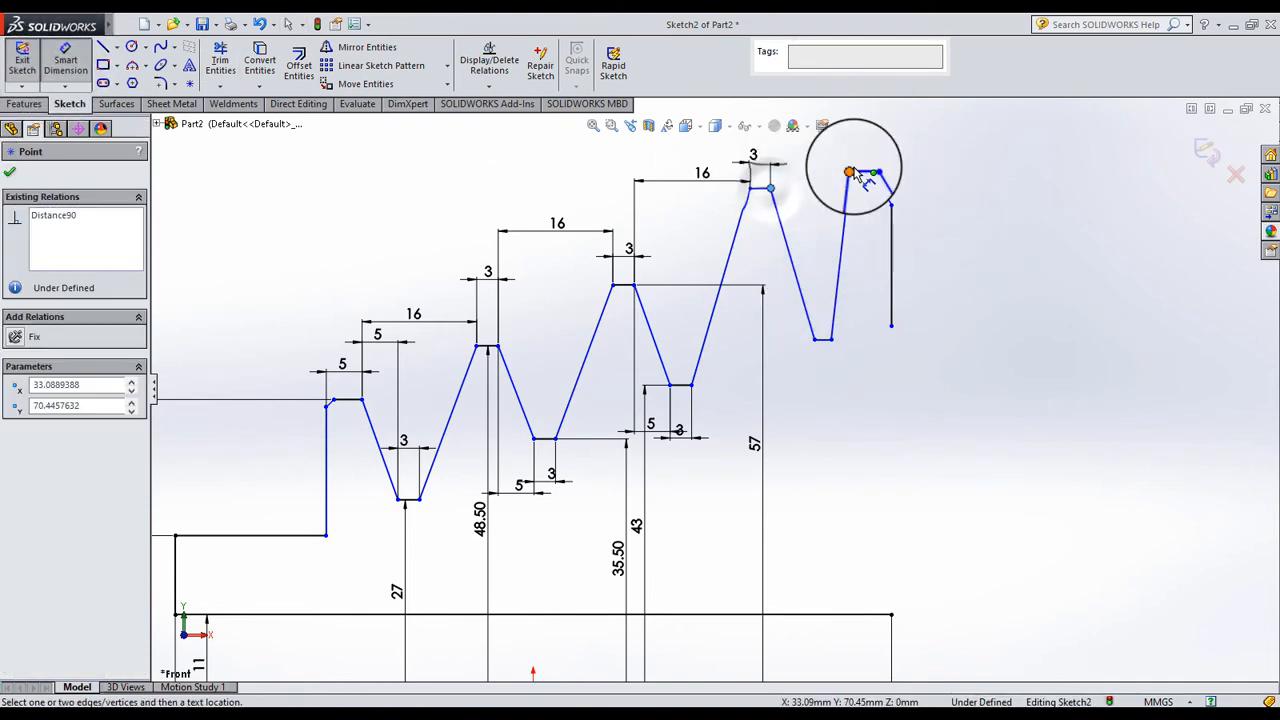
pyautogui.click(796, 185)
pyautogui.press('Return')
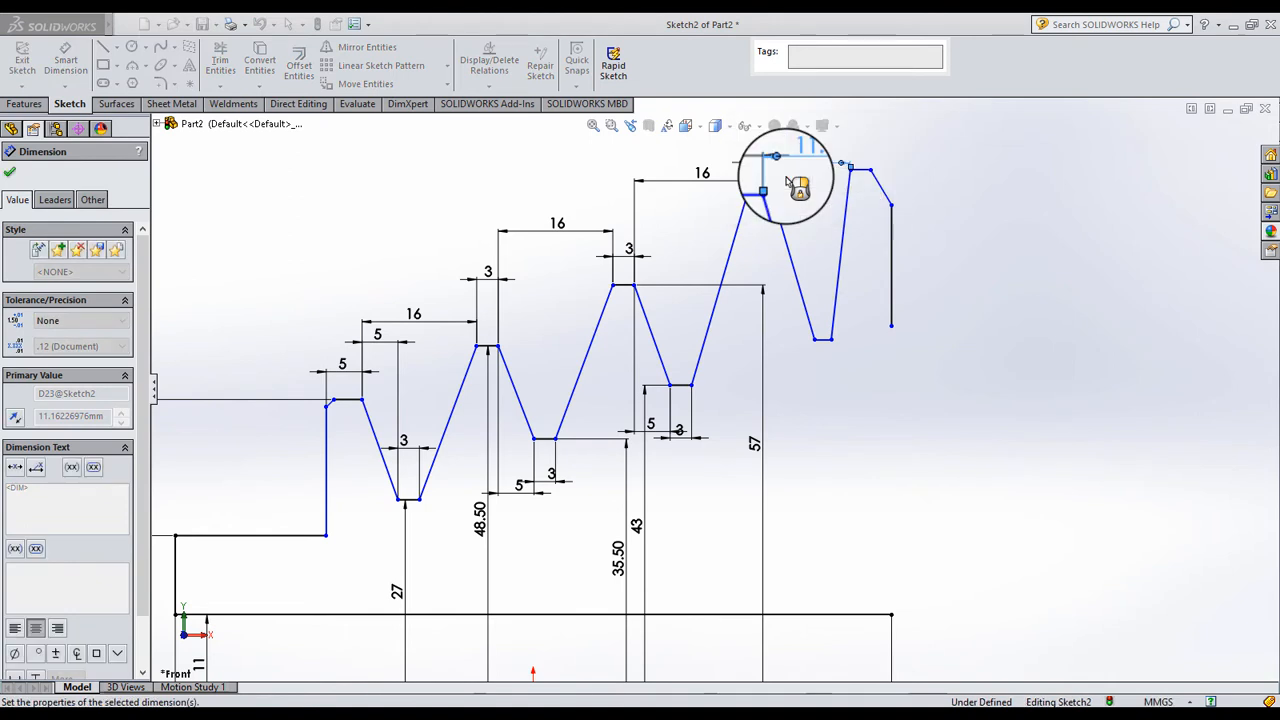
pyautogui.click(866, 222)
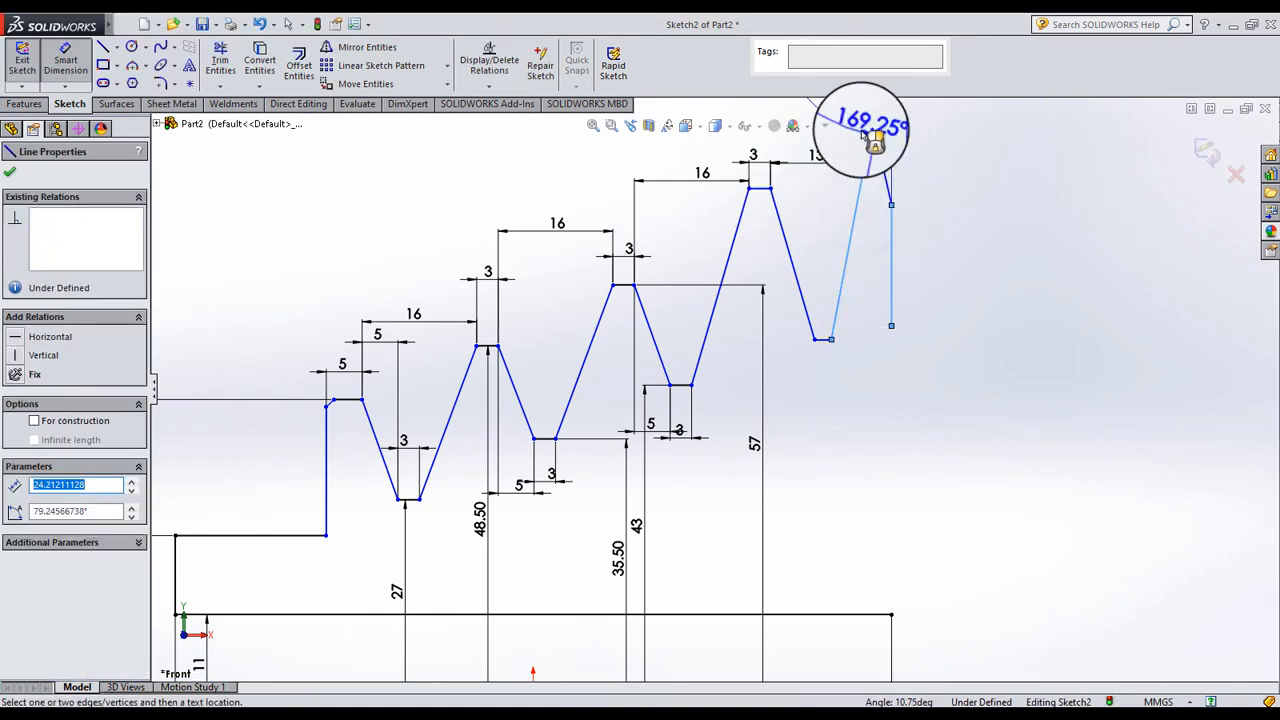
pyautogui.press('Escape')
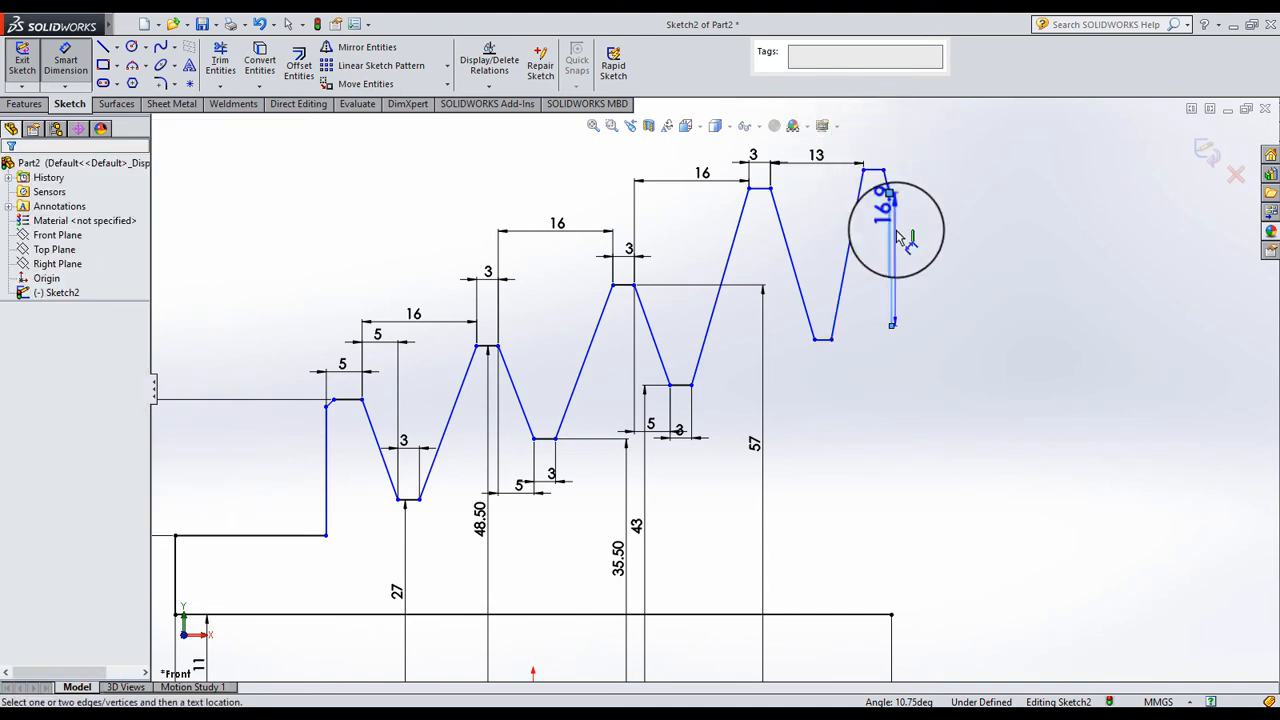
# Dimension the horizontal distance from the left end of the fifth top line to the upper end of the vertical end line as 5 mm
pyautogui.click(868, 182)
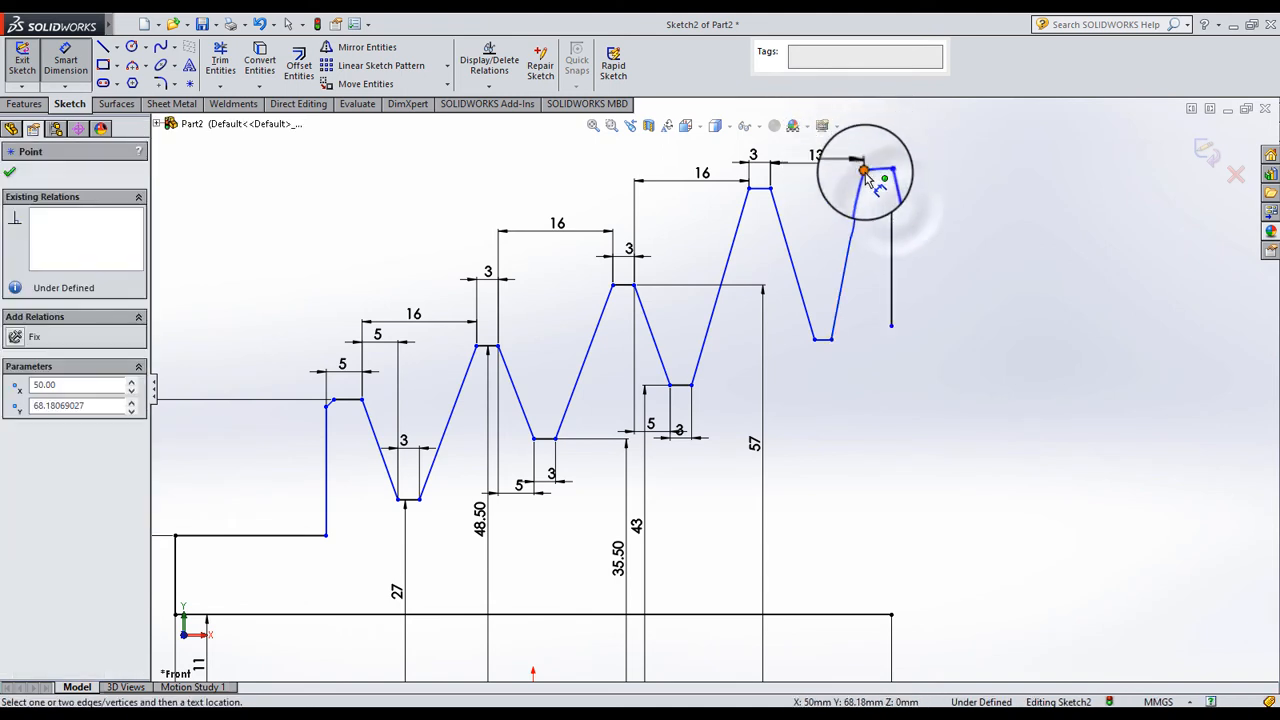
pyautogui.click(850, 140)
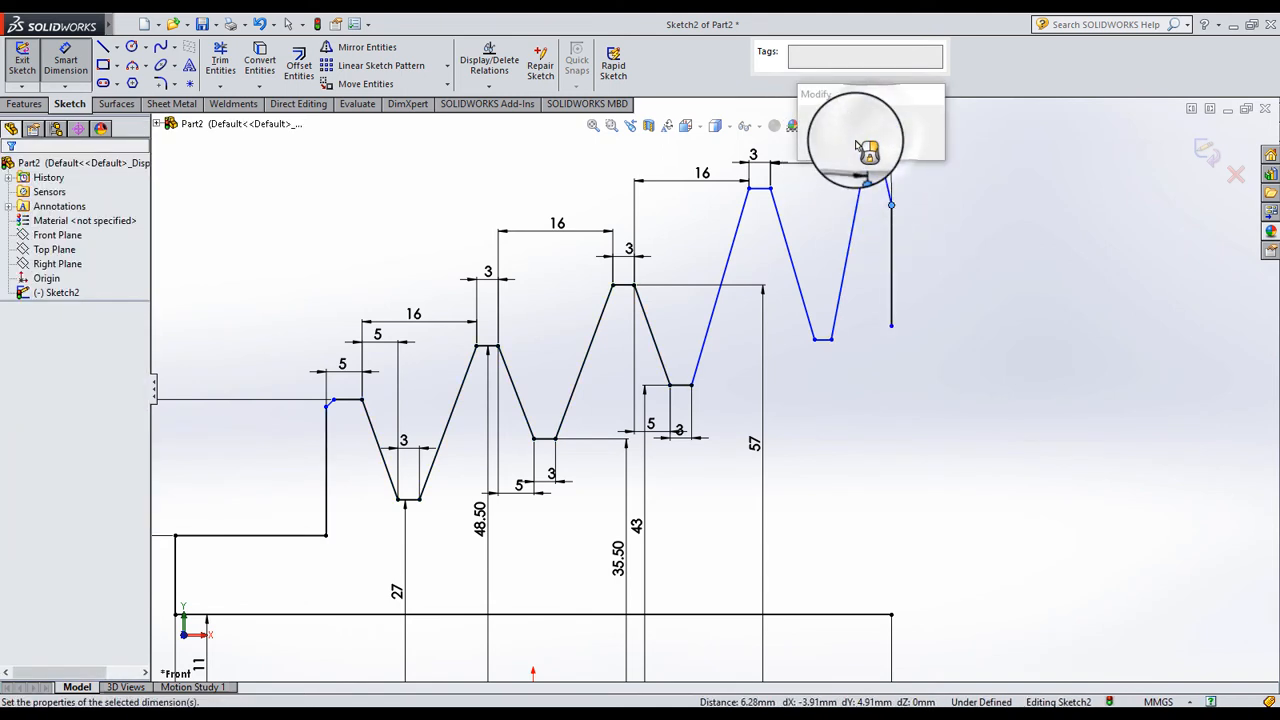
pyautogui.write('5')
pyautogui.press('Return')
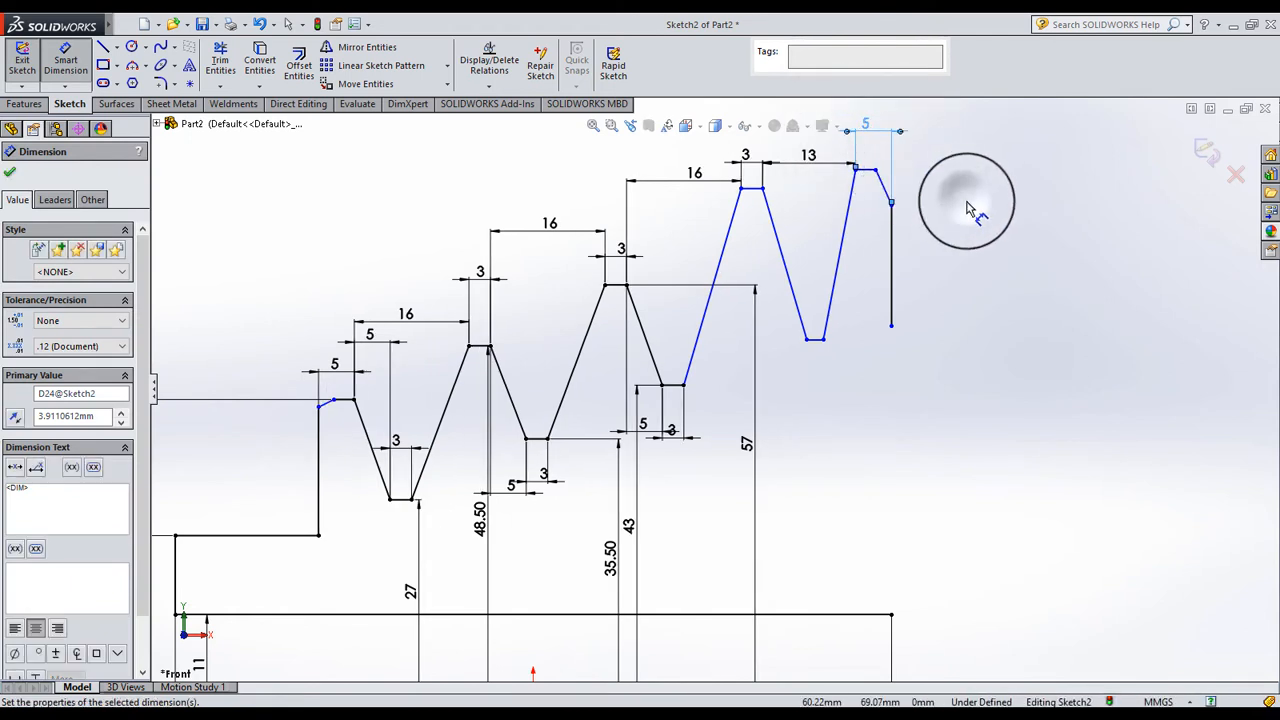
pyautogui.click(967, 208)
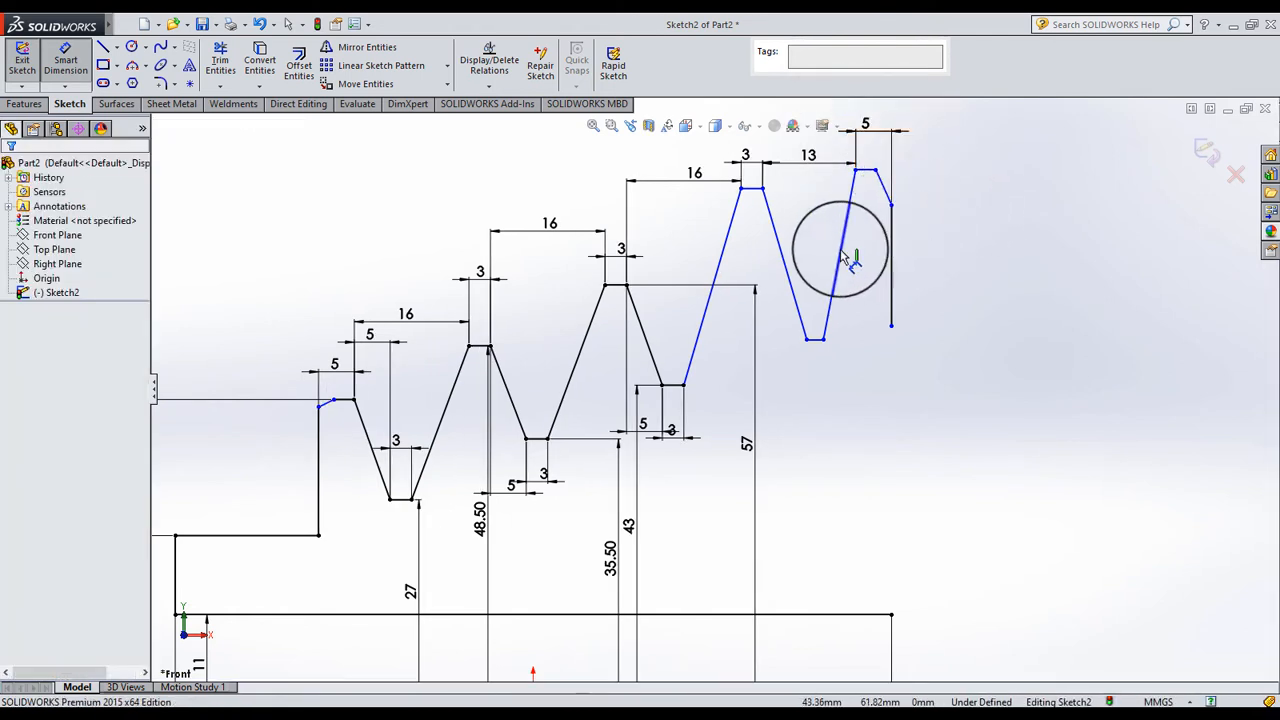
# Dimension the horizontal span of the fourth valley's falling flank as 5 mm
pyautogui.click(790, 312)
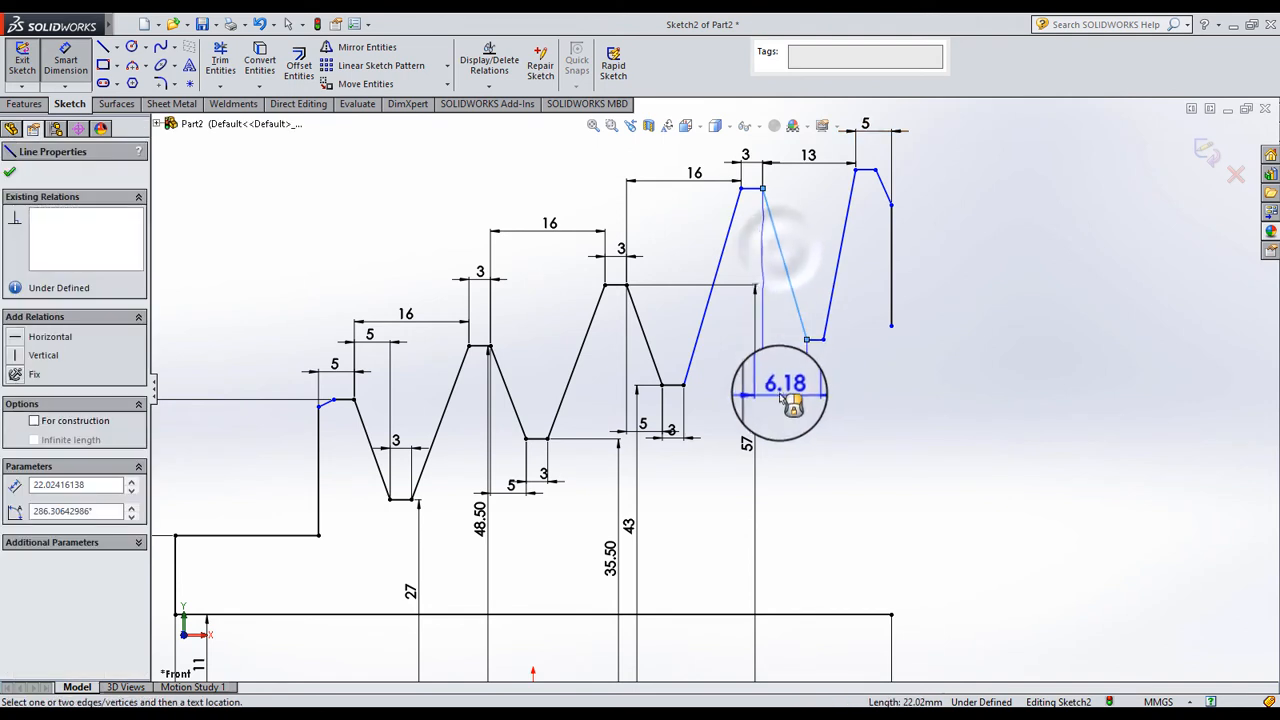
pyautogui.click(781, 403)
pyautogui.write('5')
pyautogui.press('Return')
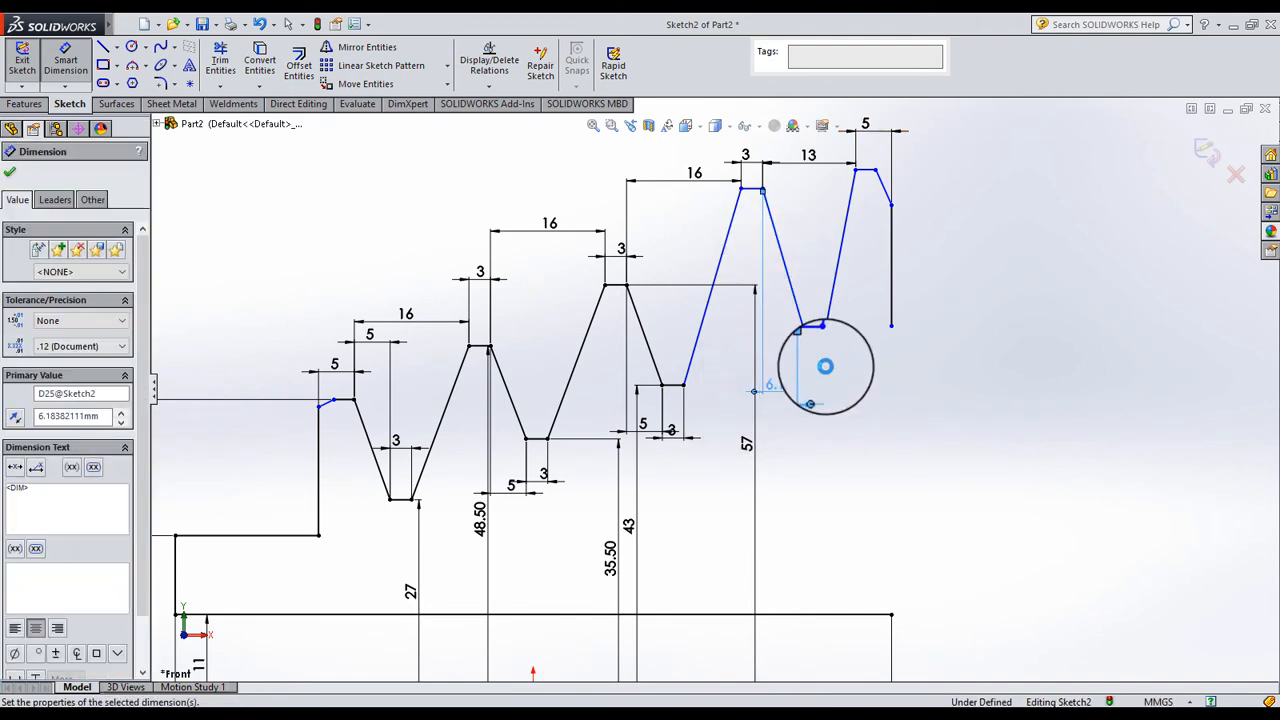
# Dimension the length of the fourth valley line as 3 mm
pyautogui.click(808, 343)
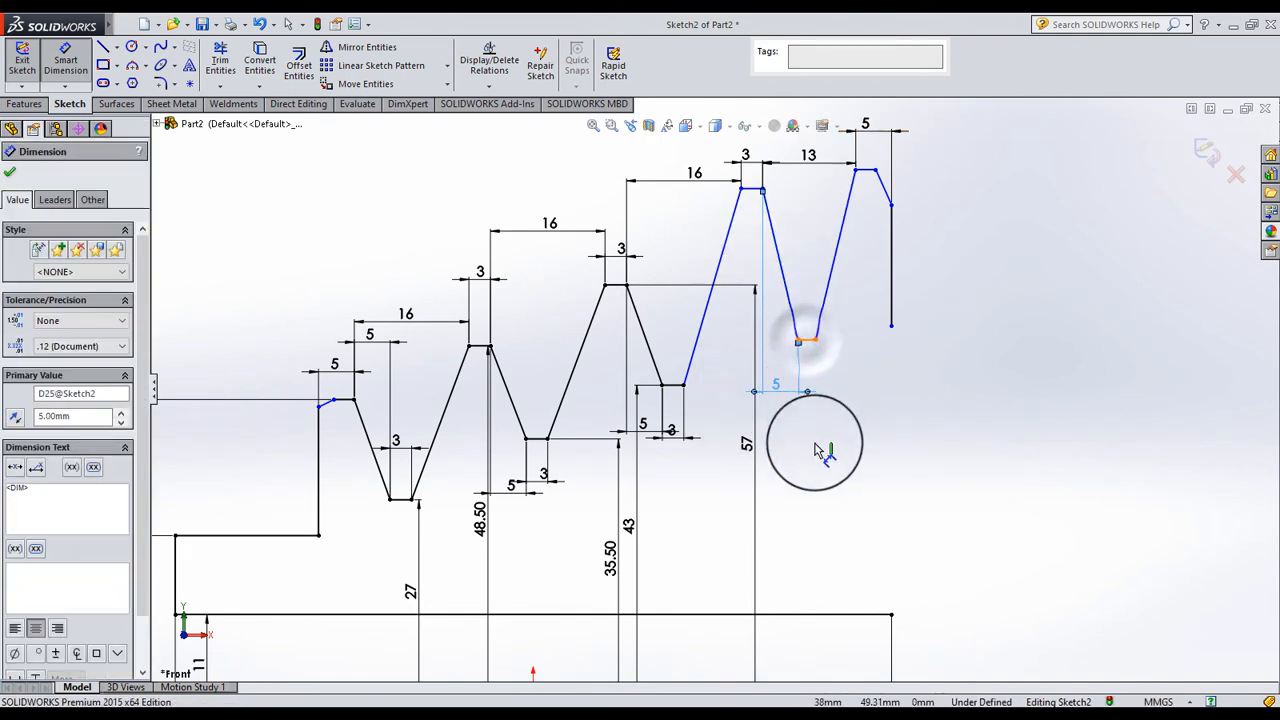
pyautogui.click(816, 436)
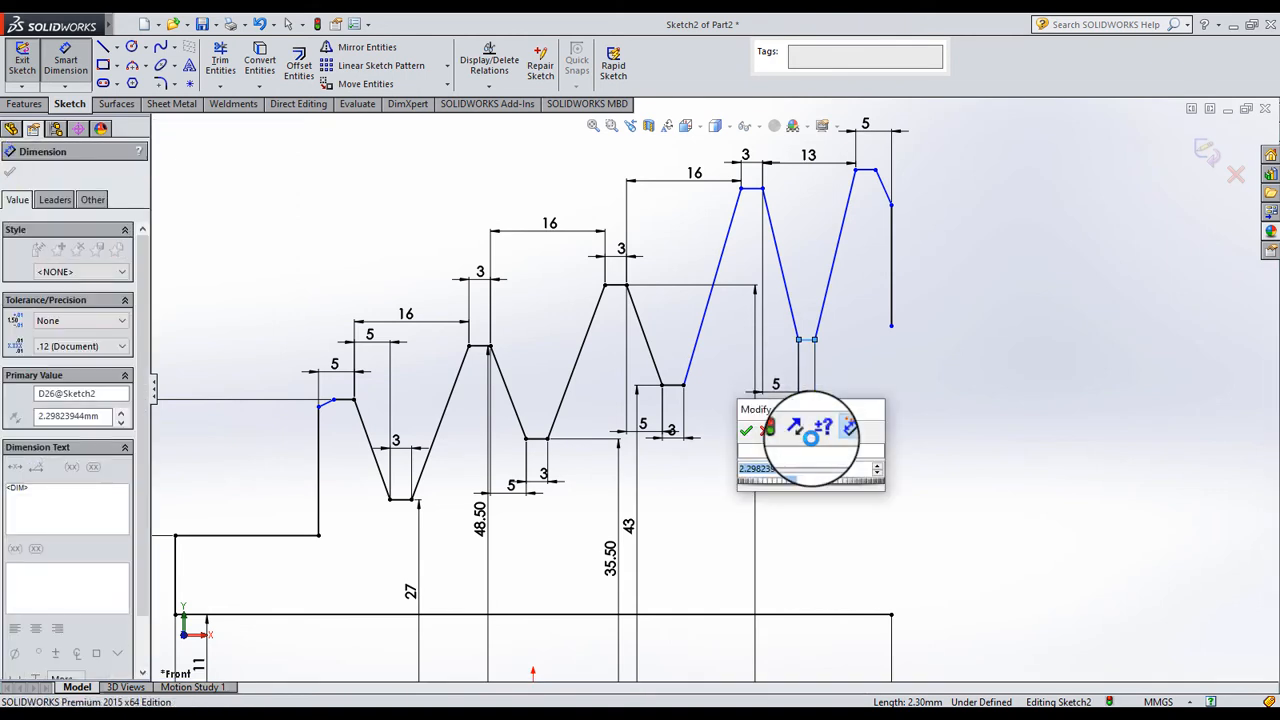
pyautogui.write('3')
pyautogui.press('Return')
pyautogui.click(962, 392)
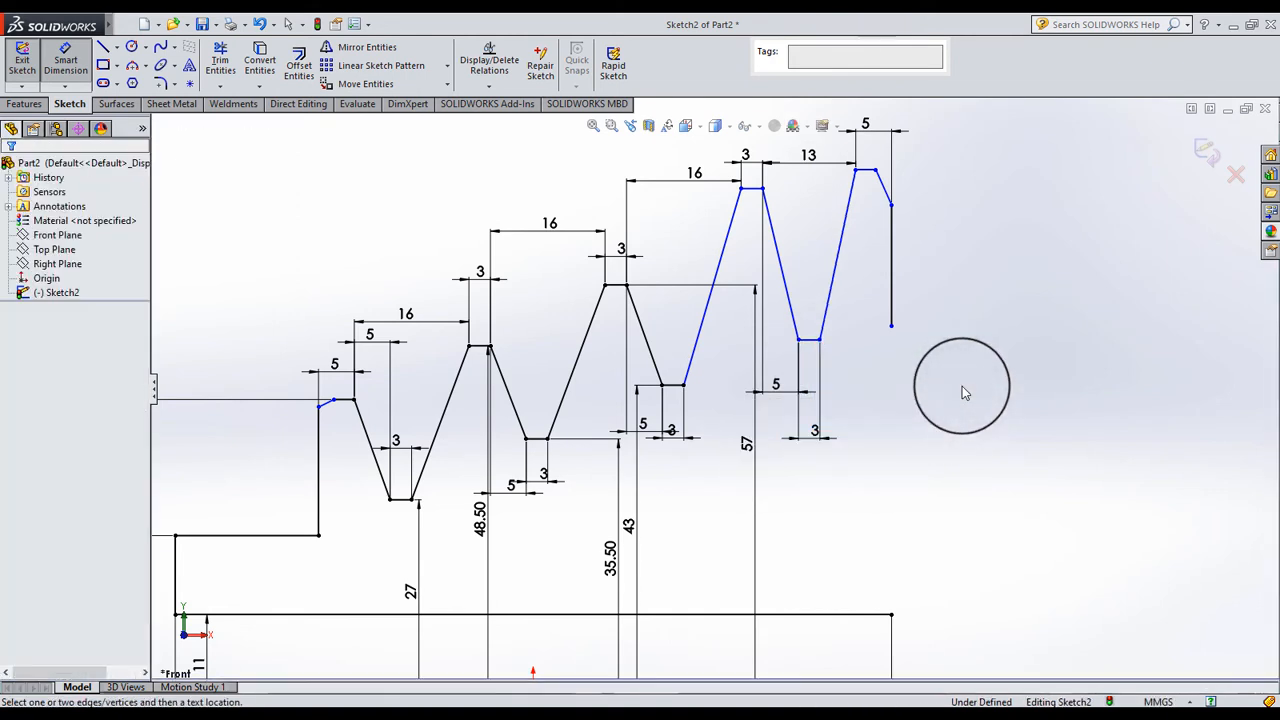
# Dimension the height of the fifth top line above the centerline as 65 mm
pyautogui.click(868, 174)
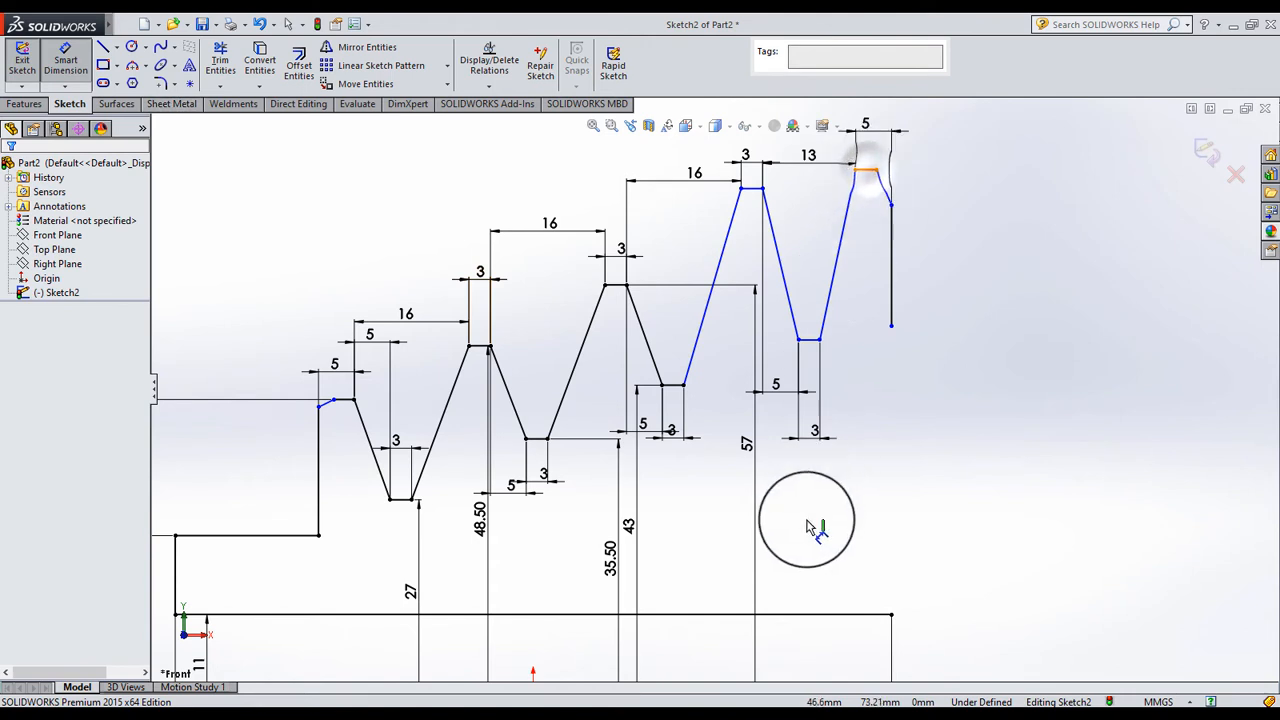
pyautogui.scroll(3, 825, 570)
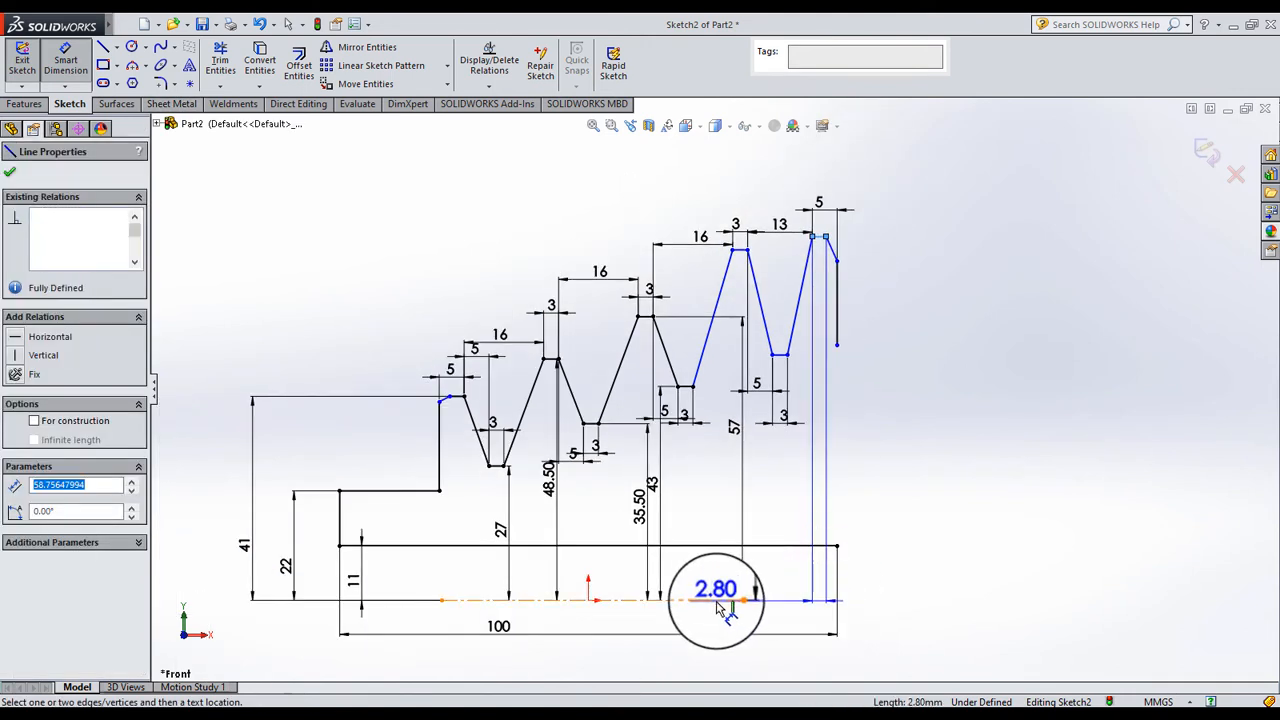
pyautogui.click(717, 600)
pyautogui.click(906, 460)
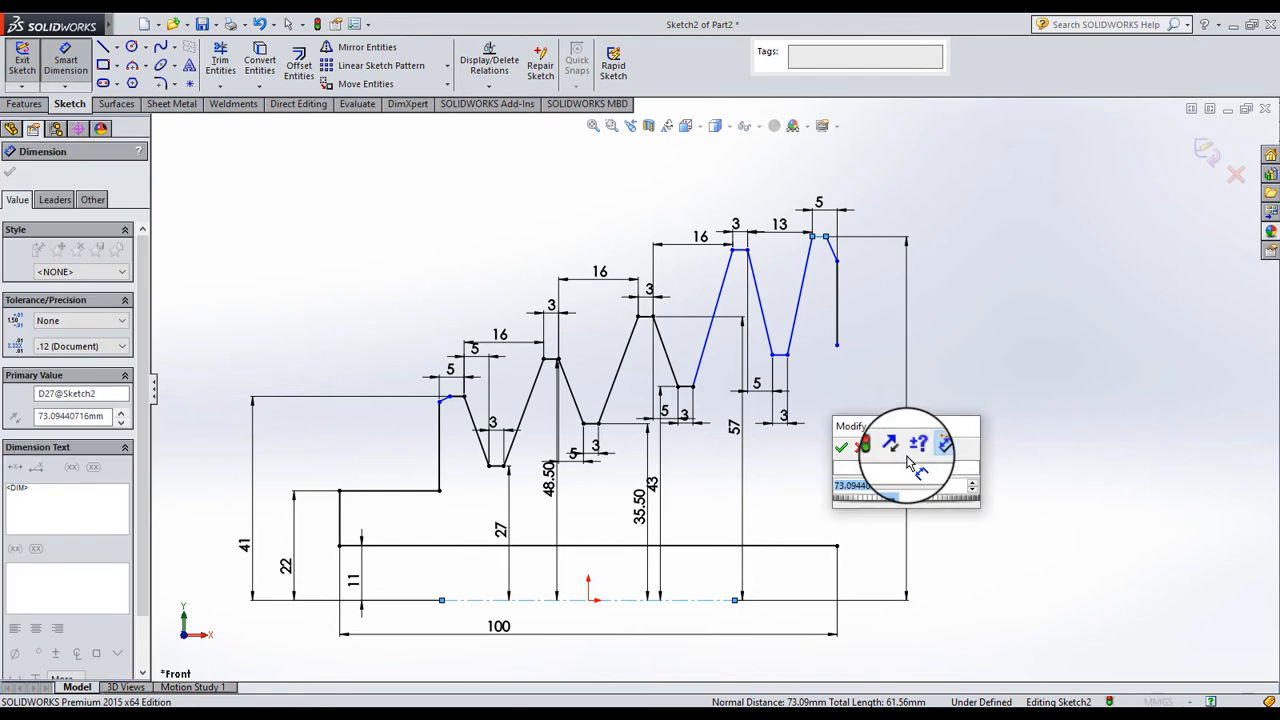
pyautogui.write('65')
pyautogui.press('Return')
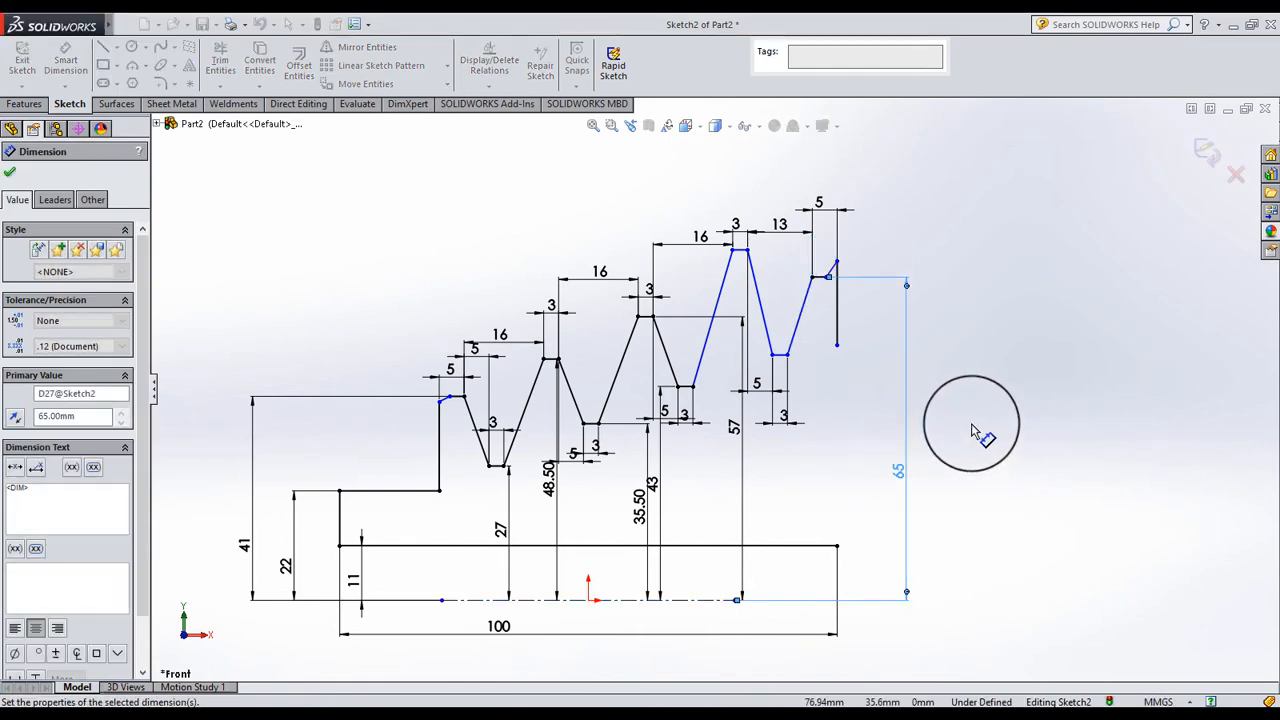
pyautogui.click(975, 420)
# Dimension the height of the fourth valley line above the centerline as 65 mm
pyautogui.scroll(-2, 812, 366)
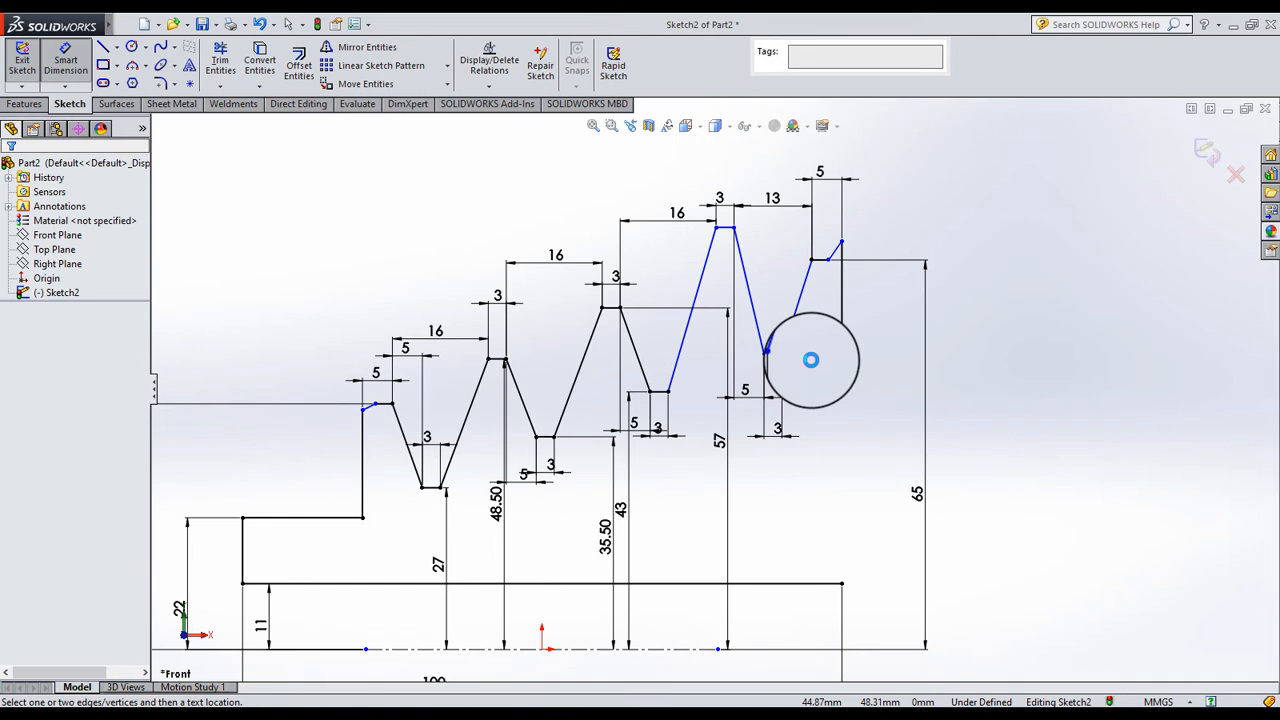
pyautogui.click(772, 353)
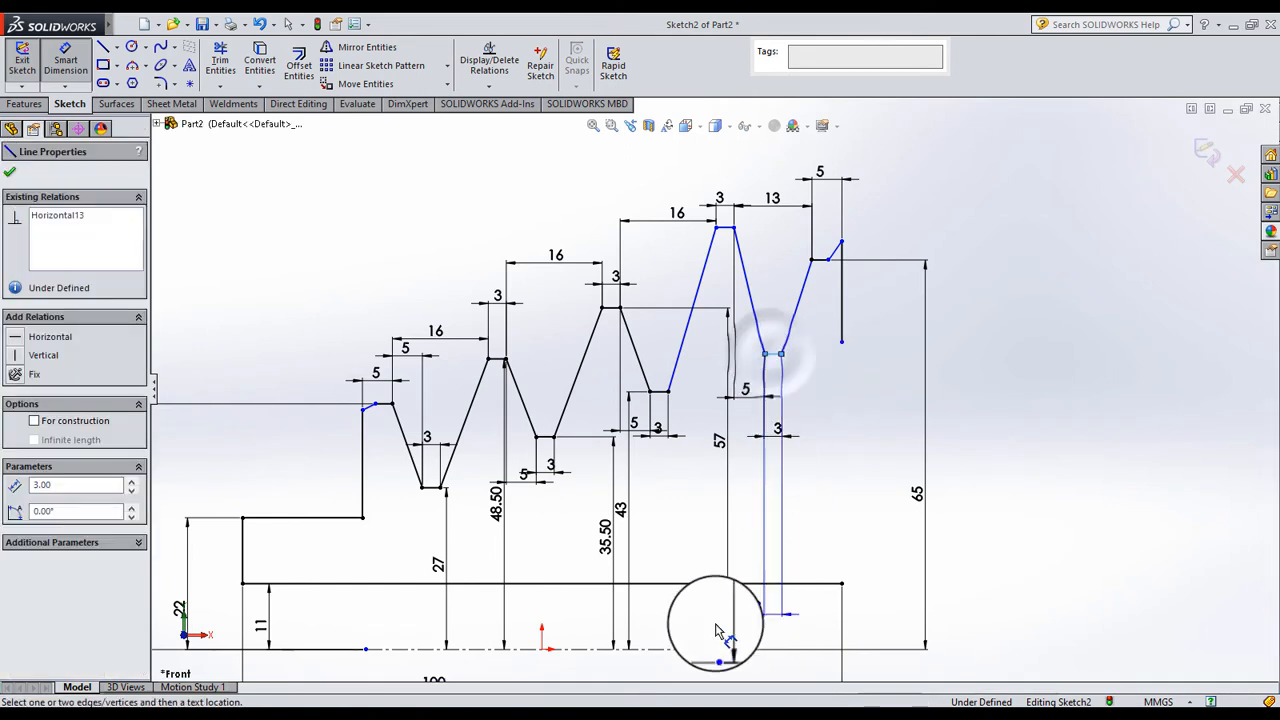
pyautogui.click(702, 650)
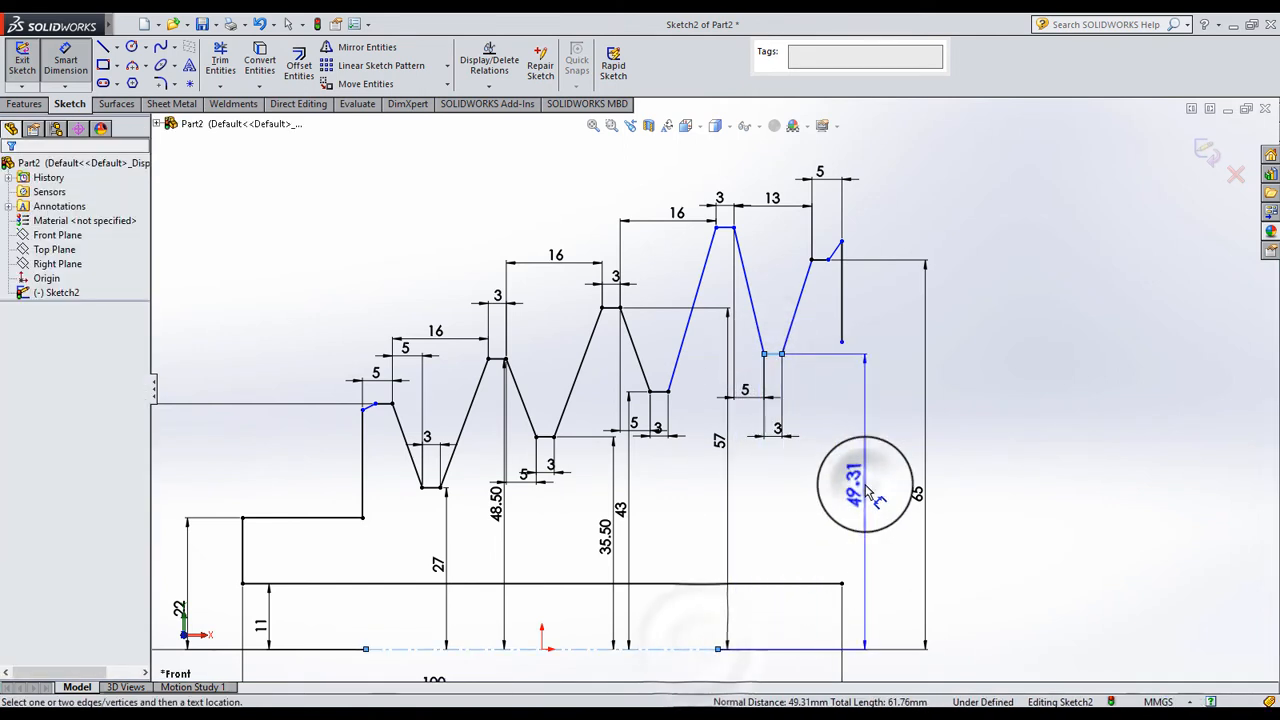
pyautogui.click(864, 490)
pyautogui.write('65')
pyautogui.press('Return')
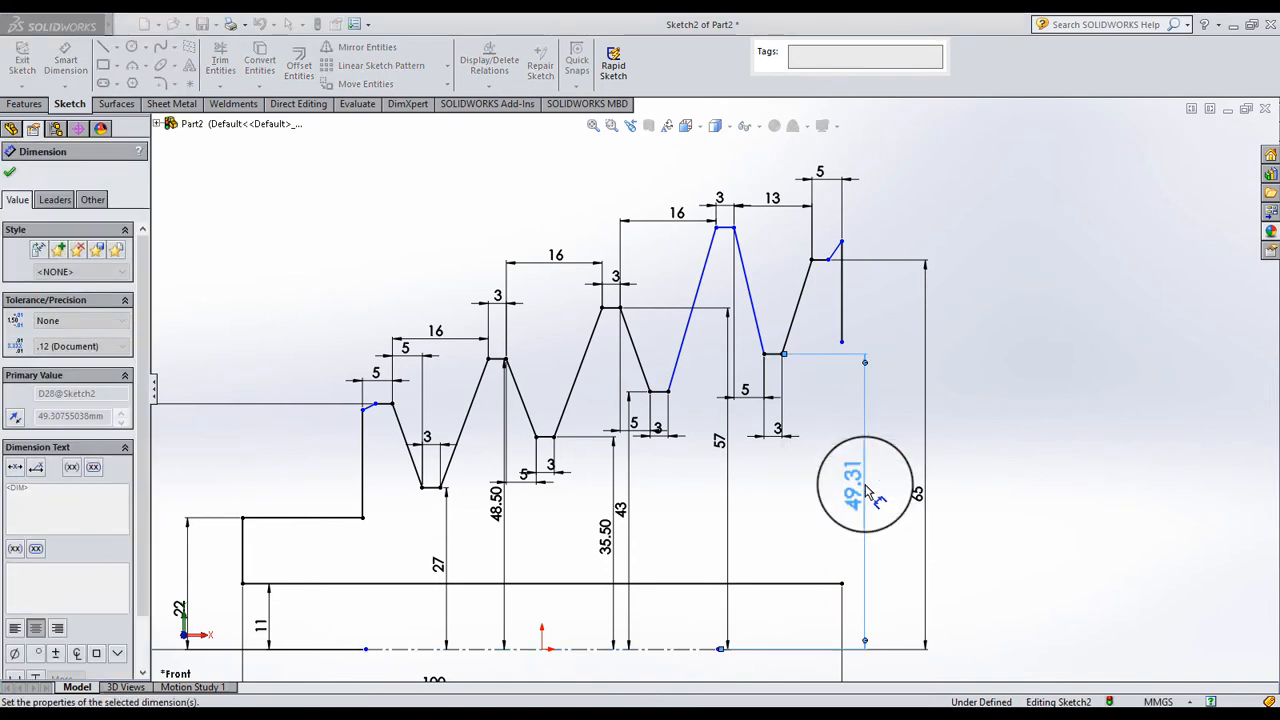
# Set the fourth valley line's height above the centerline to 51.50 mm and move the right-end chamfer line's outer end point below the fifth top line
pyautogui.click(406, 223)
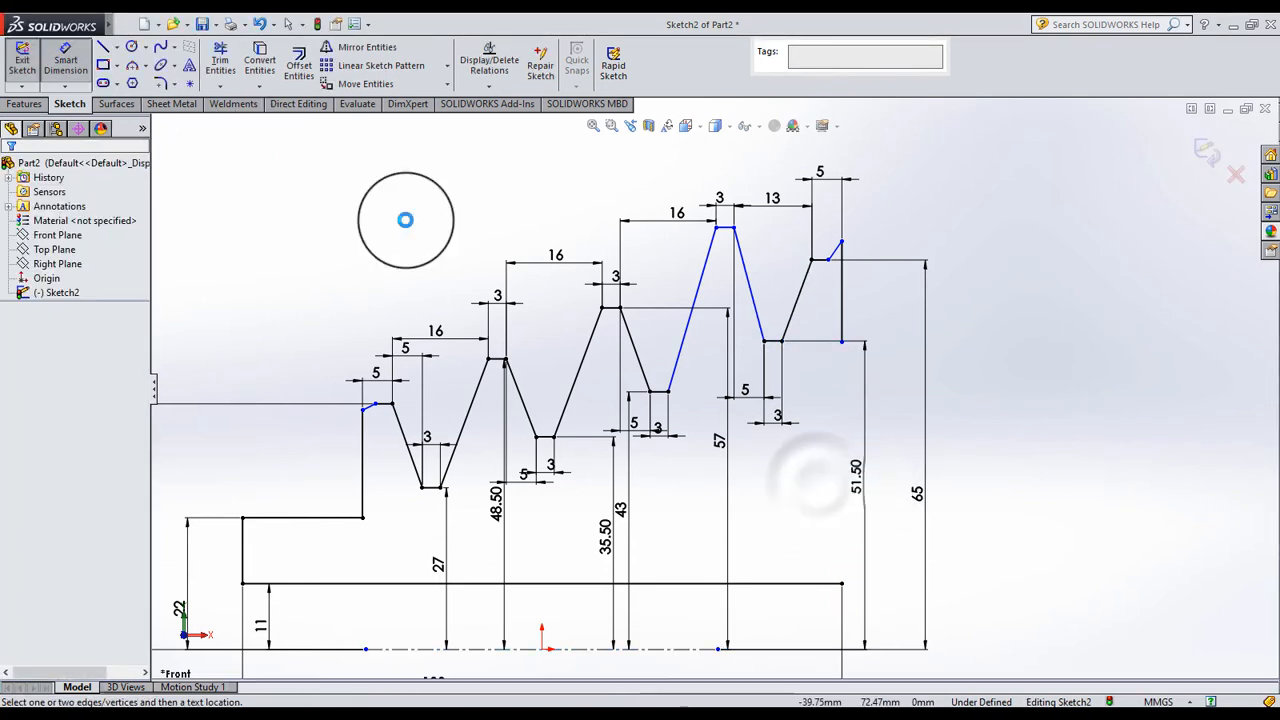
pyautogui.click(65, 62)
pyautogui.scroll(-3, 937, 247)
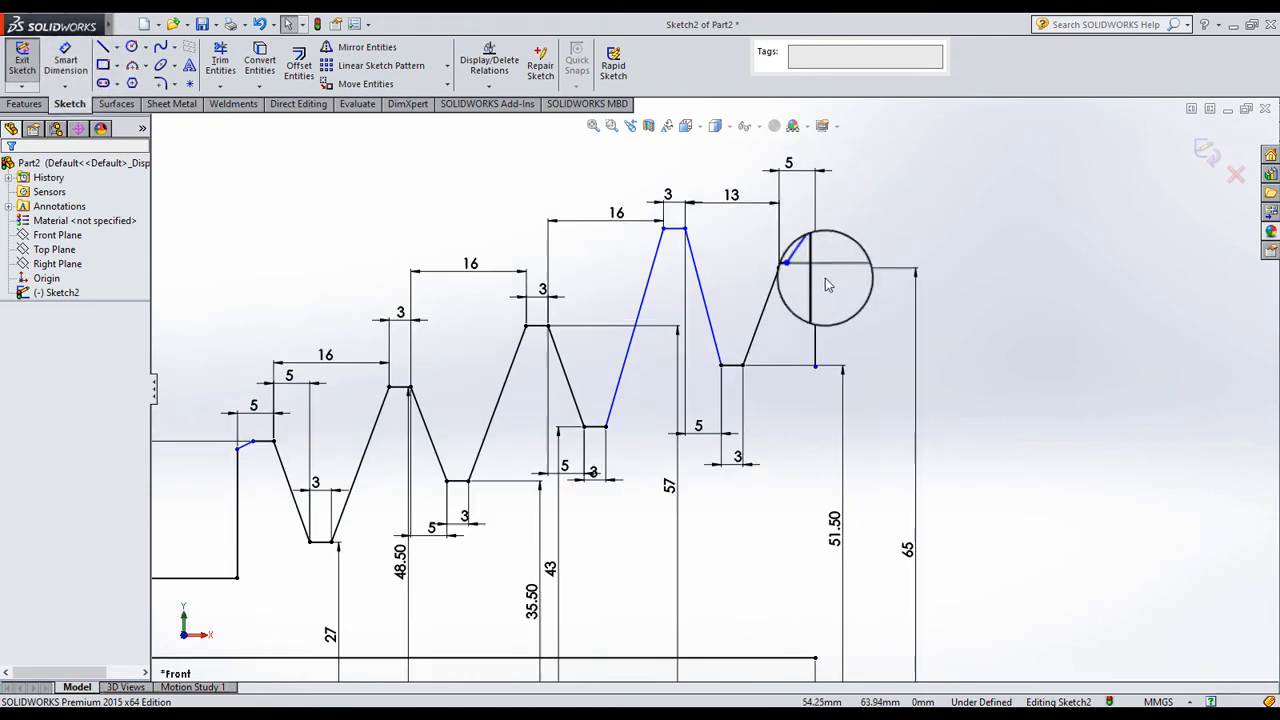
pyautogui.moveTo(789, 292); pyautogui.dragTo(786, 314)
pyautogui.scroll(5, 686, 434)
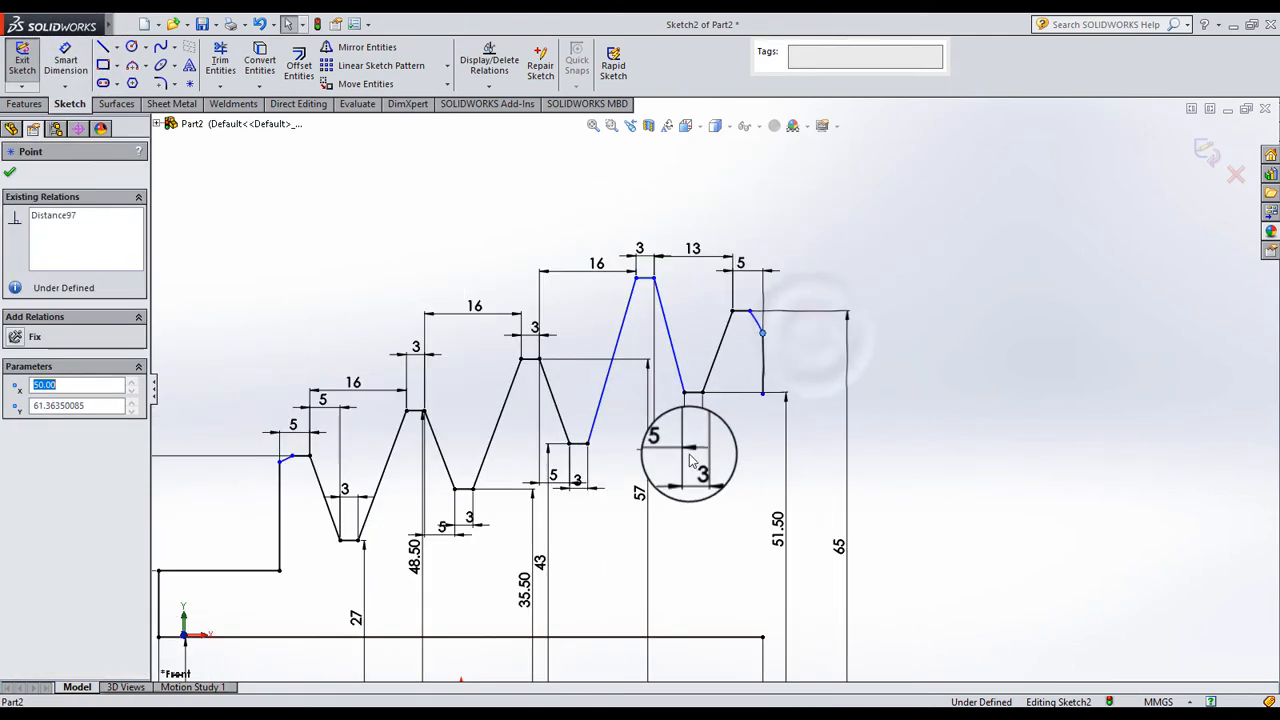
pyautogui.scroll(-1, 688, 424)
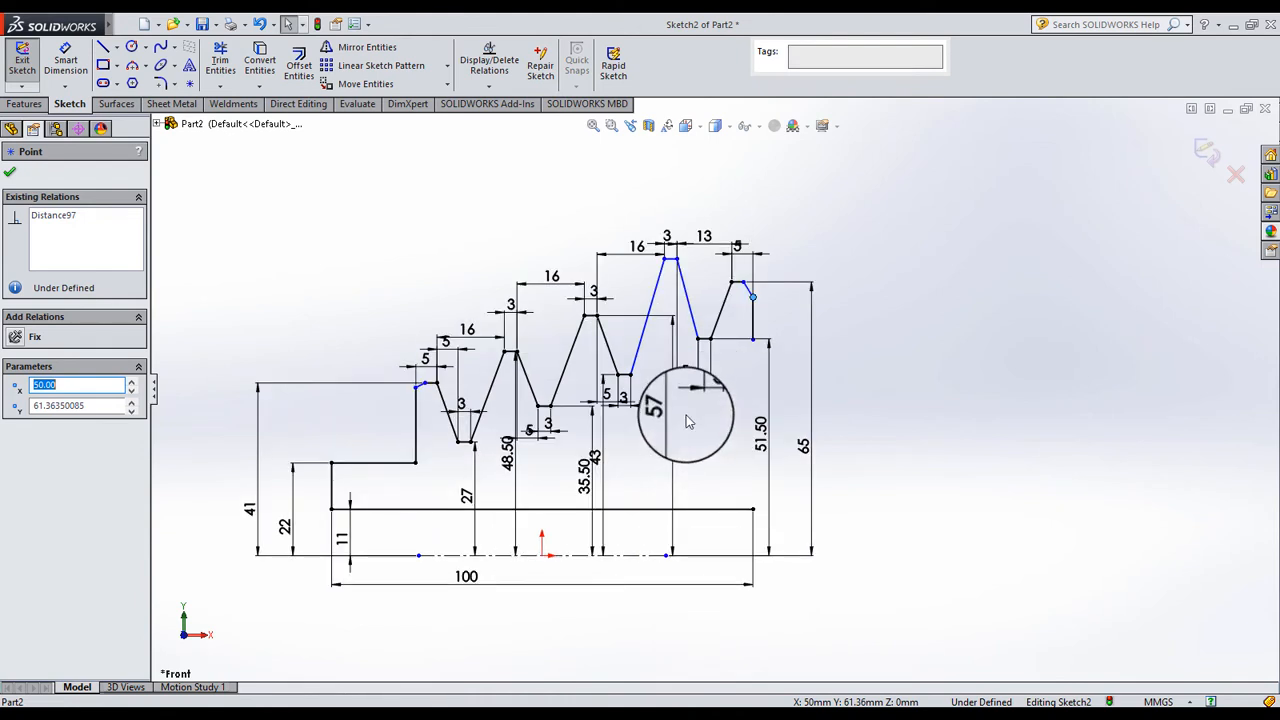
# Dimension the height of the fourth top line above the centerline as 65 mm
pyautogui.click(65, 60)
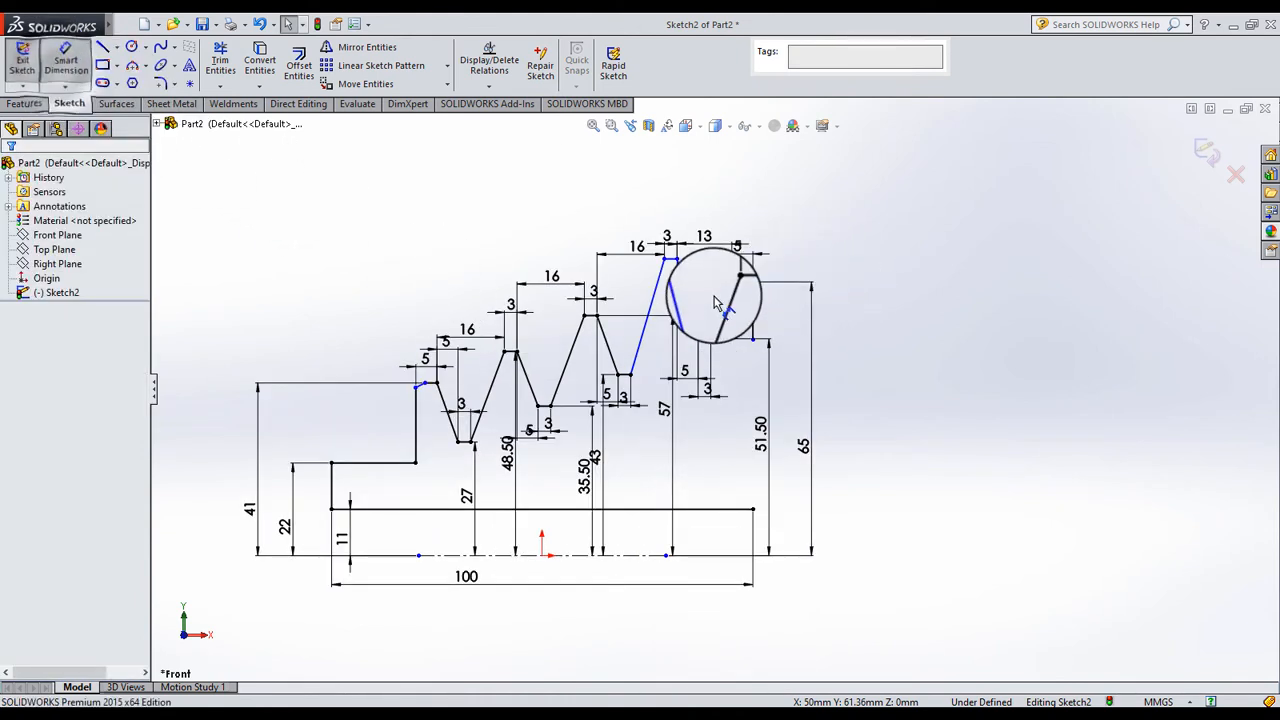
pyautogui.scroll(-2, 700, 290)
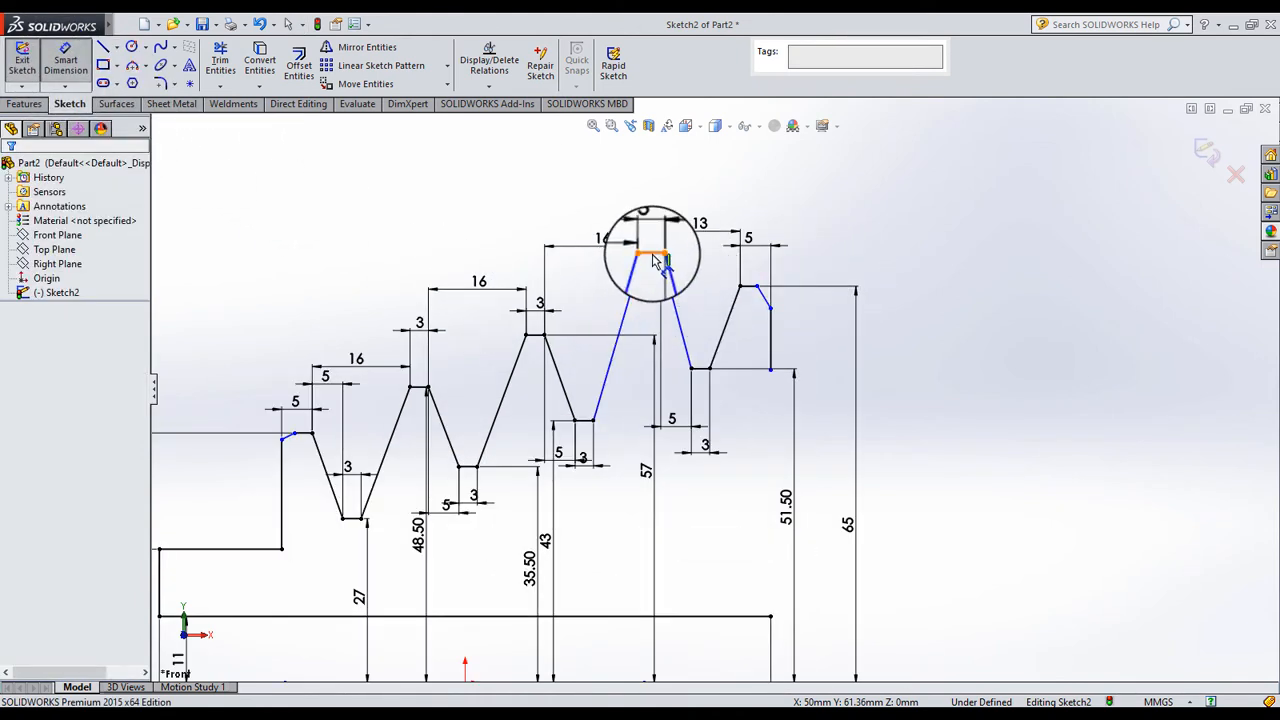
pyautogui.click(650, 252)
pyautogui.scroll(2, 634, 608)
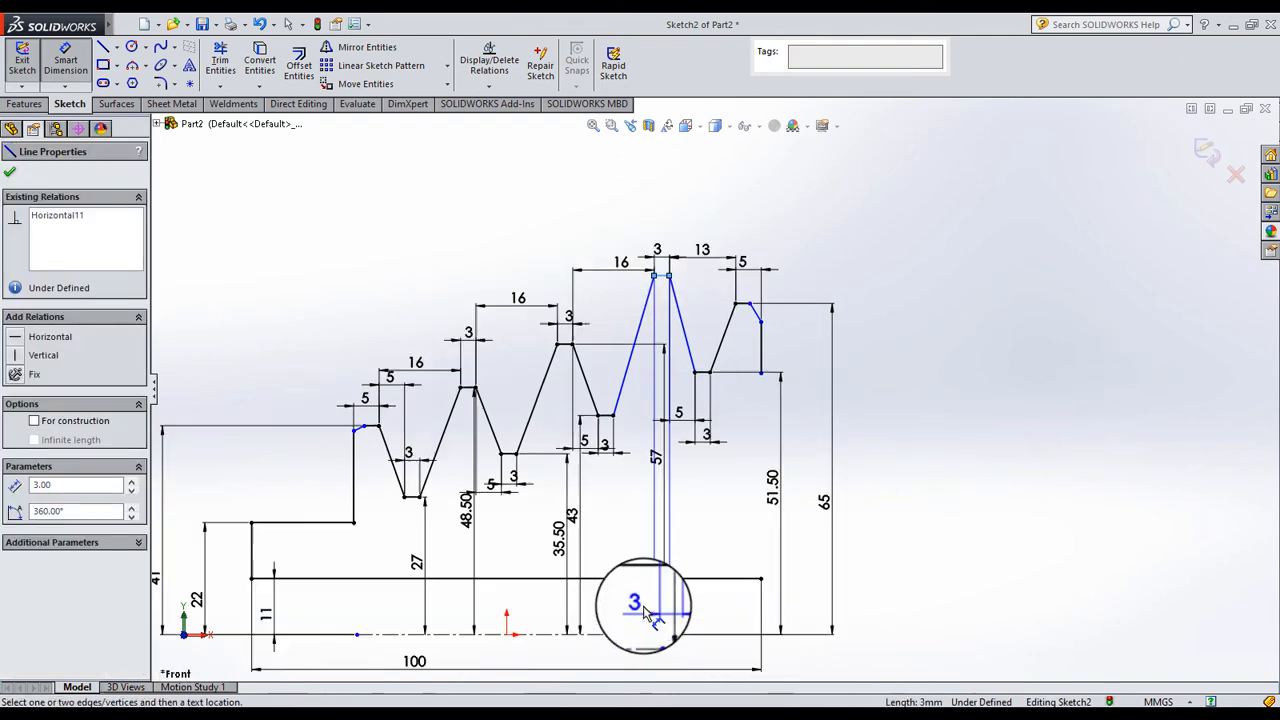
pyautogui.click(635, 595)
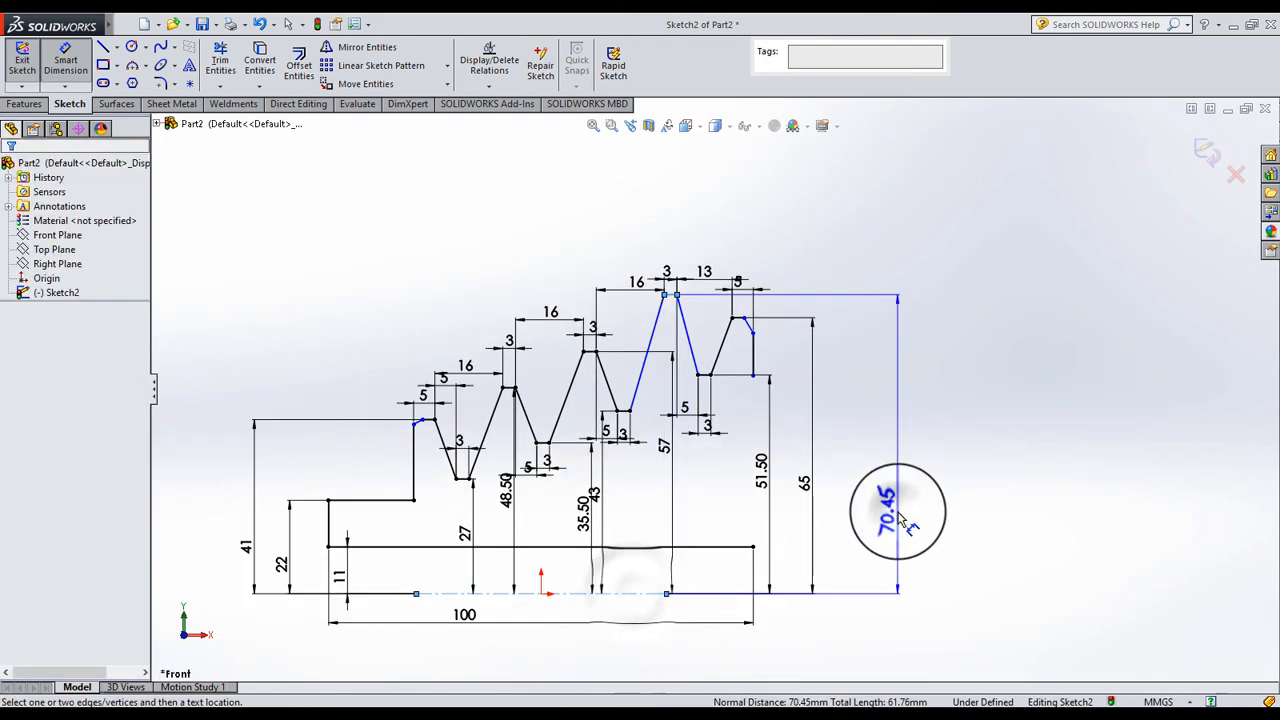
pyautogui.click(900, 519)
pyautogui.press('Return')
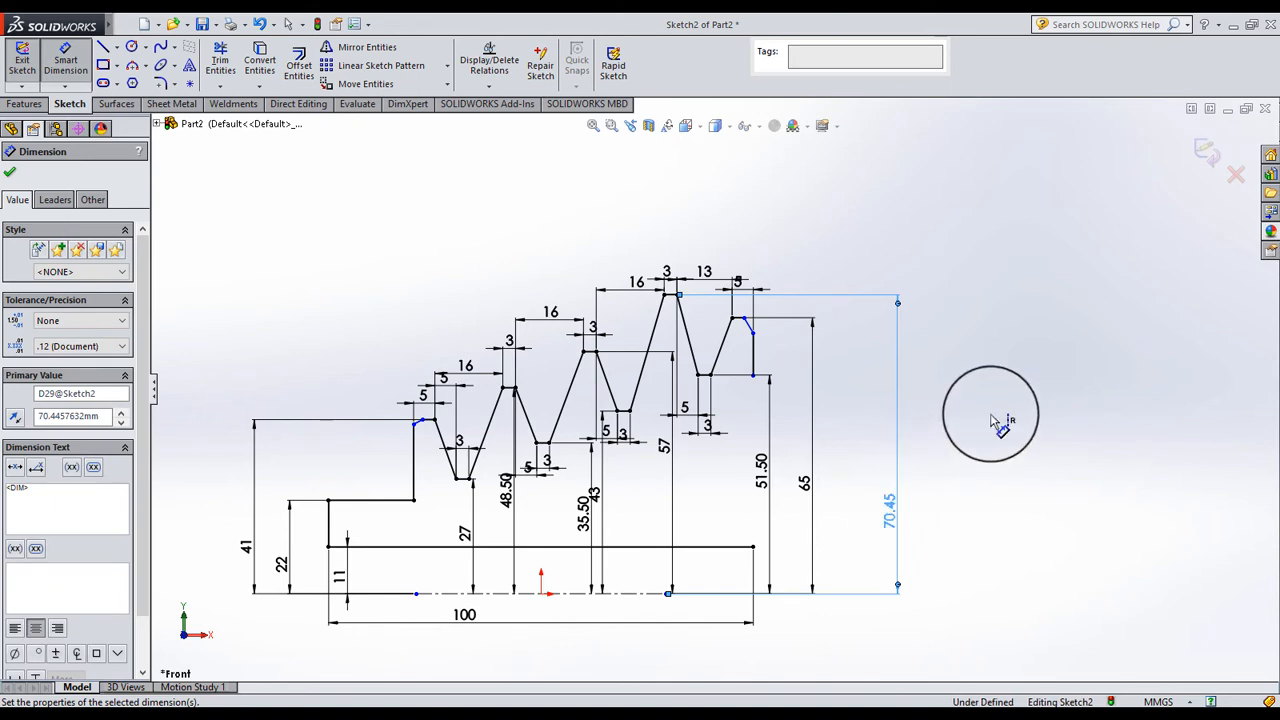
pyautogui.click(990, 420)
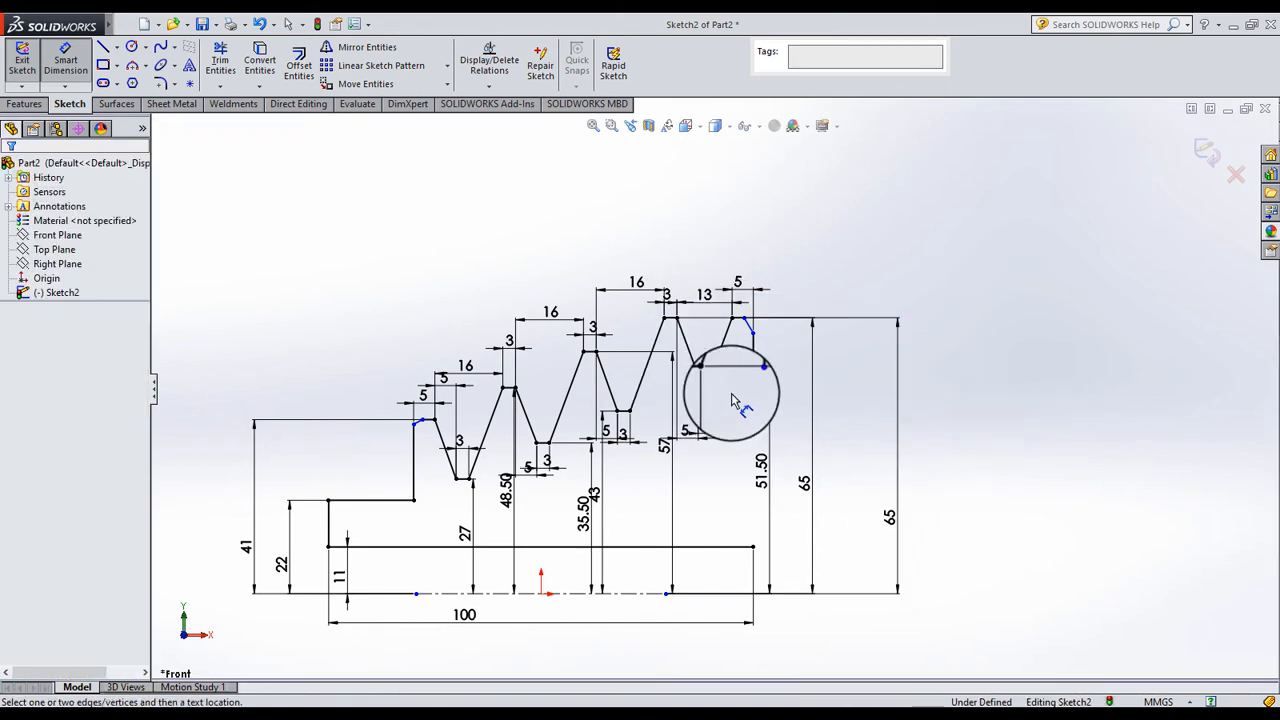
pyautogui.scroll(-3, 740, 380)
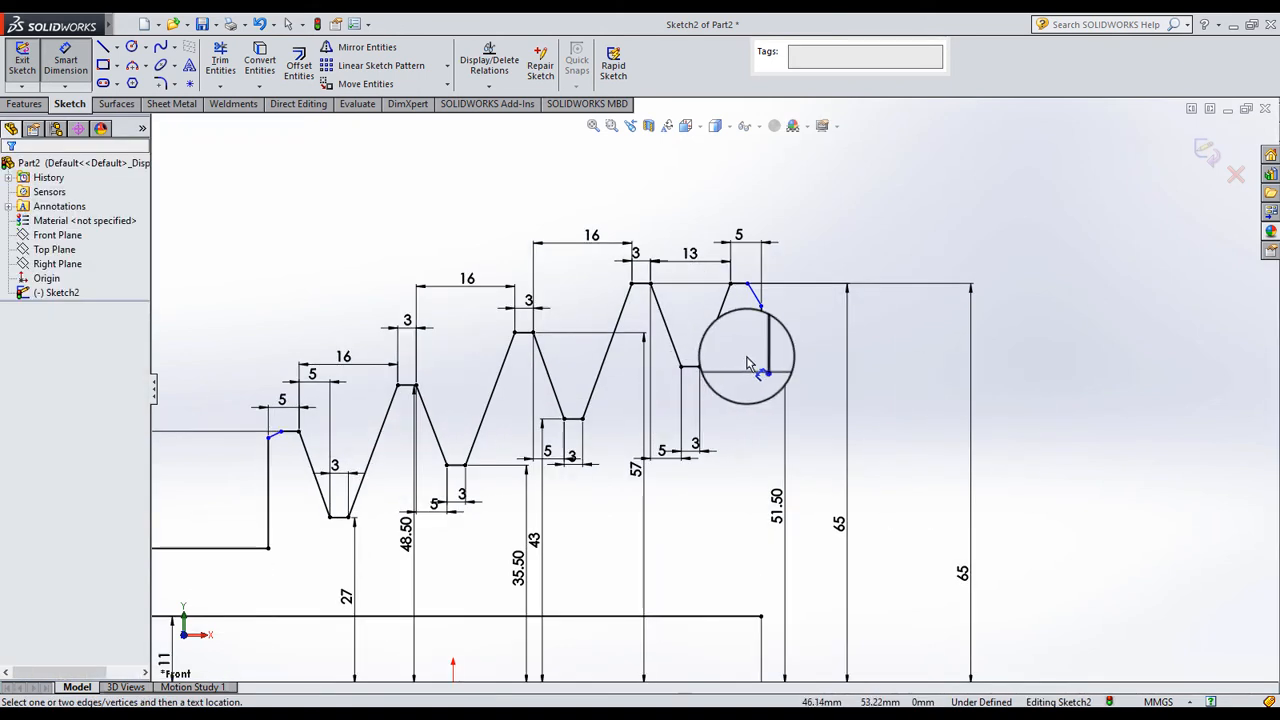
pyautogui.scroll(2, 747, 365)
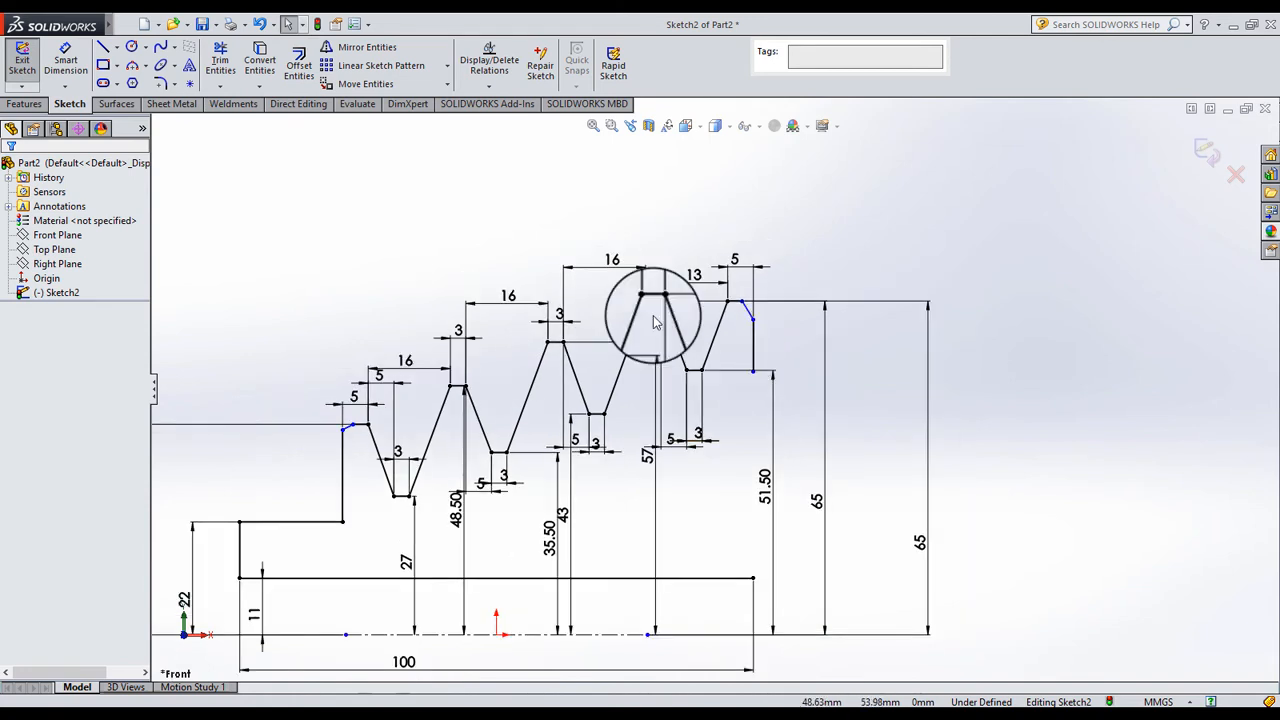
pyautogui.click(65, 60)
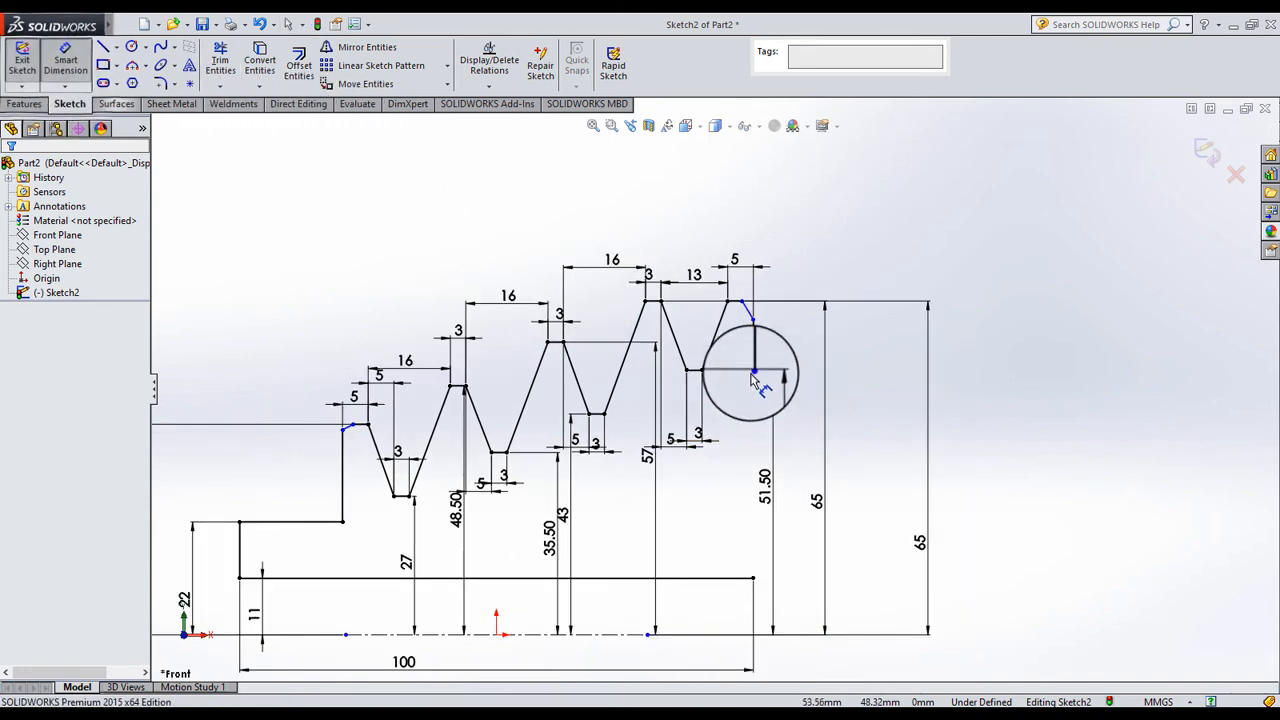
pyautogui.scroll(-2, 756, 381)
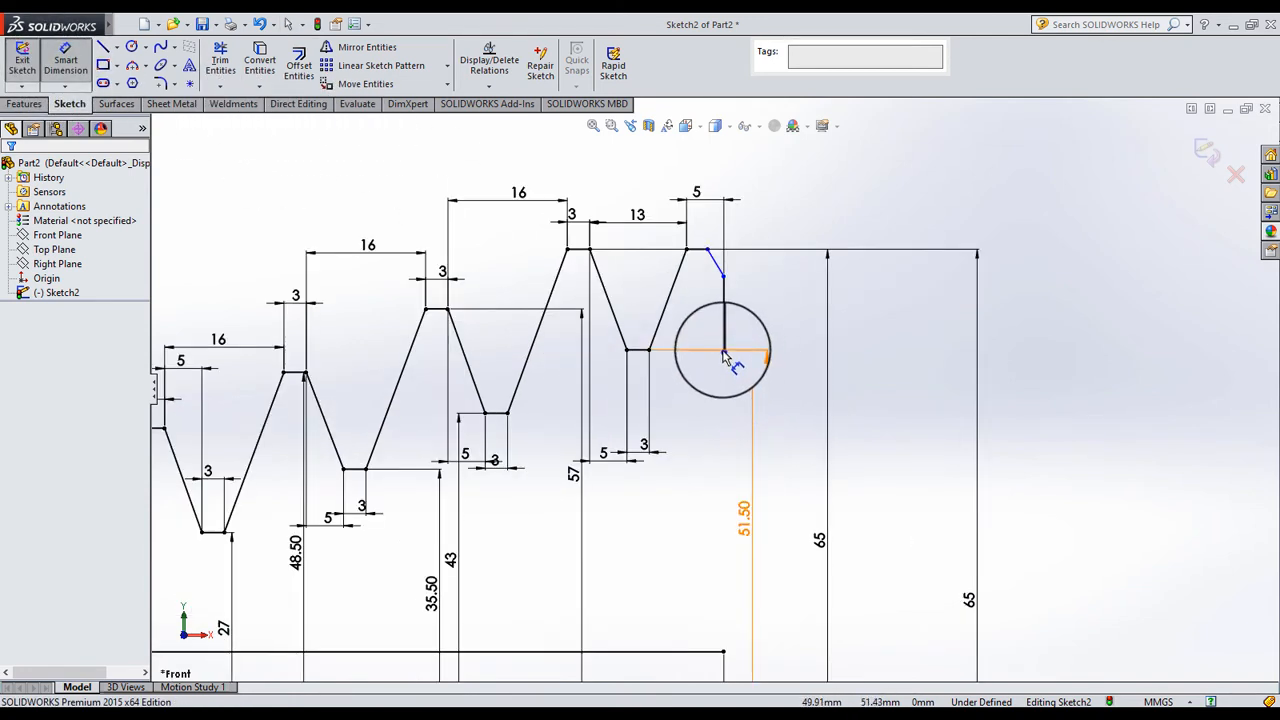
pyautogui.scroll(-2, 727, 366)
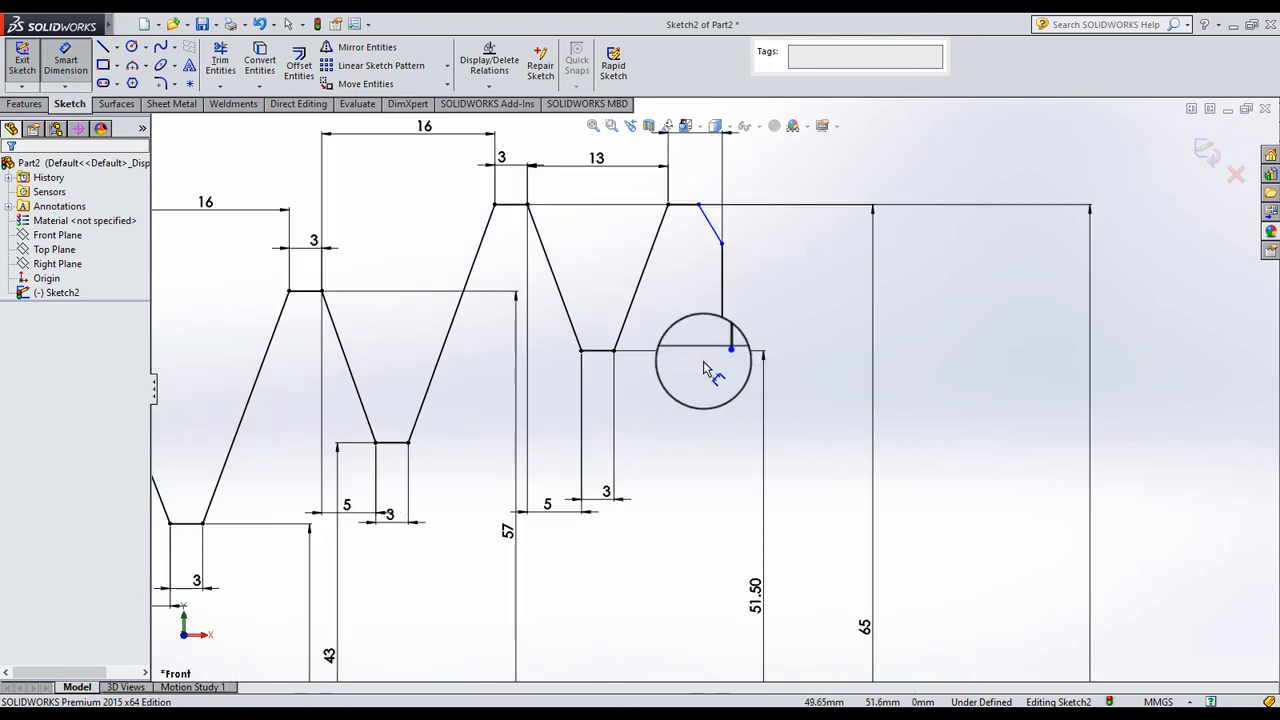
pyautogui.scroll(-1, 710, 368)
pyautogui.scroll(-2, 726, 362)
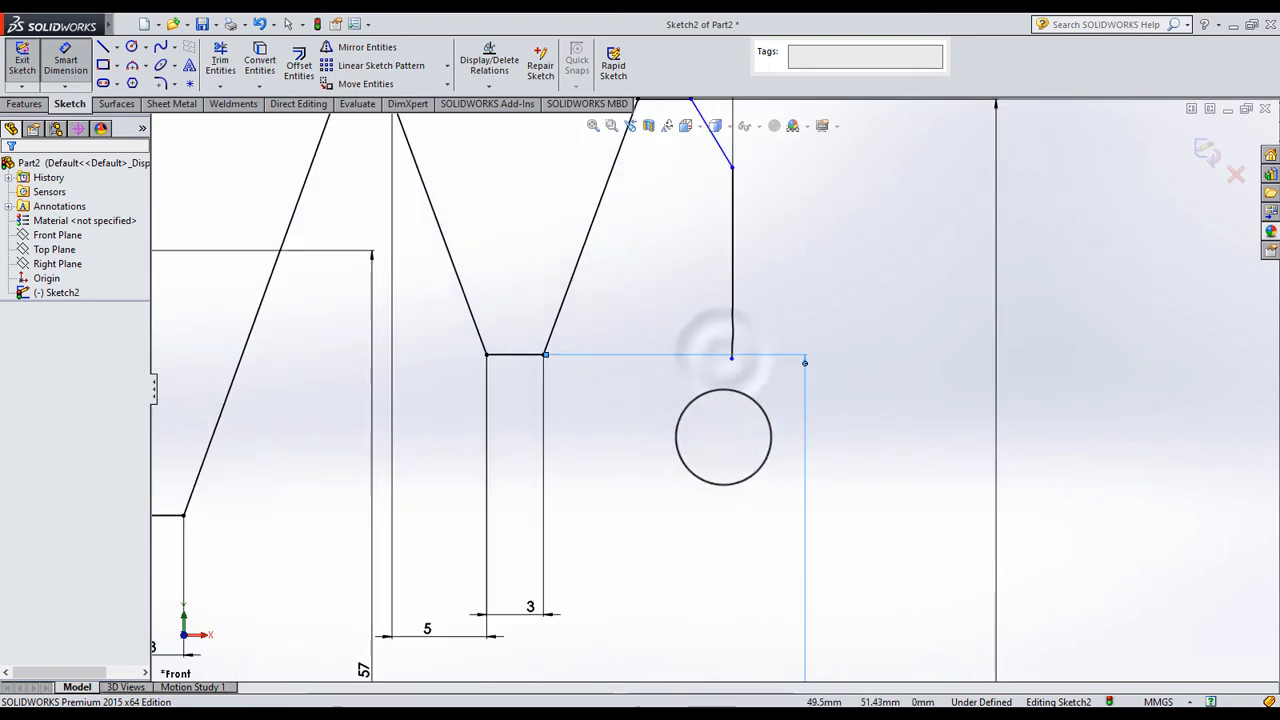
pyautogui.click(729, 393)
pyautogui.scroll(1, 735, 395)
pyautogui.press('Escape')
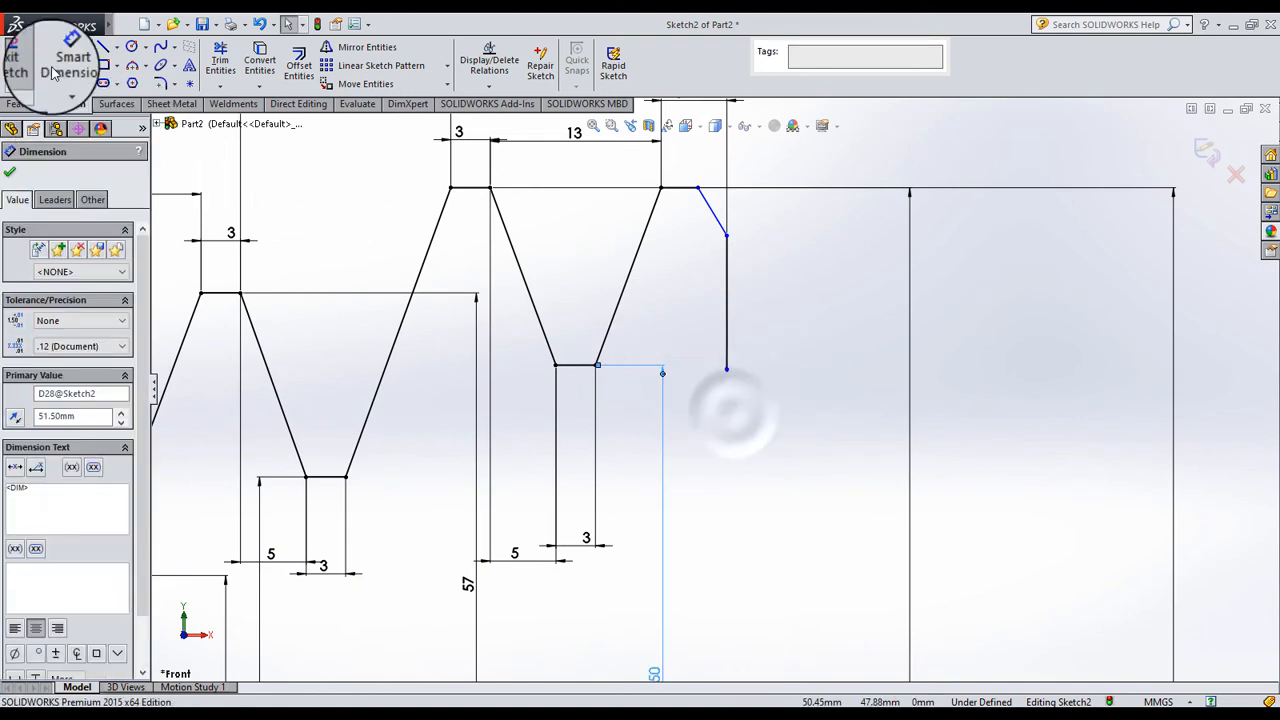
# Dimension the height of the lower end point of the profile's right-end vertical line above the centerline as 48 mm
pyautogui.click(65, 60)
pyautogui.click(727, 372)
pyautogui.scroll(5, 725, 365)
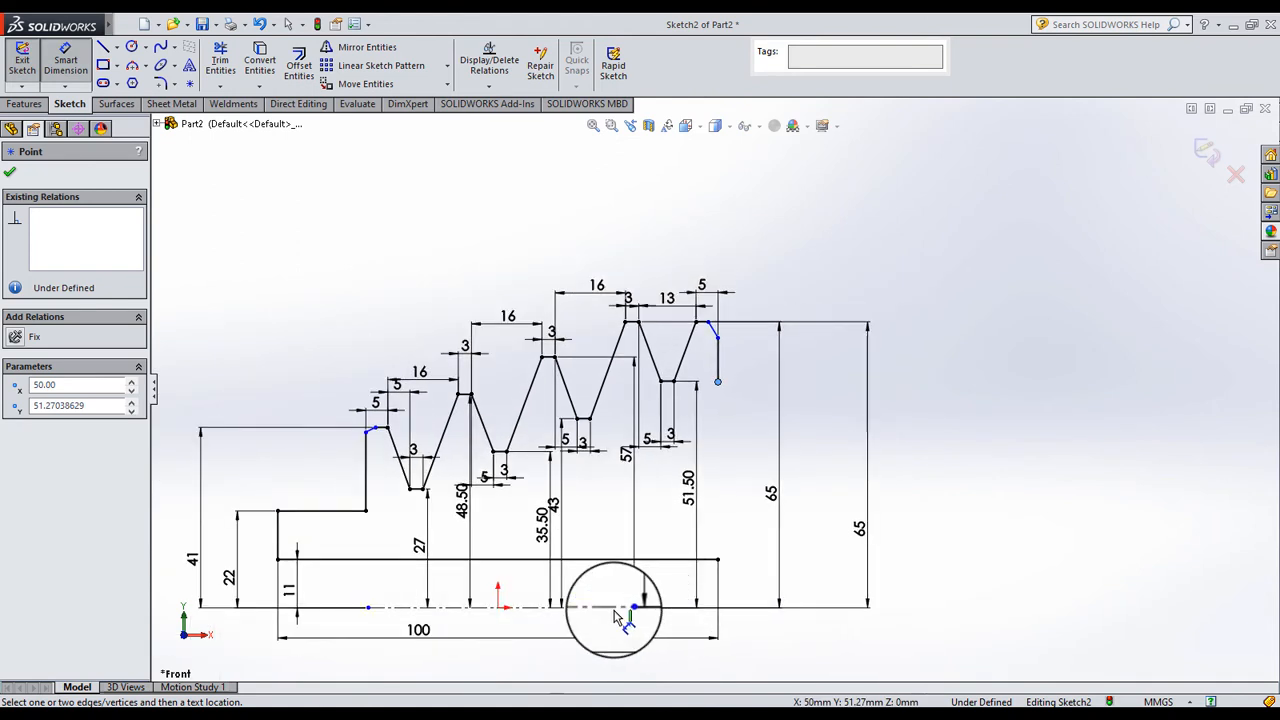
pyautogui.click(613, 607)
pyautogui.click(797, 510)
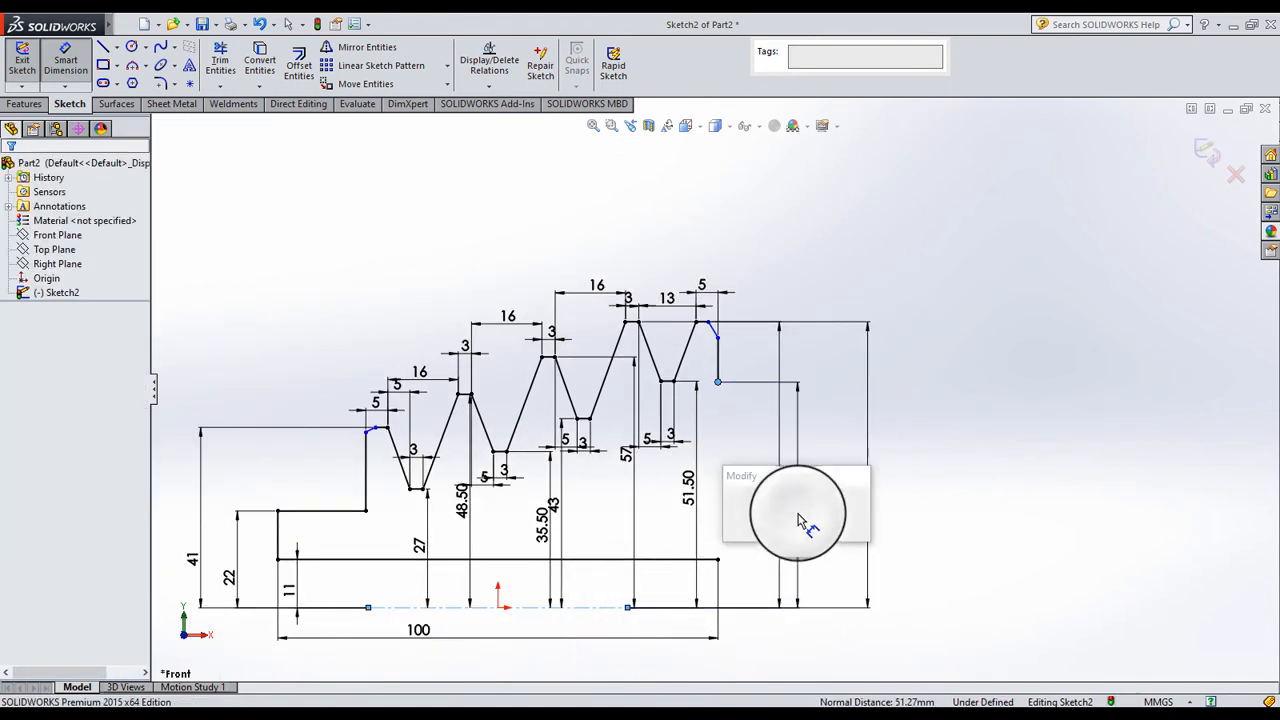
pyautogui.write('48')
pyautogui.press('Return')
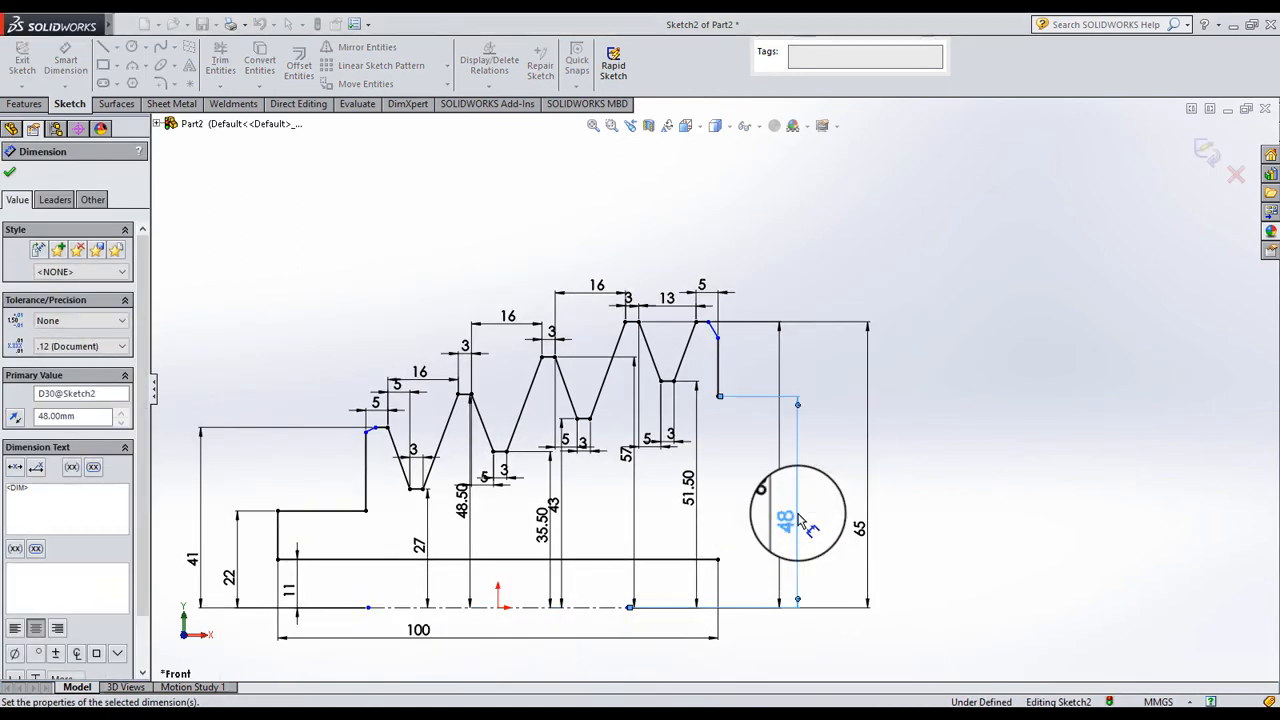
# Dimension the horizontal span of the chamfer line at the profile's right end as 1.25 mm
pyautogui.moveTo(737, 456); pyautogui.dragTo(723, 355)
pyautogui.scroll(-2, 723, 355)
pyautogui.scroll(-4, 723, 357)
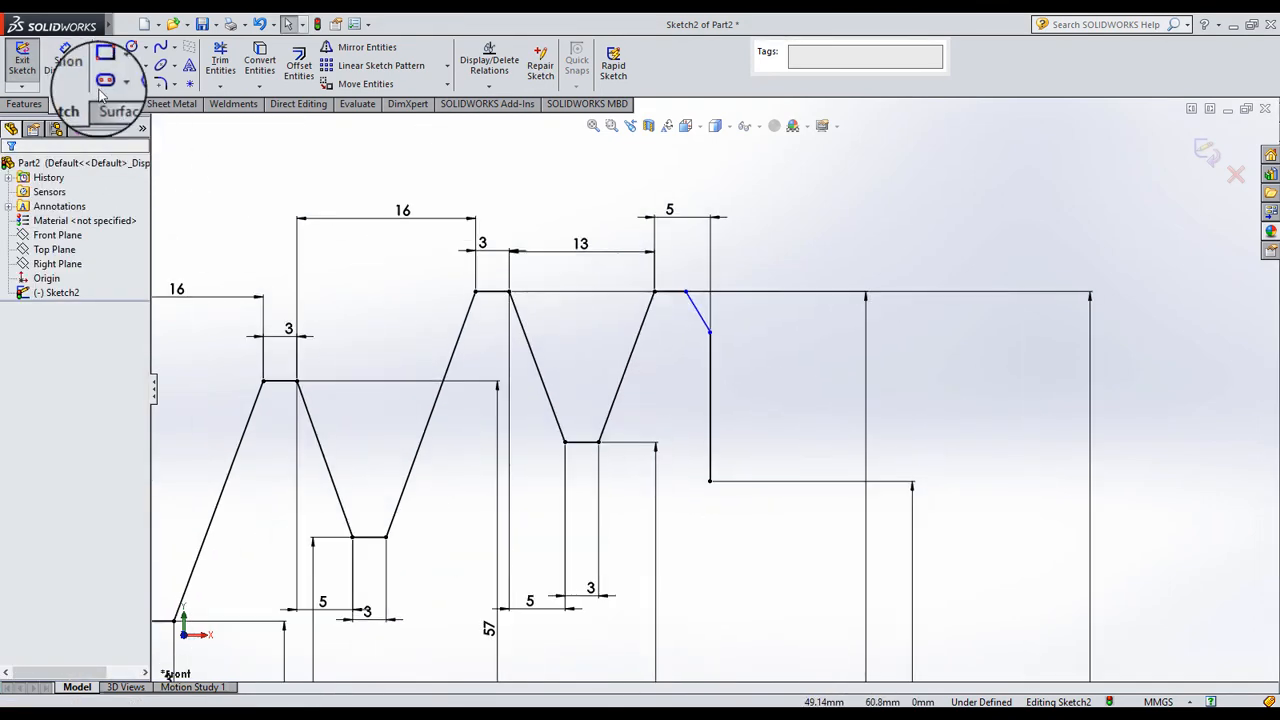
pyautogui.click(65, 58)
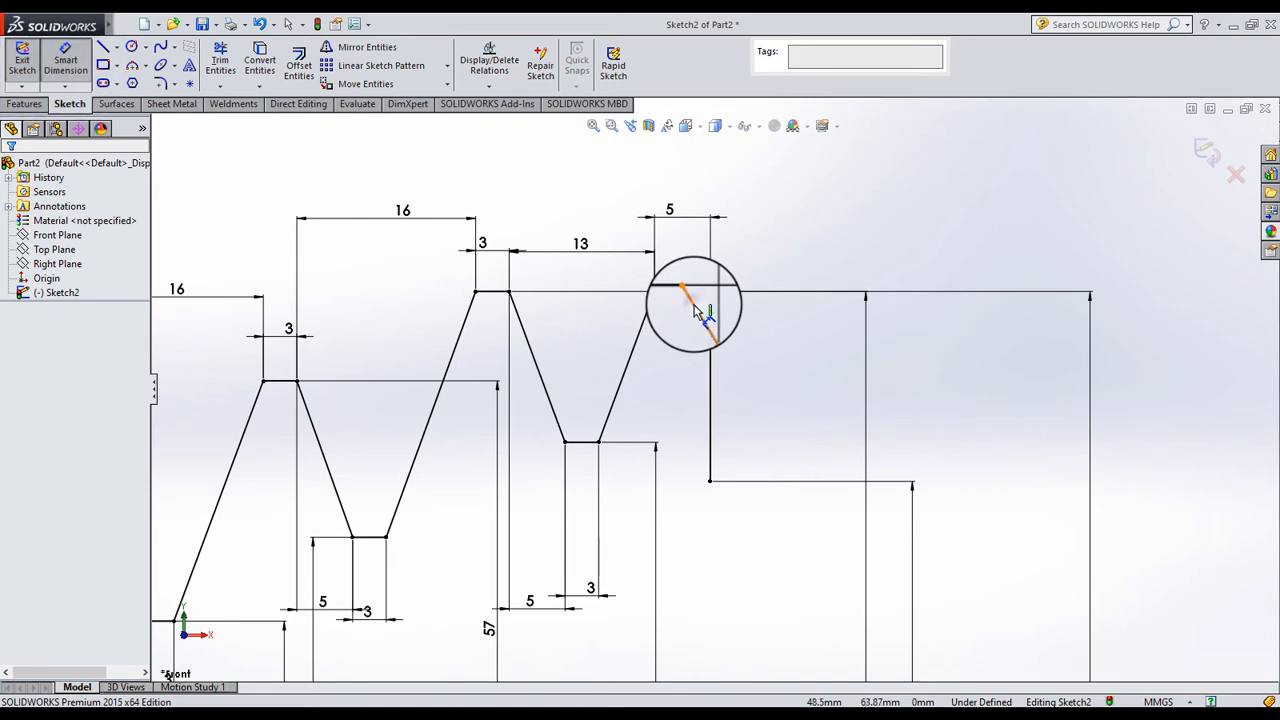
pyautogui.click(697, 311)
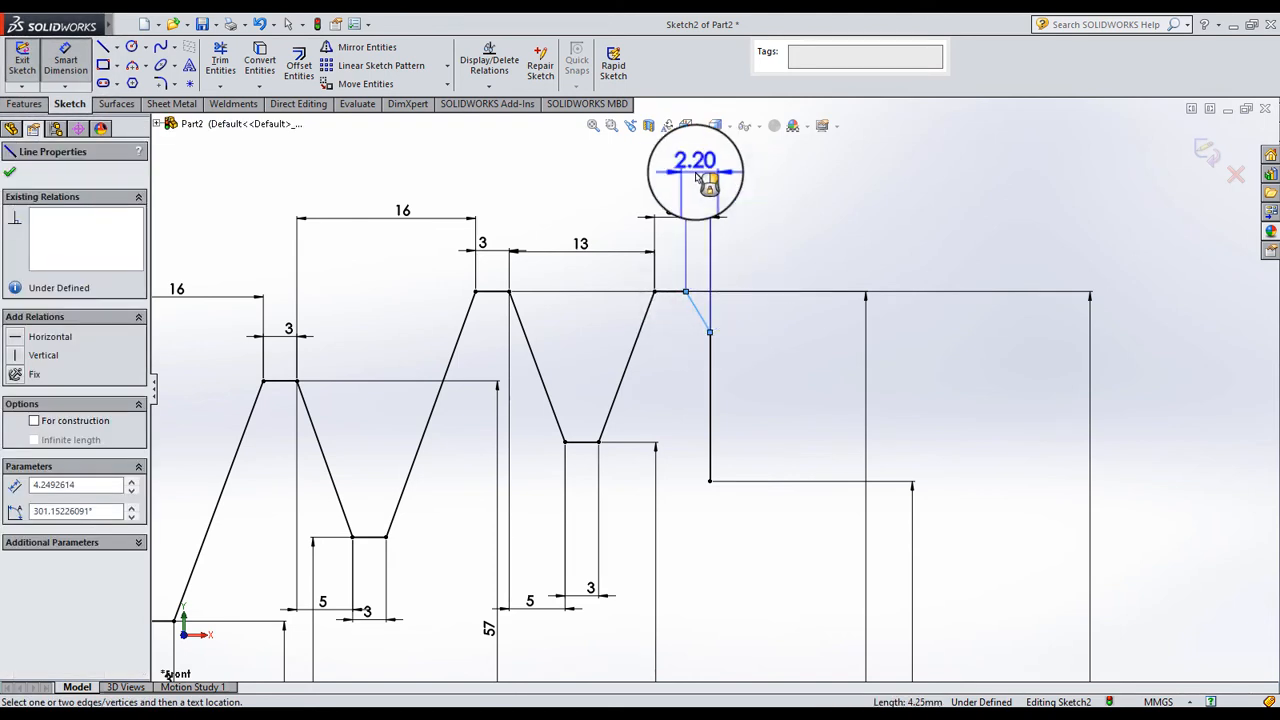
pyautogui.click(672, 182)
pyautogui.write('1')
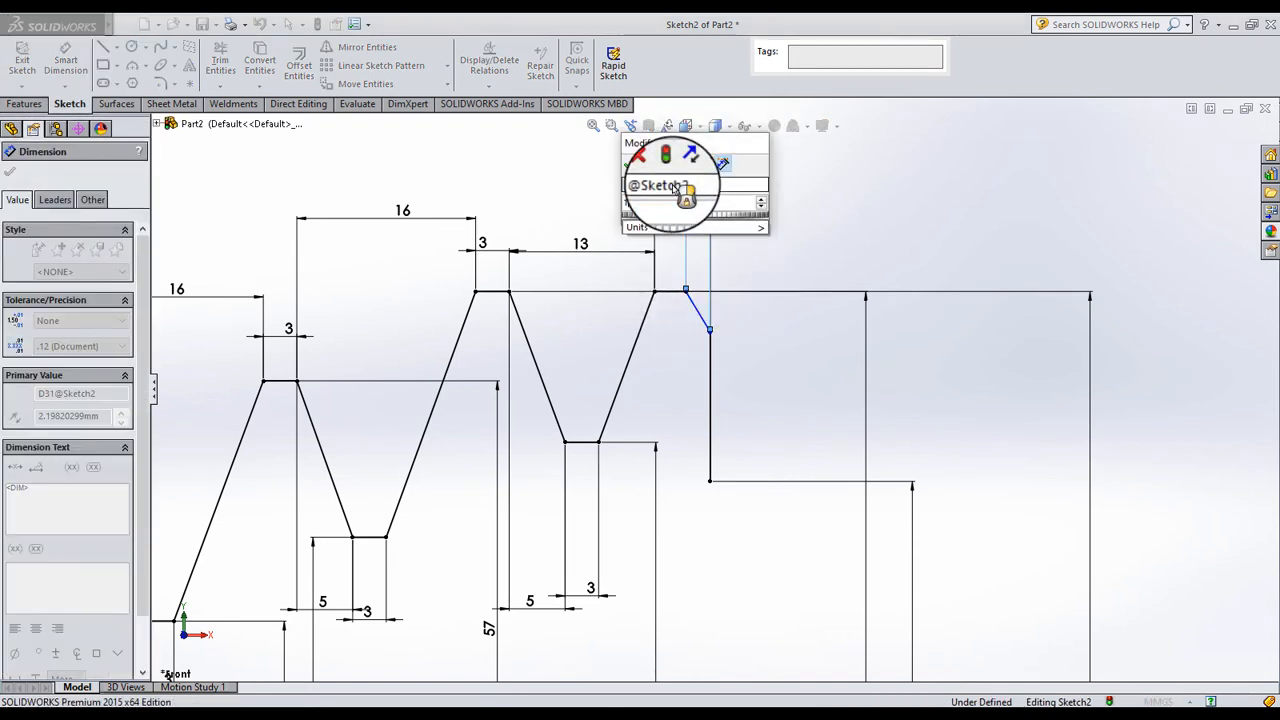
pyautogui.write('.25')
pyautogui.press('Return')
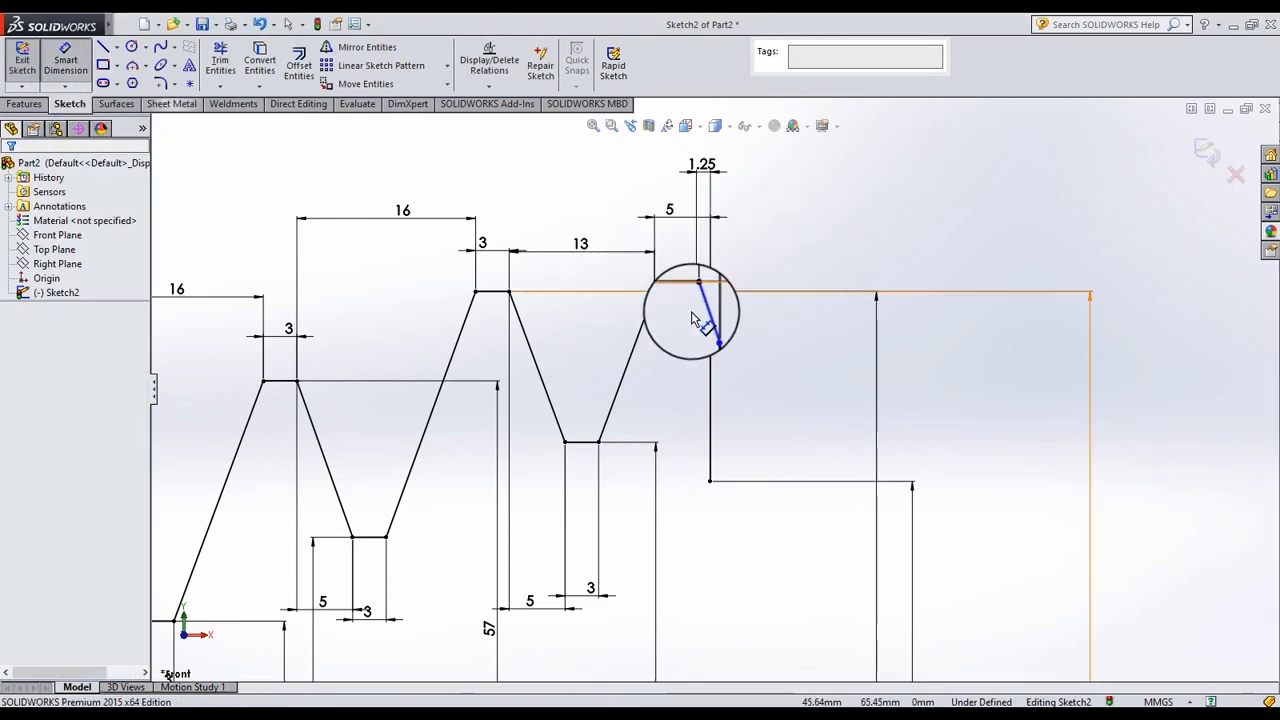
# Dimension the angle between the fifth top line and the right-end chamfer line as 135°
pyautogui.scroll(-1, 702, 313)
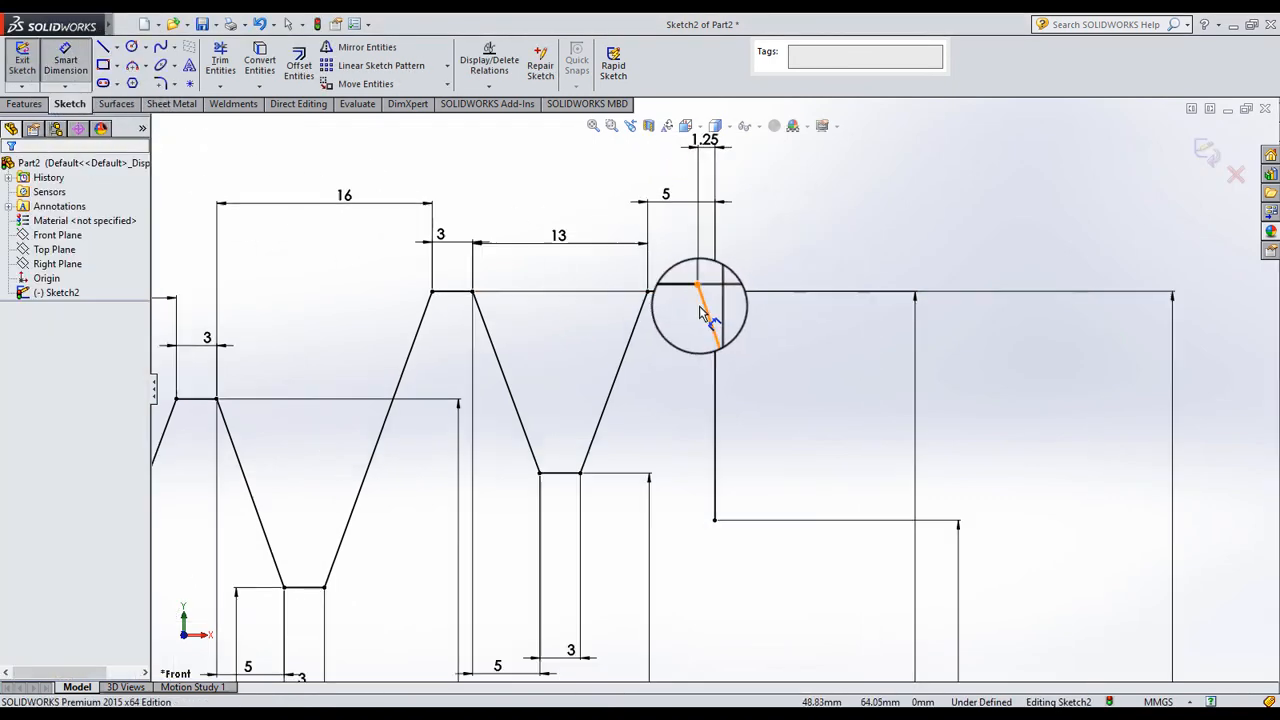
pyautogui.click(683, 291)
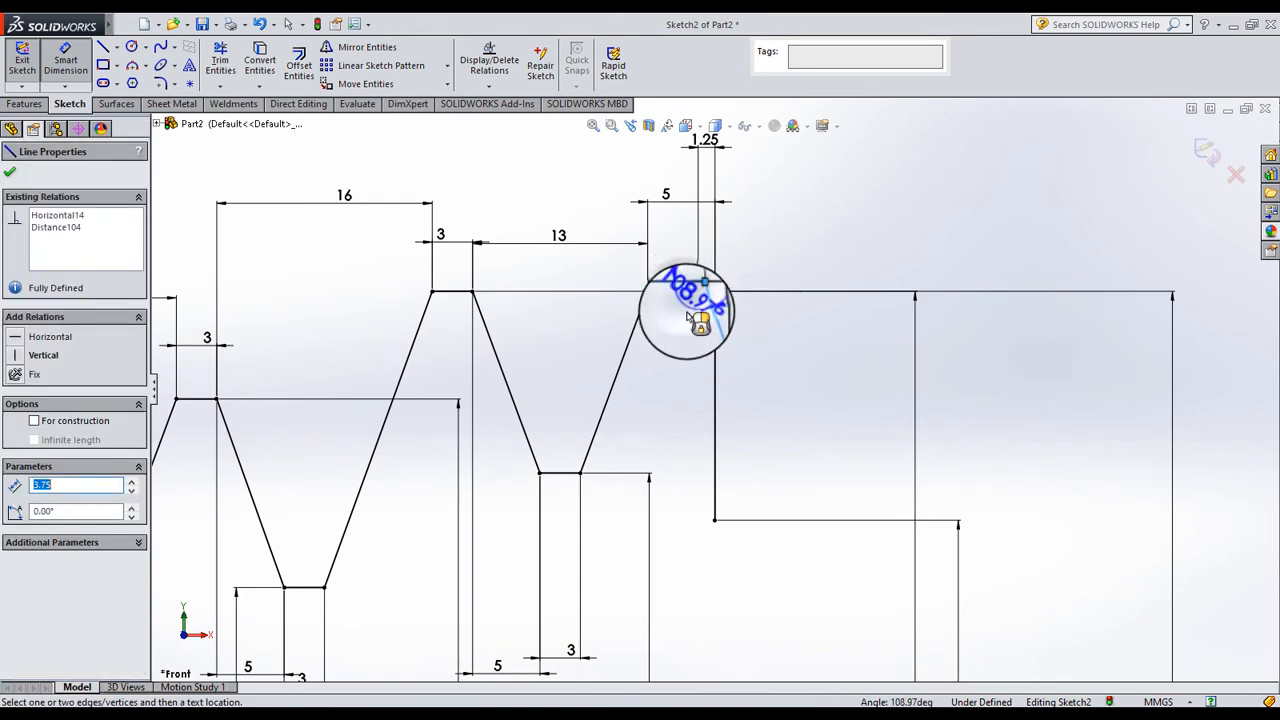
pyautogui.click(684, 322)
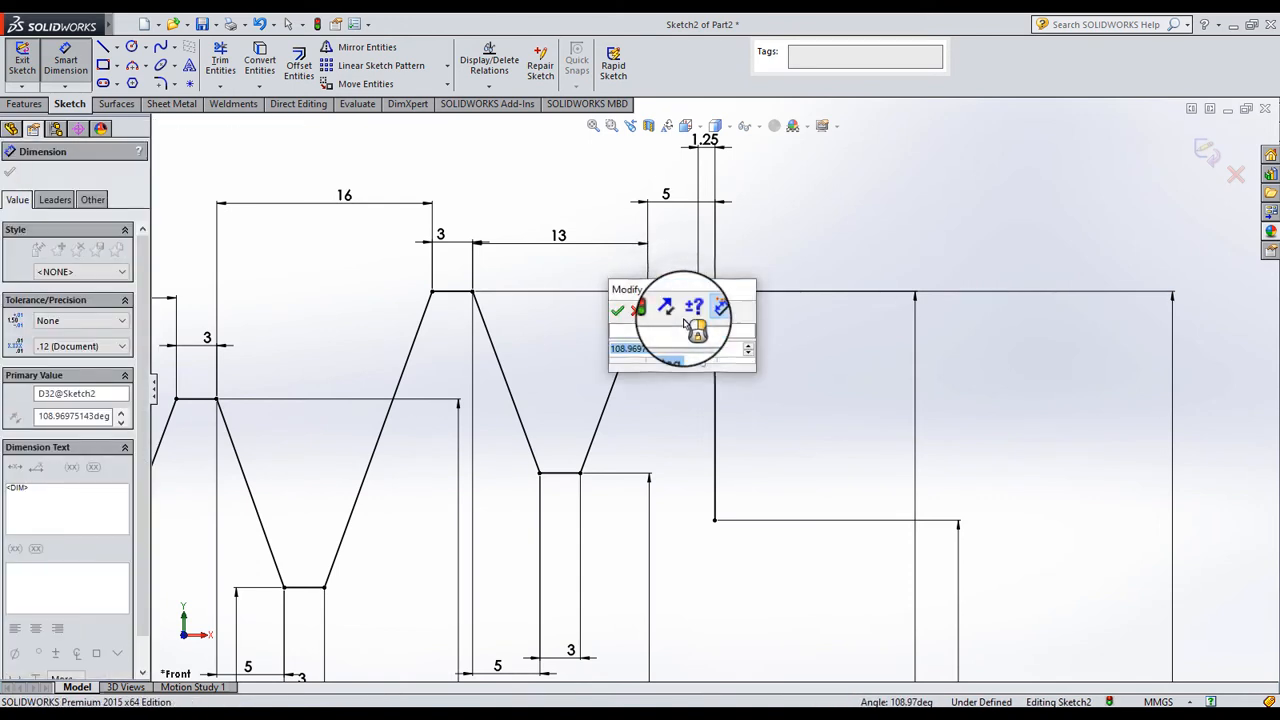
pyautogui.write('135')
pyautogui.press('Return')
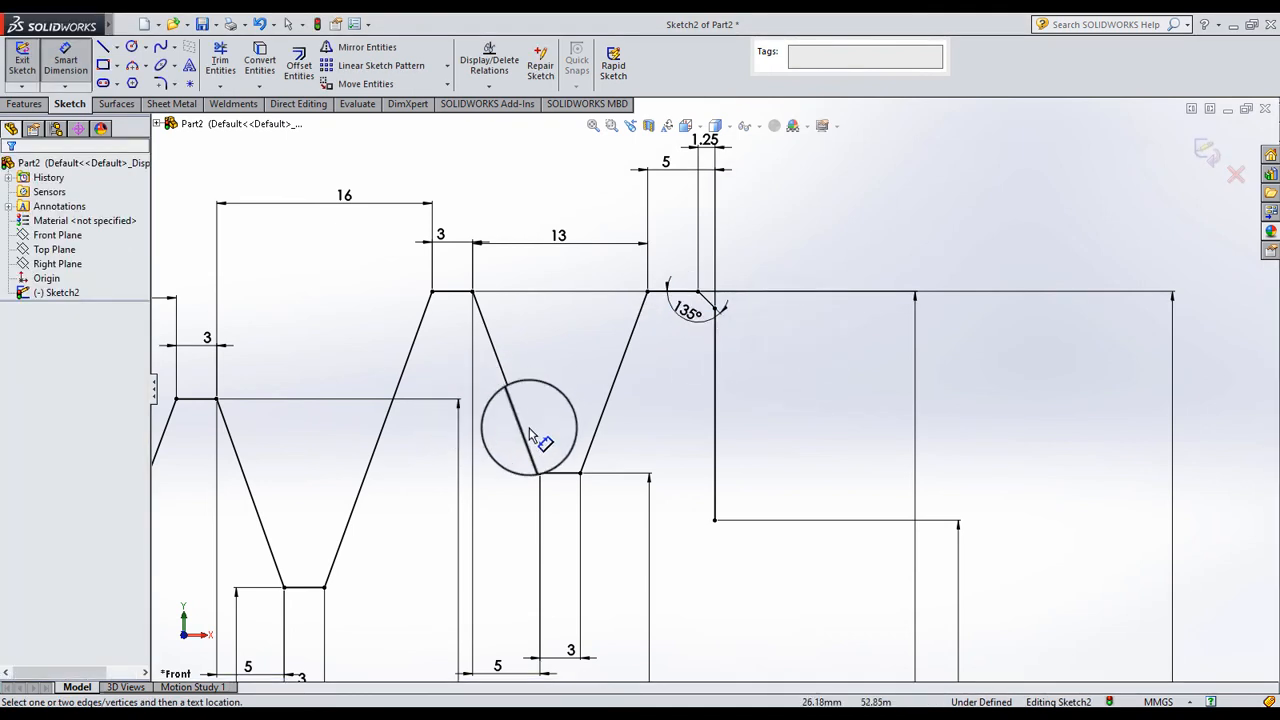
# Dimension the horizontal span of the chamfer line beside the first top line as 1.25 mm
pyautogui.scroll(4, 522, 440)
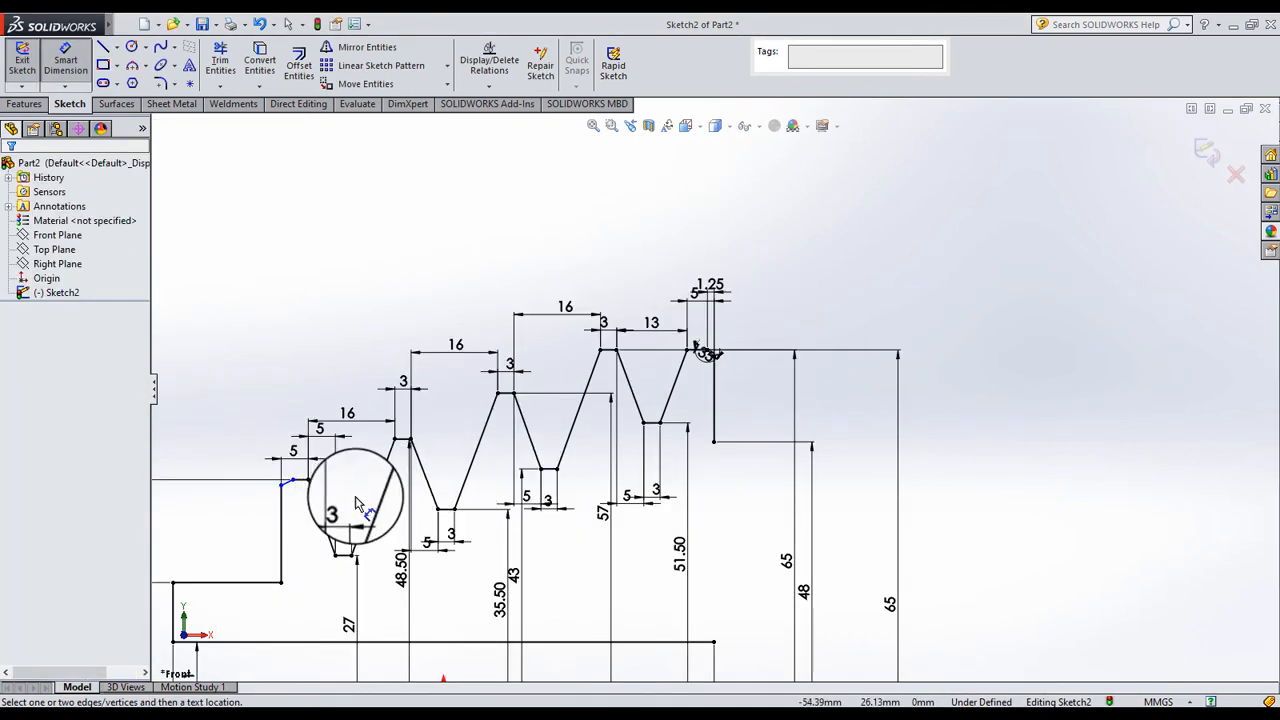
pyautogui.scroll(-3, 298, 496)
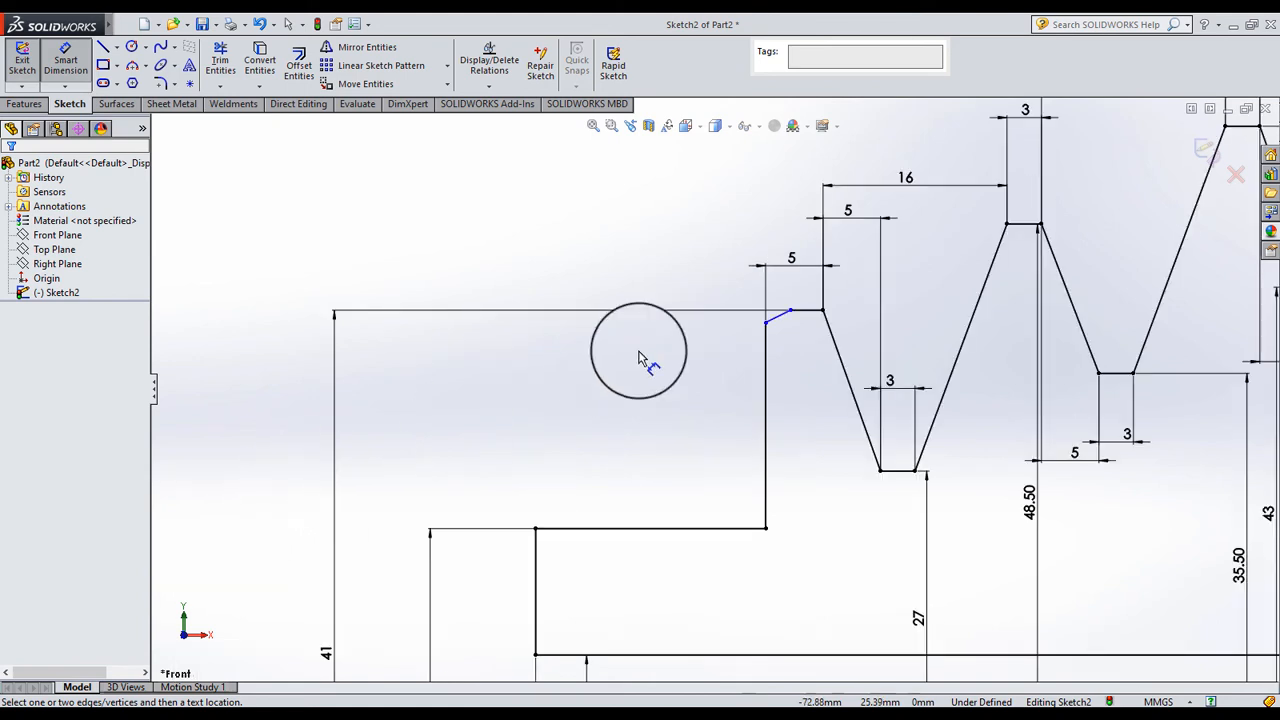
pyautogui.scroll(-2, 784, 325)
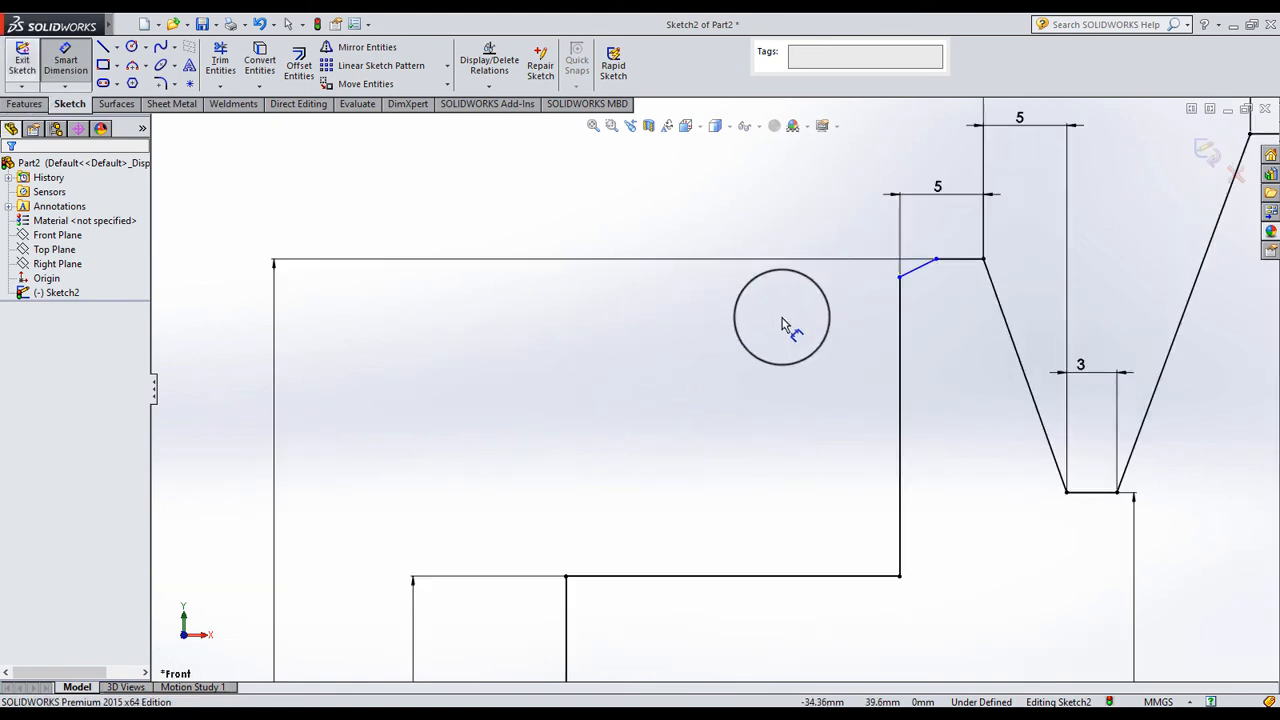
pyautogui.click(914, 277)
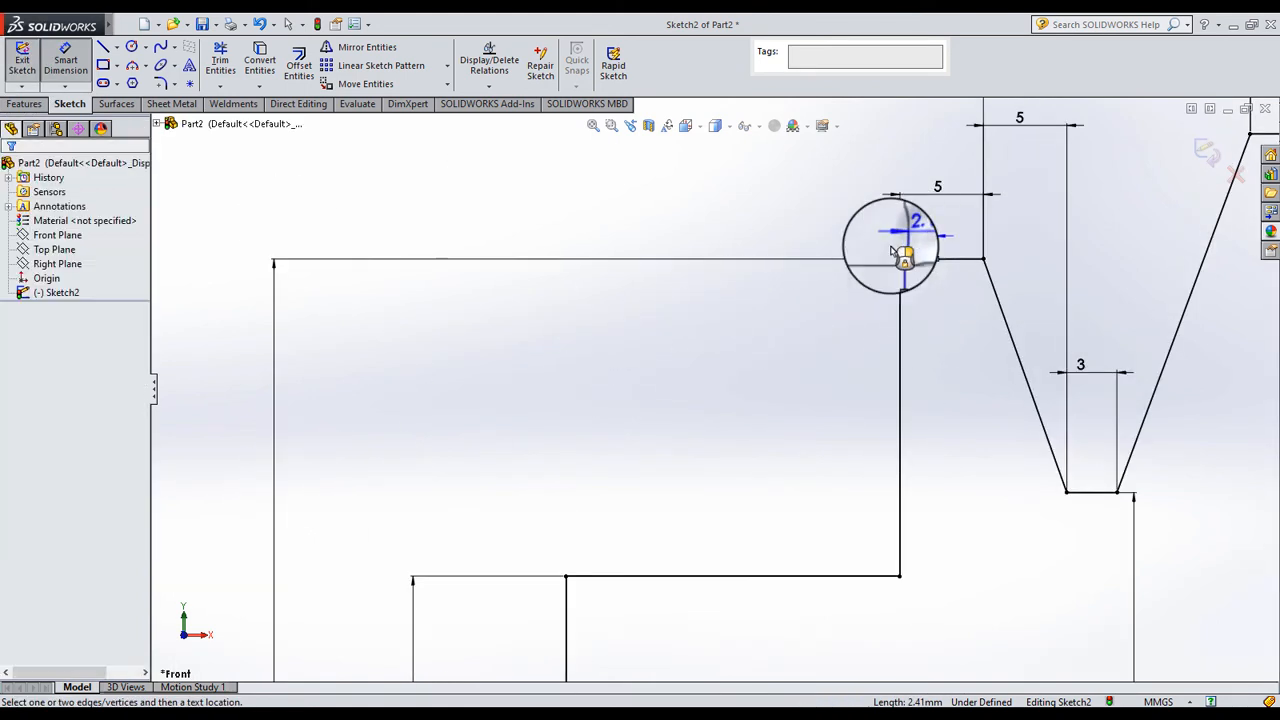
pyautogui.click(903, 259)
pyautogui.write('1')
pyautogui.press('Return')
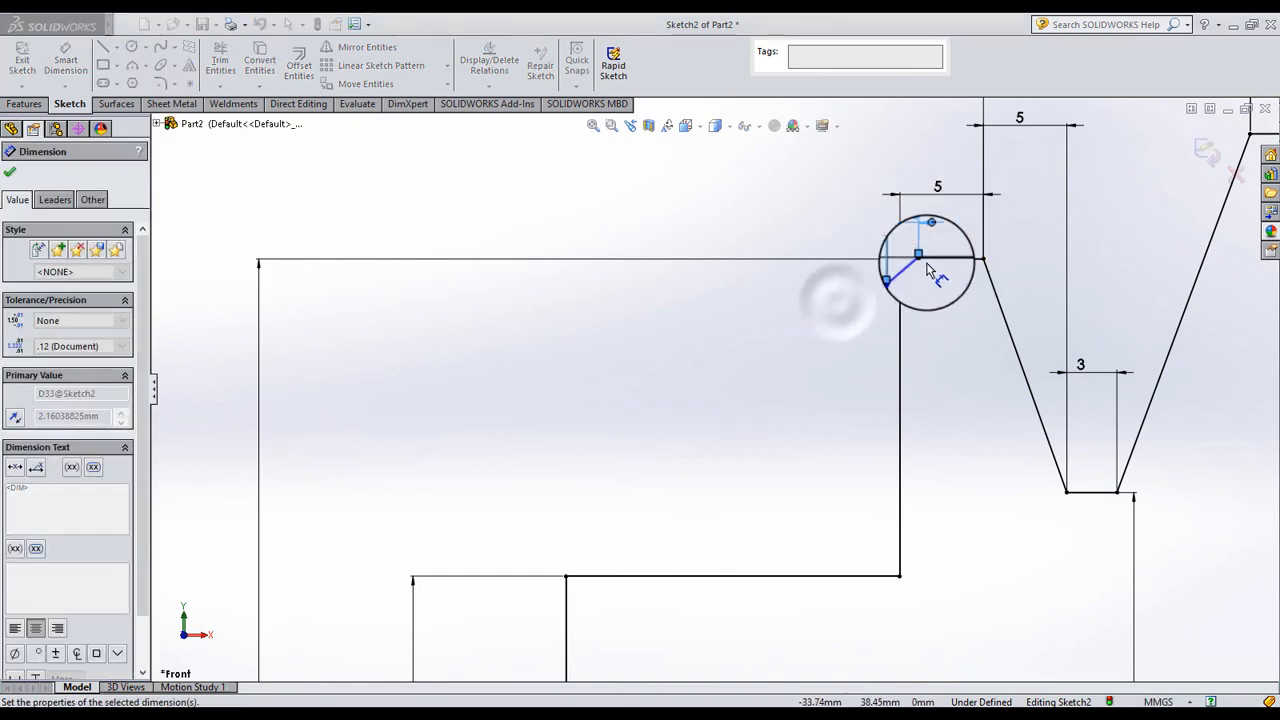
# Dimension the angle between the first top line and the adjoining chamfer line as 135°
pyautogui.click(907, 266)
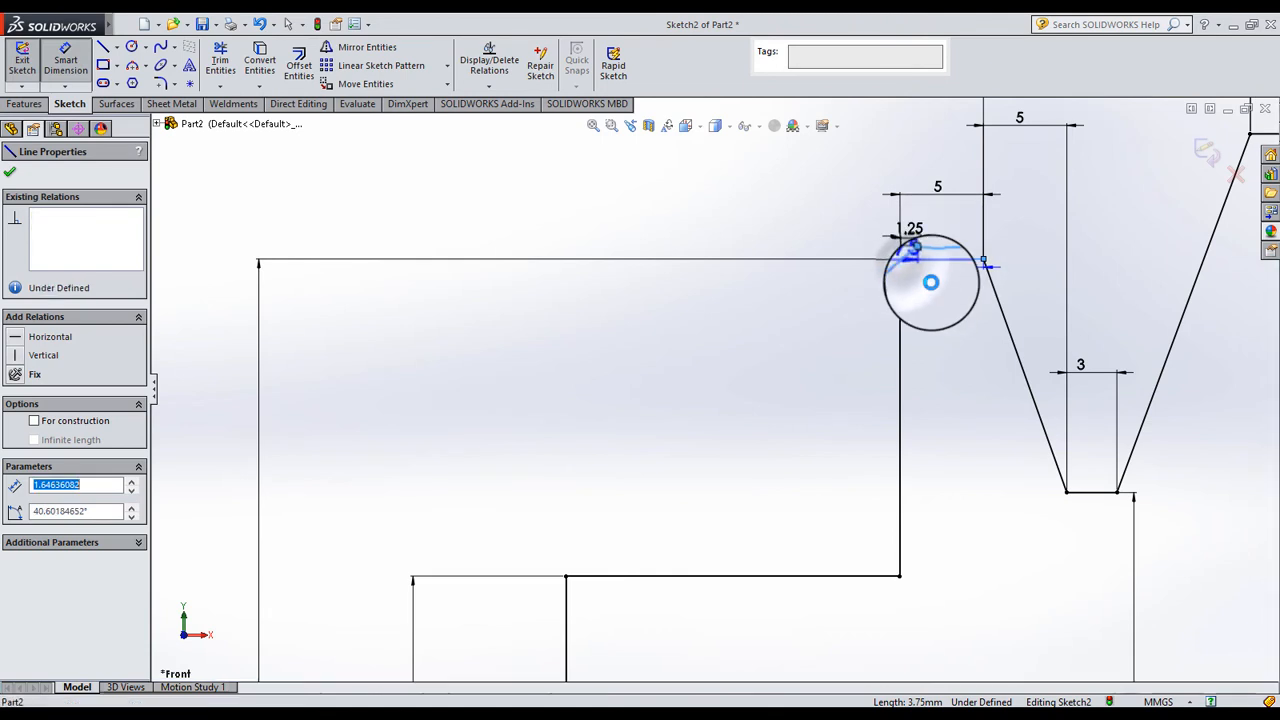
pyautogui.click(932, 287)
pyautogui.write('135')
pyautogui.press('Return')
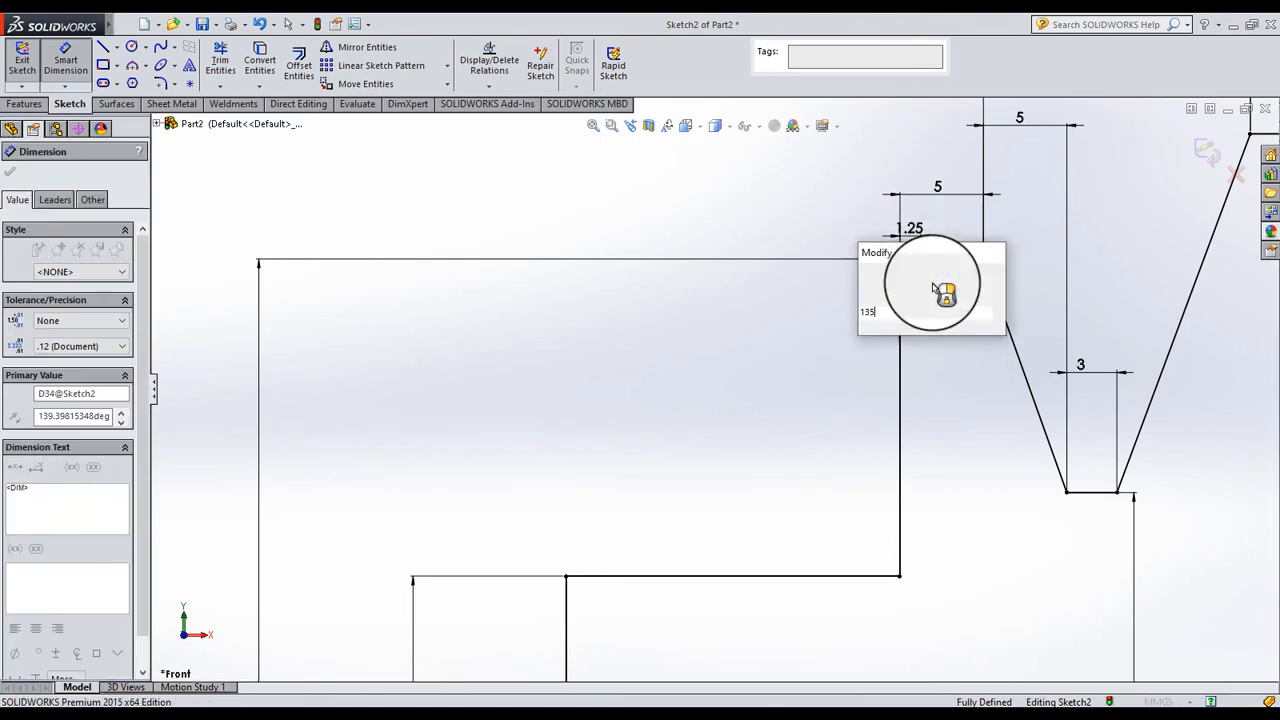
pyautogui.click(855, 336)
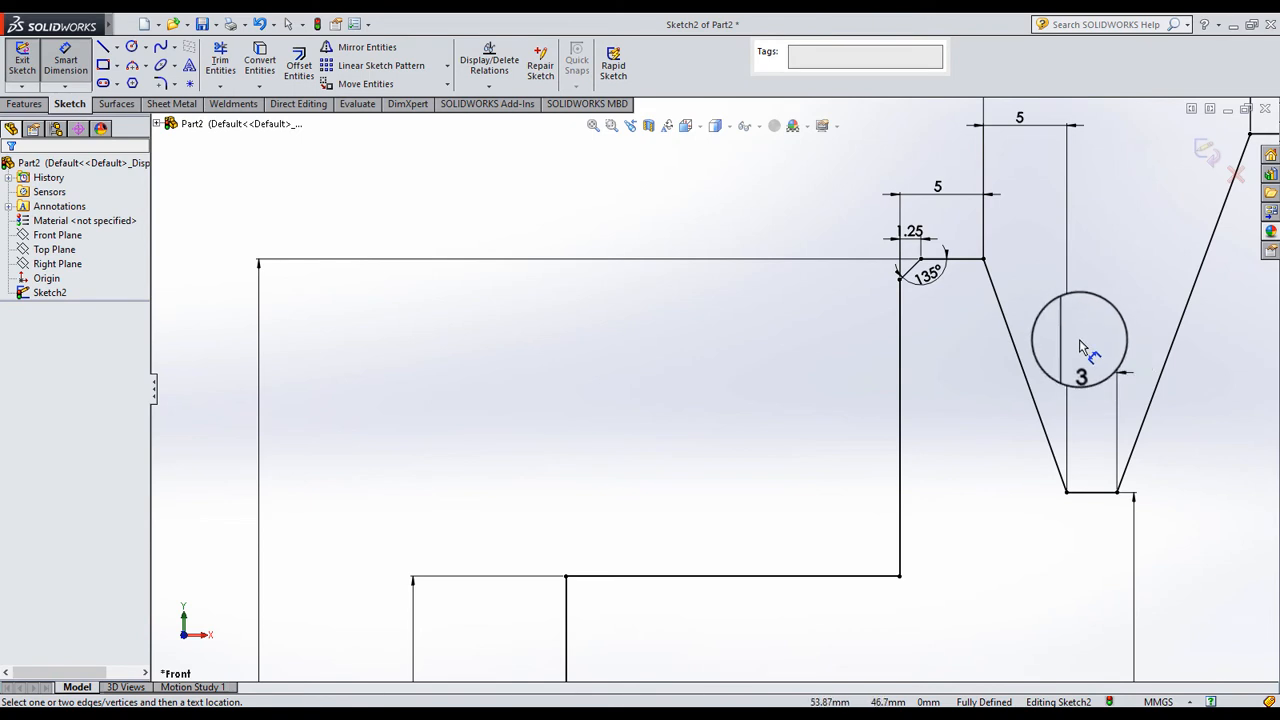
pyautogui.click(853, 341)
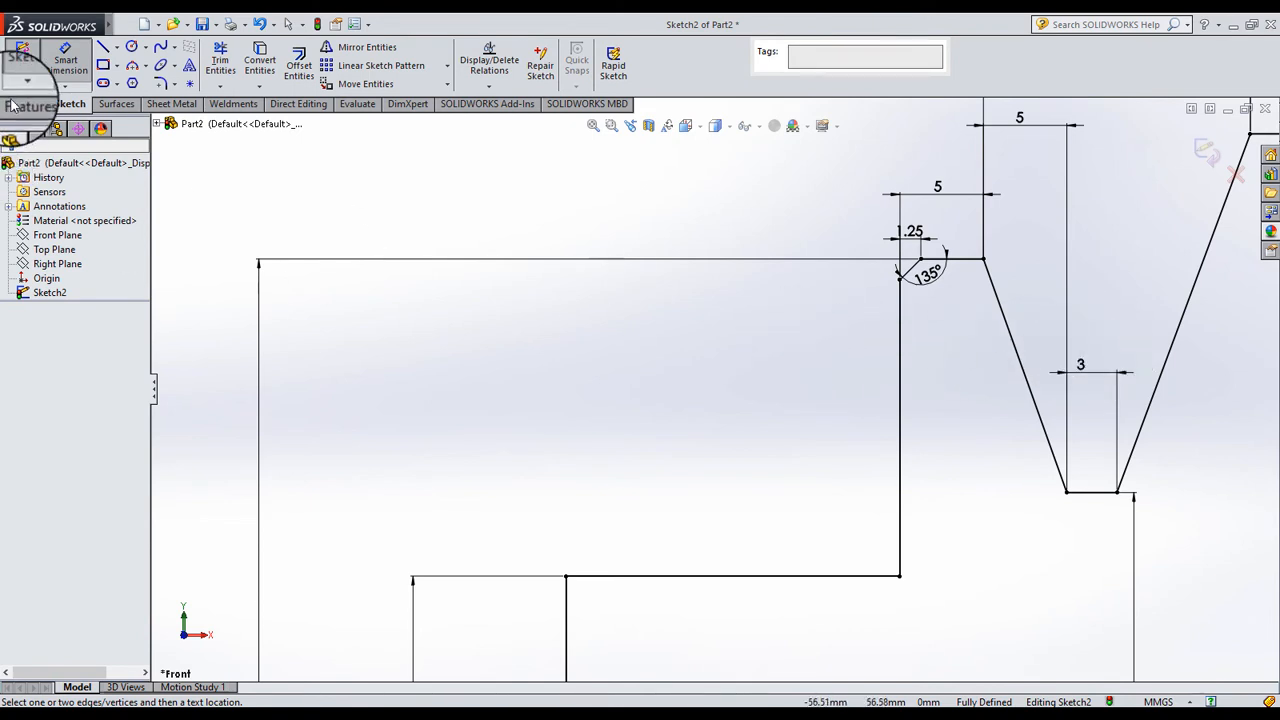
# Sketch the right-end recess from the 48 mm end point: a slope, a short vertical, a horizontal about 42.76 mm, and a vertical about 9.16 mm to the bore line
pyautogui.press('f')
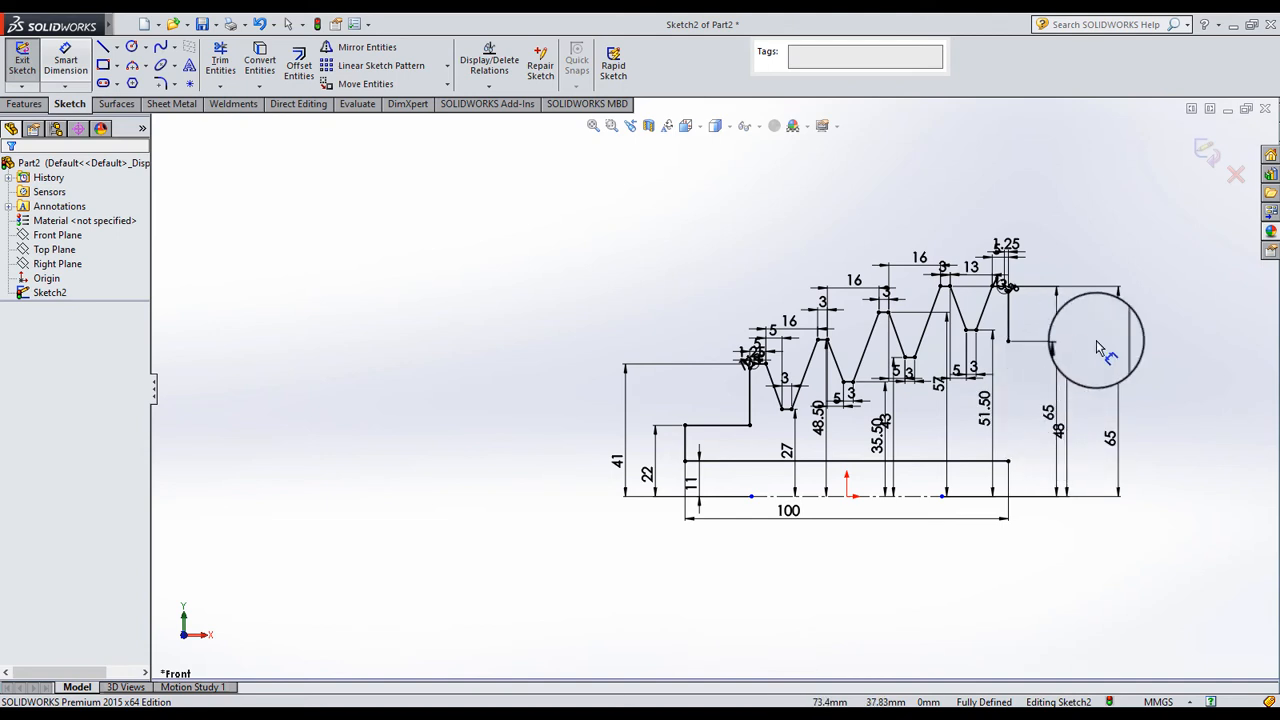
pyautogui.scroll(-5, 1097, 347)
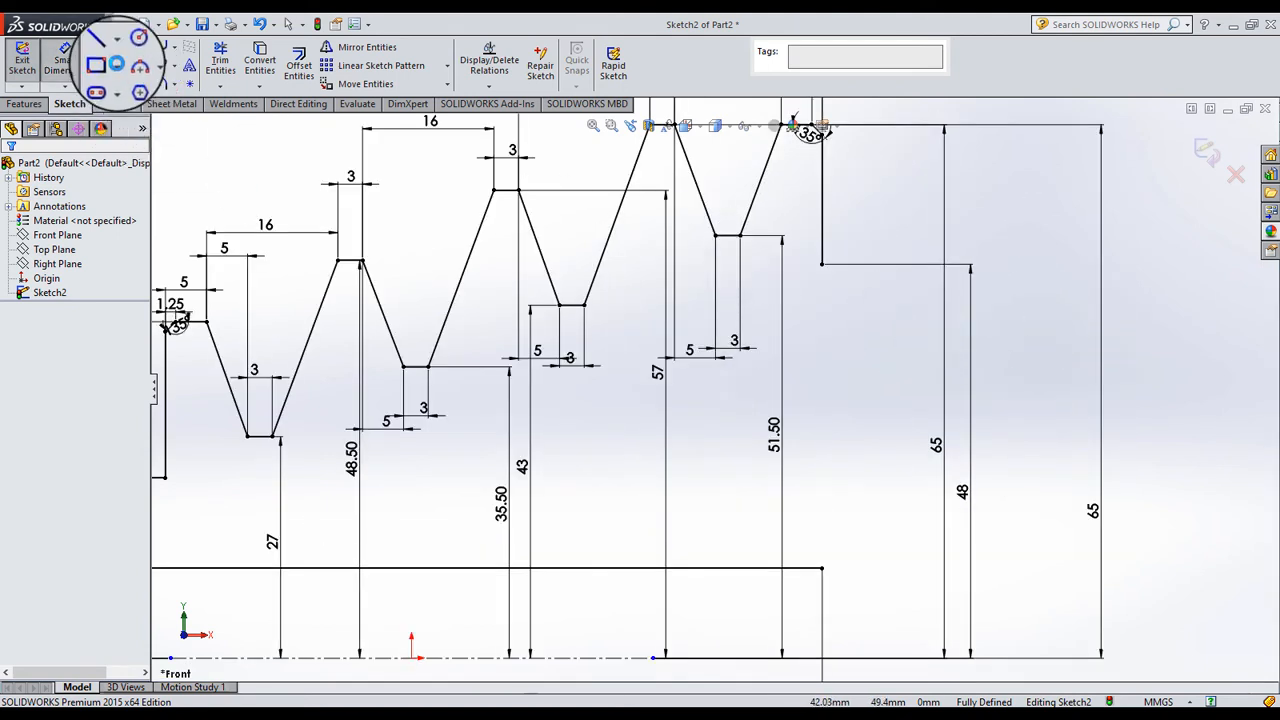
pyautogui.click(102, 47)
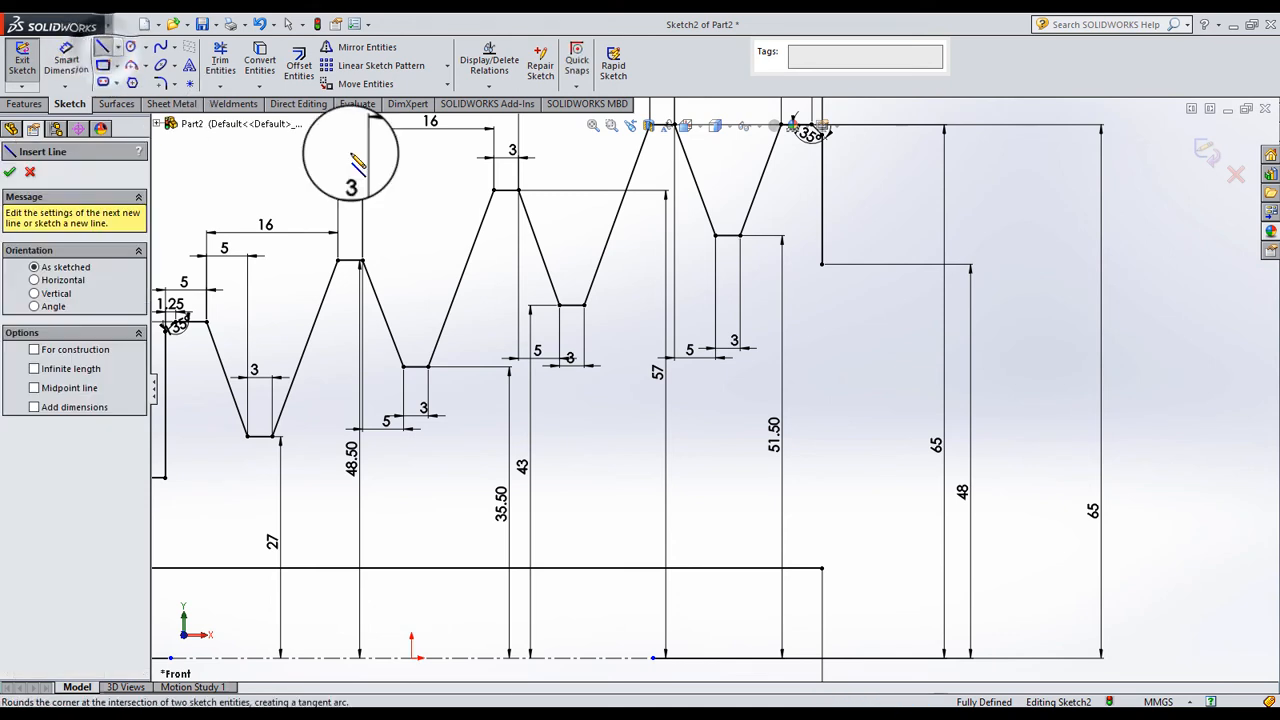
pyautogui.click(822, 264)
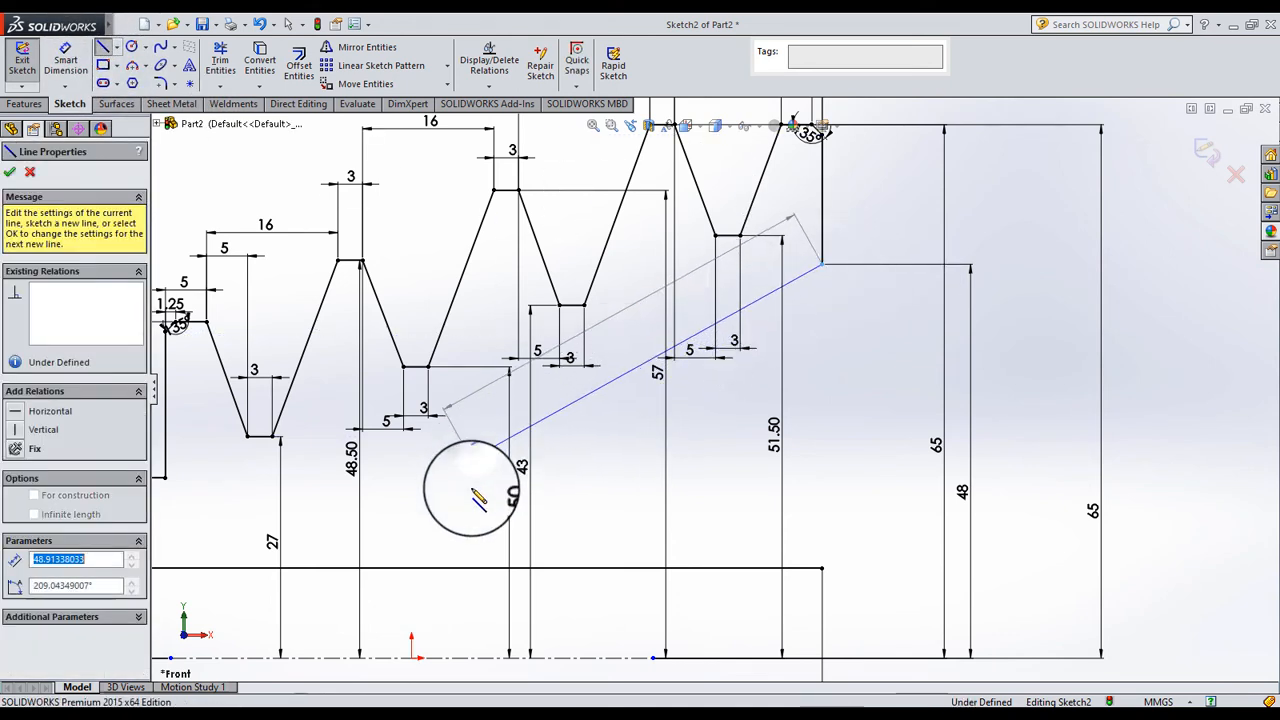
pyautogui.click(471, 461)
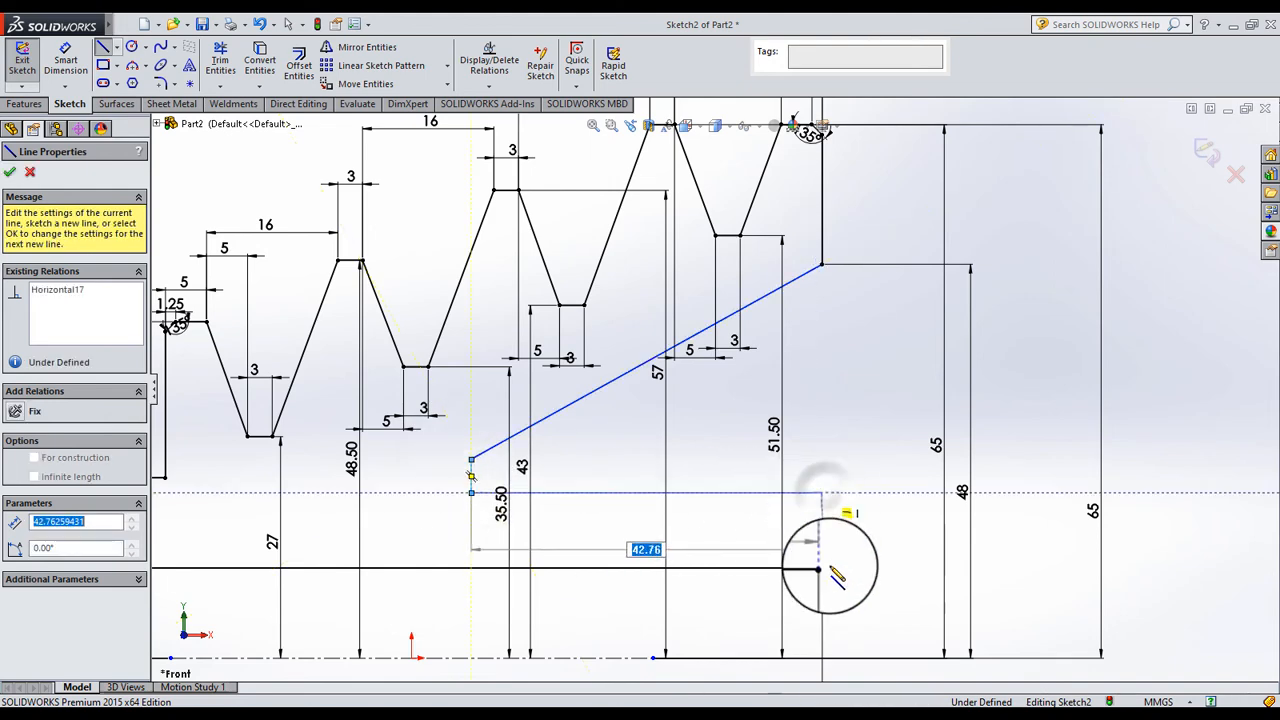
pyautogui.click(822, 492)
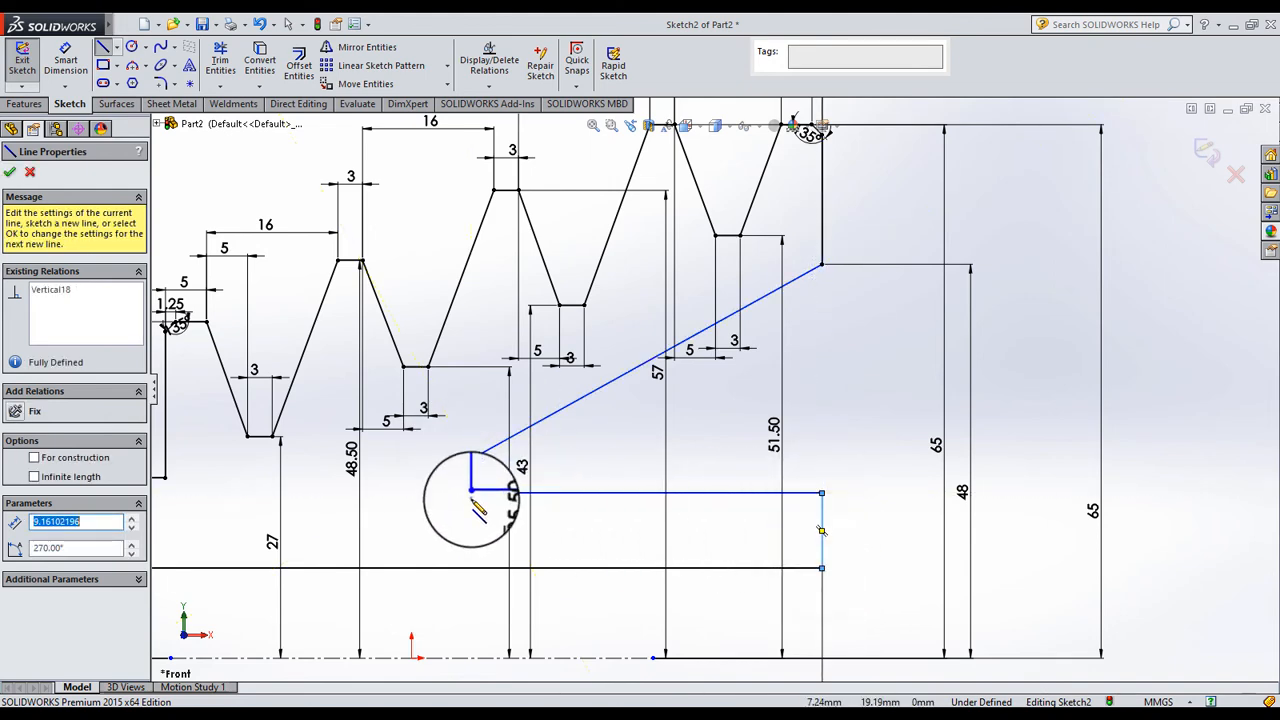
pyautogui.scroll(3, 586, 463)
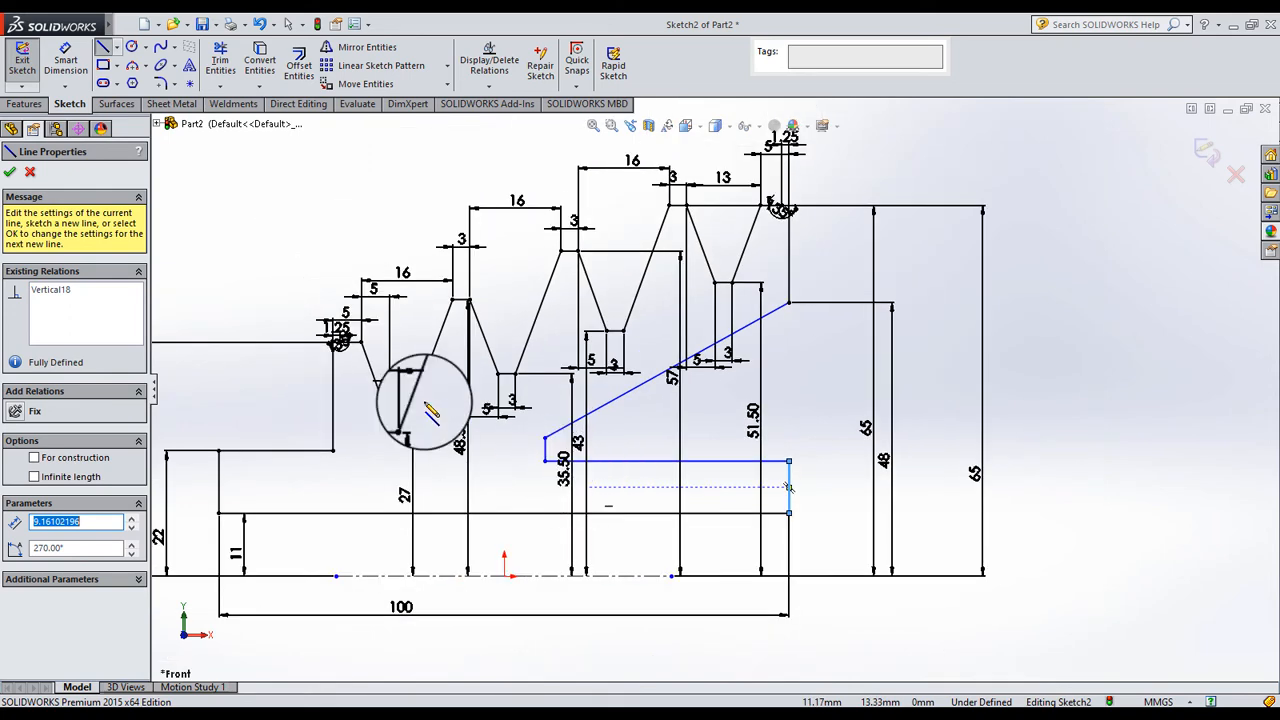
pyautogui.click(76, 58)
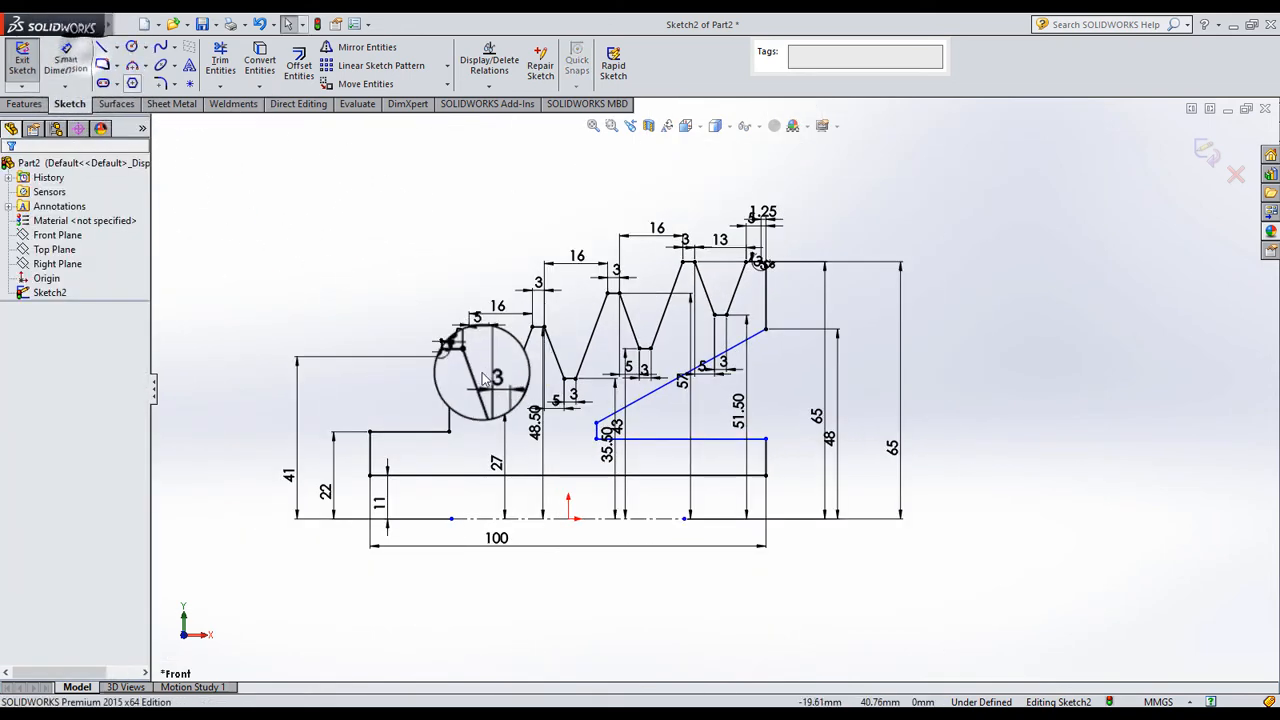
pyautogui.click(1039, 451)
pyautogui.press('Escape')
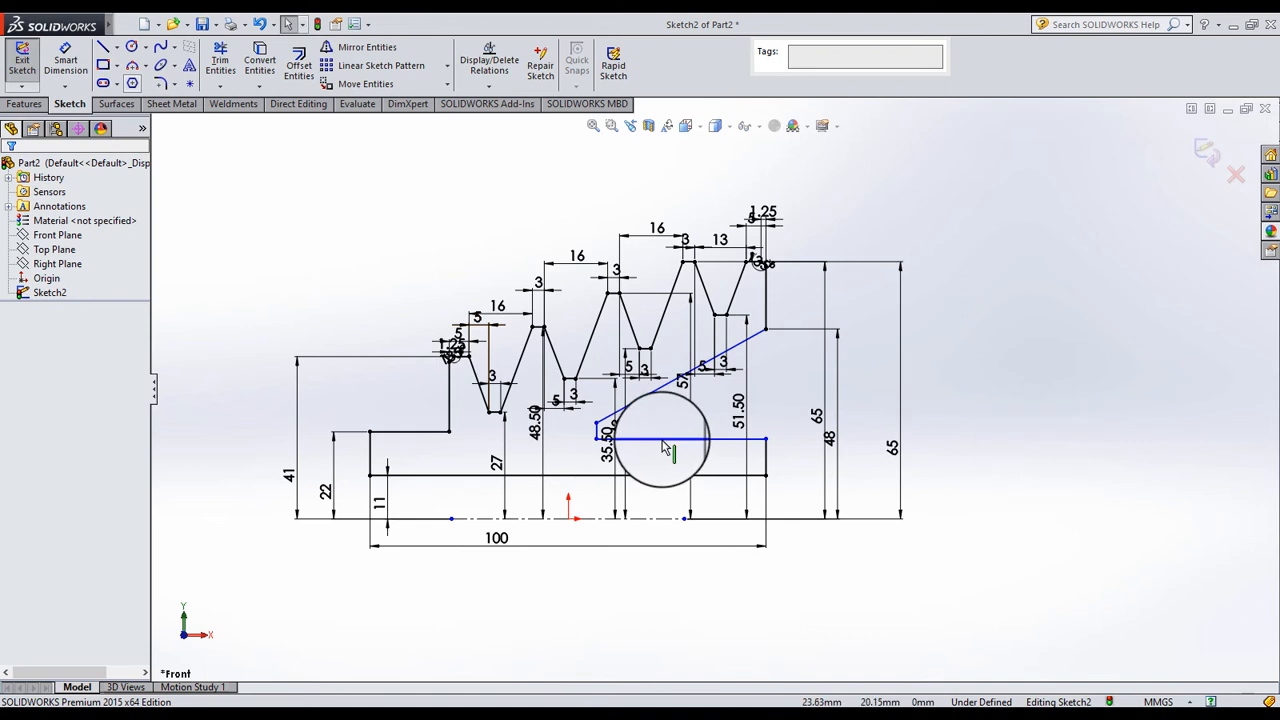
# Make the recess's horizontal line collinear with the horizontal step line at the profile's left end
pyautogui.click(663, 439)
pyautogui.keyDown('ctrl'); pyautogui.click(414, 432); pyautogui.keyUp('ctrl')
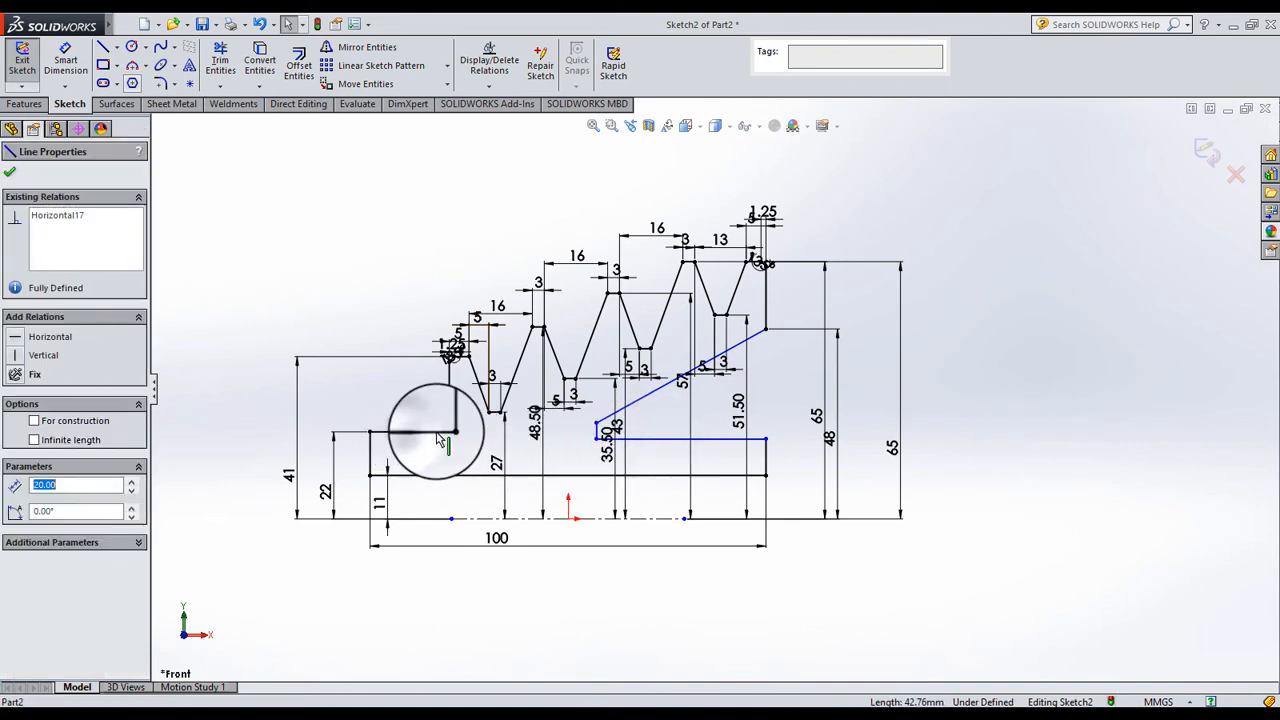
pyautogui.click(58, 508)
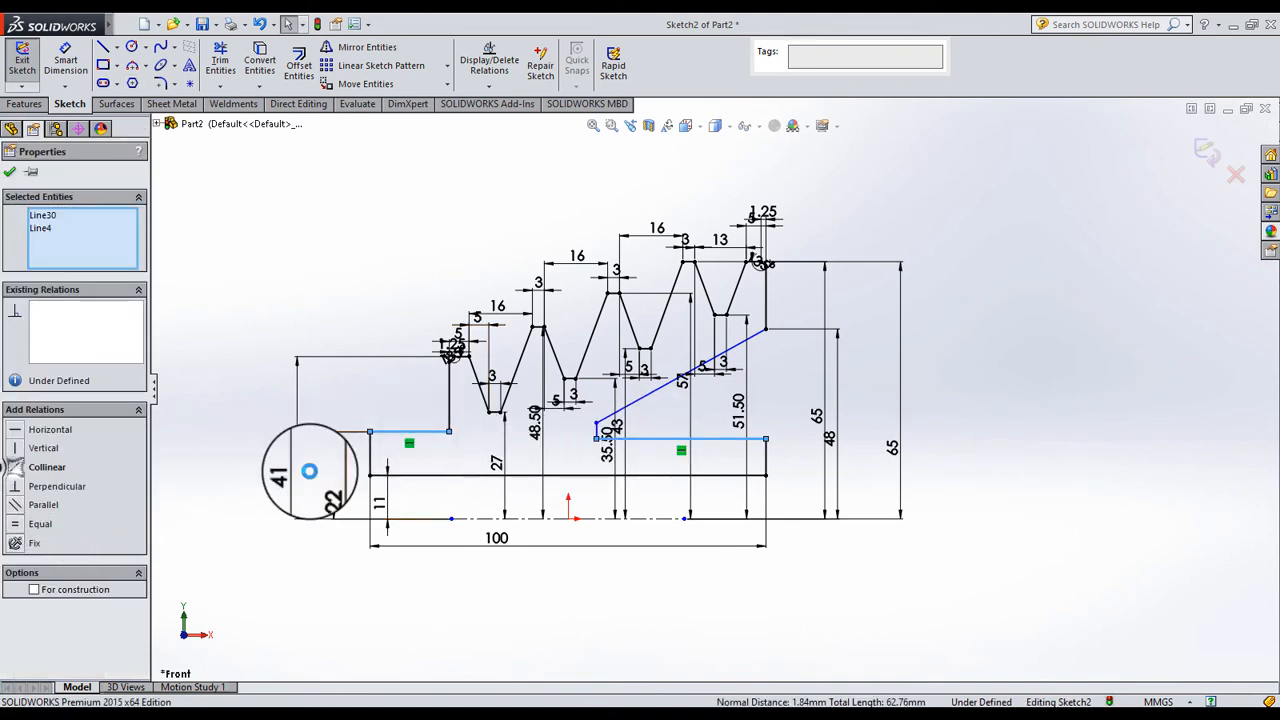
pyautogui.click(1050, 438)
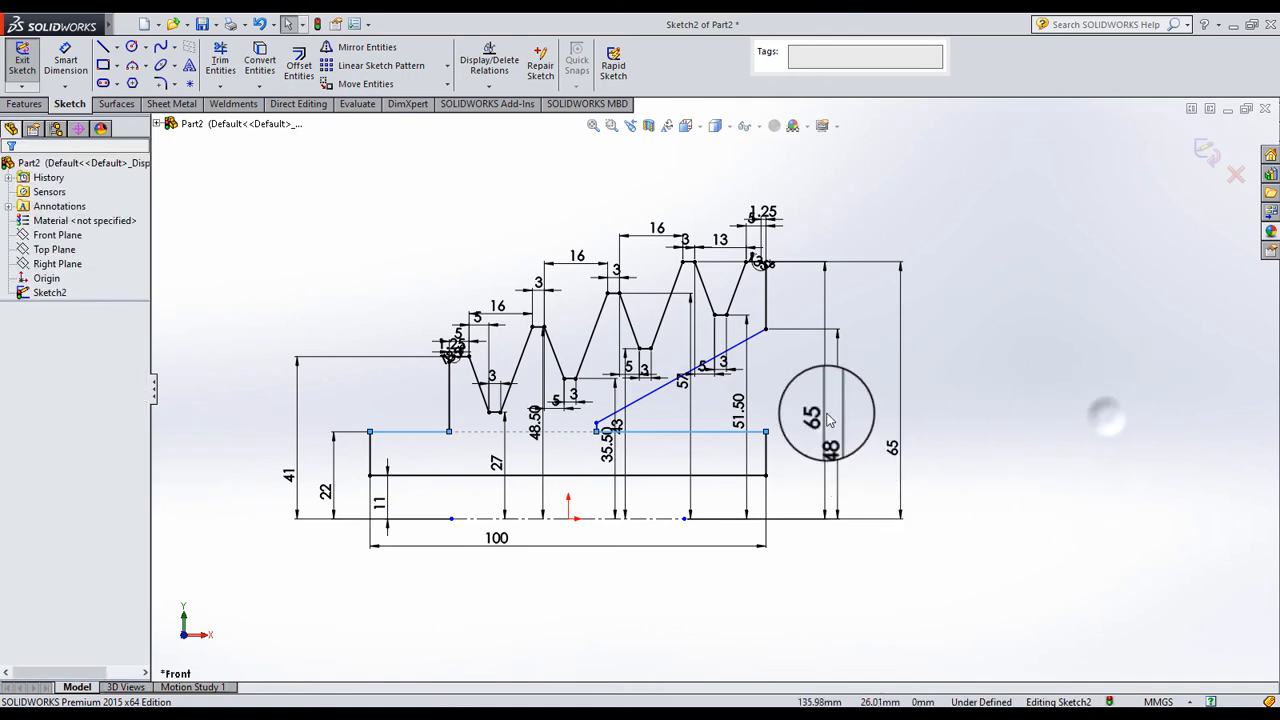
# Dimension the length of the recess's horizontal line as 45 mm
pyautogui.moveTo(827, 420); pyautogui.dragTo(713, 440)
pyautogui.scroll(-2, 702, 443)
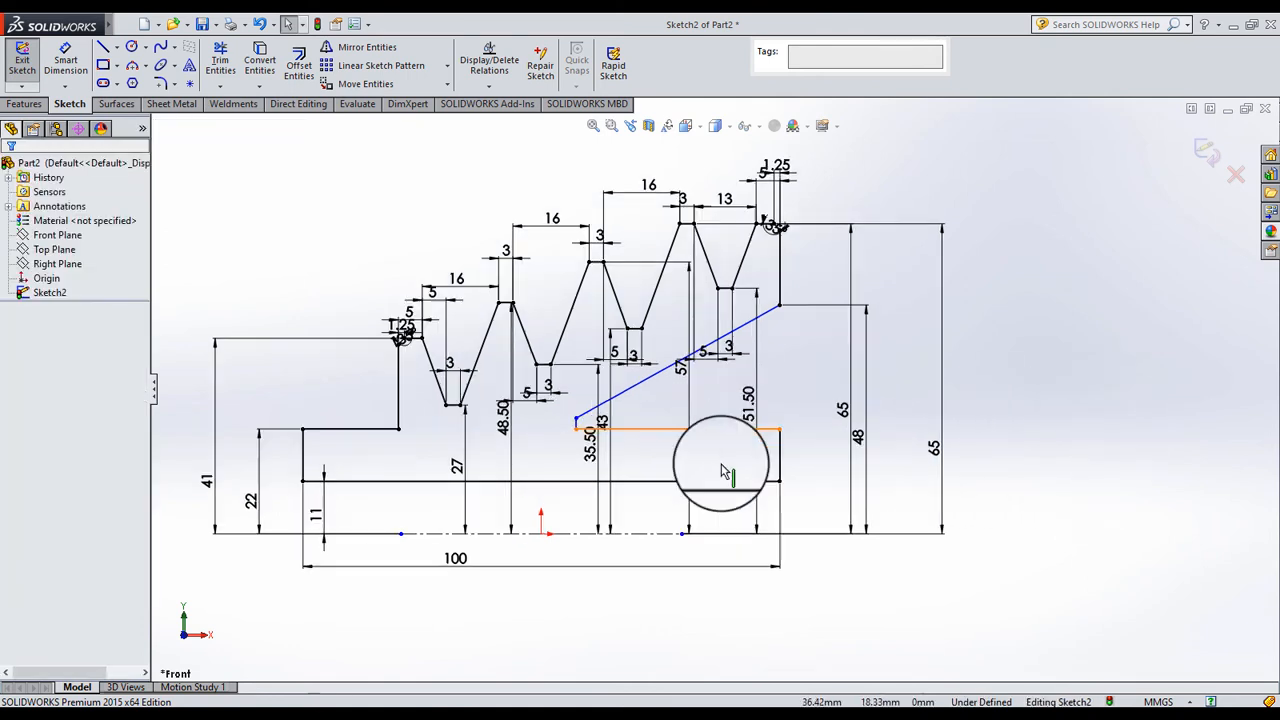
pyautogui.scroll(-3, 797, 517)
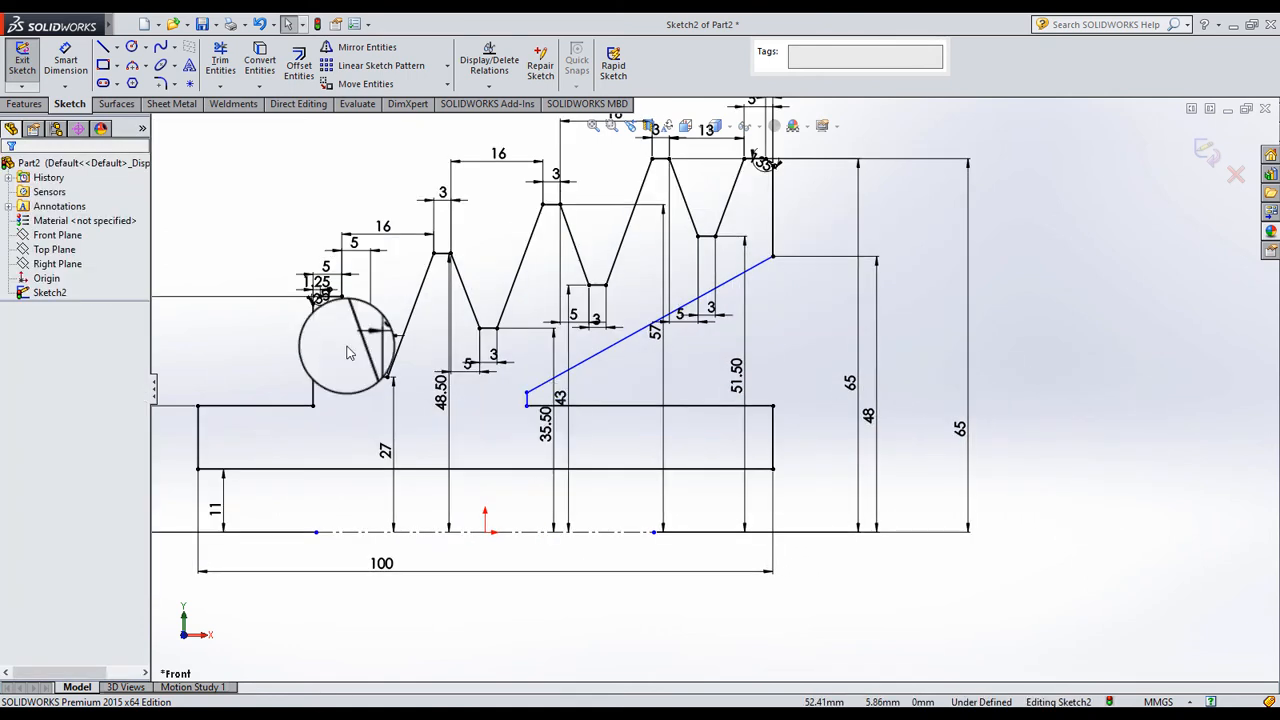
pyautogui.click(65, 62)
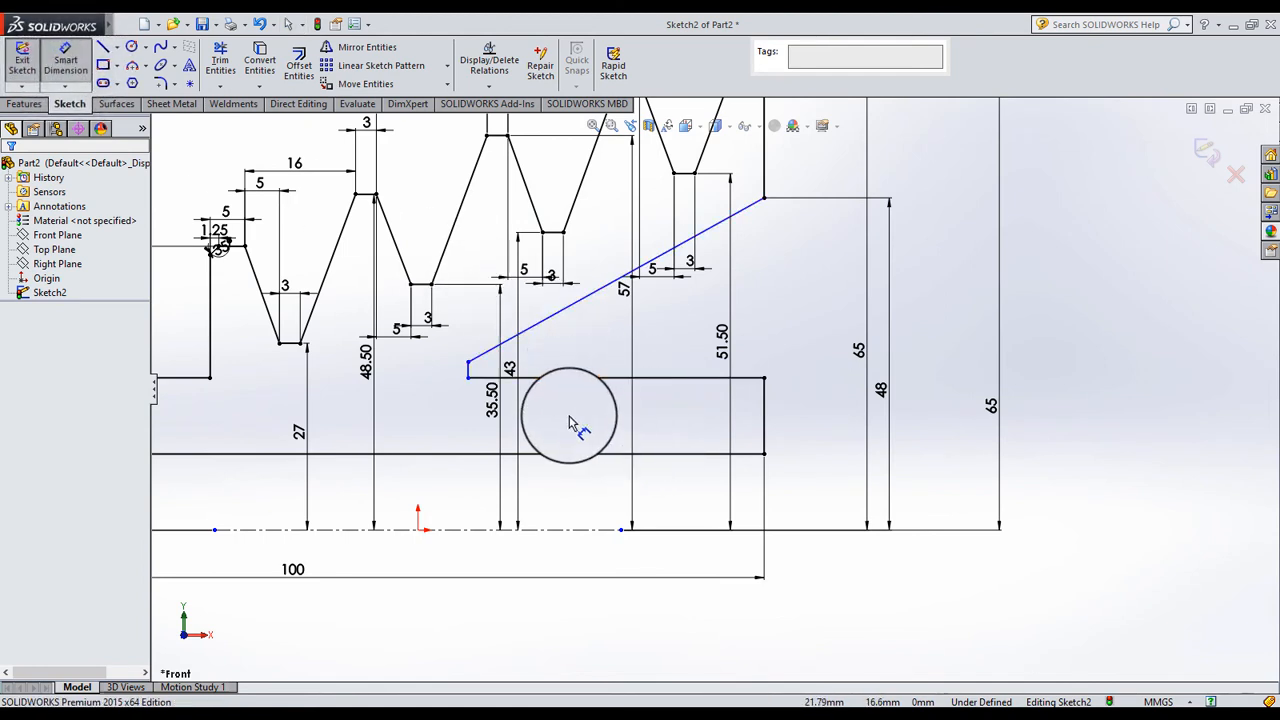
pyautogui.click(555, 380)
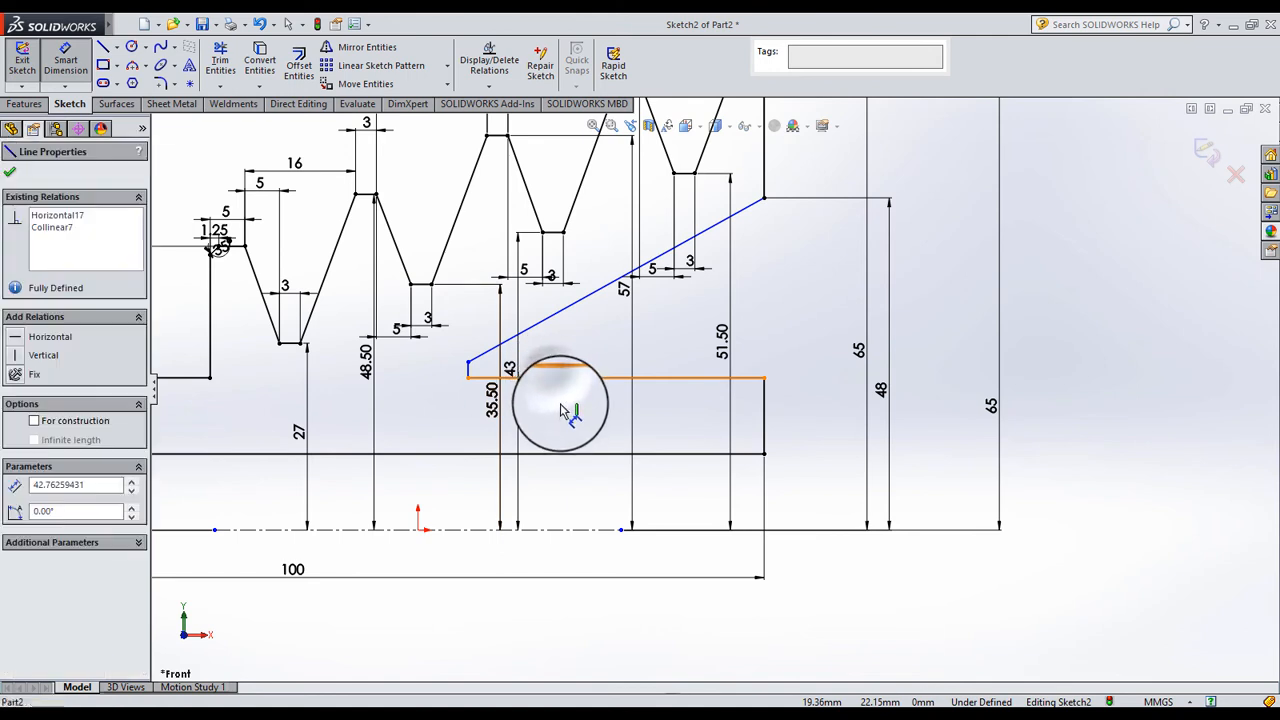
pyautogui.click(565, 406)
pyautogui.press('Return')
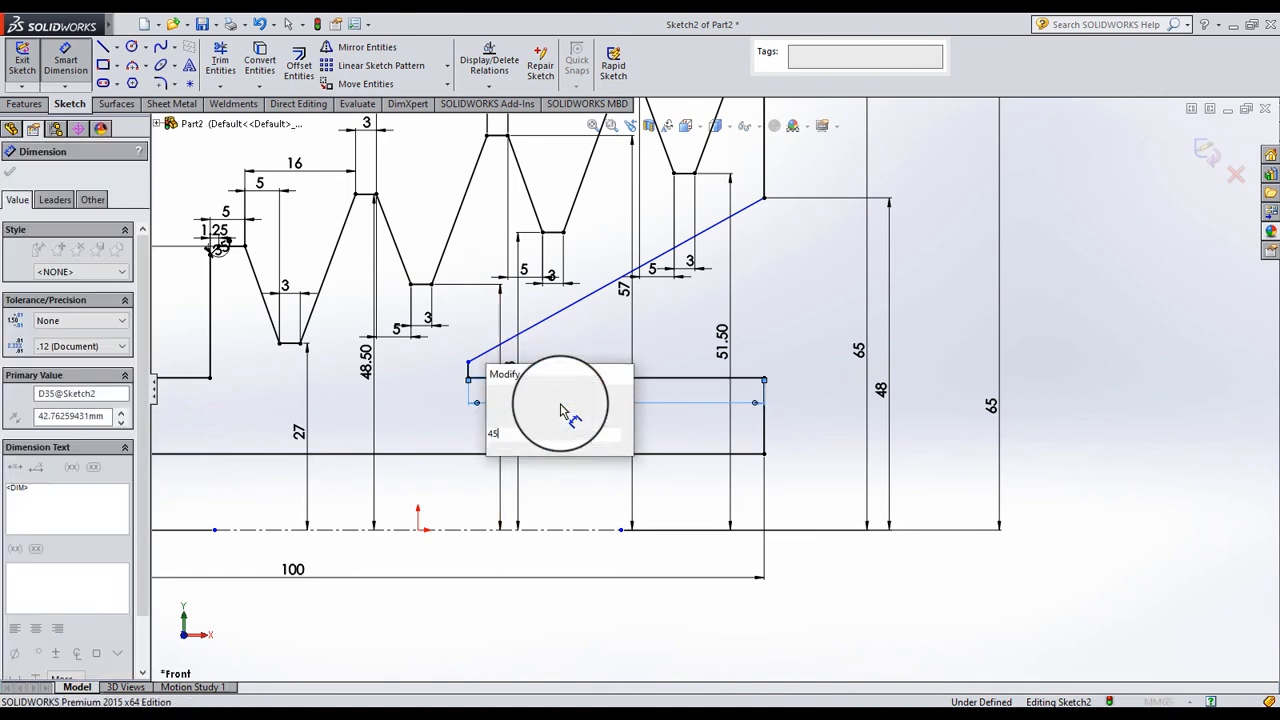
# Dimension the height of the sloped recess line's inner end point above the centerline as 53/2 mm
pyautogui.click(454, 363)
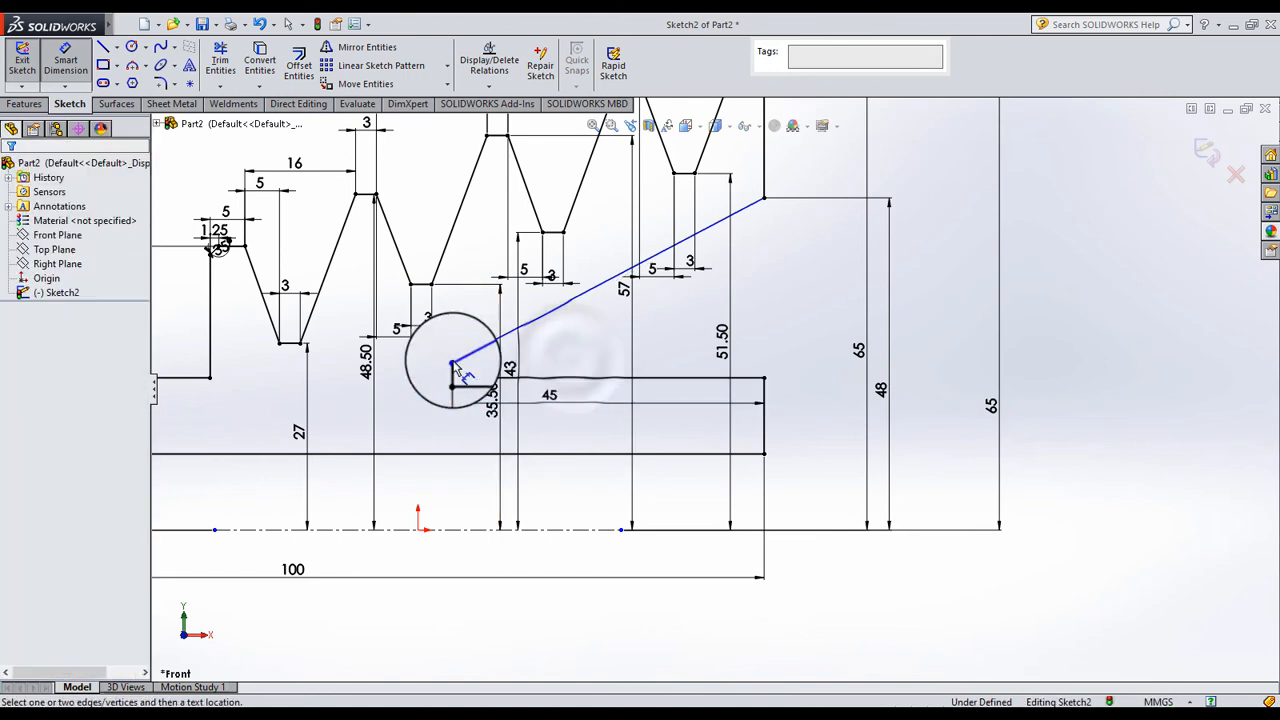
pyautogui.click(443, 529)
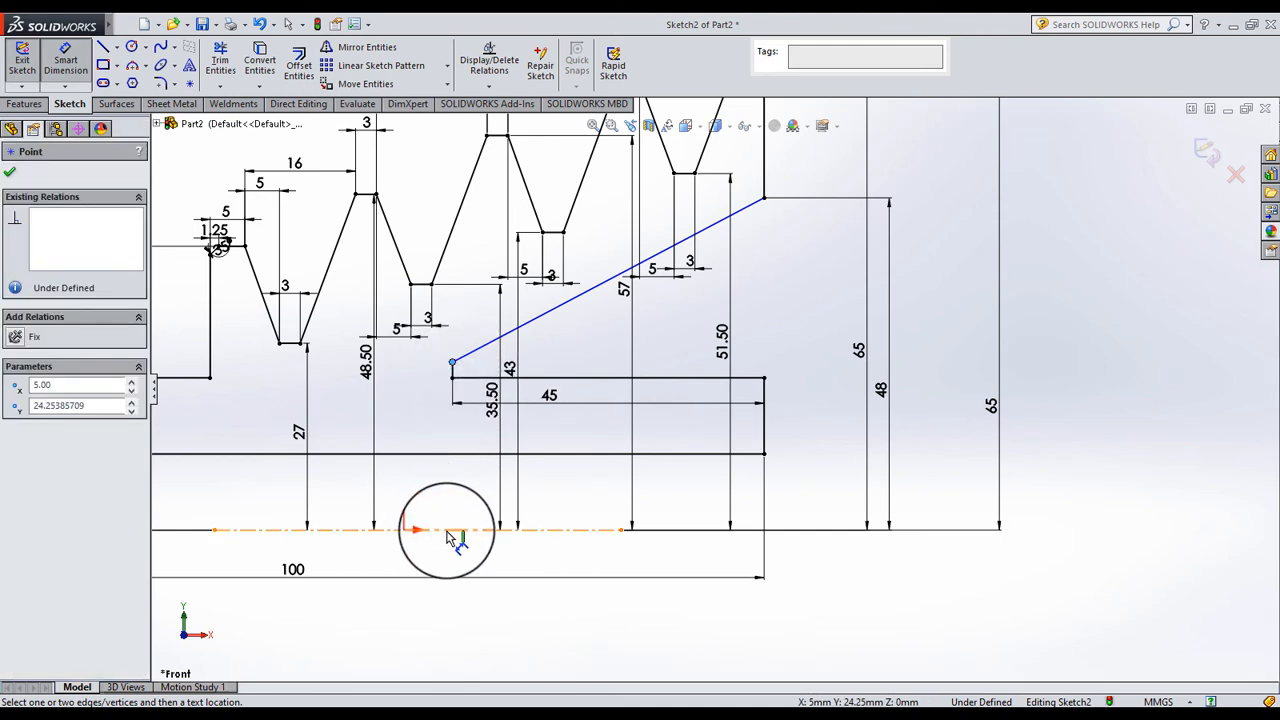
pyautogui.click(401, 442)
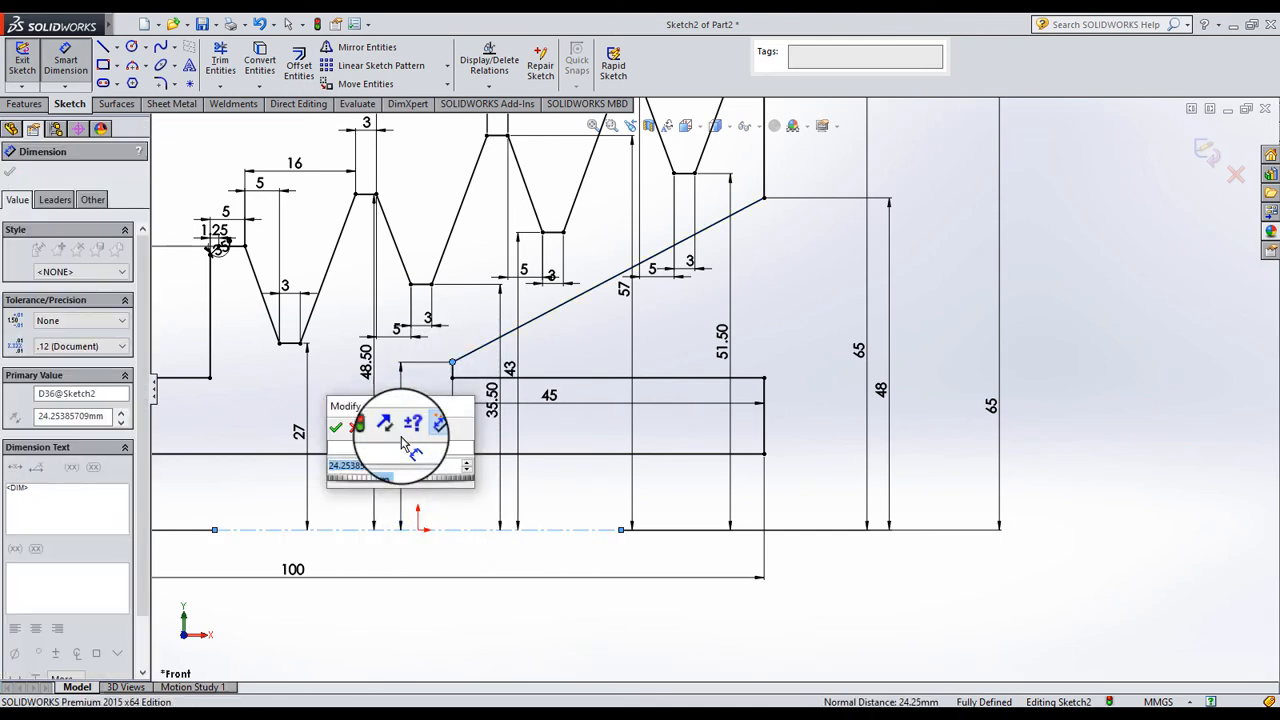
pyautogui.write('53/2')
pyautogui.press('Return')
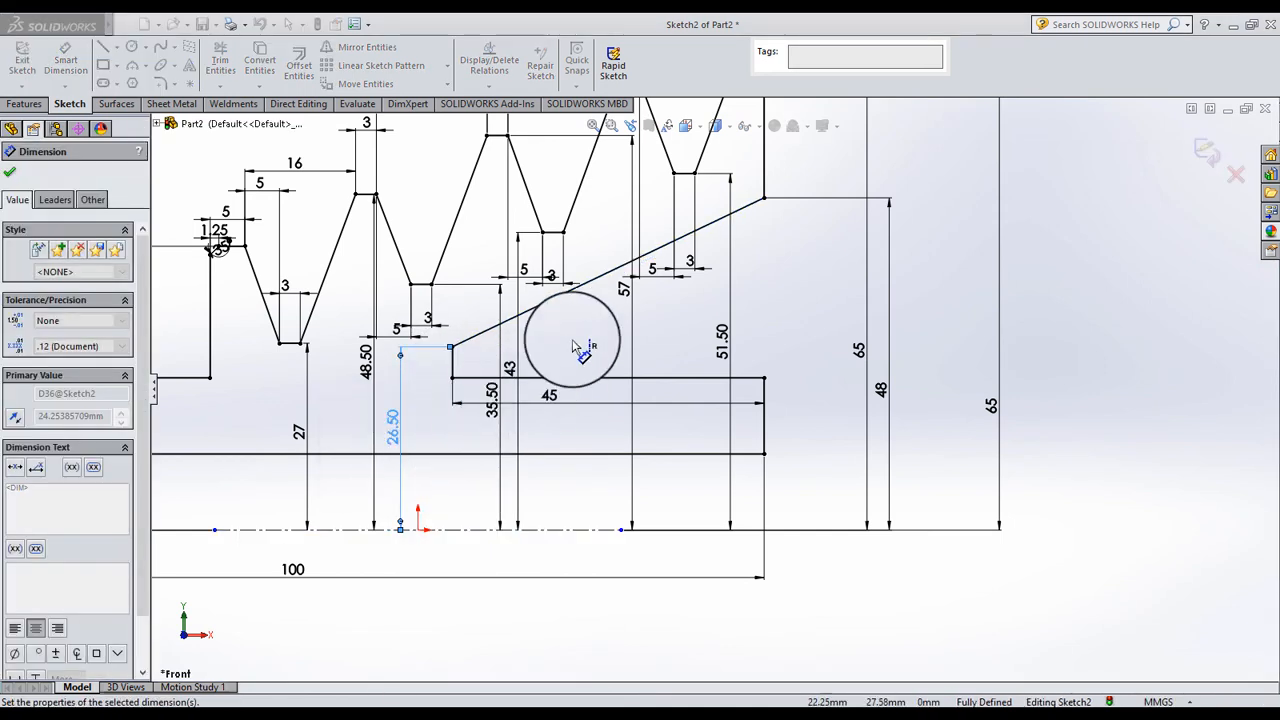
pyautogui.click(573, 343)
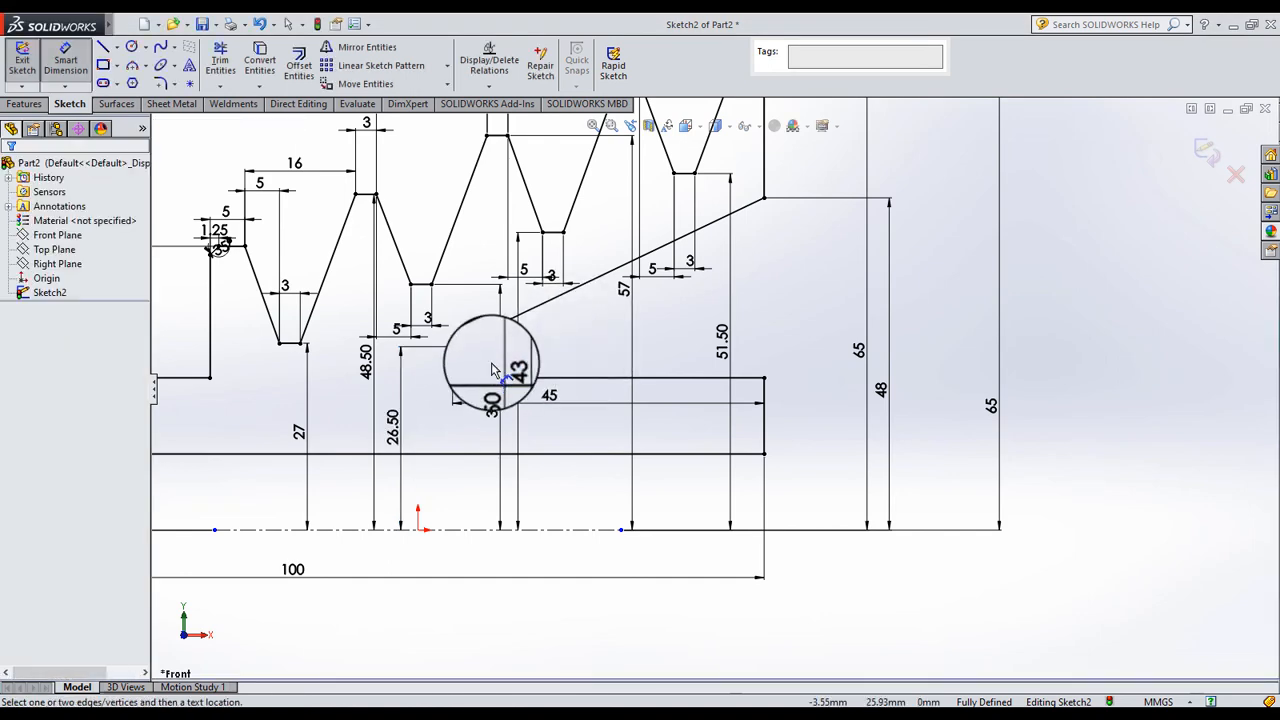
# Move the 41 mm height dimension farther out from the left side of the profile
pyautogui.scroll(3, 580, 370)
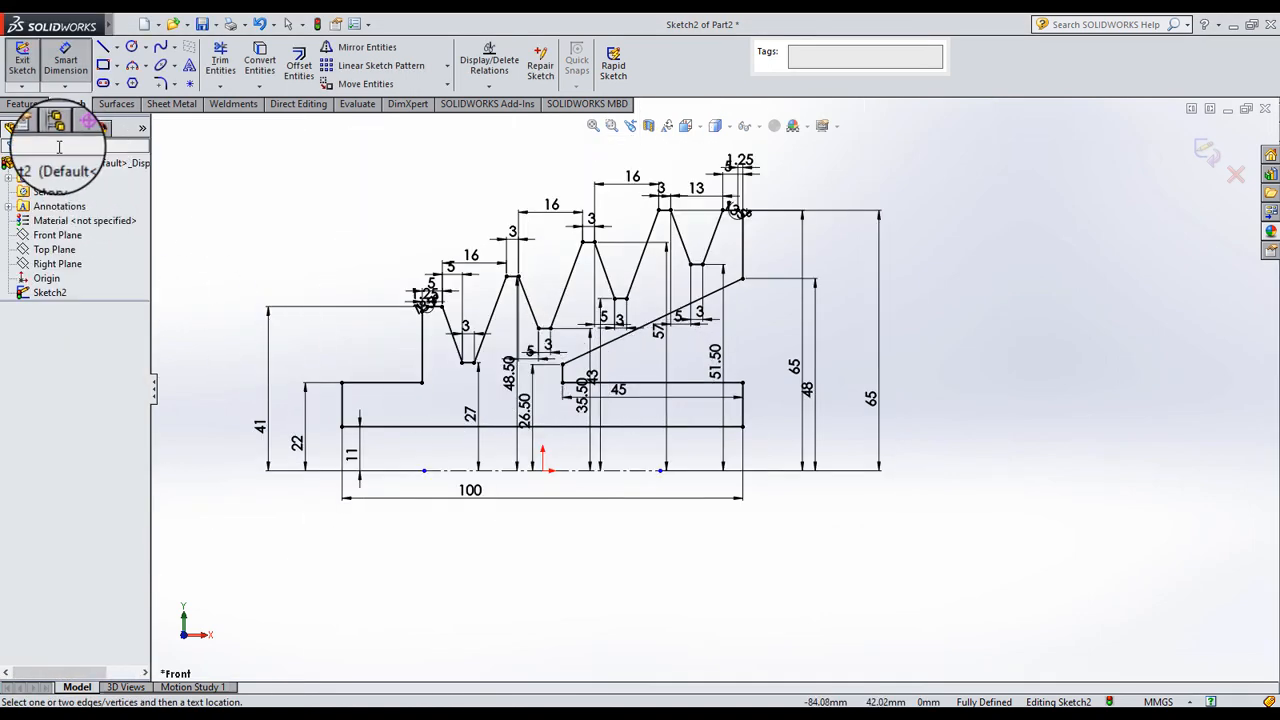
pyautogui.click(65, 62)
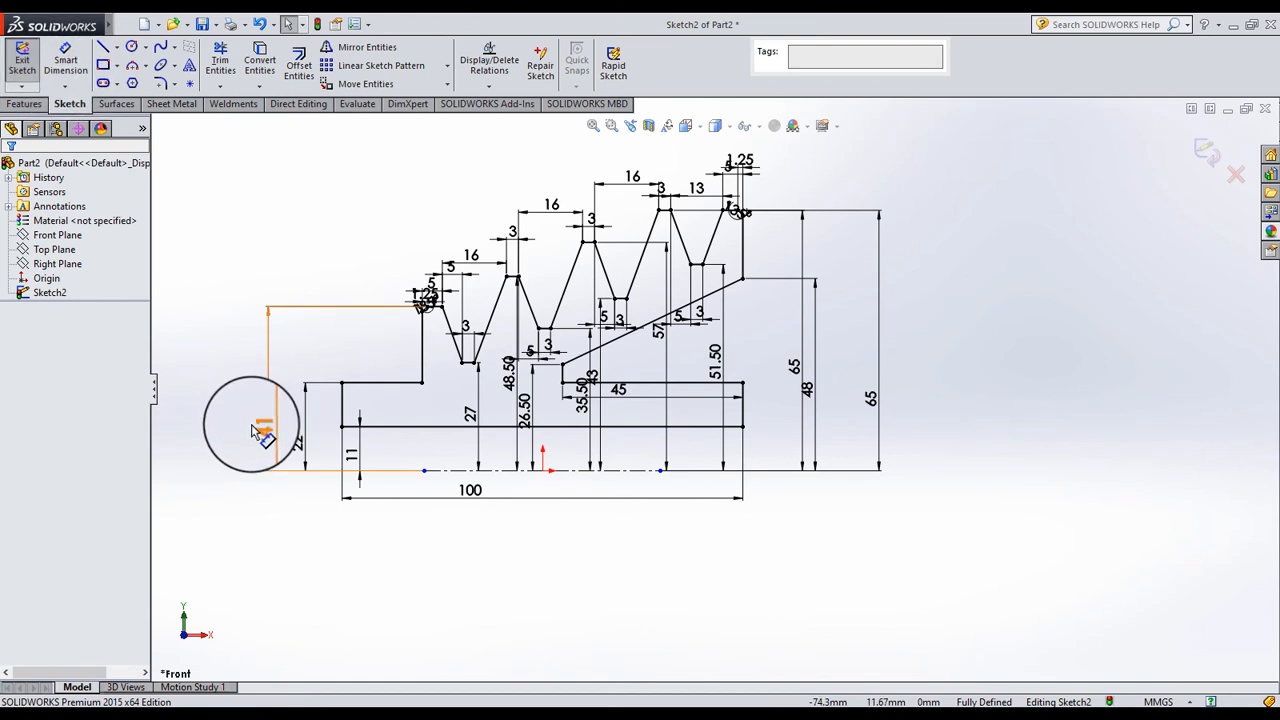
pyautogui.moveTo(257, 430); pyautogui.dragTo(186, 427)
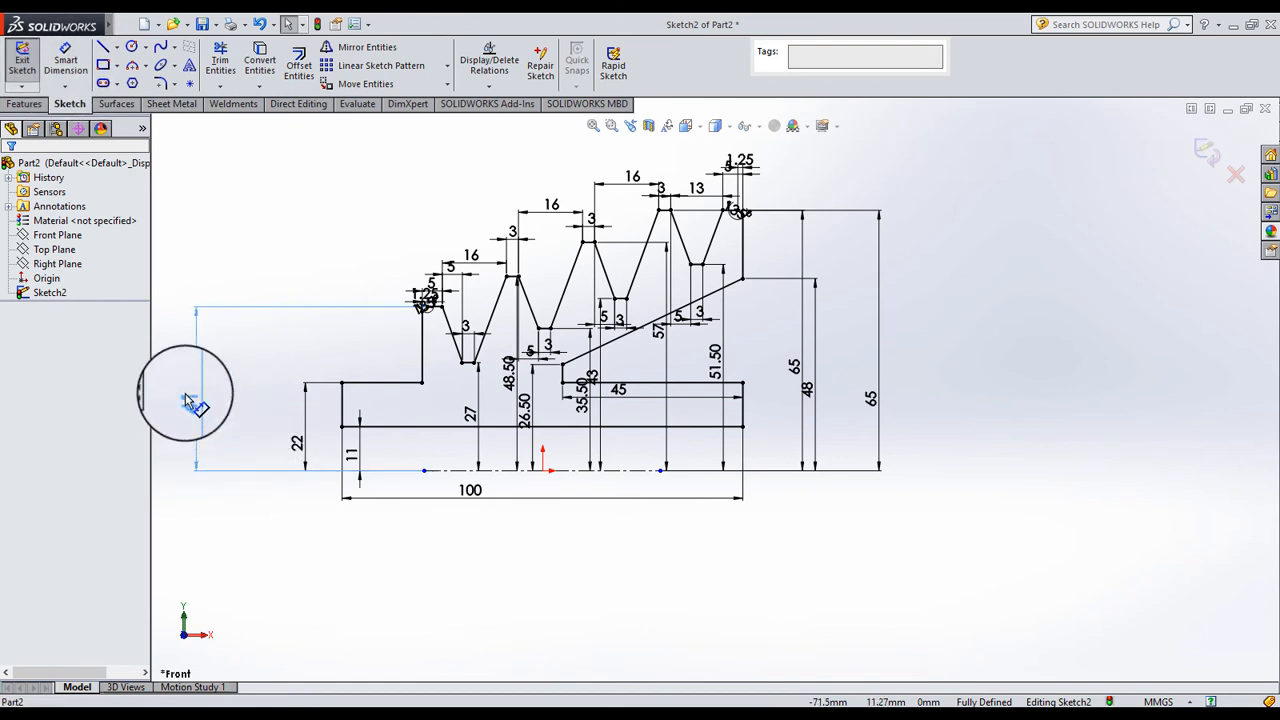
pyautogui.click(266, 376)
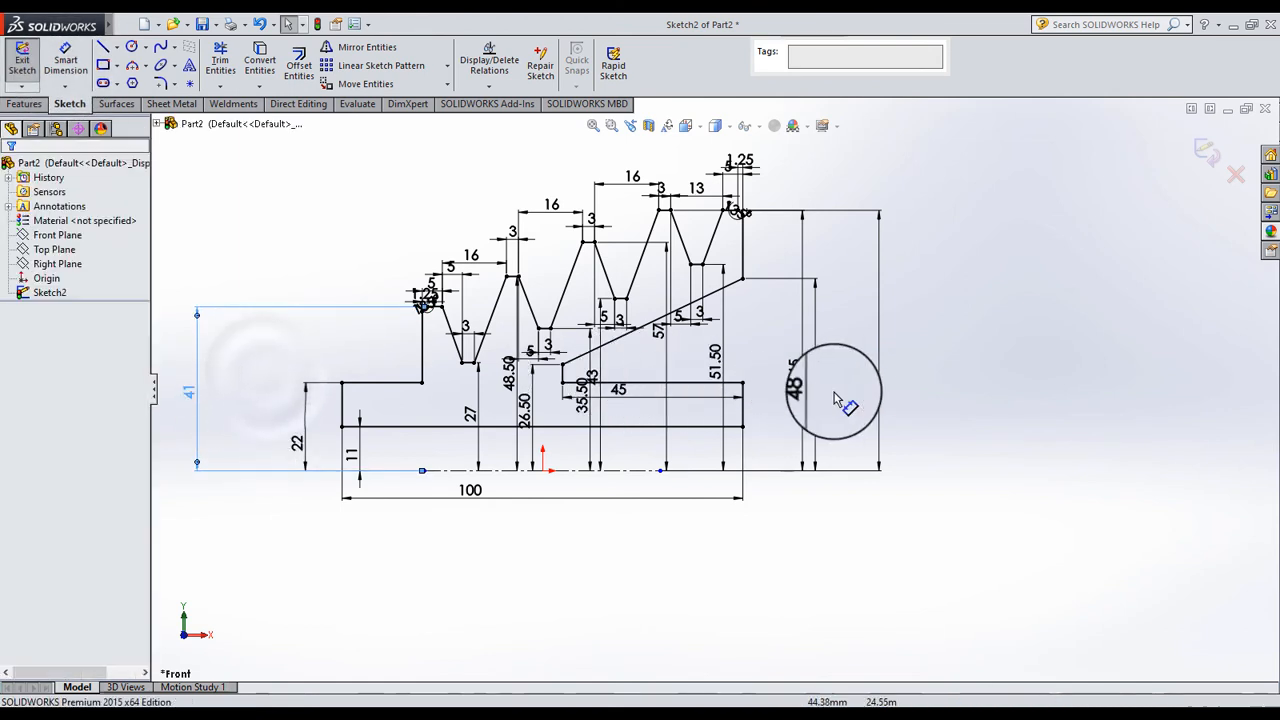
# Move both 65 mm height dimensions from the right side of the profile to its left side, beyond the 41 mm dimension
pyautogui.scroll(1, 838, 396)
pyautogui.scroll(3, 486, 391)
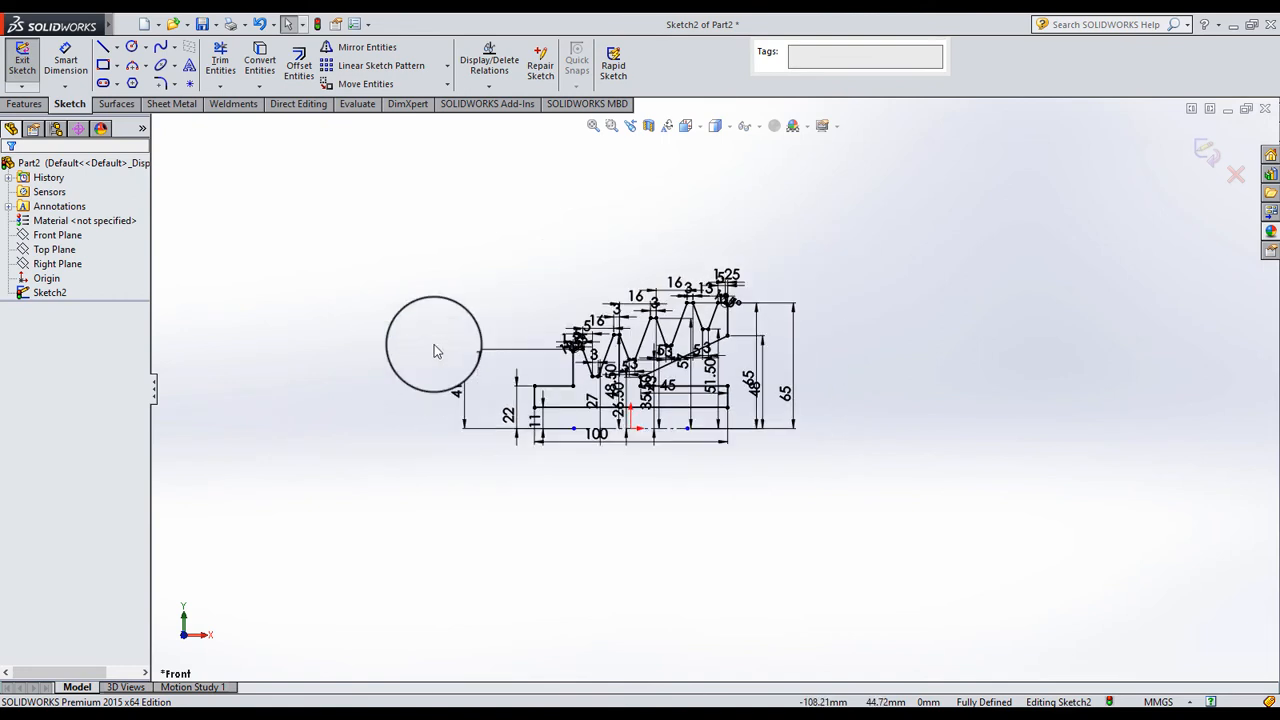
pyautogui.scroll(-2, 436, 351)
pyautogui.scroll(-1, 531, 394)
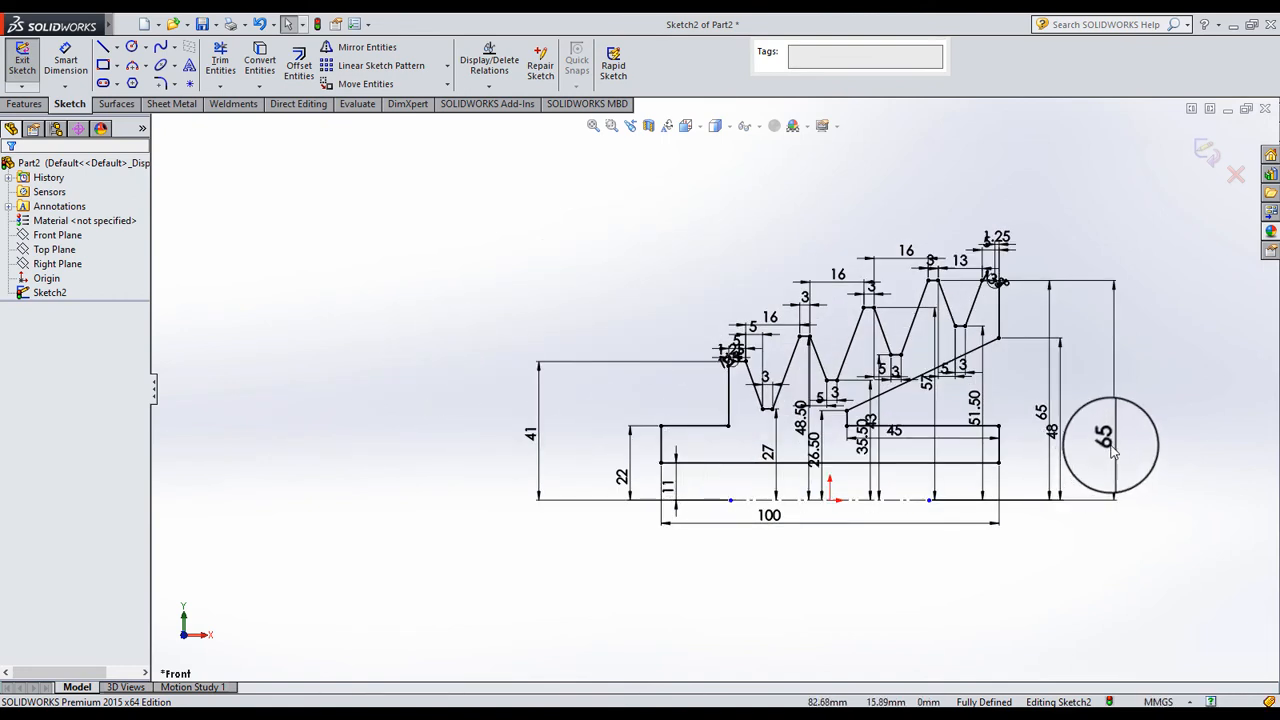
pyautogui.moveTo(622, 455)
pyautogui.mouseDown()
pyautogui.moveTo(395, 440)
pyautogui.moveTo(324, 470)
pyautogui.mouseUp()
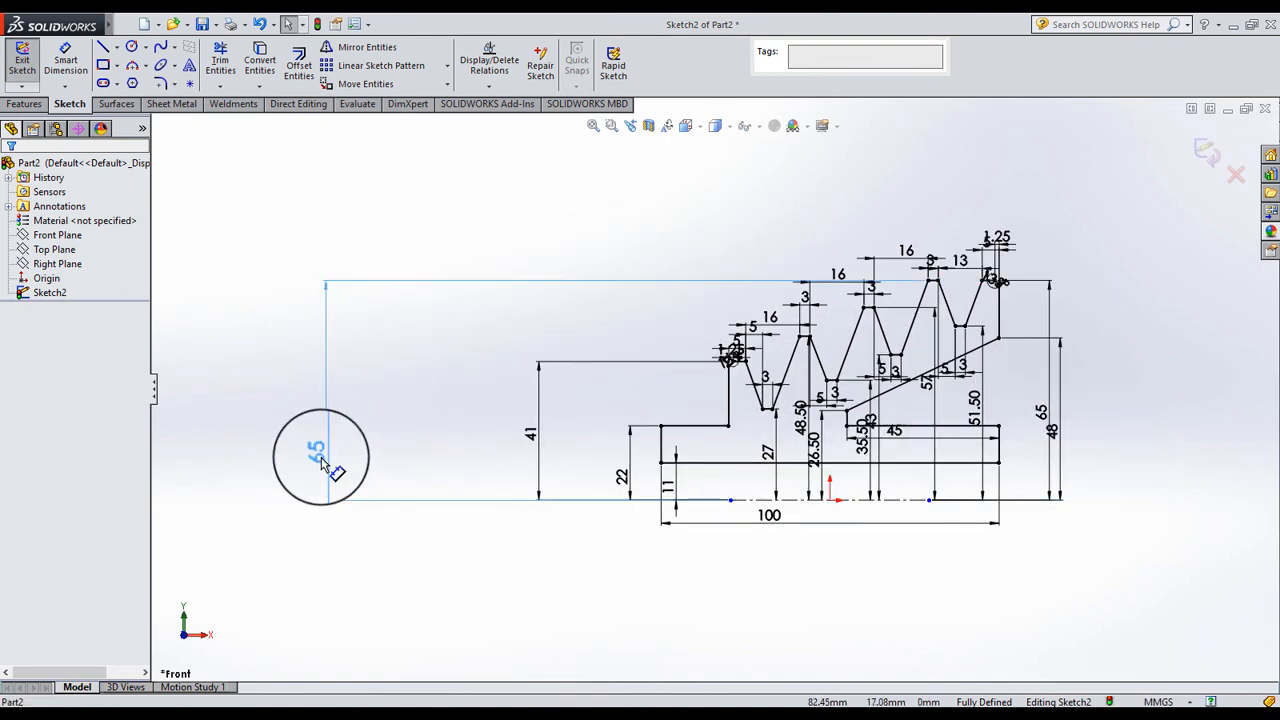
pyautogui.click(430, 424)
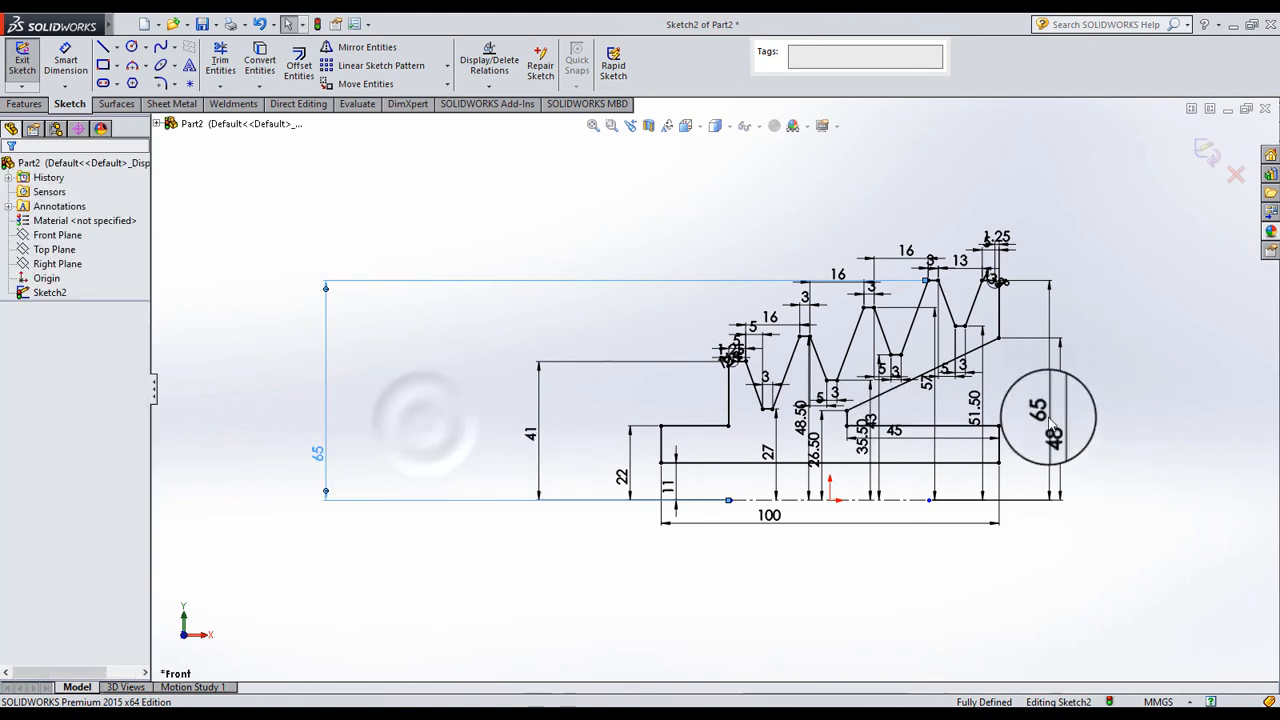
pyautogui.moveTo(1052, 428)
pyautogui.mouseDown()
pyautogui.moveTo(370, 420)
pyautogui.moveTo(306, 449)
pyautogui.moveTo(316, 457)
pyautogui.moveTo(320, 413)
pyautogui.mouseUp()
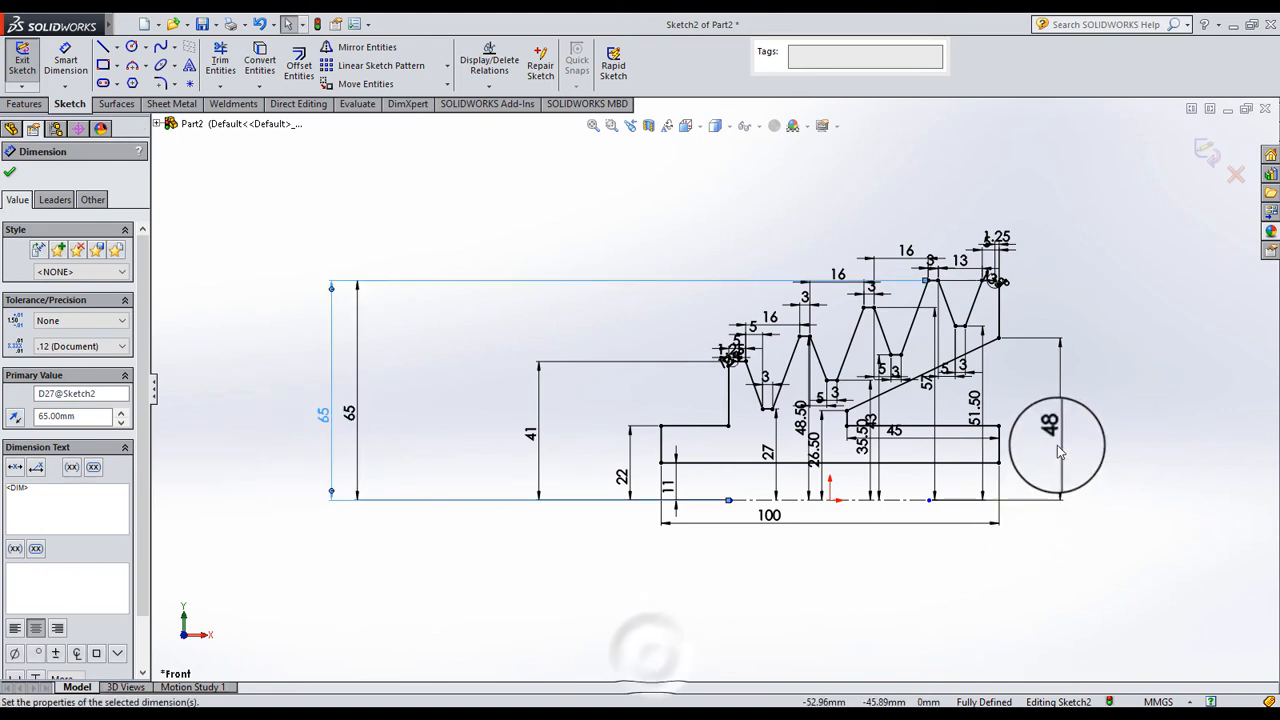
# Move the 48 mm height dimension to the left of the profile beside the 65 mm ones, and place the 41 mm dimension next to it
pyautogui.moveTo(1052, 432); pyautogui.dragTo(385, 427)
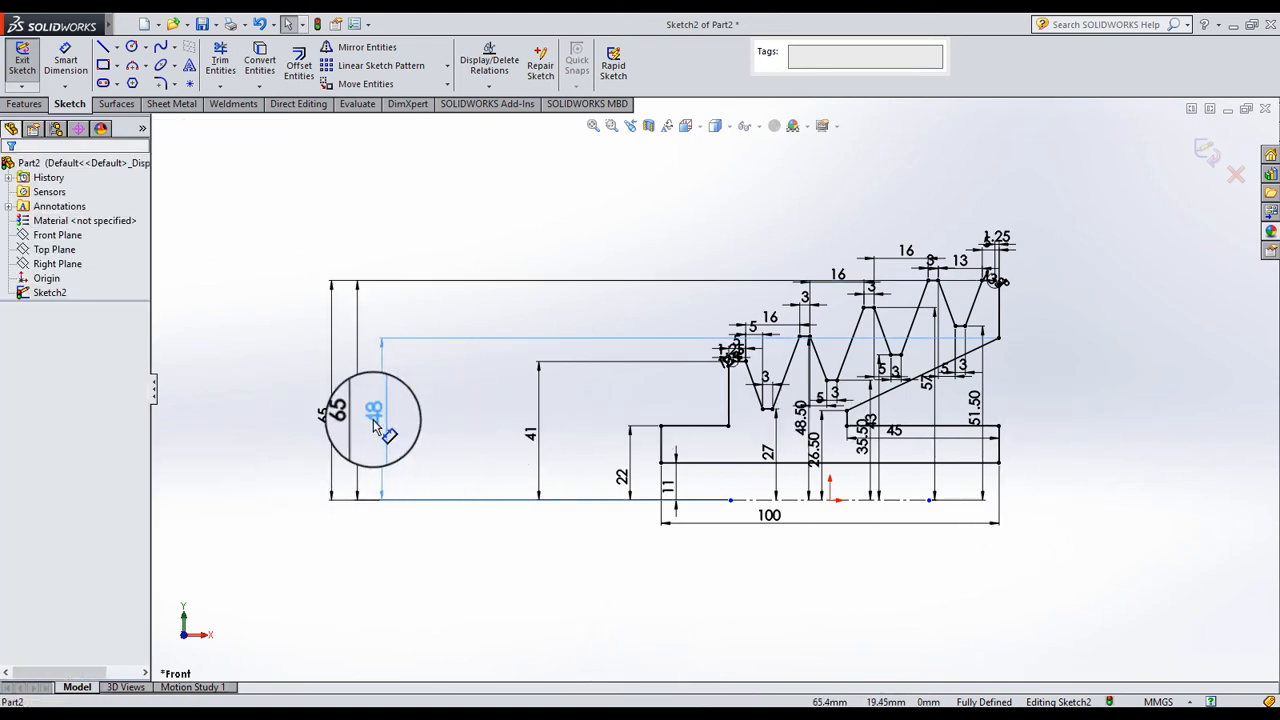
pyautogui.moveTo(532, 436); pyautogui.dragTo(533, 436)
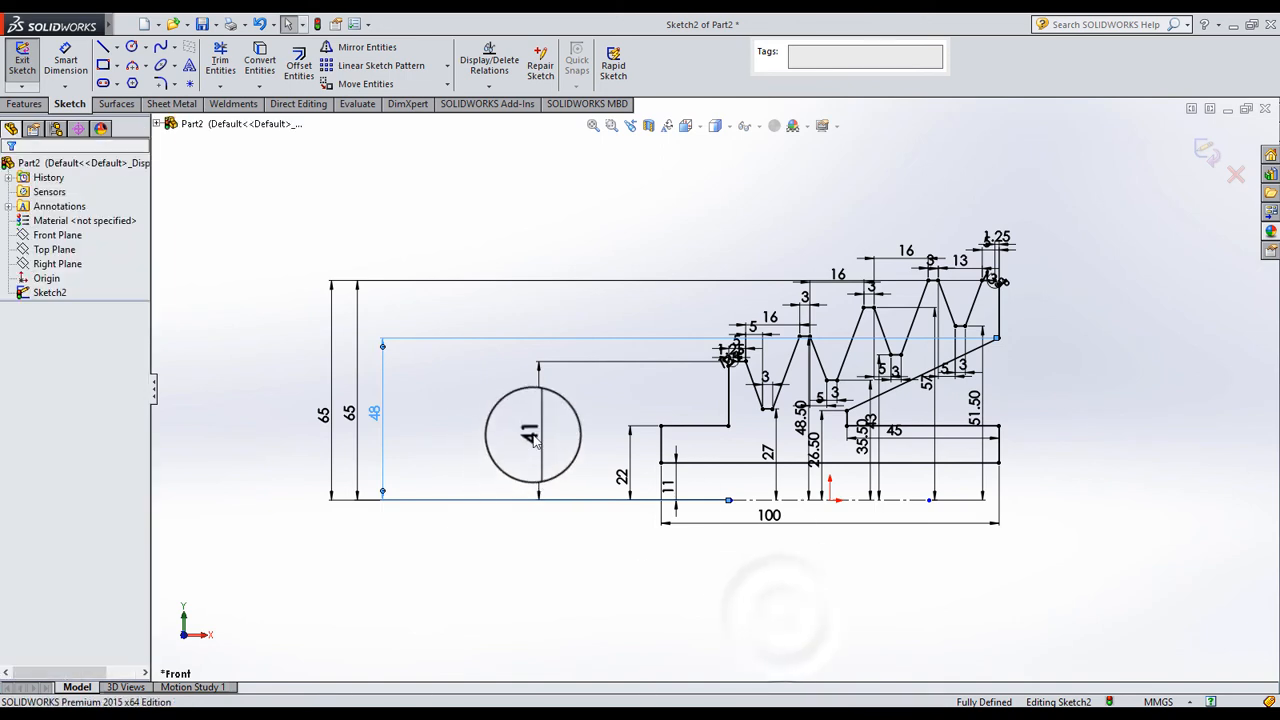
pyautogui.moveTo(436, 428); pyautogui.dragTo(402, 418)
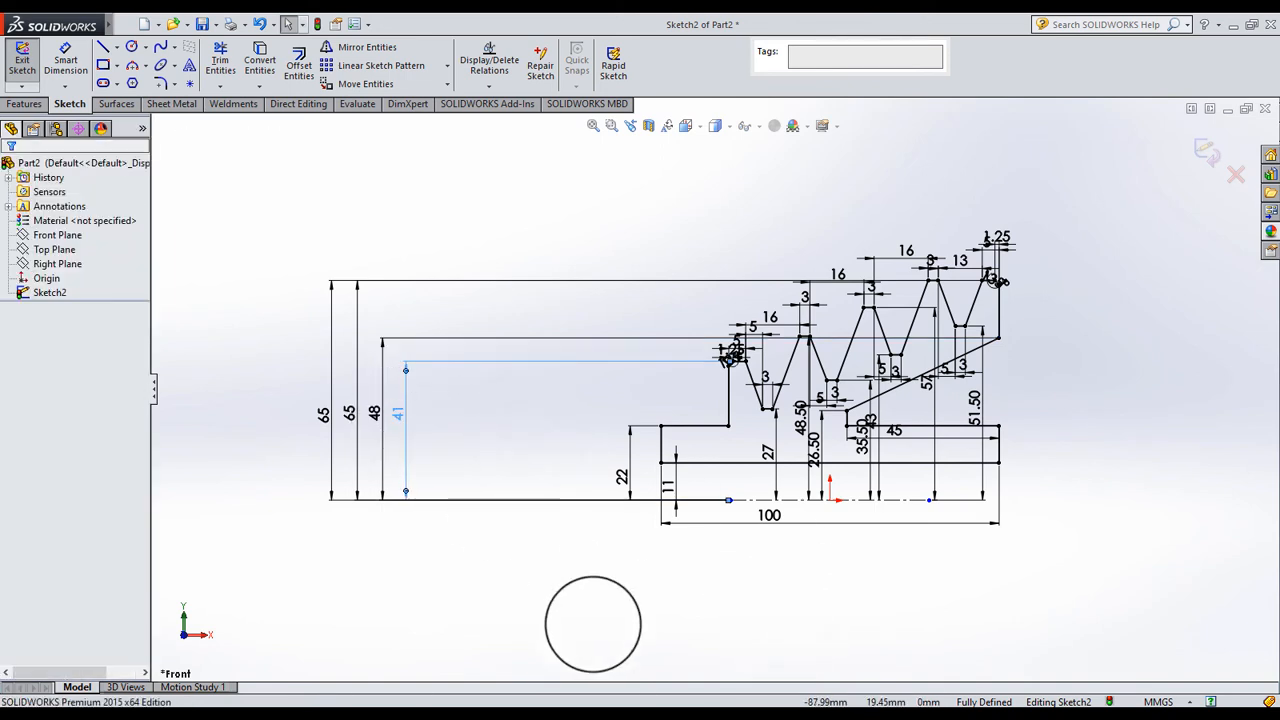
# Move the 51.50 mm height dimension from the right groove to the left stack, shifting the 48 and 41 mm dimensions inward
pyautogui.moveTo(972, 420)
pyautogui.mouseDown()
pyautogui.moveTo(806, 428)
pyautogui.moveTo(400, 410)
pyautogui.moveTo(405, 425)
pyautogui.moveTo(554, 437)
pyautogui.mouseUp()
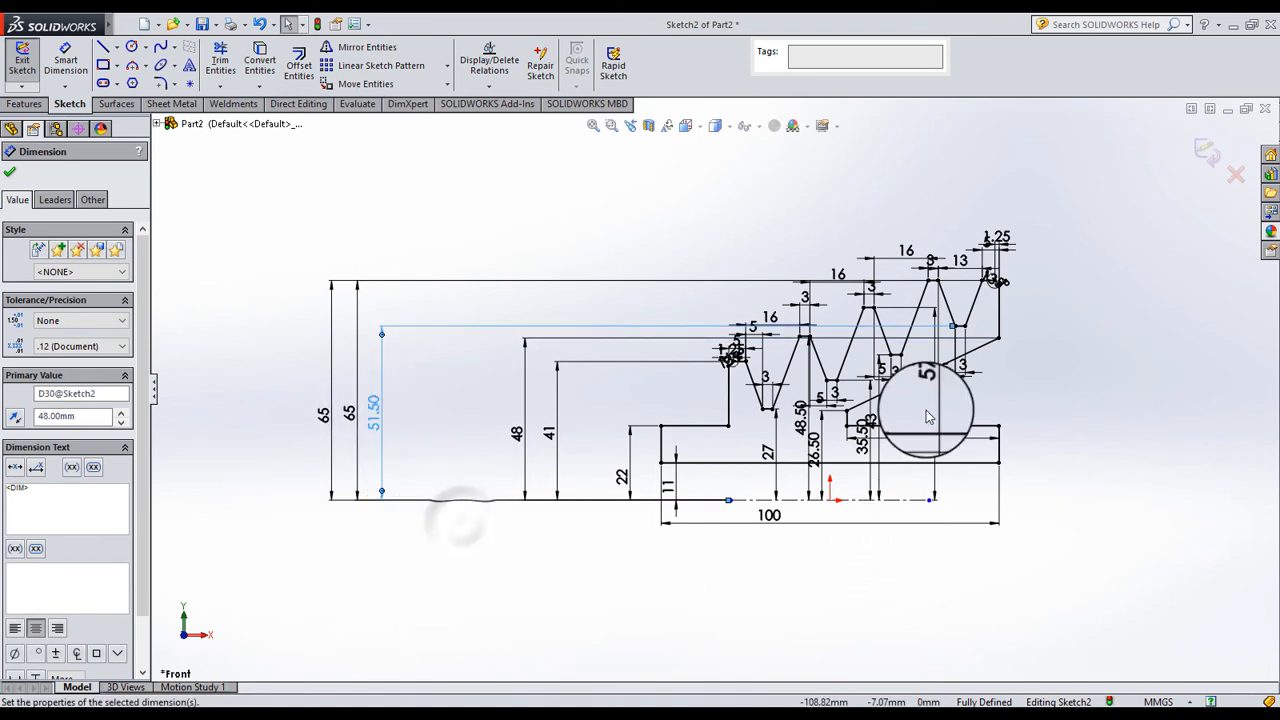
pyautogui.moveTo(927, 388); pyautogui.dragTo(506, 410)
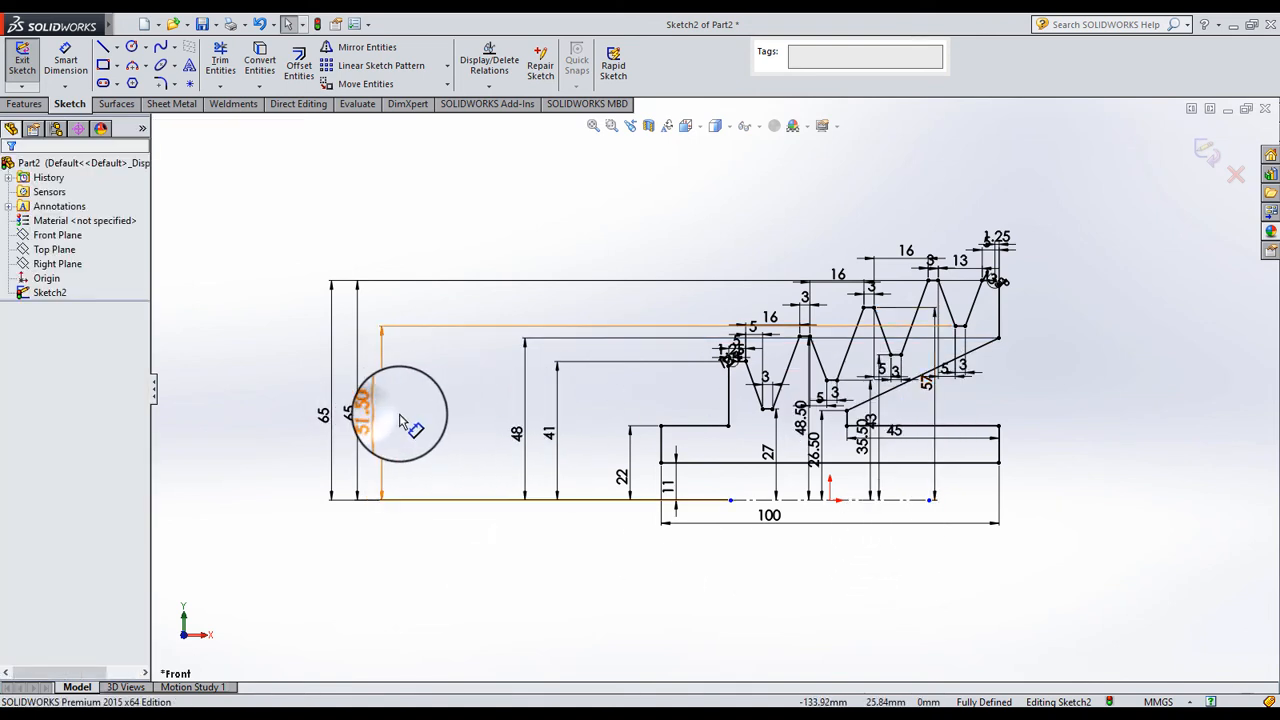
pyautogui.moveTo(400, 414); pyautogui.dragTo(408, 417)
pyautogui.click(583, 610)
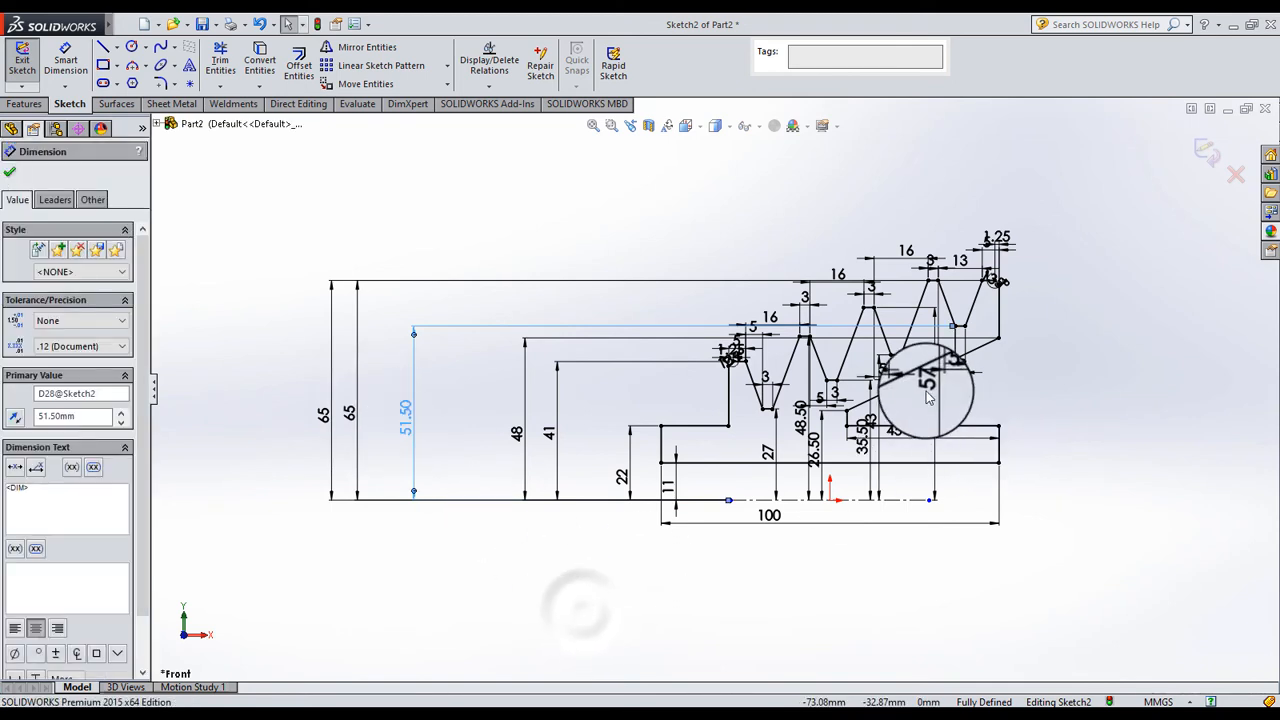
# Move the 57, 43 and 35.50 mm height dimensions out of the profile into the left stack, ordered by height
pyautogui.moveTo(928, 398); pyautogui.dragTo(376, 420)
pyautogui.moveTo(868, 427); pyautogui.dragTo(429, 421)
pyautogui.moveTo(857, 470); pyautogui.dragTo(540, 432)
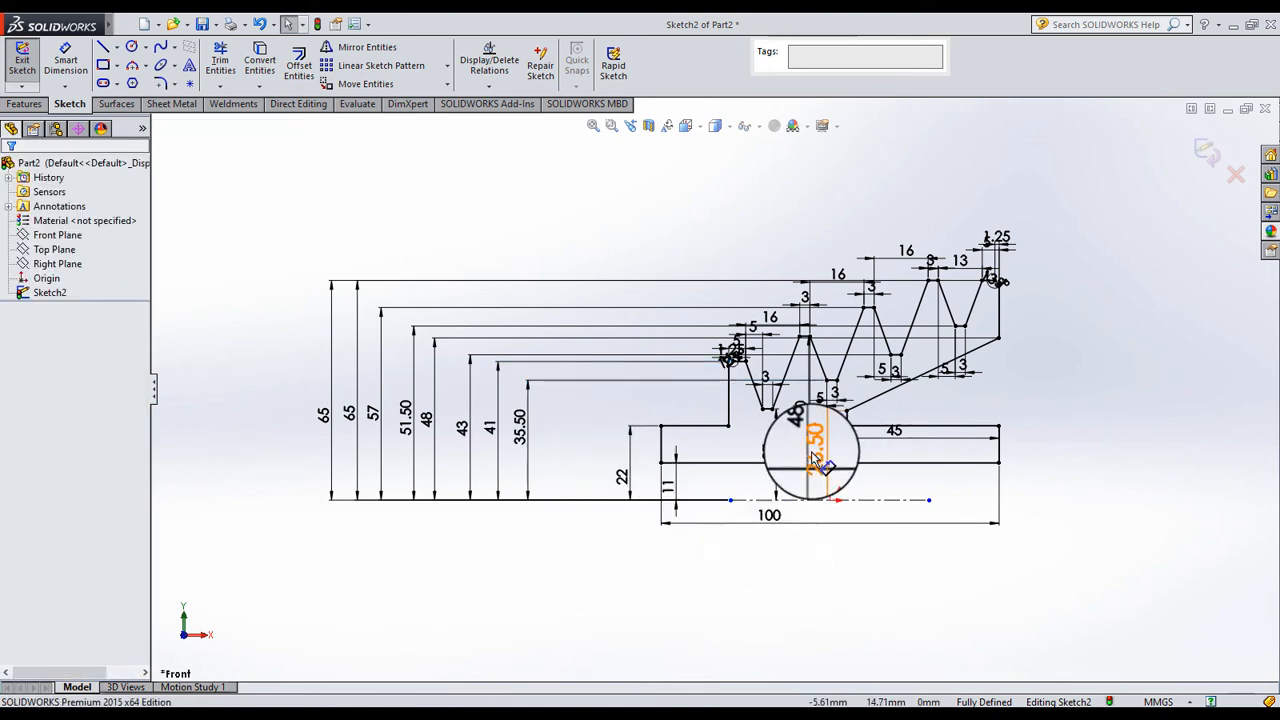
# Arrange the 26.50, 22 and 11 mm height dimensions side by side just left of the profile
pyautogui.click(600, 541)
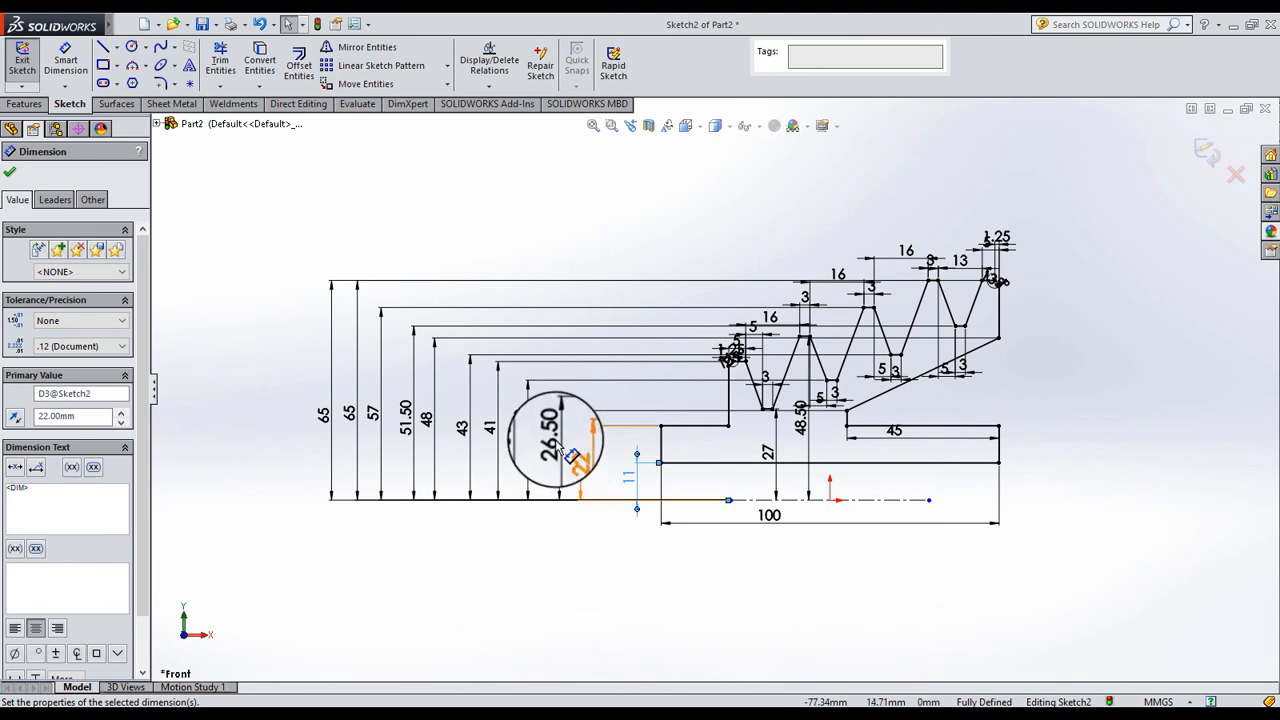
pyautogui.click(606, 477)
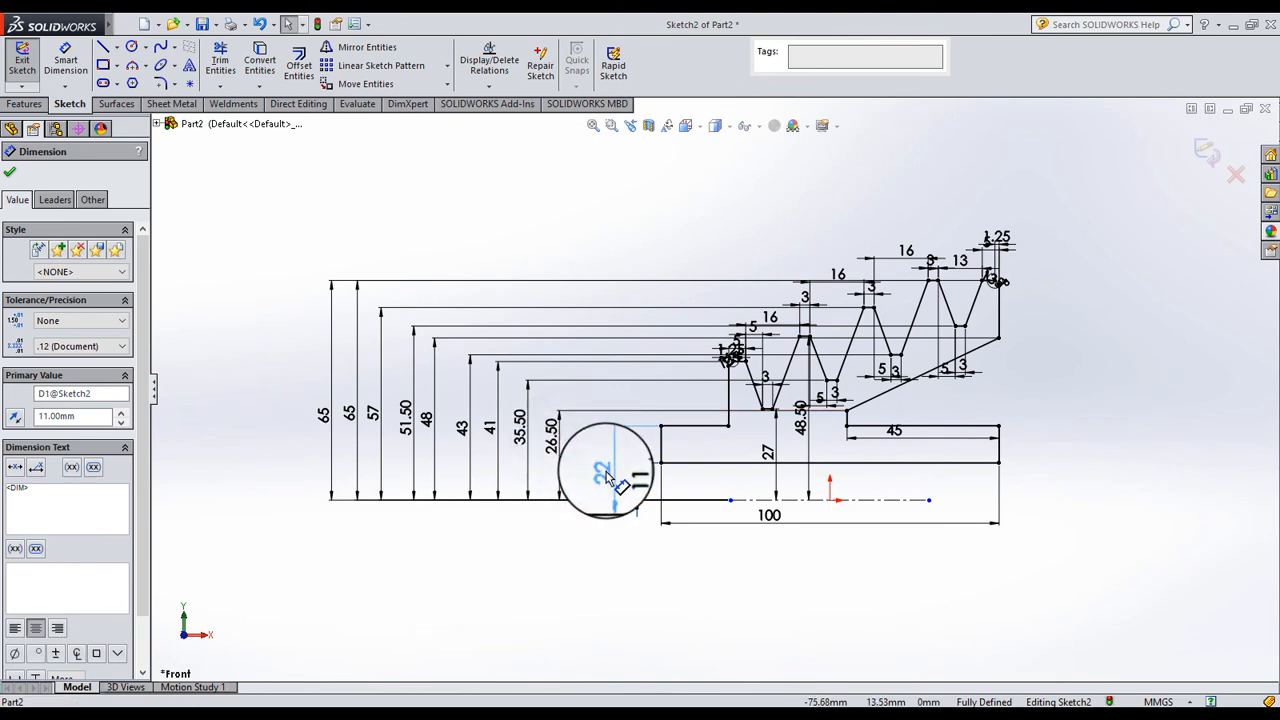
pyautogui.click(590, 466)
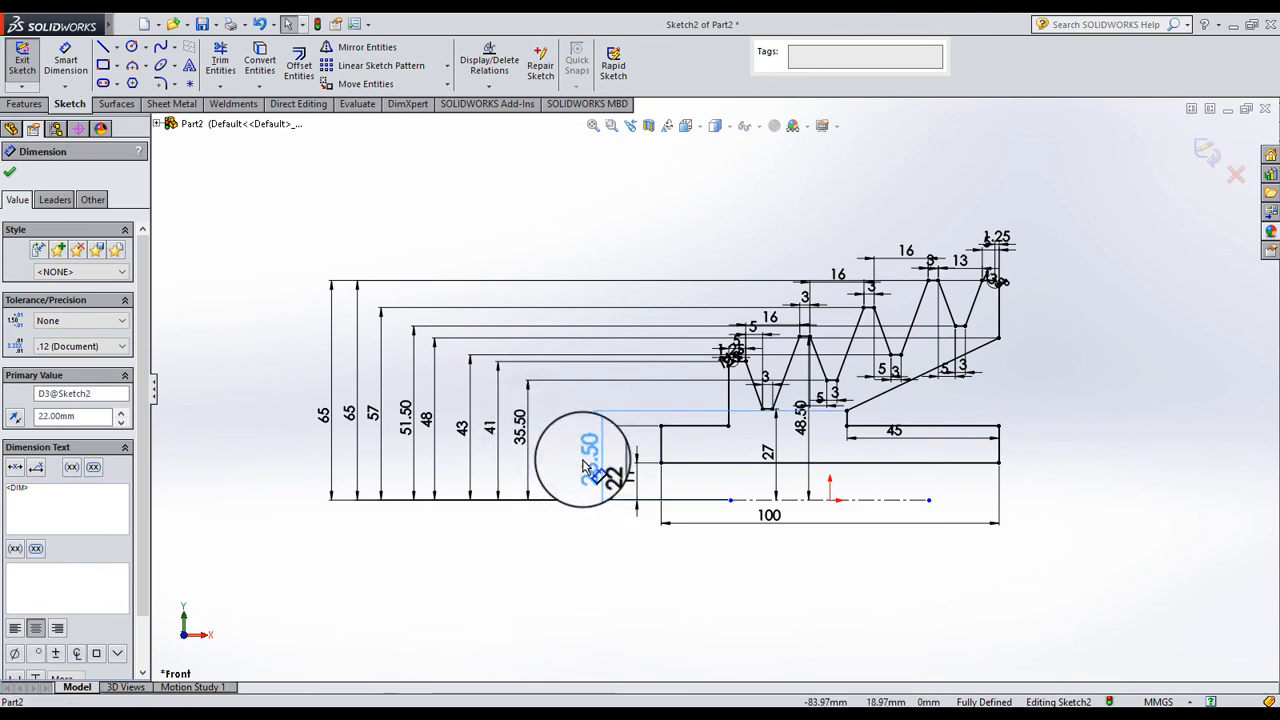
# Move the 27 mm and 48.50 mm height dimensions out of the profile into their places in the left stack
pyautogui.moveTo(770, 455); pyautogui.dragTo(558, 455)
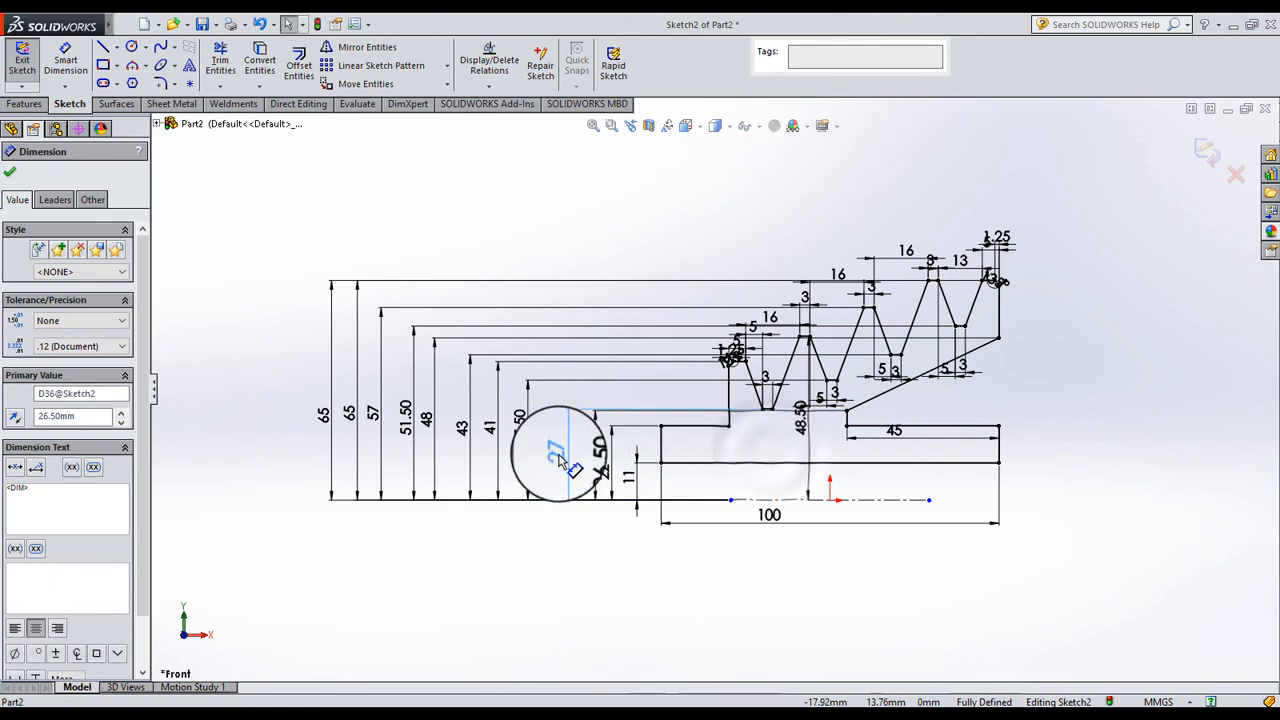
pyautogui.click(640, 573)
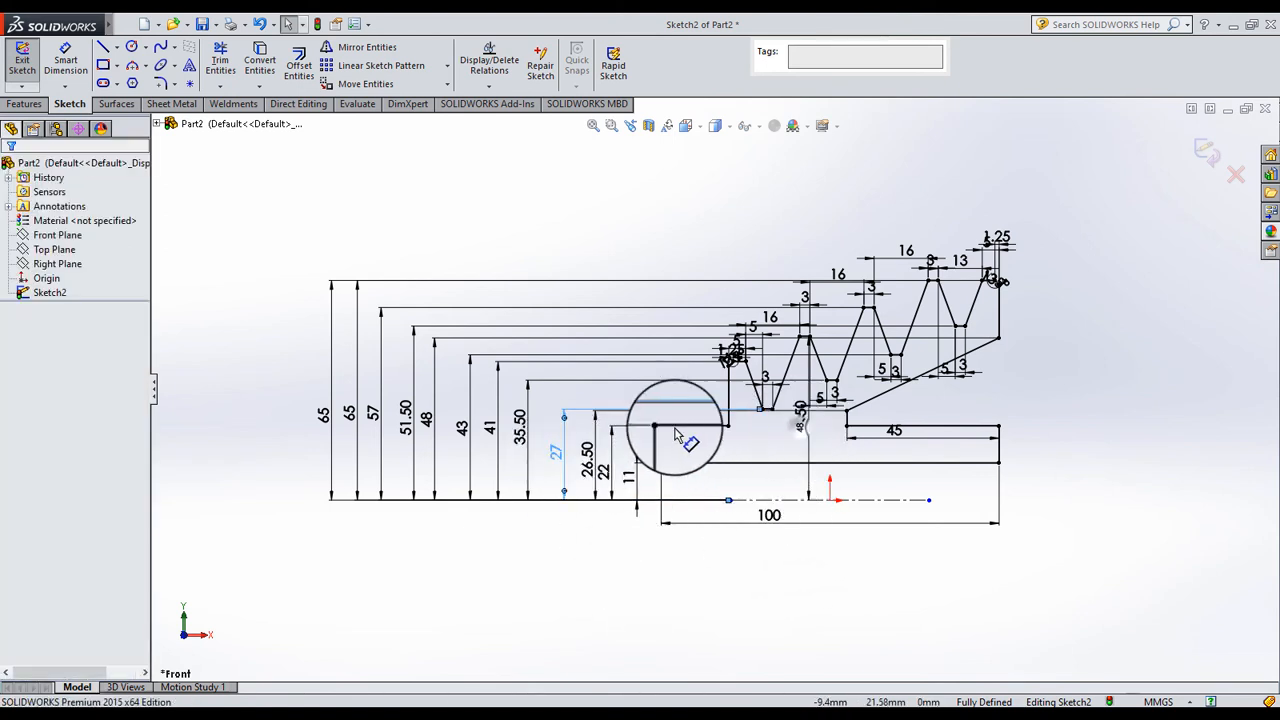
pyautogui.moveTo(455, 437)
pyautogui.mouseDown()
pyautogui.moveTo(418, 425)
pyautogui.moveTo(445, 430)
pyautogui.moveTo(432, 428)
pyautogui.mouseUp()
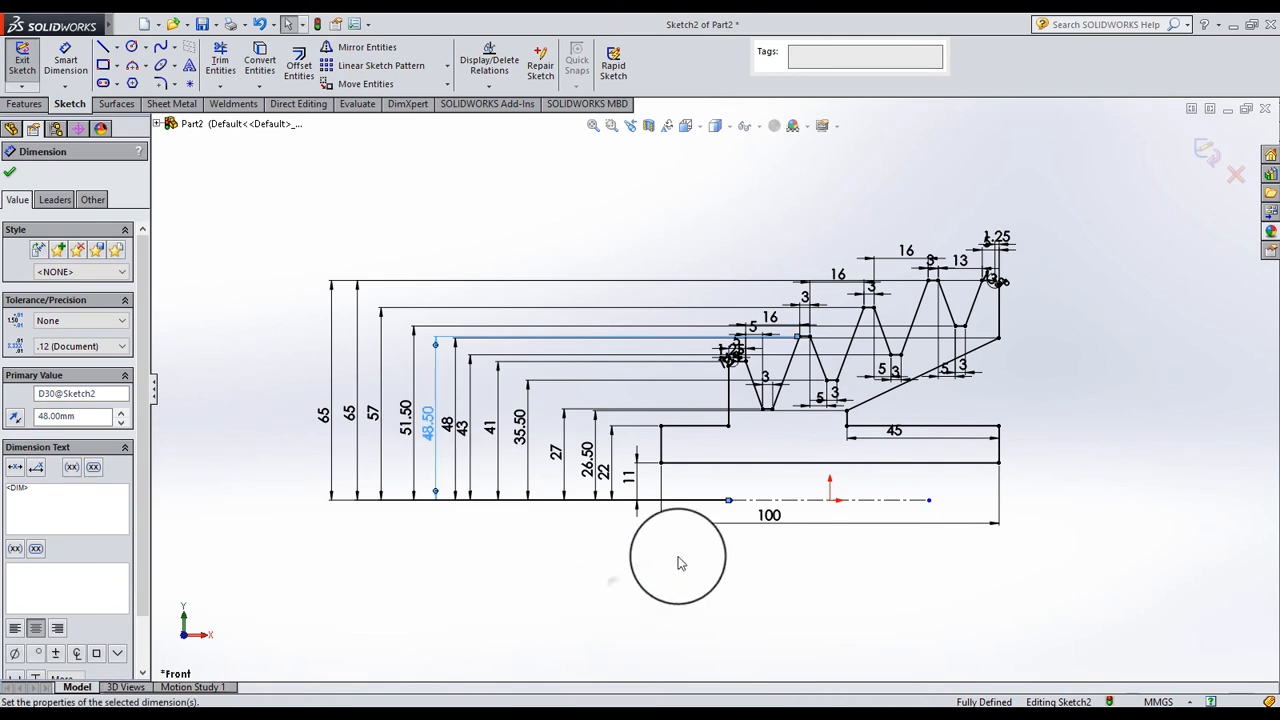
pyautogui.click(608, 572)
# Move the 100 mm and 45 mm length dimensions below the centerline, with the 45 mm one above the 100 mm one
pyautogui.moveTo(772, 527); pyautogui.dragTo(800, 608)
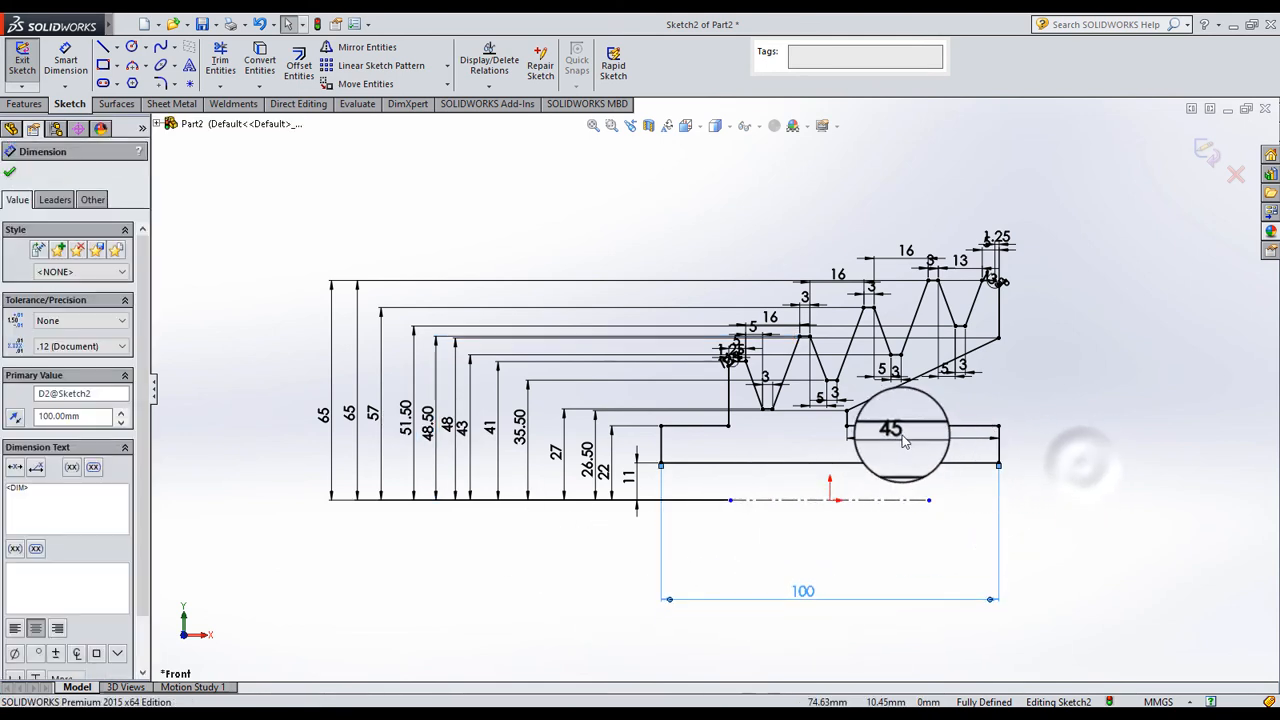
pyautogui.moveTo(894, 430); pyautogui.dragTo(916, 562)
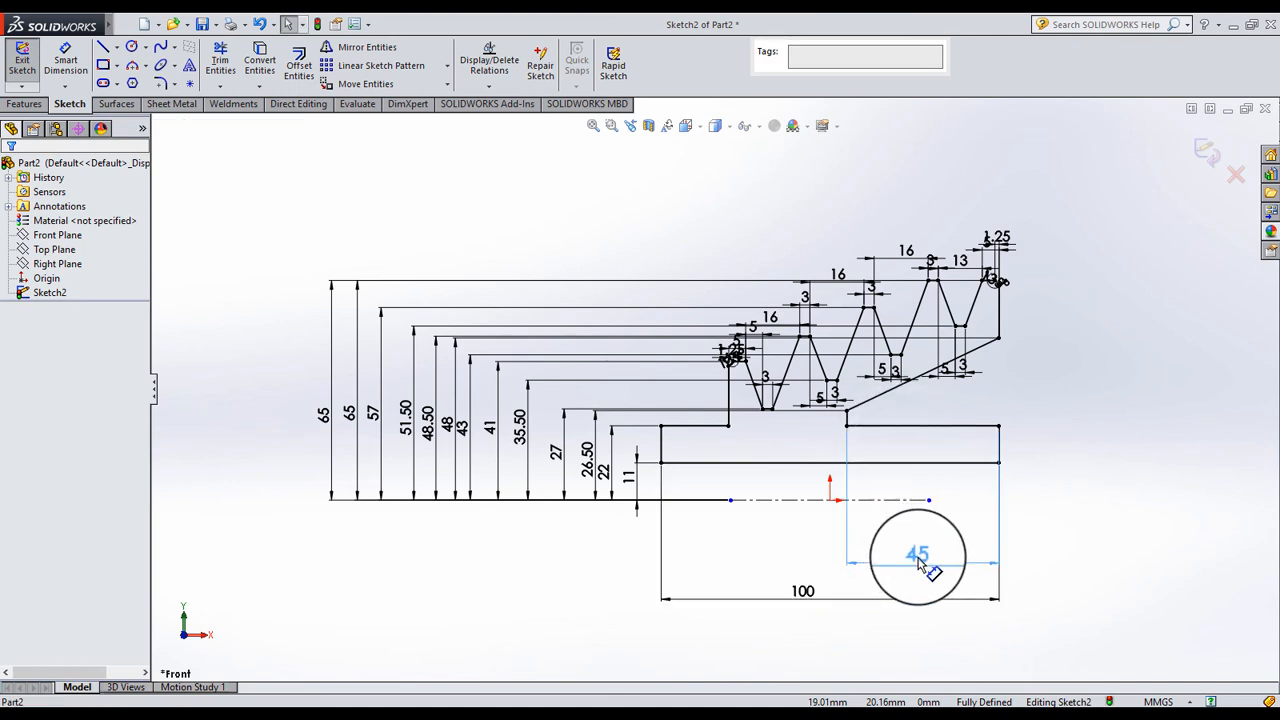
pyautogui.click(1071, 483)
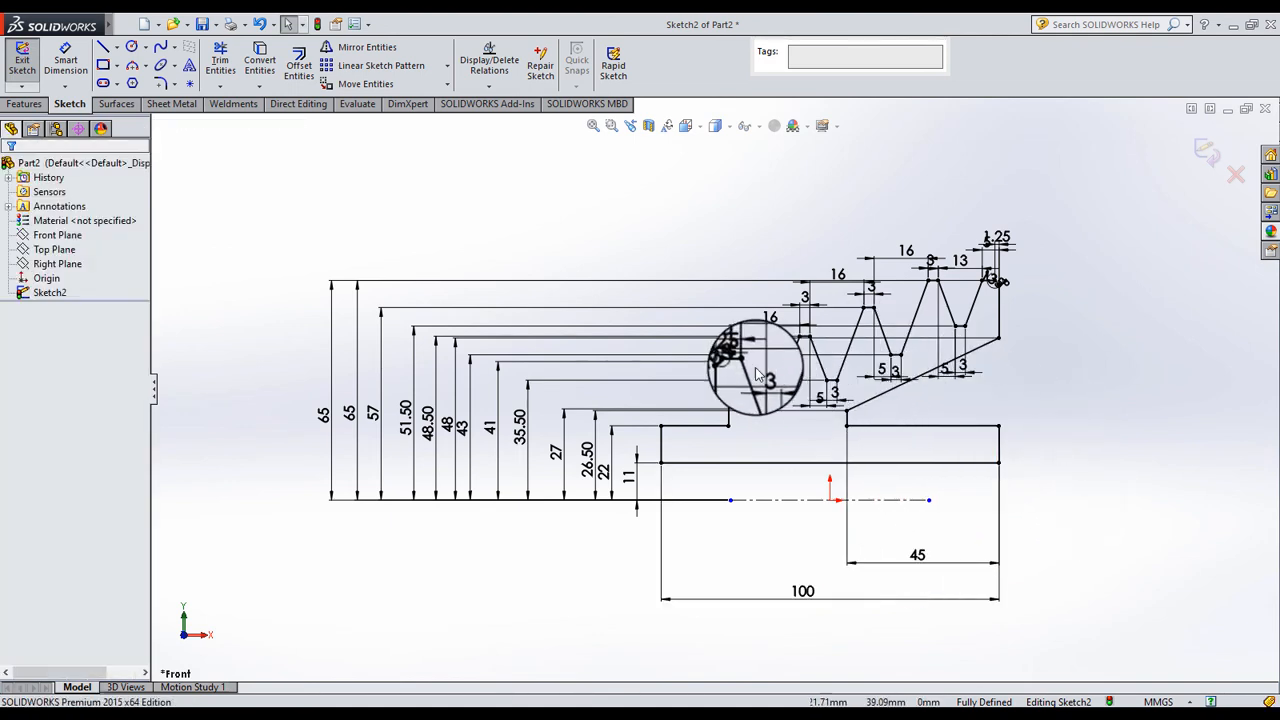
# Move the right chamfer's 1.25 mm dimension out to the right of the profile and raise the adjacent 5 mm crest dimension
pyautogui.scroll(-4, 1075, 402)
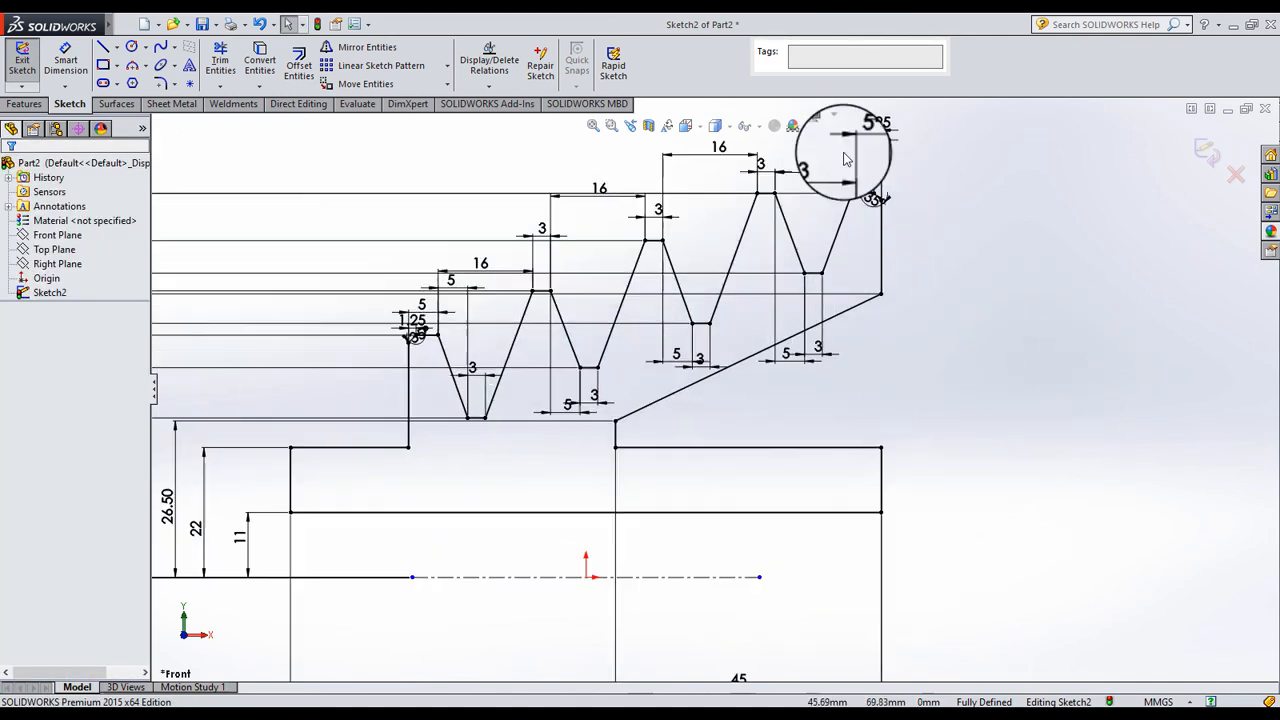
pyautogui.scroll(3, 645, 197)
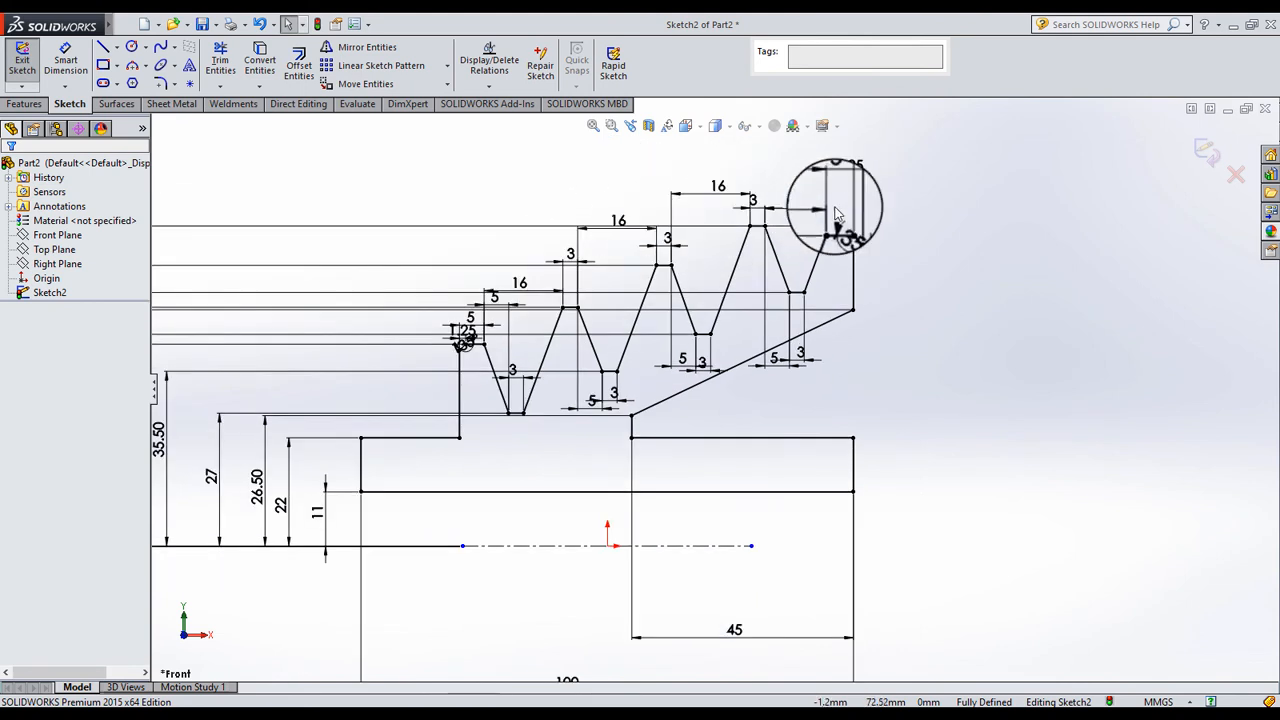
pyautogui.scroll(-3, 930, 190)
pyautogui.moveTo(905, 175); pyautogui.dragTo(1057, 190)
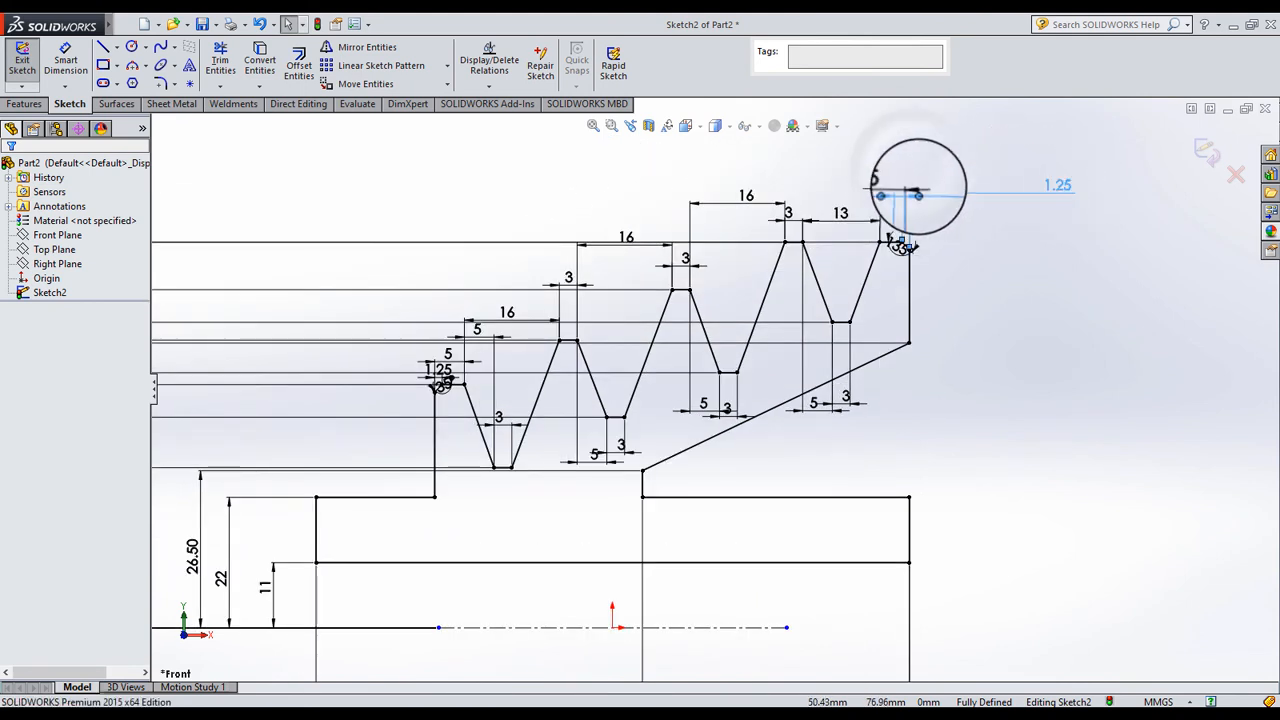
pyautogui.moveTo(884, 195); pyautogui.dragTo(907, 142)
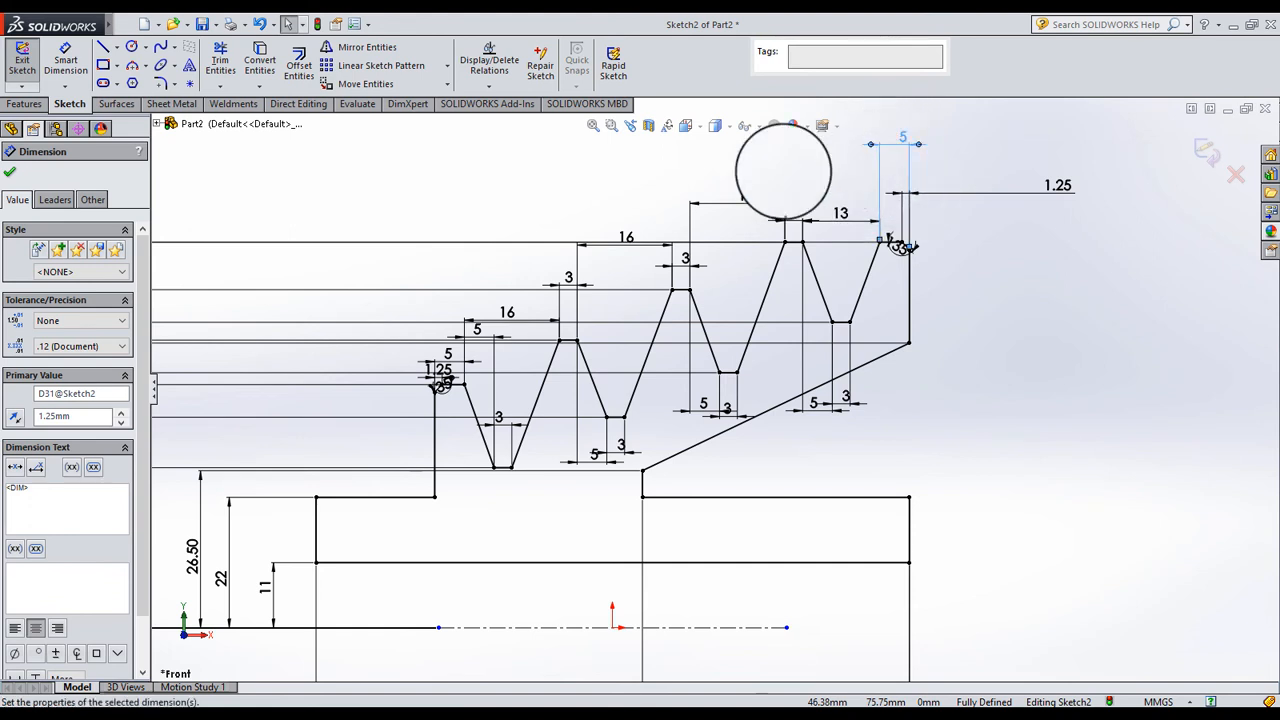
# Line up the three 16 mm groove-spacing dimensions in one row high above the profile
pyautogui.moveTo(748, 160)
pyautogui.mouseDown()
pyautogui.moveTo(750, 132)
pyautogui.moveTo(752, 143)
pyautogui.mouseUp()
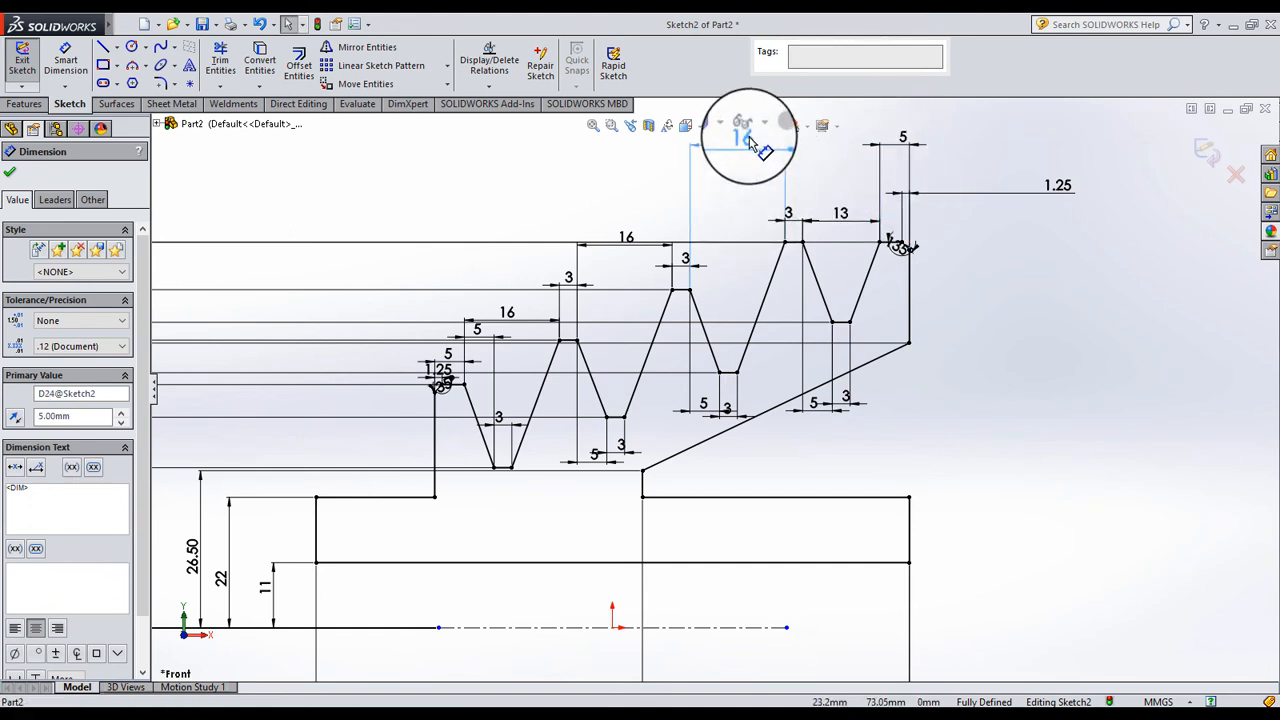
pyautogui.moveTo(629, 238); pyautogui.dragTo(628, 138)
pyautogui.moveTo(509, 316); pyautogui.dragTo(502, 141)
# Line up the upper 5 mm and 3 mm dimensions in a row below the 16 mm ones, and raise the 13 mm dimension to the 16 mm row
pyautogui.moveTo(480, 335); pyautogui.dragTo(506, 200)
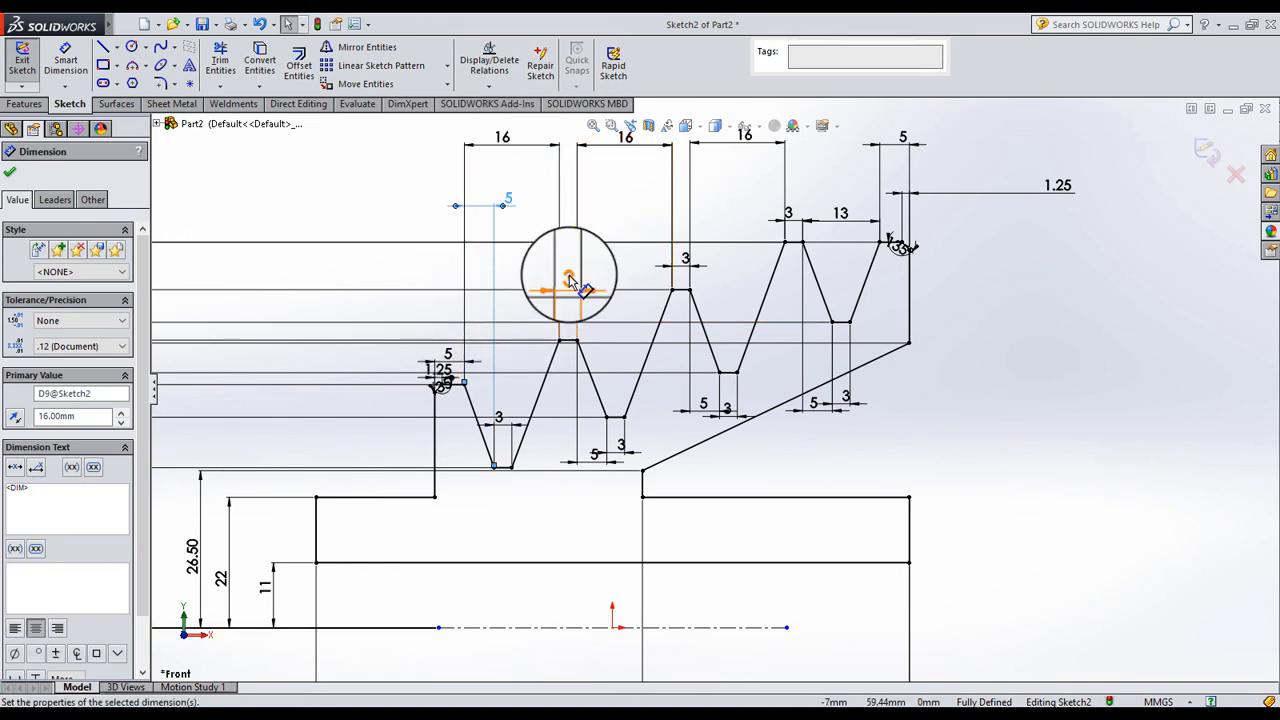
pyautogui.moveTo(568, 278); pyautogui.dragTo(571, 205)
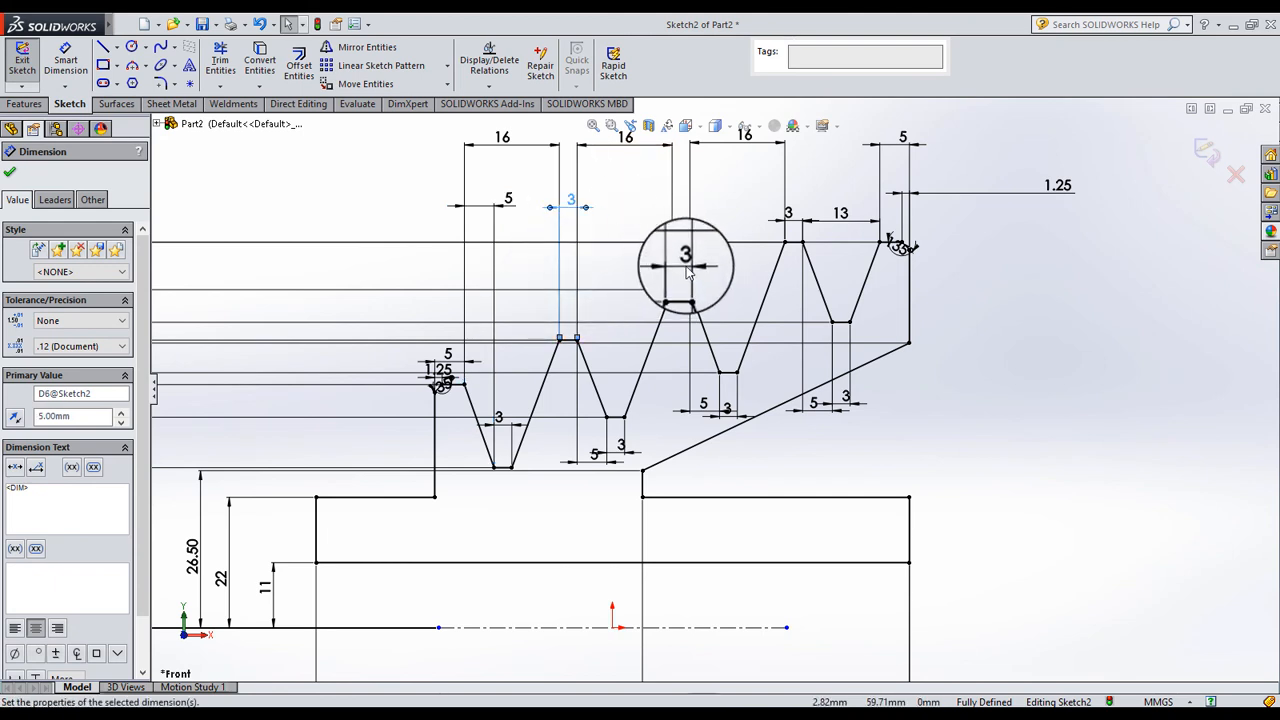
pyautogui.moveTo(686, 270); pyautogui.dragTo(680, 206)
pyautogui.moveTo(795, 203); pyautogui.dragTo(800, 207)
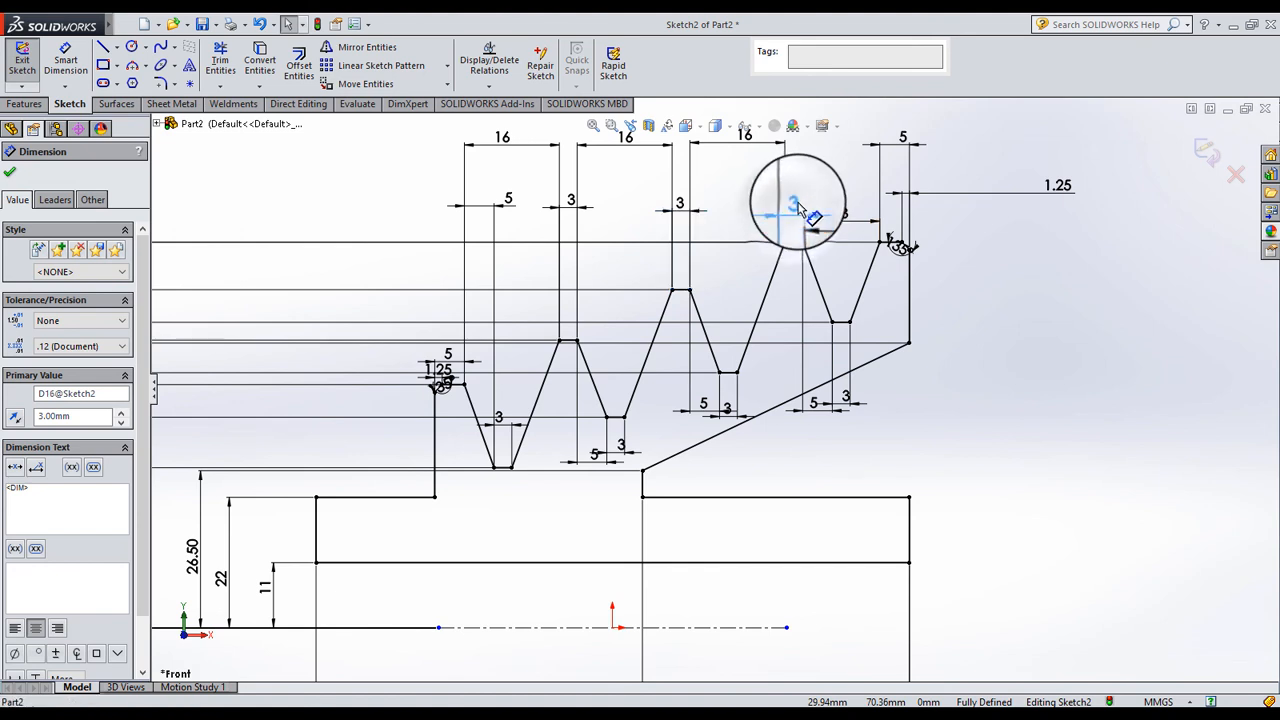
pyautogui.click(843, 218)
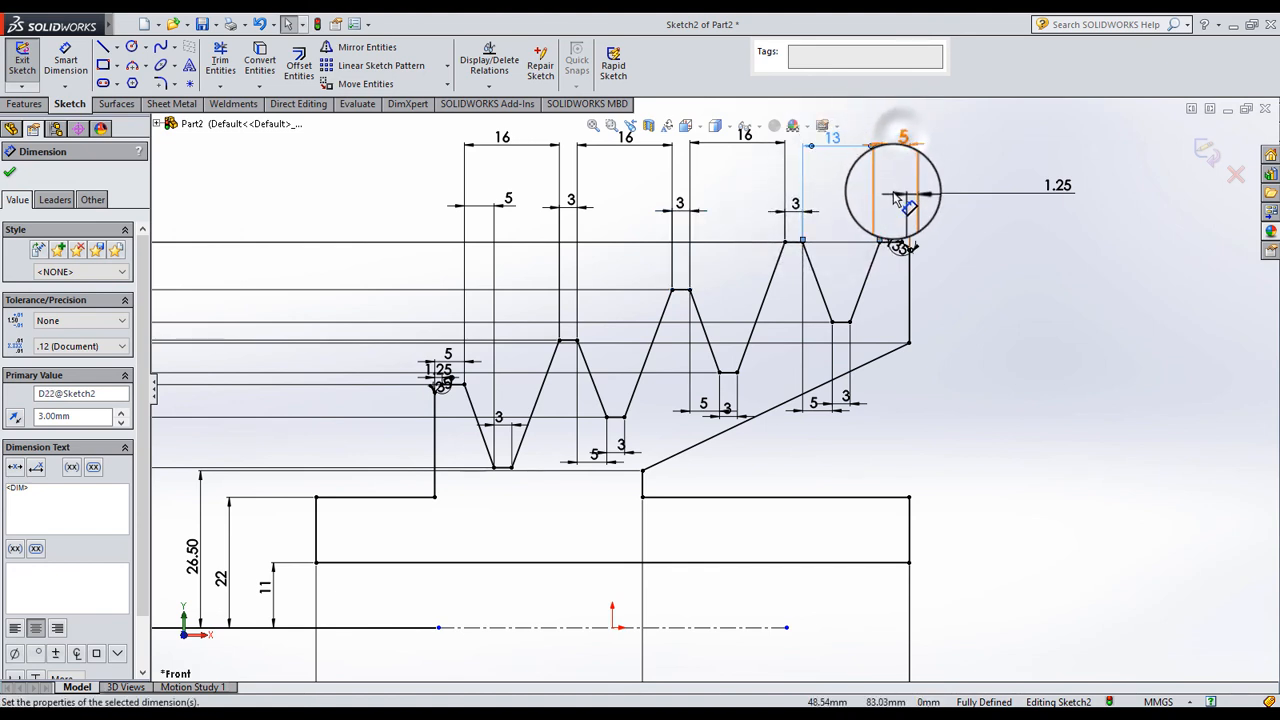
pyautogui.moveTo(897, 197); pyautogui.dragTo(895, 206)
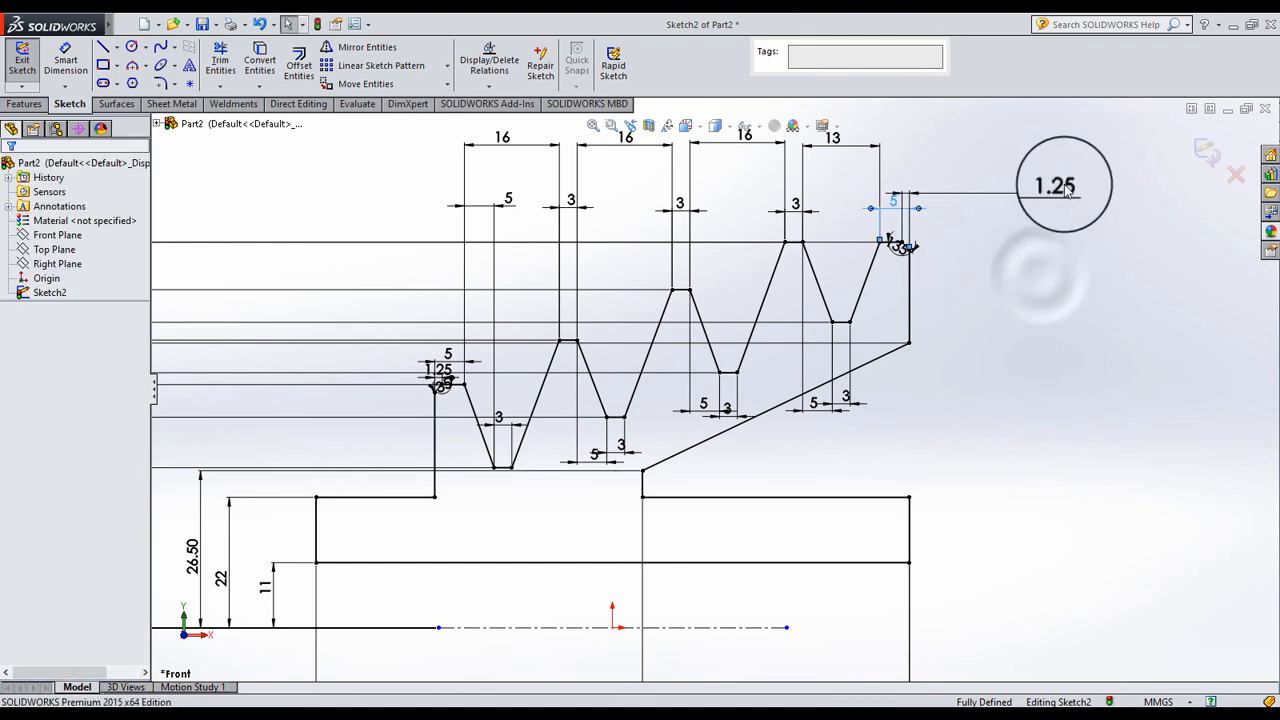
# Raise the right chamfer's 1.25 mm dimension slightly and move its 135° angle dimension clear below the chamfer
pyautogui.moveTo(1063, 187); pyautogui.dragTo(1064, 155)
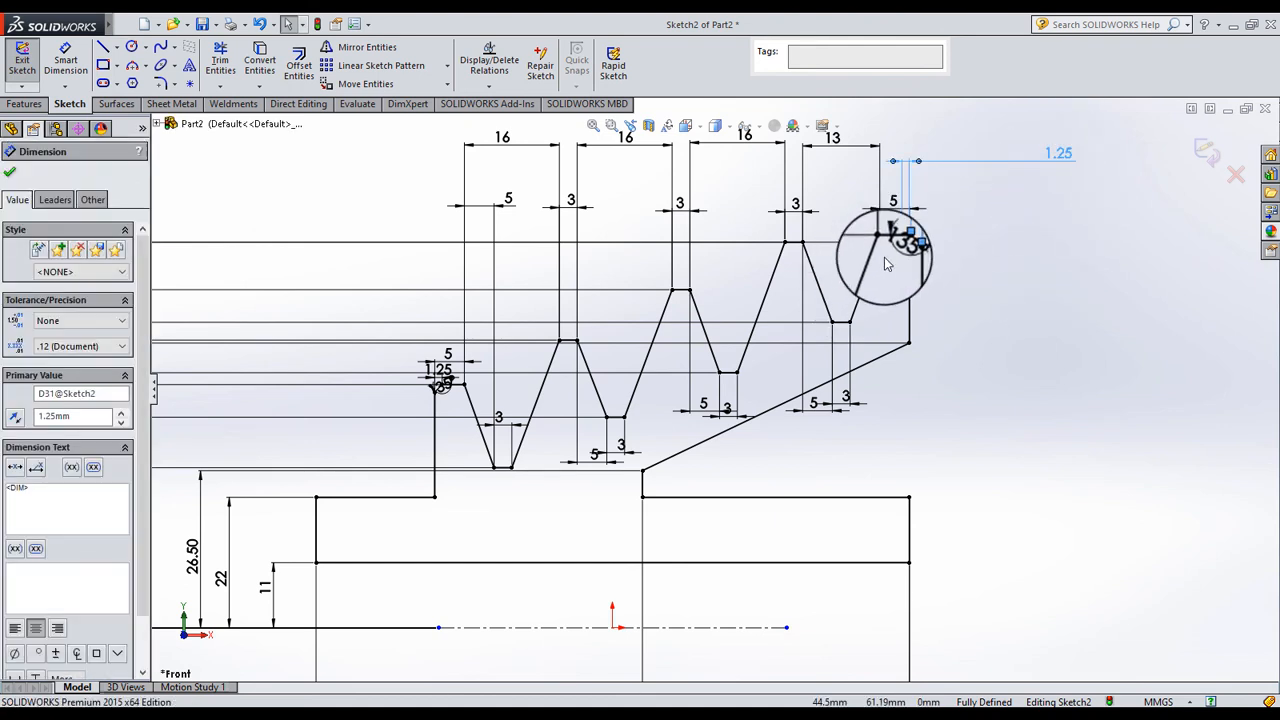
pyautogui.click(900, 264)
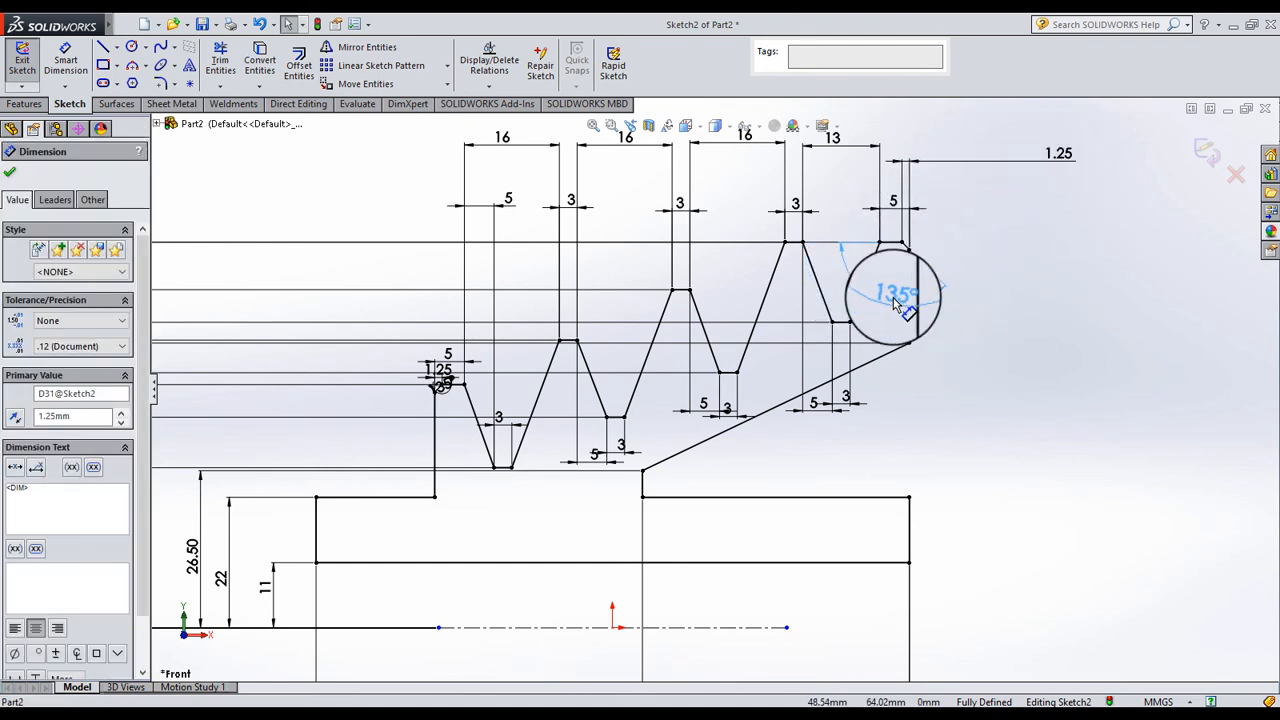
pyautogui.click(885, 300)
# Spread out the 3 mm and 5 mm dimensions under the two right-hand grooves, placing each 5 mm dimension below its 3 mm one
pyautogui.moveTo(847, 391); pyautogui.dragTo(909, 391)
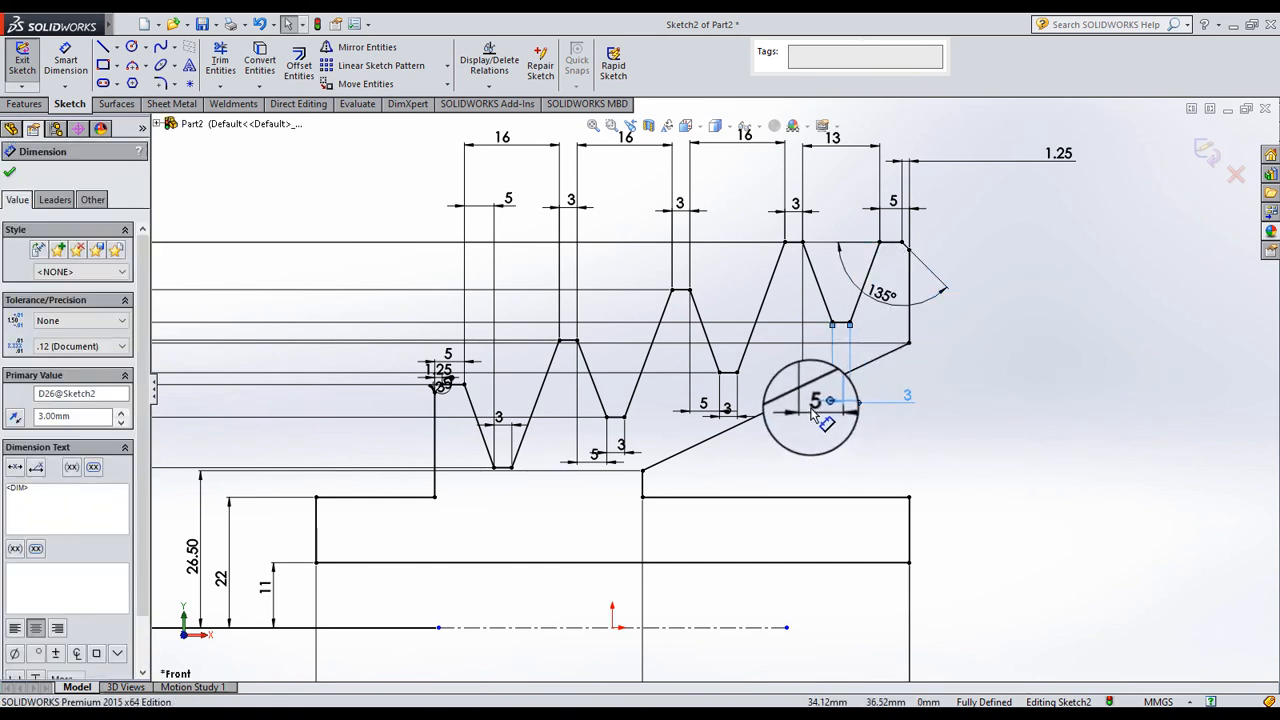
pyautogui.moveTo(828, 445); pyautogui.dragTo(829, 460)
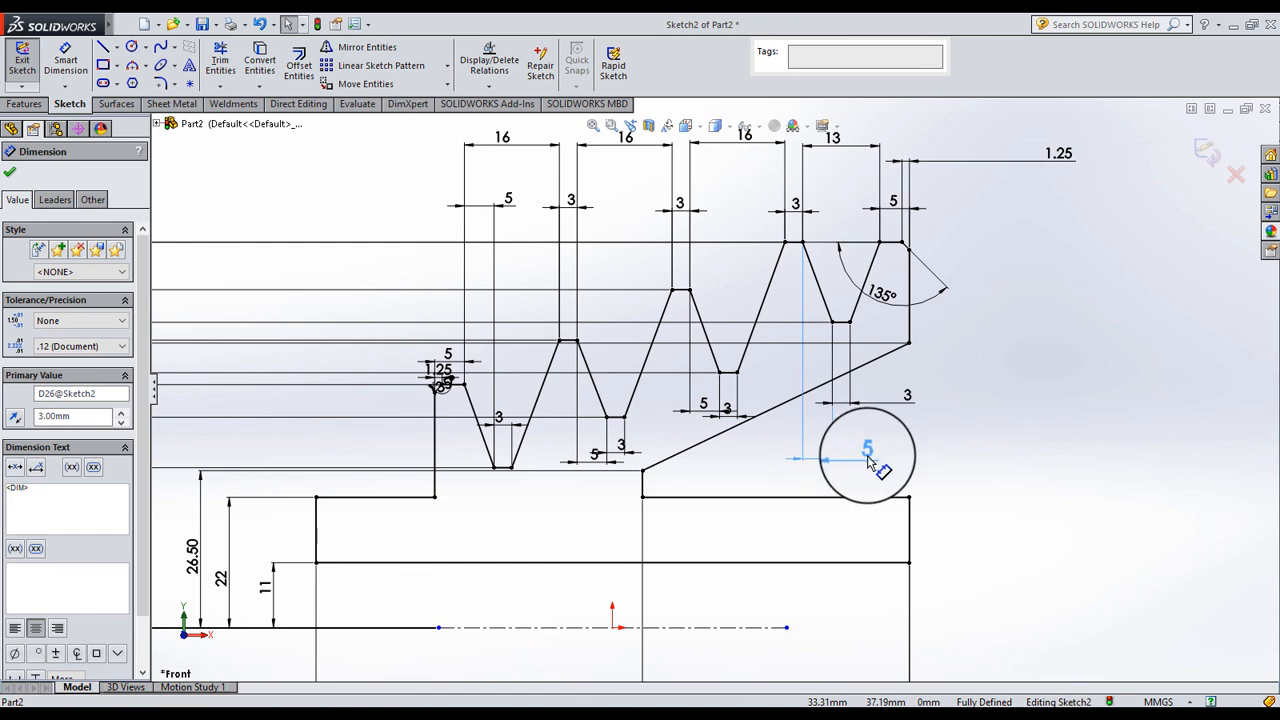
pyautogui.click(1078, 429)
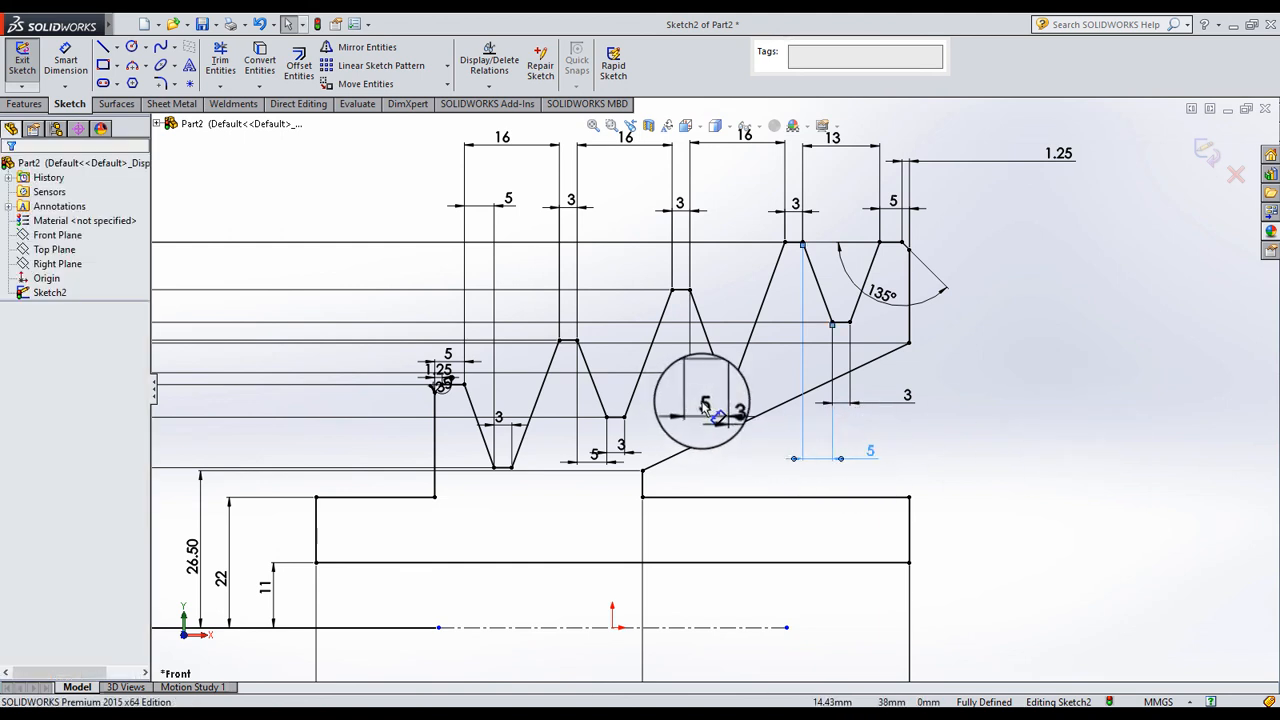
pyautogui.moveTo(710, 466); pyautogui.dragTo(723, 455)
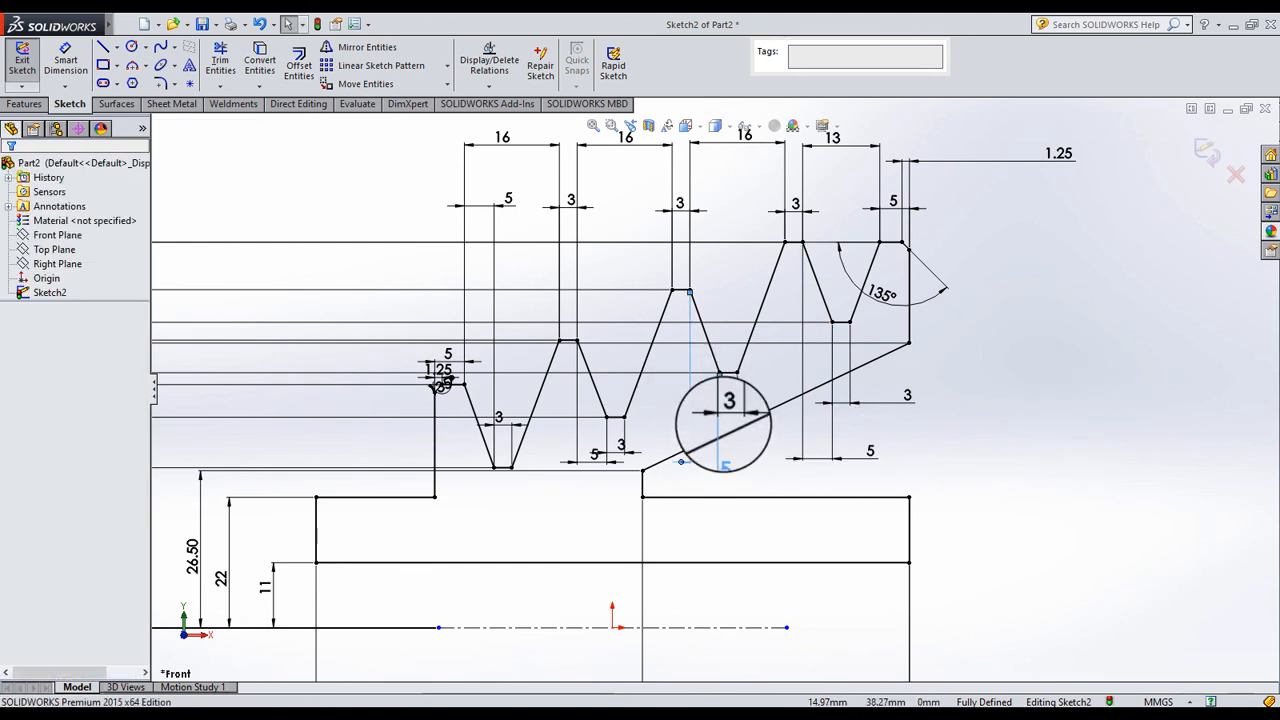
pyautogui.click(752, 402)
# Move the left crest's 5 mm dimension below the first groove and the left chamfer's 1.25 mm dimension out to the left
pyautogui.moveTo(448, 355); pyautogui.dragTo(496, 480)
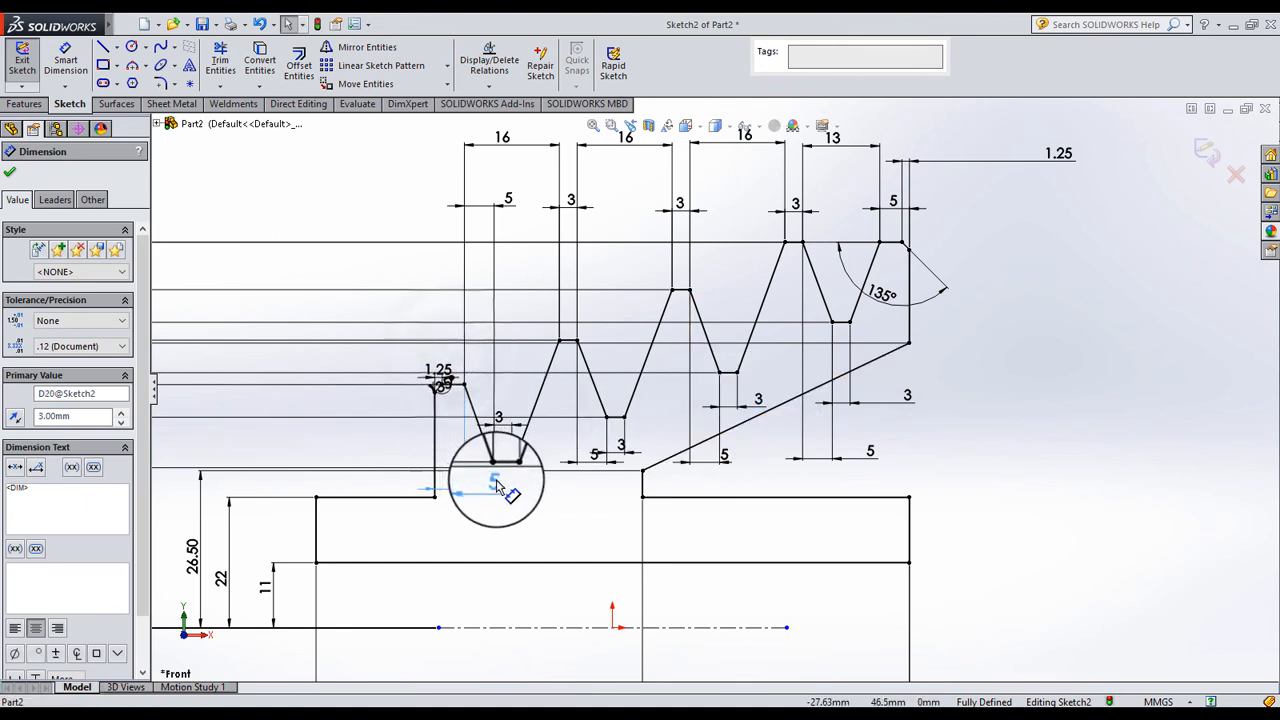
pyautogui.click(585, 481)
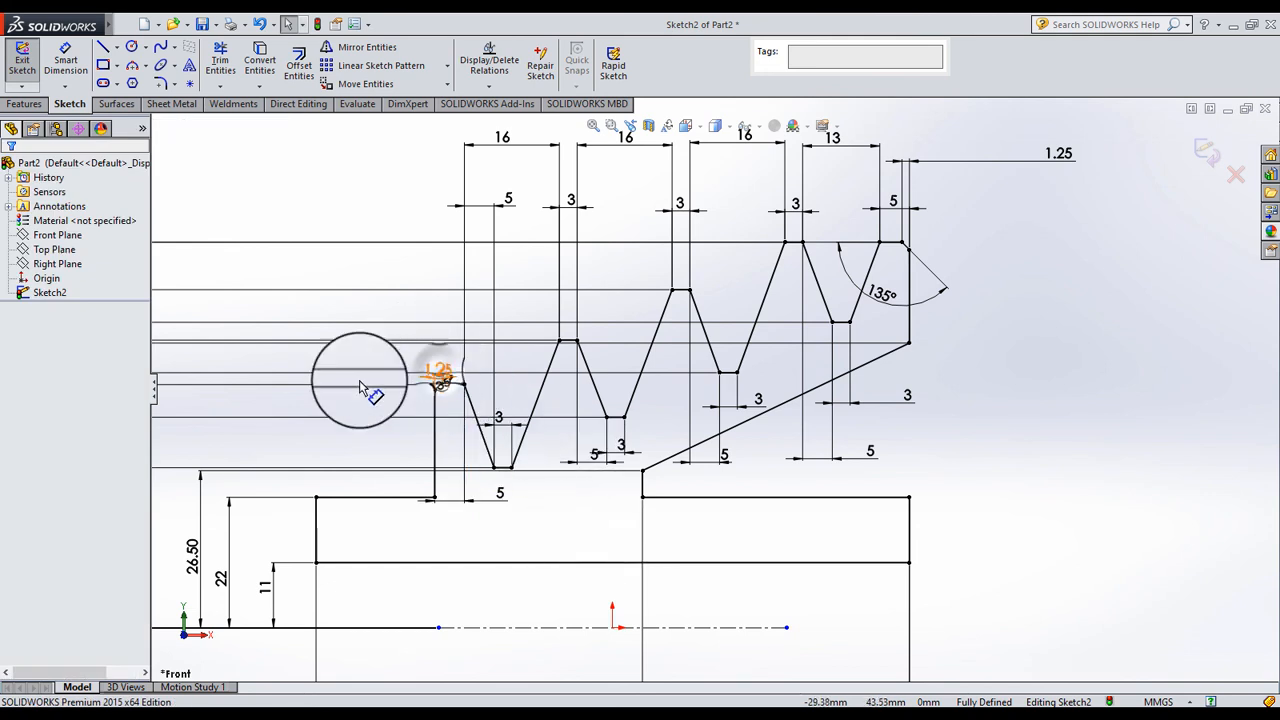
pyautogui.moveTo(438, 376); pyautogui.dragTo(343, 396)
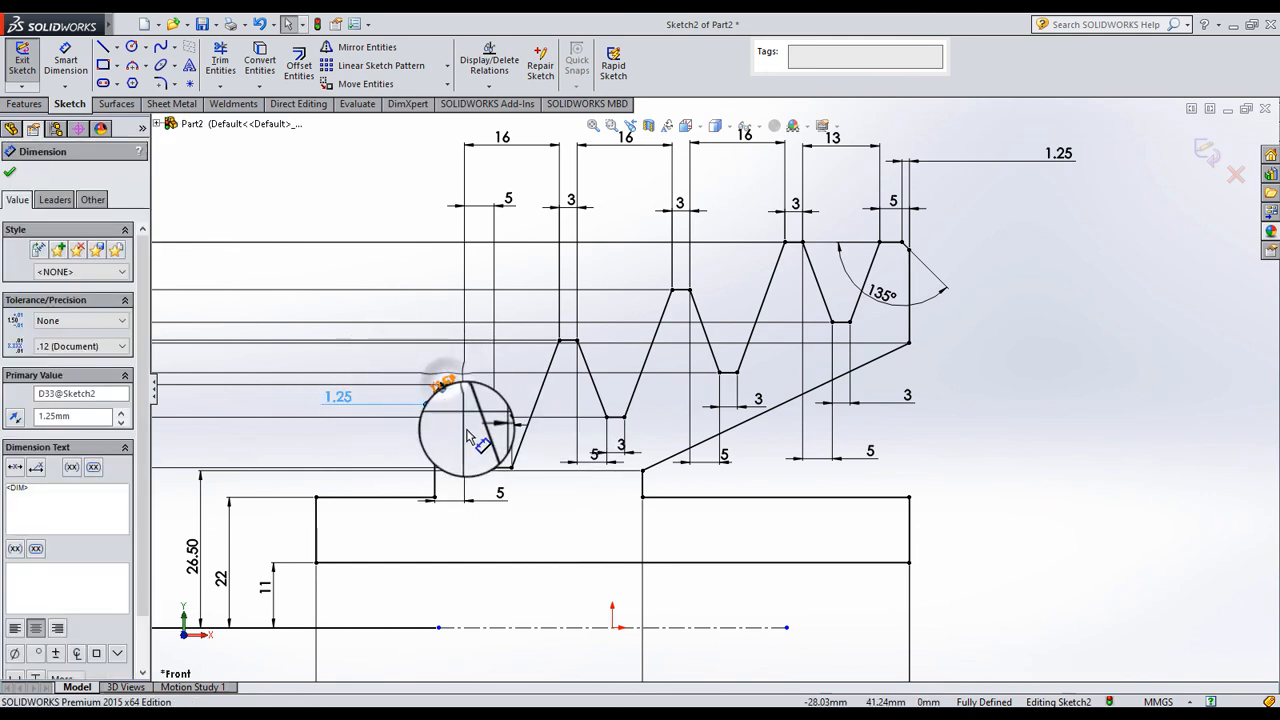
# Move the left chamfer's 135° angle dimension below the chamfer and lower the 3 mm dimensions of the two left-hand grooves
pyautogui.moveTo(444, 382); pyautogui.dragTo(523, 545)
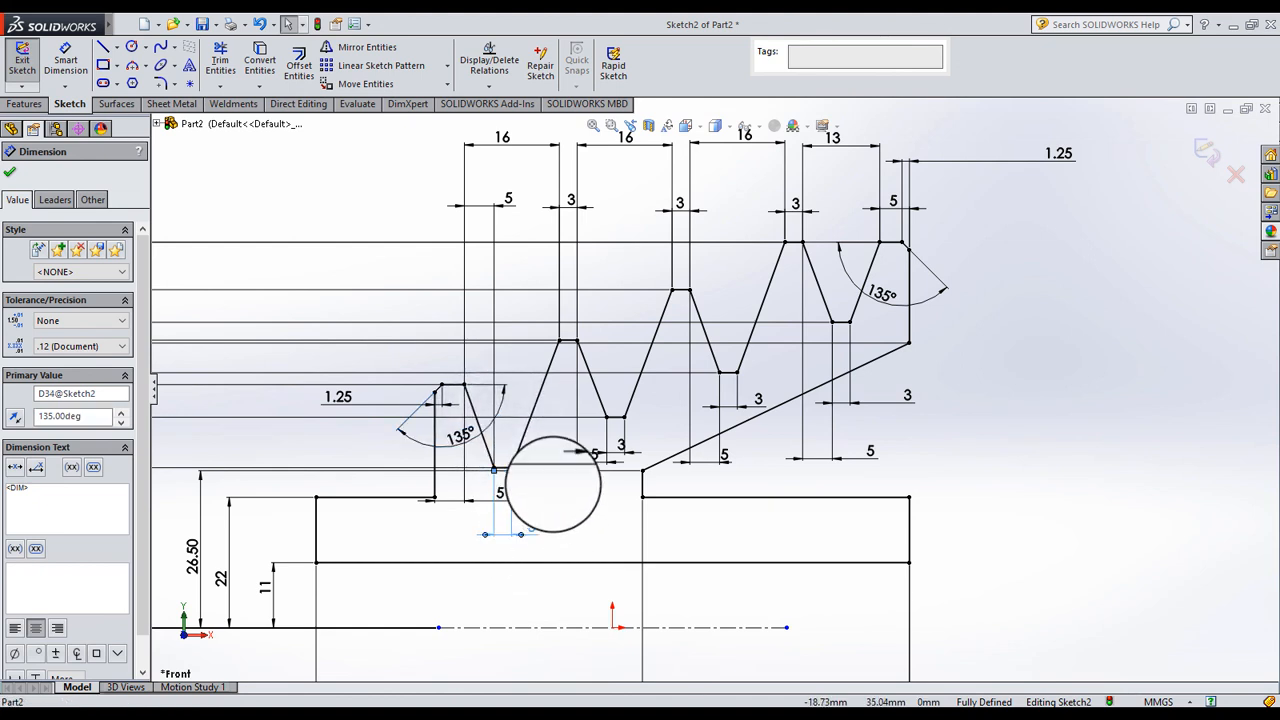
pyautogui.moveTo(636, 527); pyautogui.dragTo(657, 523)
pyautogui.click(768, 472)
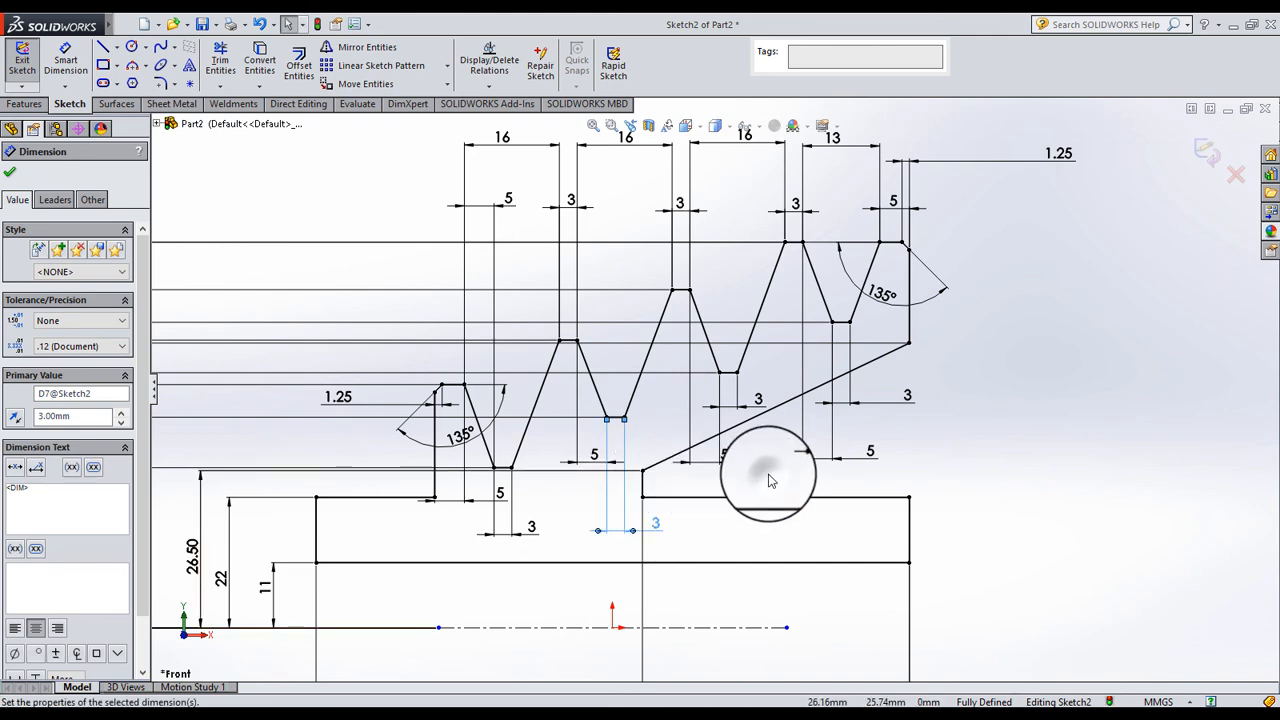
# Revolve the closed half-profile 360° about the horizontal centerline into a solid stepped pulley
pyautogui.scroll(10, 727, 460)
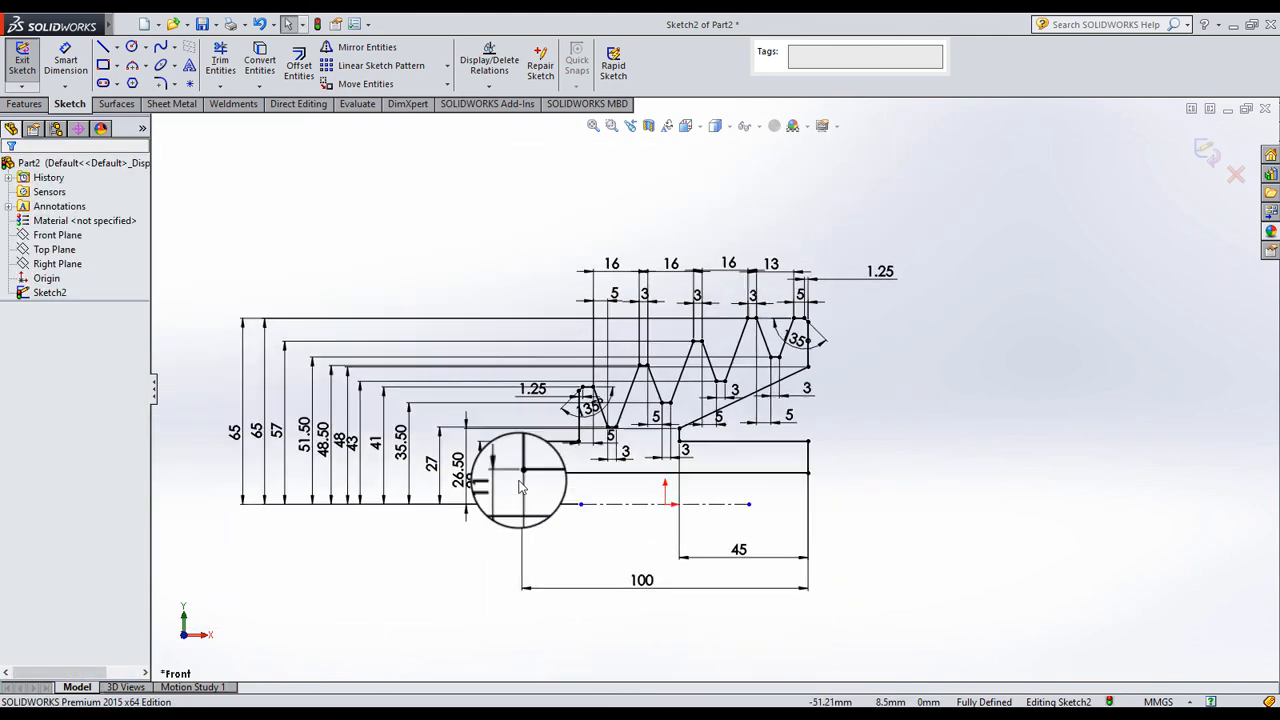
pyautogui.scroll(1, 586, 479)
pyautogui.scroll(-1, 586, 479)
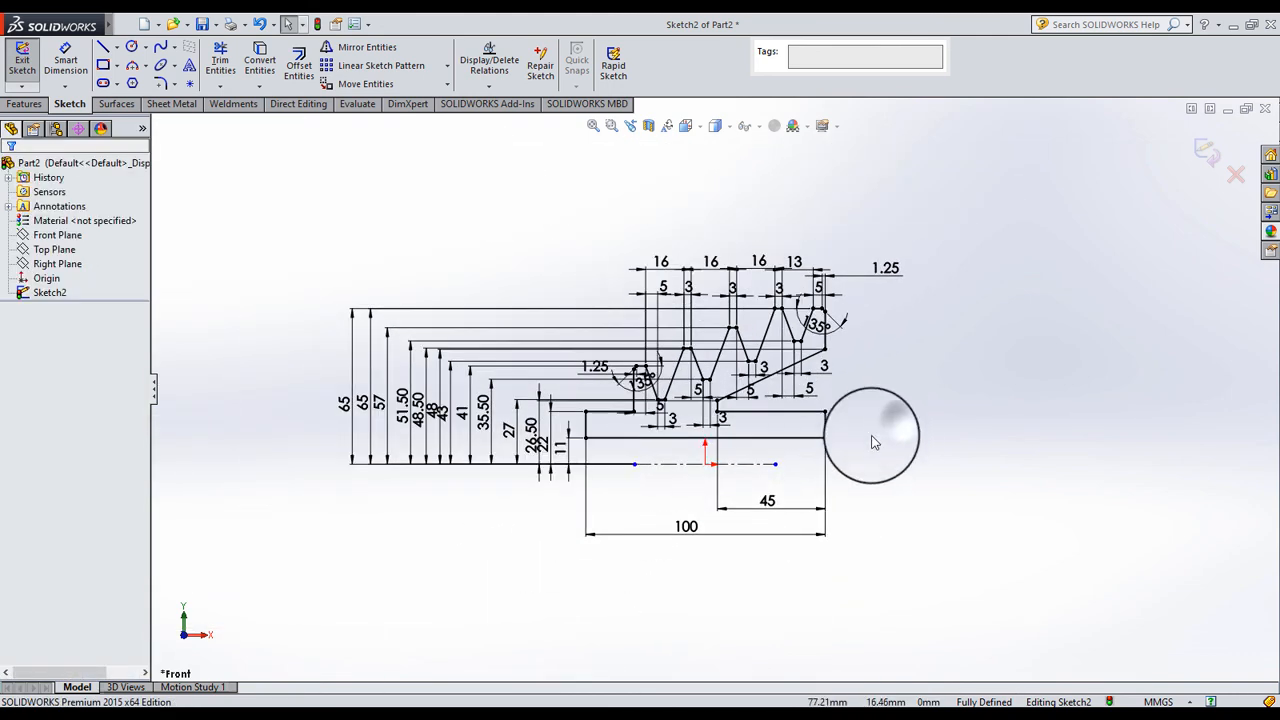
pyautogui.click(24, 103)
pyautogui.click(77, 65)
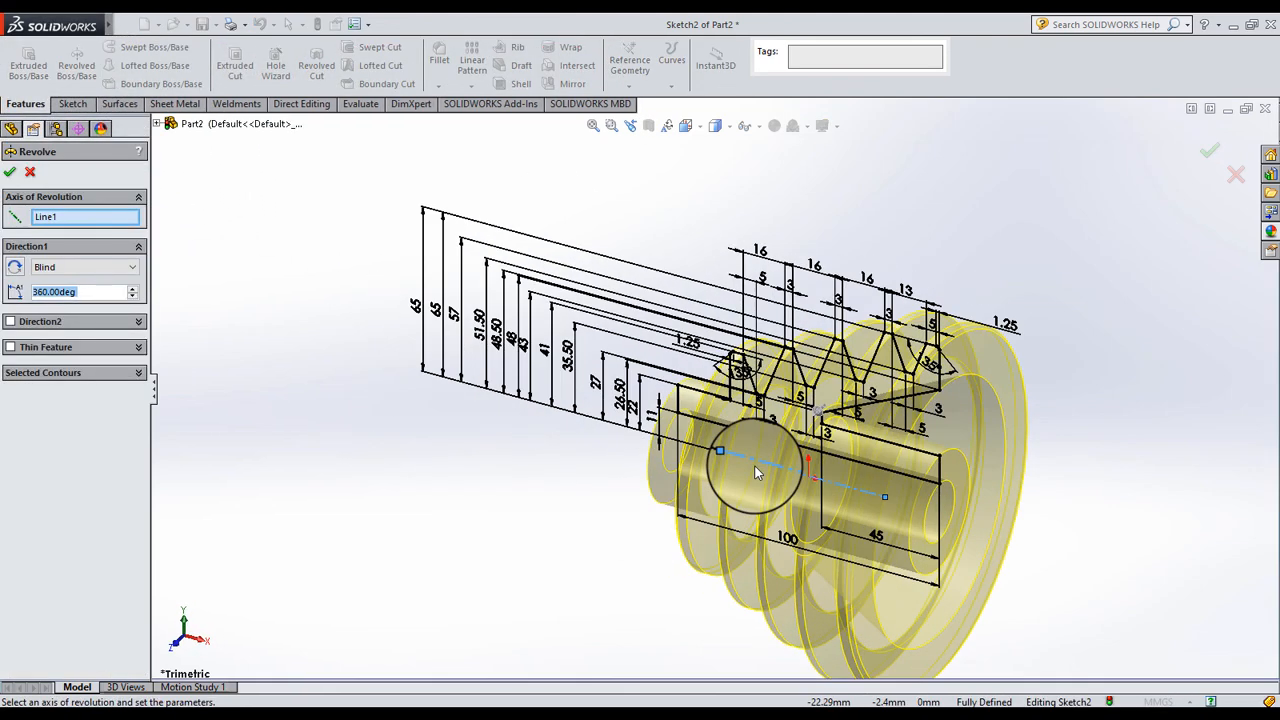
pyautogui.click(12, 175)
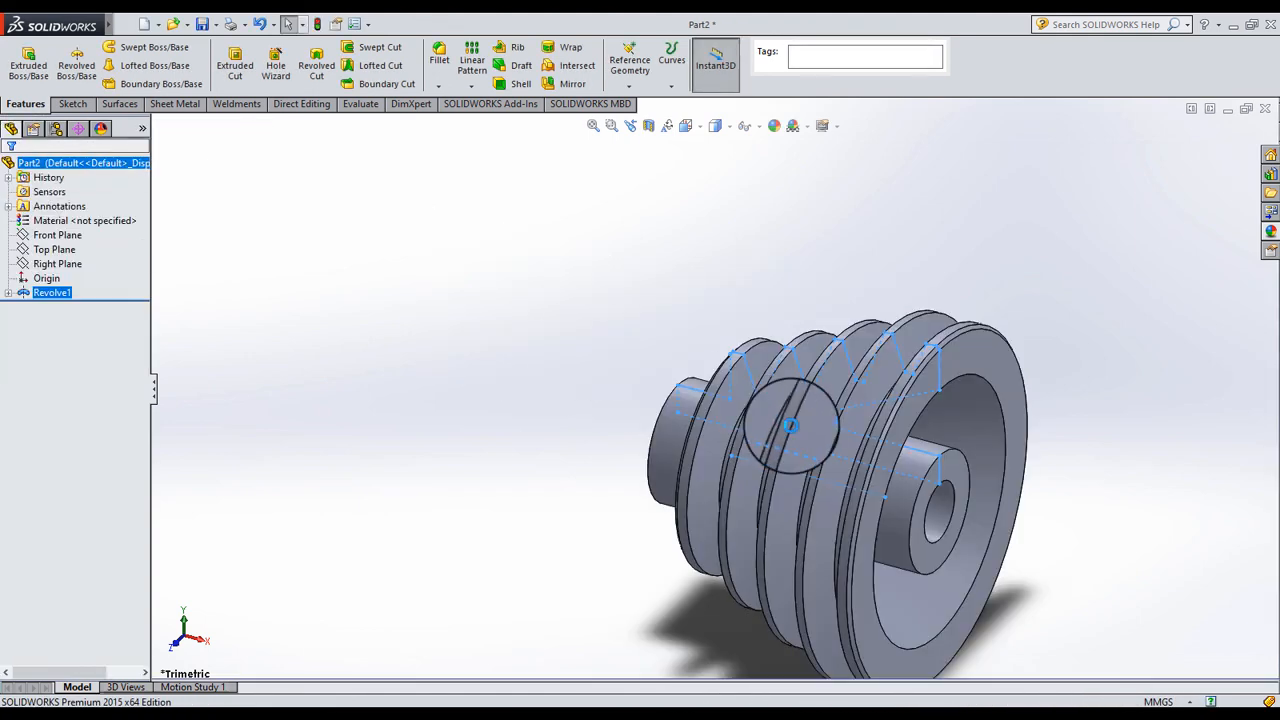
# Apply a dark grey colour appearance, RGB 64, 64, 64, to the whole part
pyautogui.moveTo(786, 429); pyautogui.dragTo(540, 425, button='middle')
pyautogui.scroll(-5, 749, 414)
pyautogui.scroll(2, 700, 400)
pyautogui.scroll(-3, 703, 435)
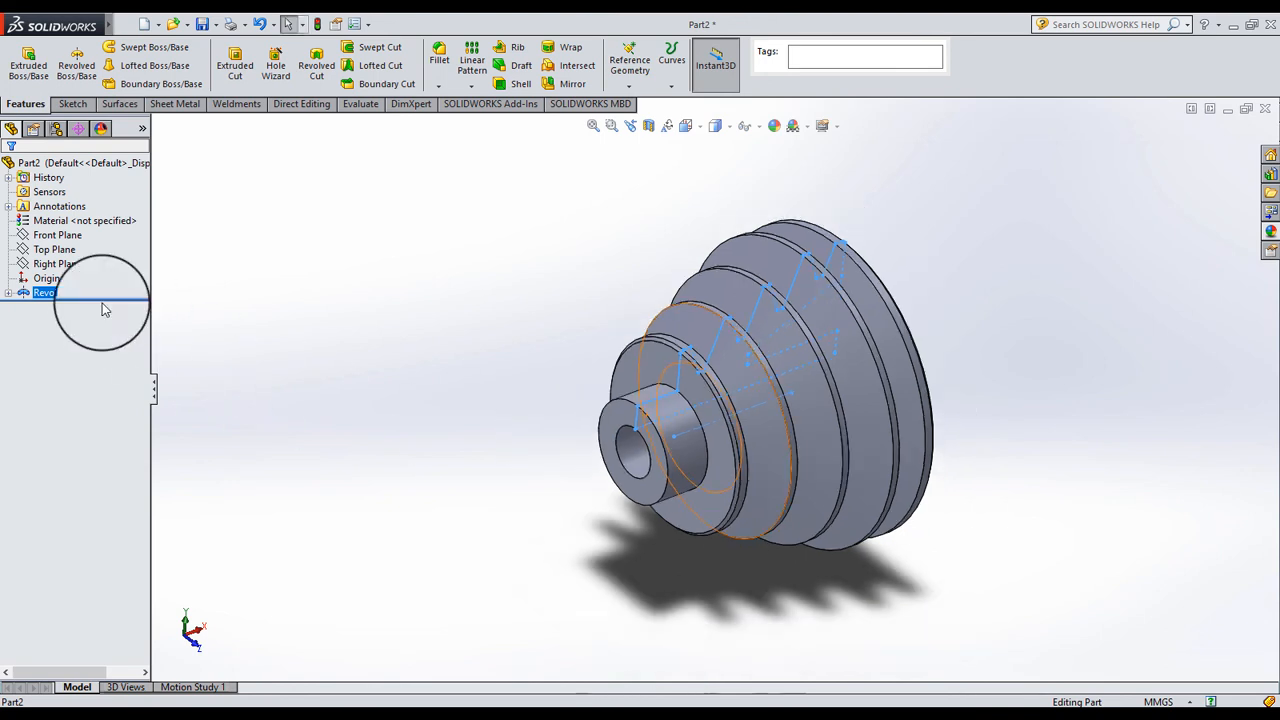
pyautogui.rightClick(917, 396)
pyautogui.click(1031, 337)
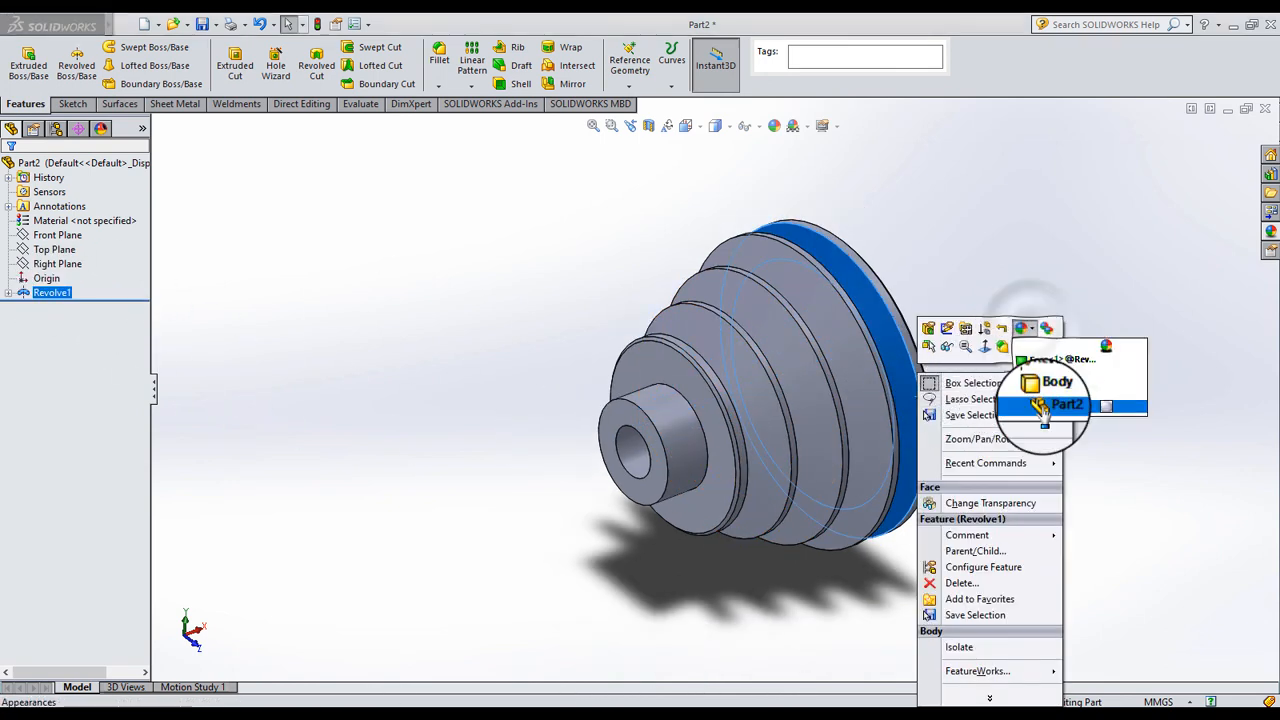
pyautogui.click(1044, 406)
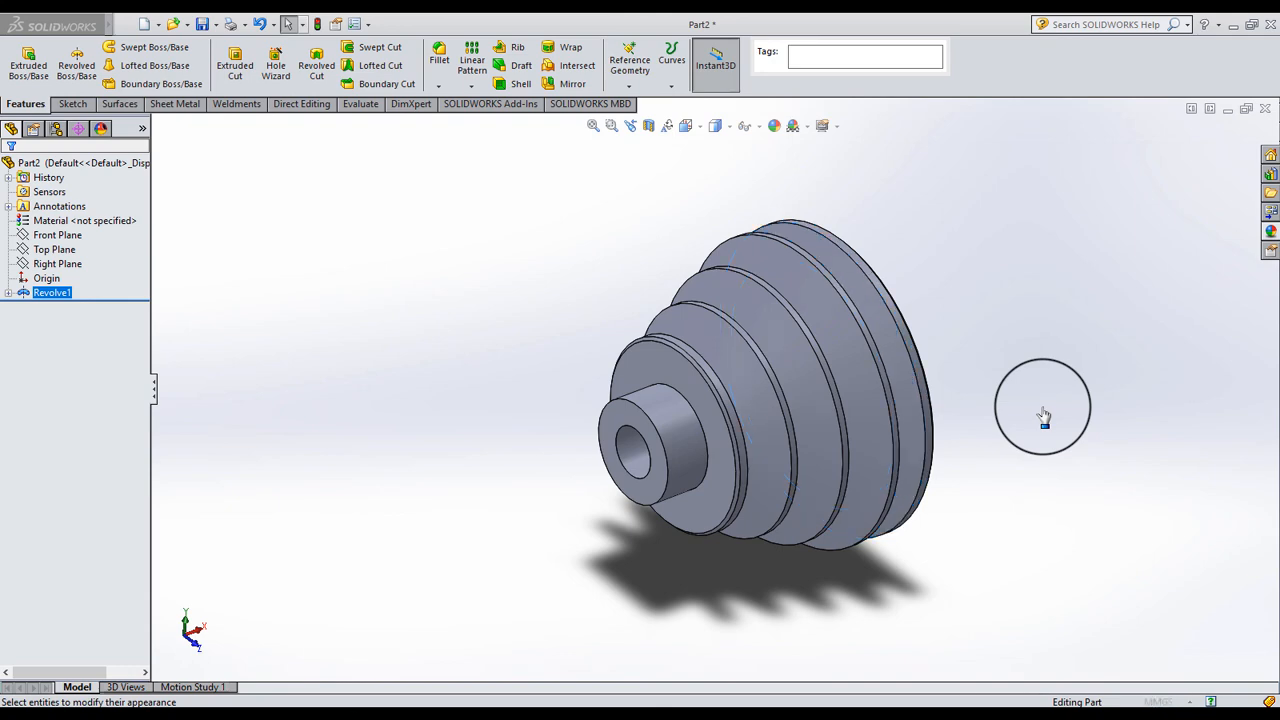
pyautogui.moveTo(955, 446); pyautogui.dragTo(951, 482, button='middle')
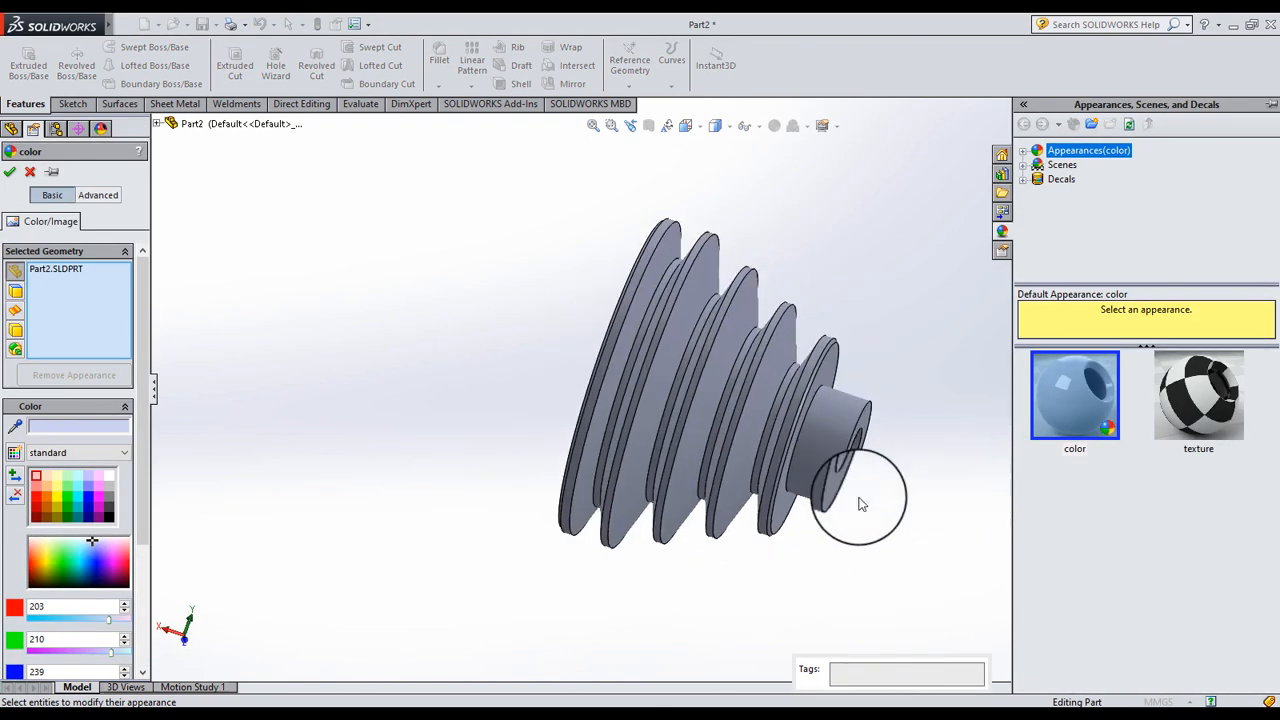
pyautogui.click(110, 519)
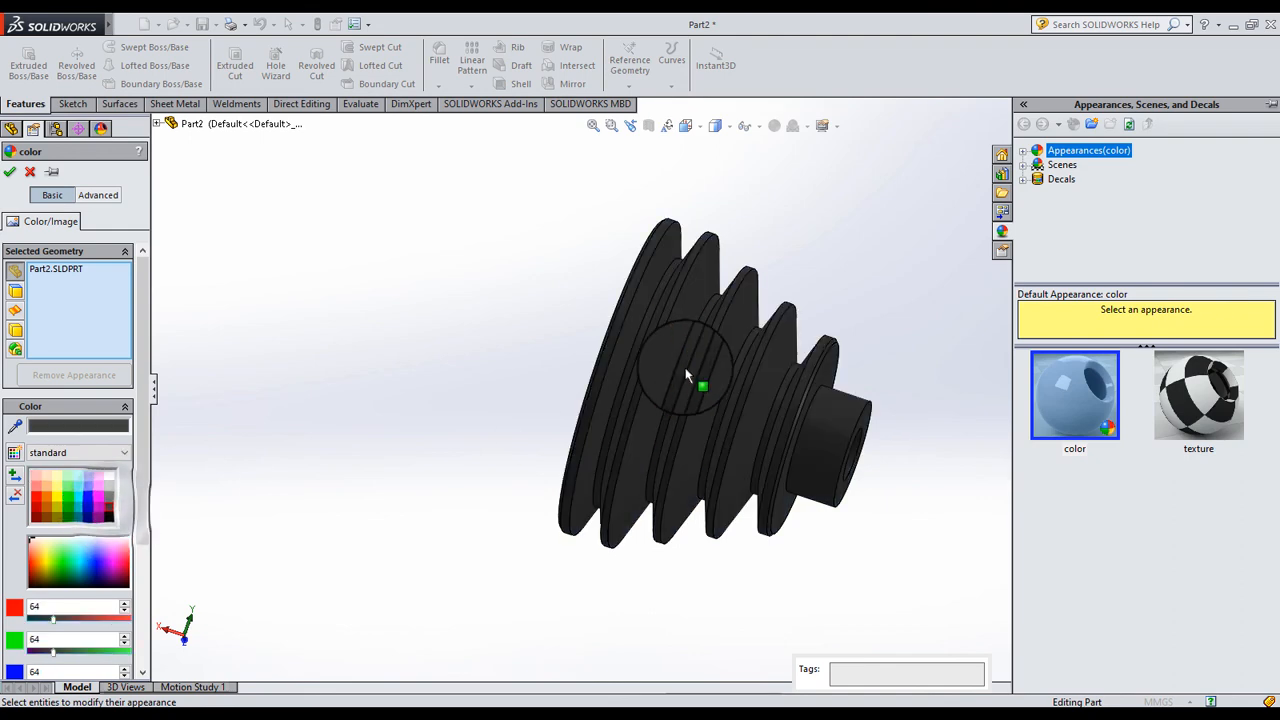
pyautogui.moveTo(700, 386); pyautogui.dragTo(712, 445, button='middle')
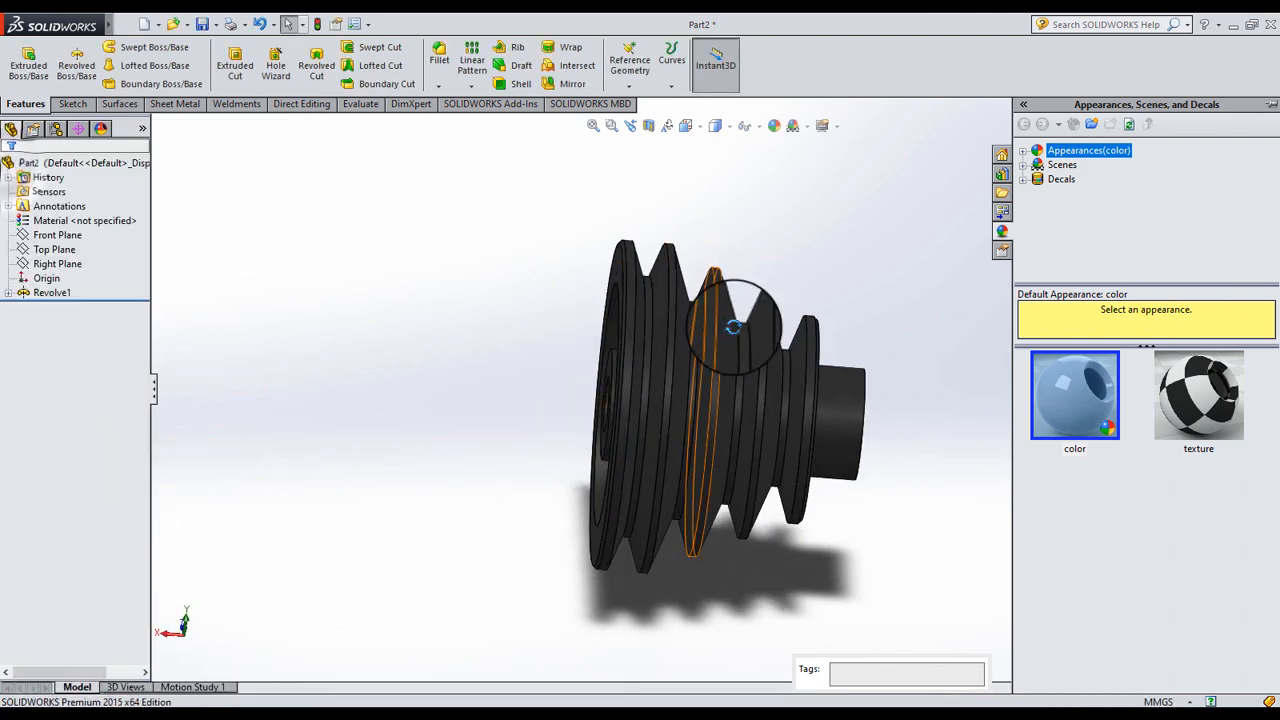
pyautogui.moveTo(737, 334)
pyautogui.mouseDown(button='middle')
pyautogui.moveTo(791, 434)
pyautogui.moveTo(724, 362)
pyautogui.mouseUp(button='middle')
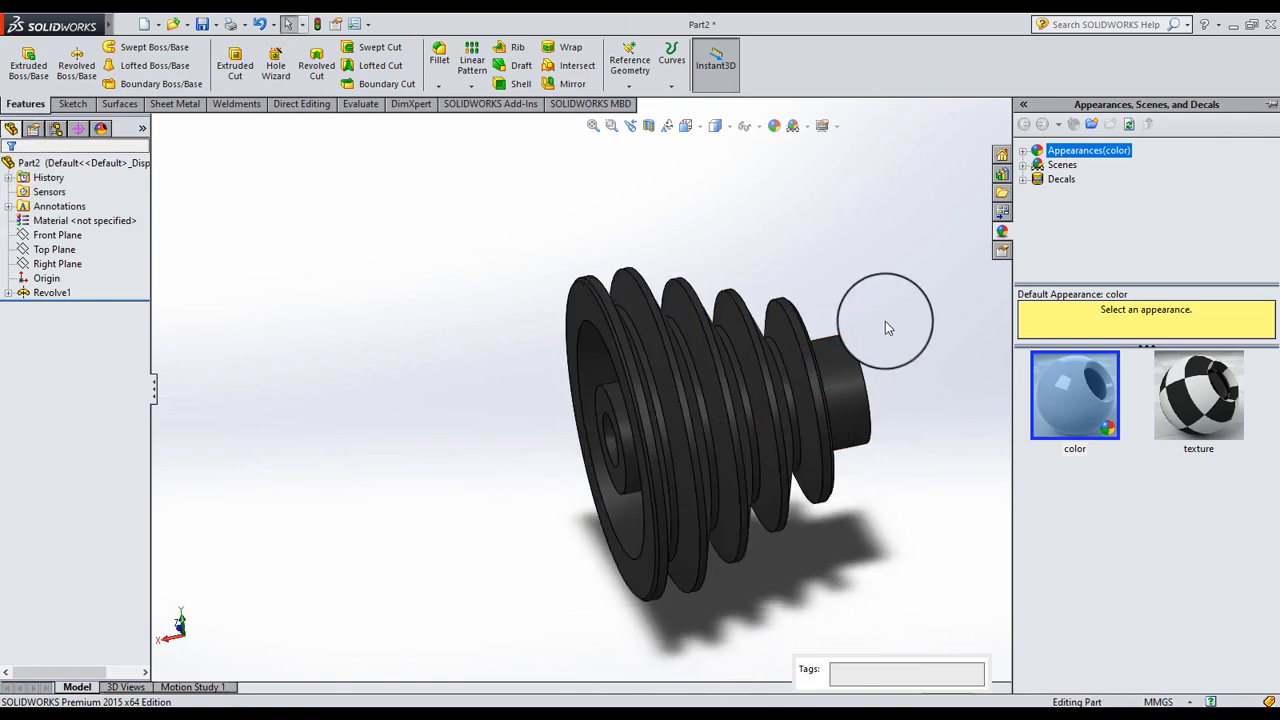
pyautogui.scroll(-4, 714, 446)
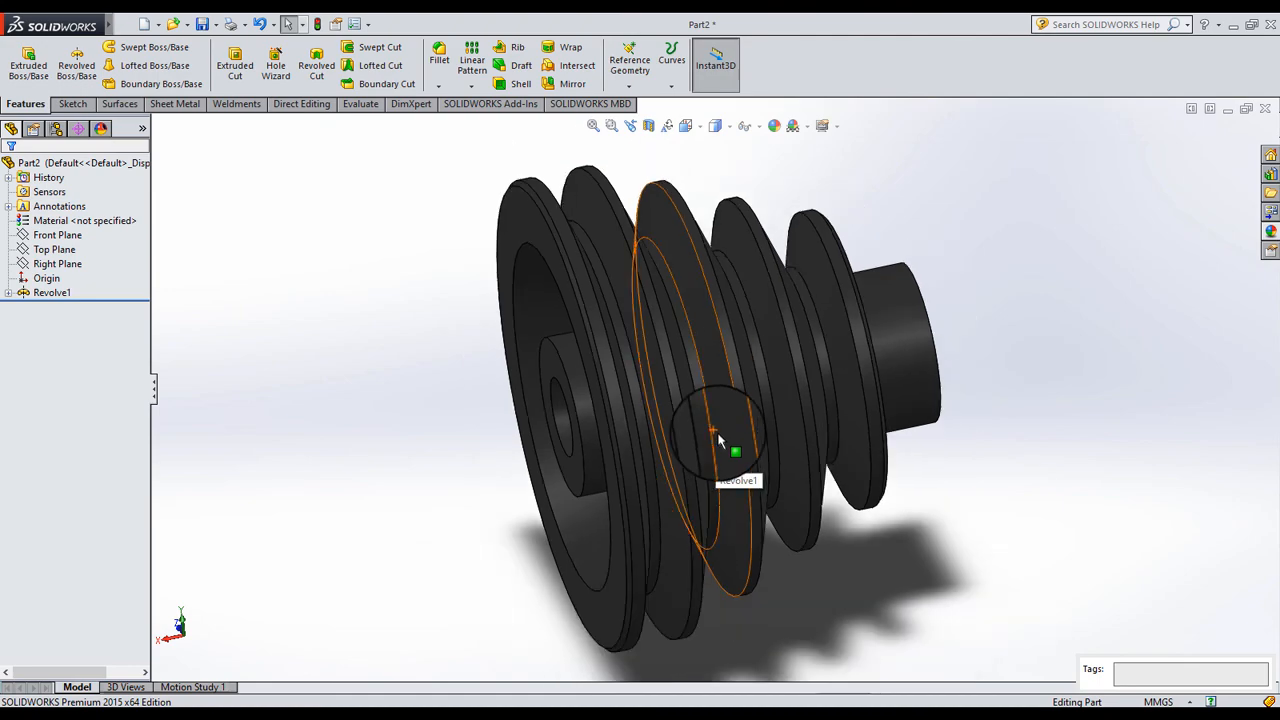